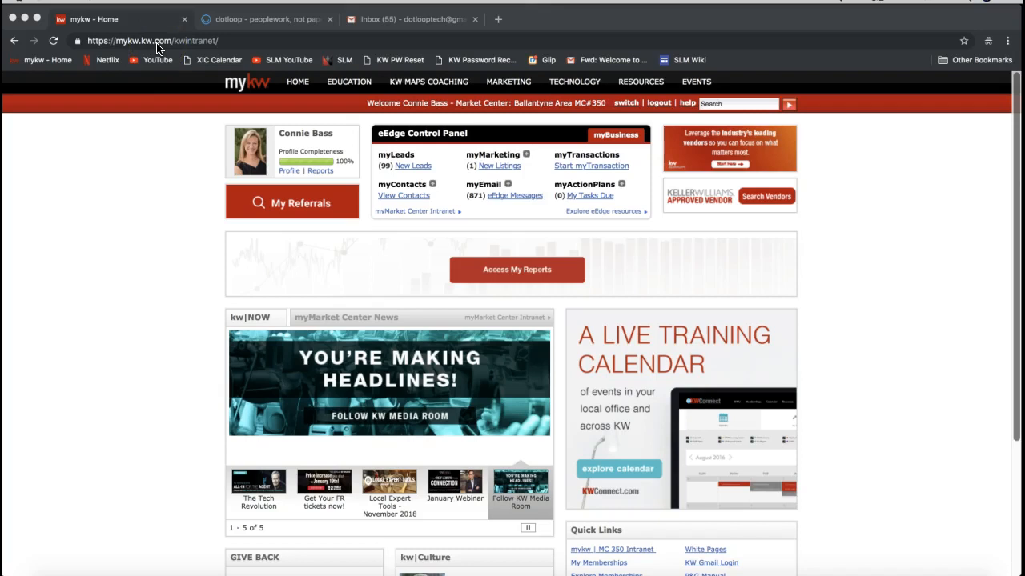
- Locate the myTransactions section in the eEdge Control Panel of the myKW home page
{"action": "left_click", "coordinate": [580, 160]}
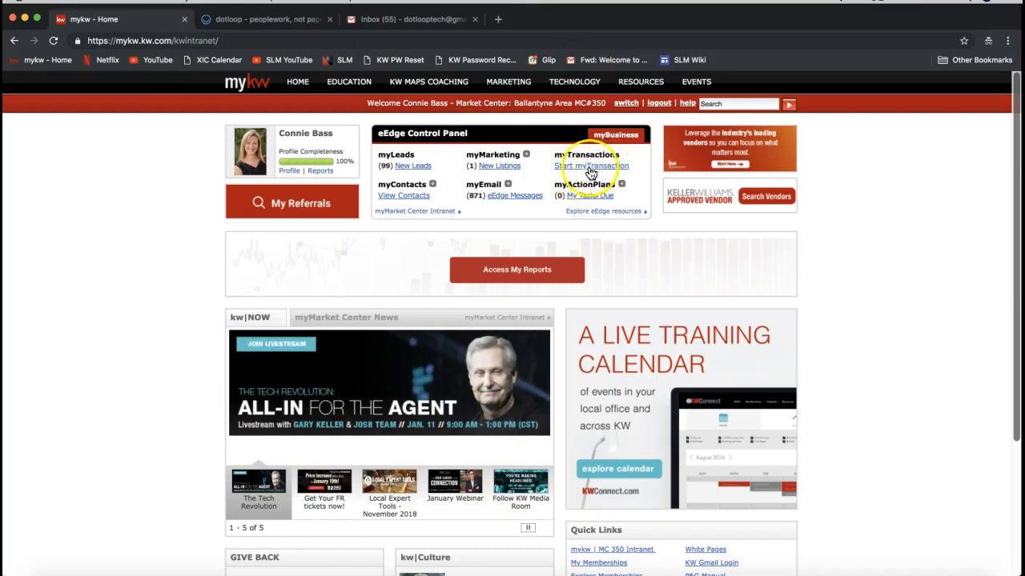
{"action": "left_click_drag", "start_coordinate": [377, 135], "coordinate": [470, 138]}
{"action": "double_click", "coordinate": [587, 154]}
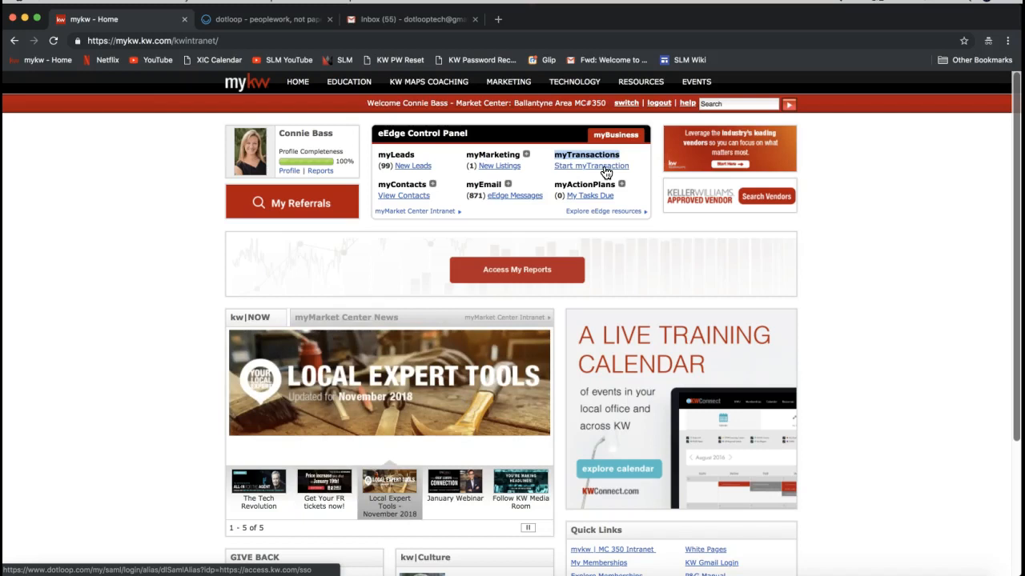
- Open the dotloop tab and switch to old dotloop from the profile menu
{"action": "left_click", "coordinate": [264, 20]}
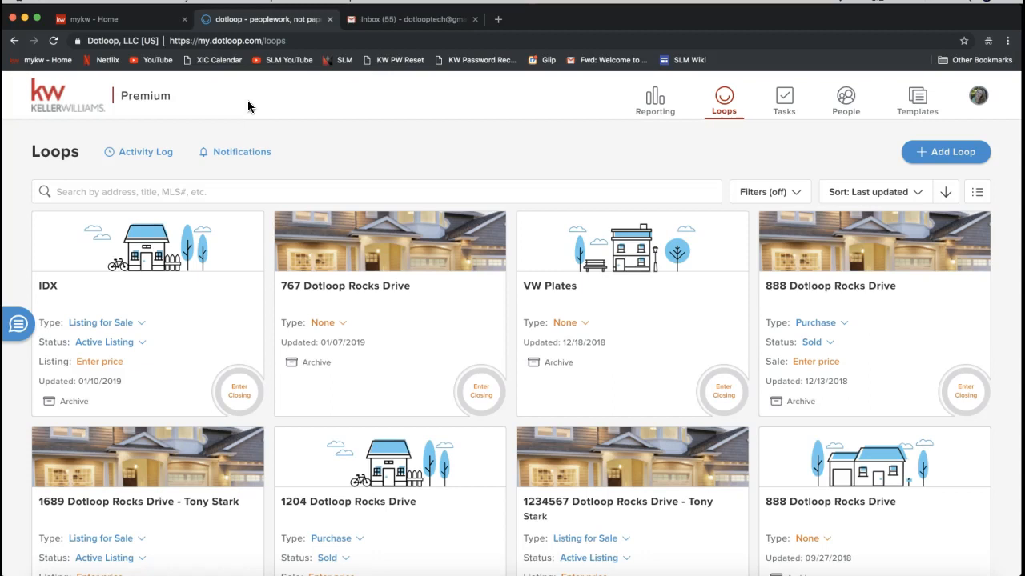
{"action": "left_click", "coordinate": [221, 41]}
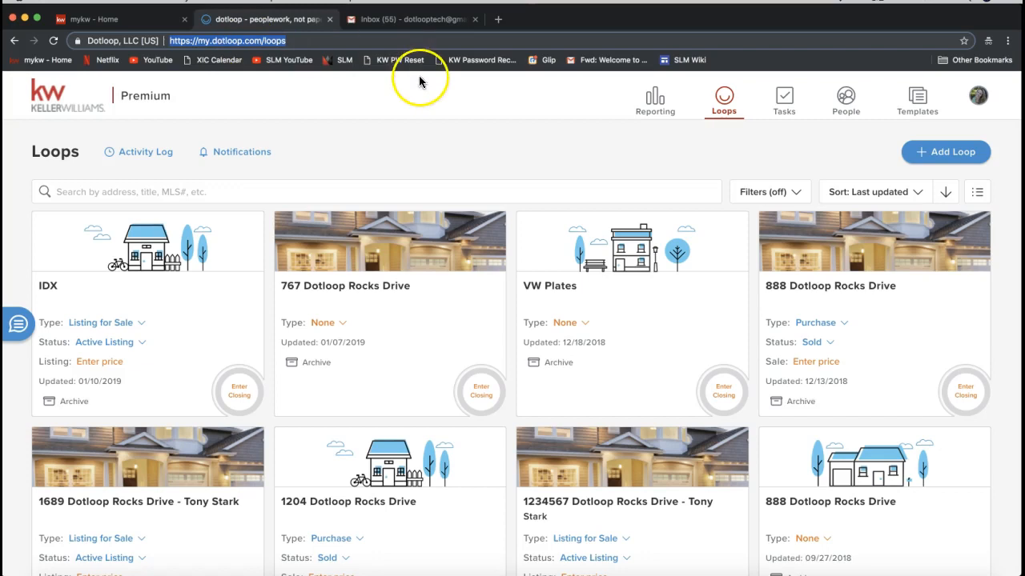
{"action": "left_click", "coordinate": [975, 96]}
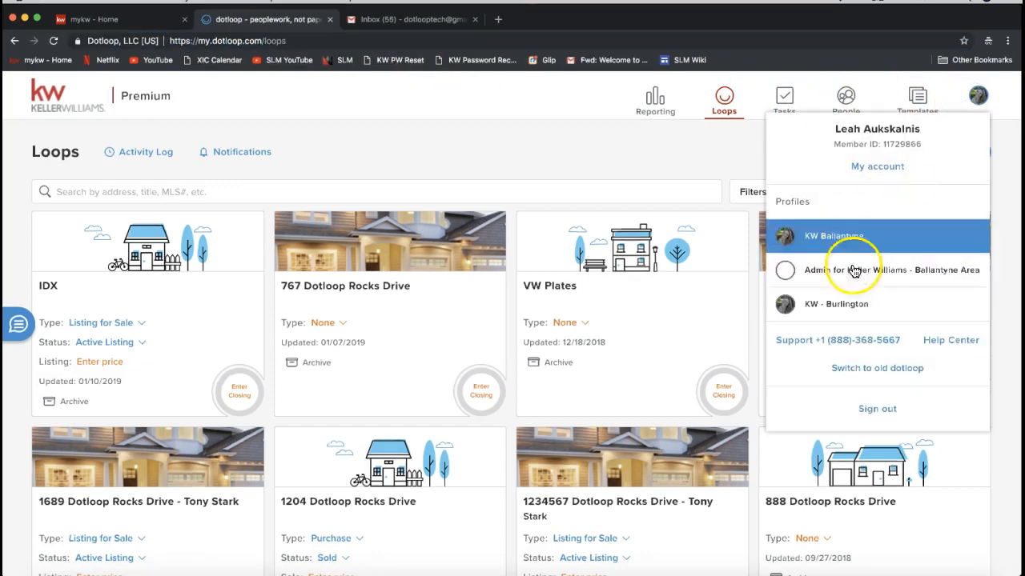
{"action": "left_click", "coordinate": [851, 372]}
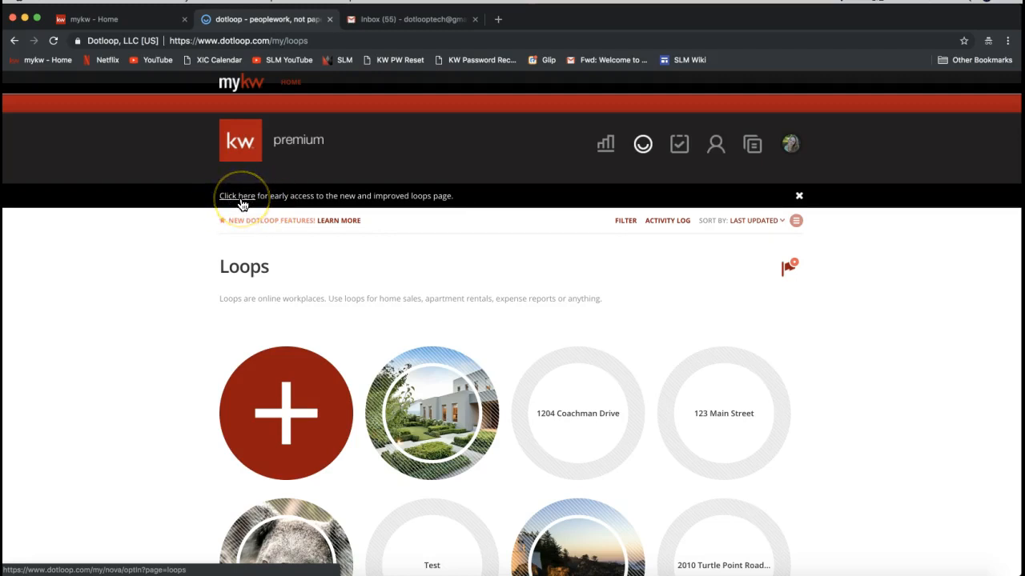
- Return to the new loops page and review the profile menu options
{"action": "left_click", "coordinate": [238, 196]}
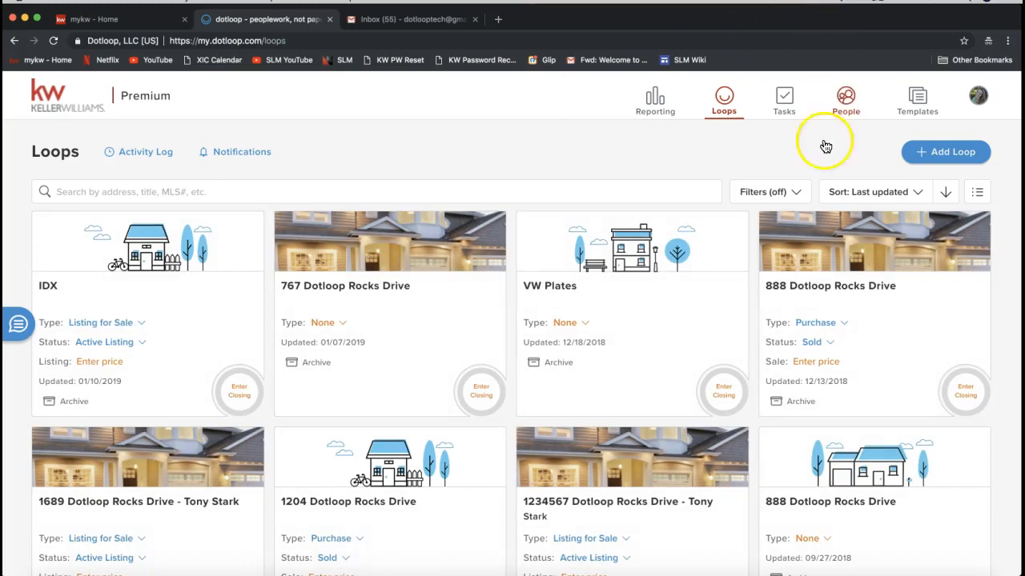
{"action": "left_click", "coordinate": [978, 102]}
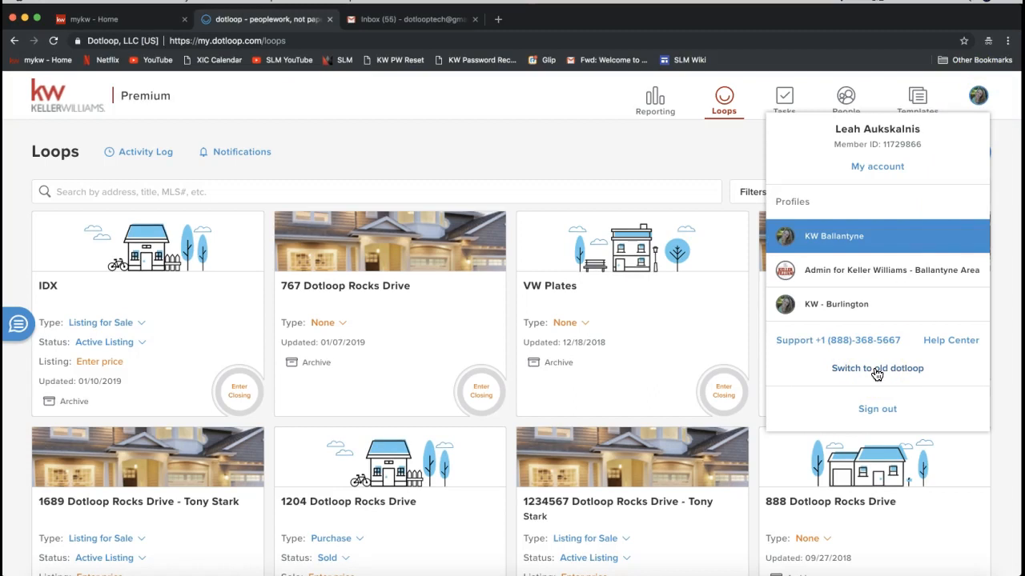
{"action": "left_click", "coordinate": [618, 168]}
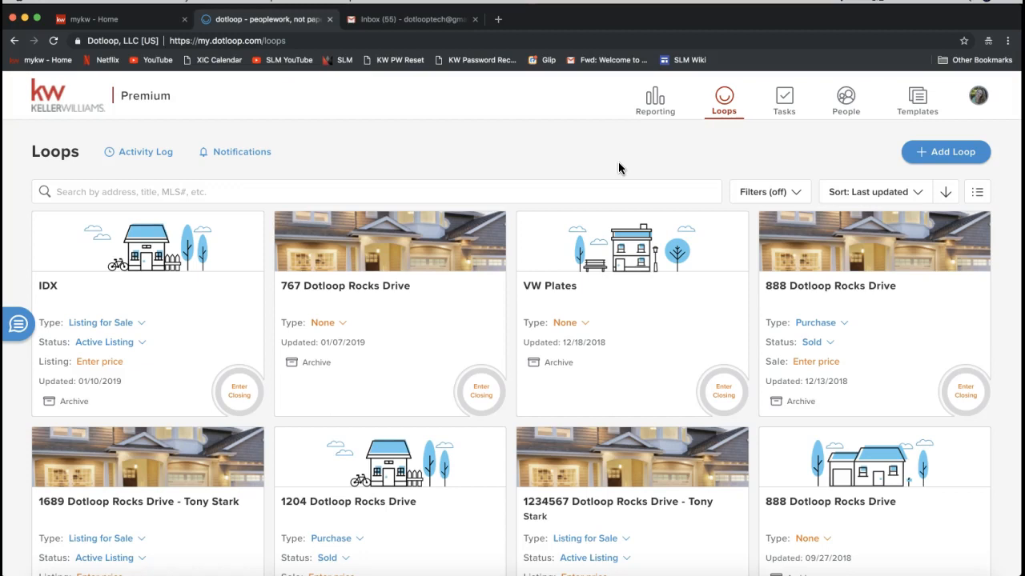
- Look over the loop cards, the search box and the filter options on the Loops page
{"action": "left_click", "coordinate": [593, 251]}
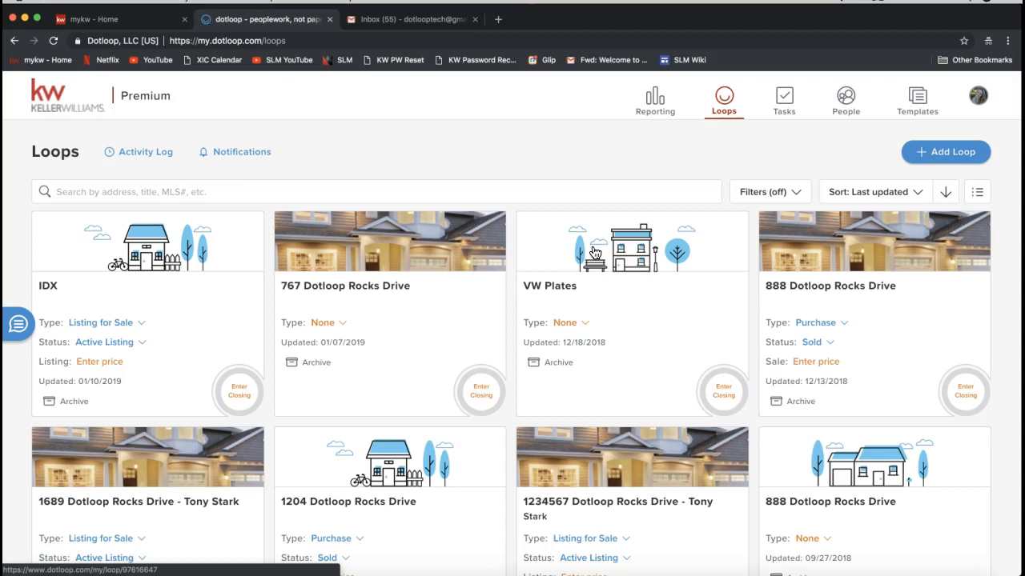
{"action": "left_click", "coordinate": [89, 195]}
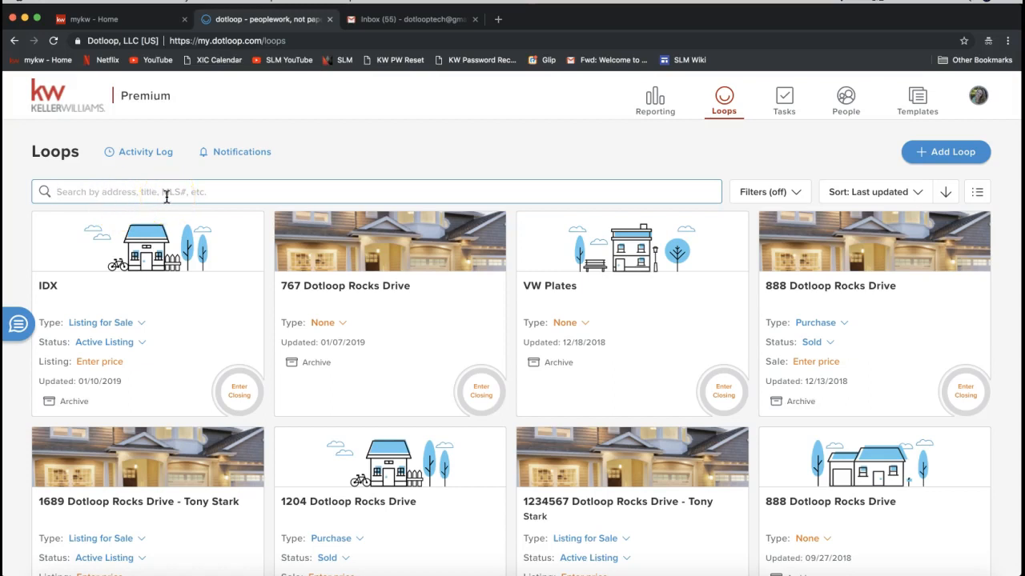
{"action": "left_click", "coordinate": [765, 199]}
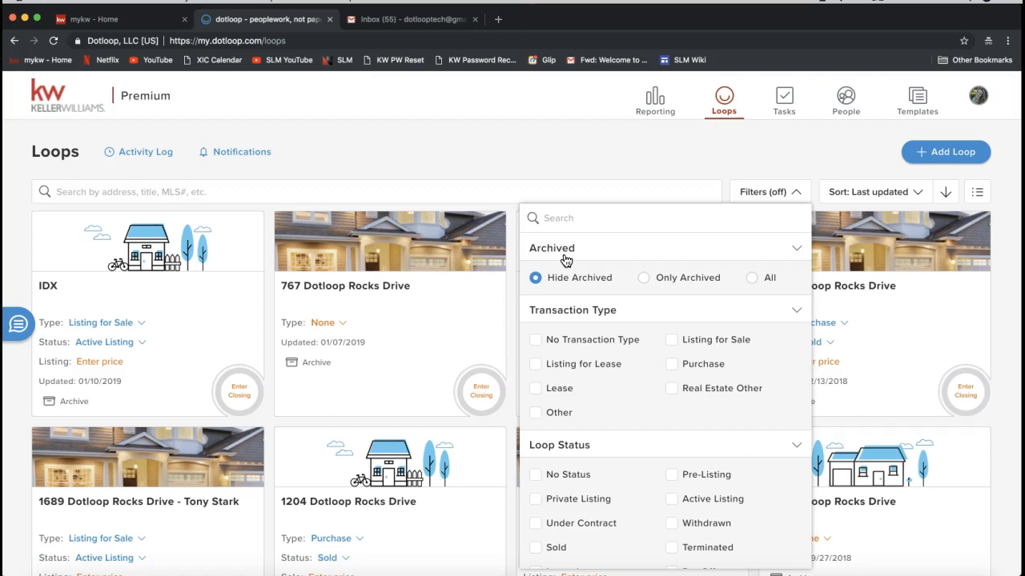
{"action": "left_click", "coordinate": [393, 171]}
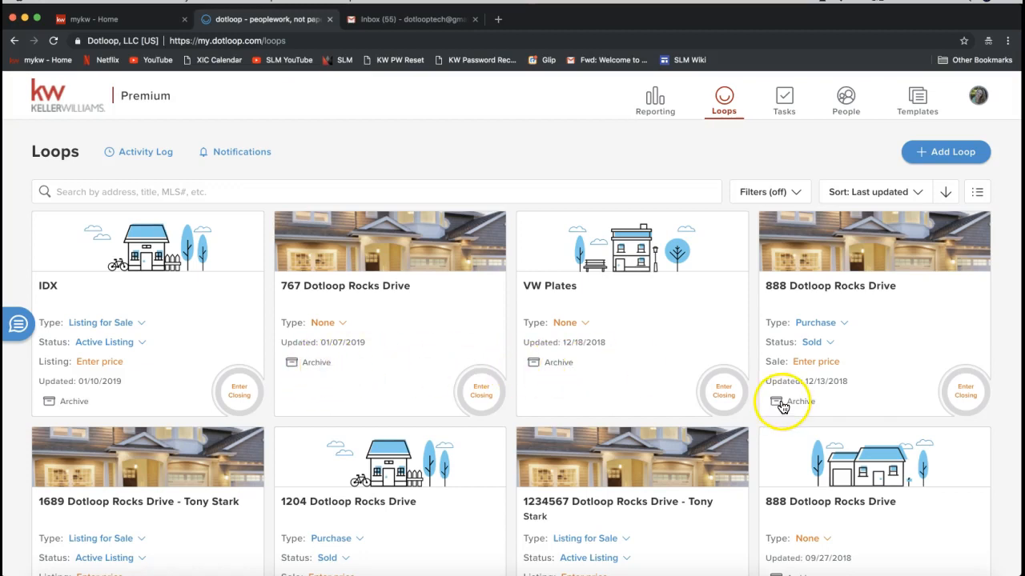
- Archive the 888 Dotloop Rocks Drive loop and the VW Plates loop
{"action": "scroll", "coordinate": [781, 406], "scroll_direction": "down", "scroll_amount": 1}
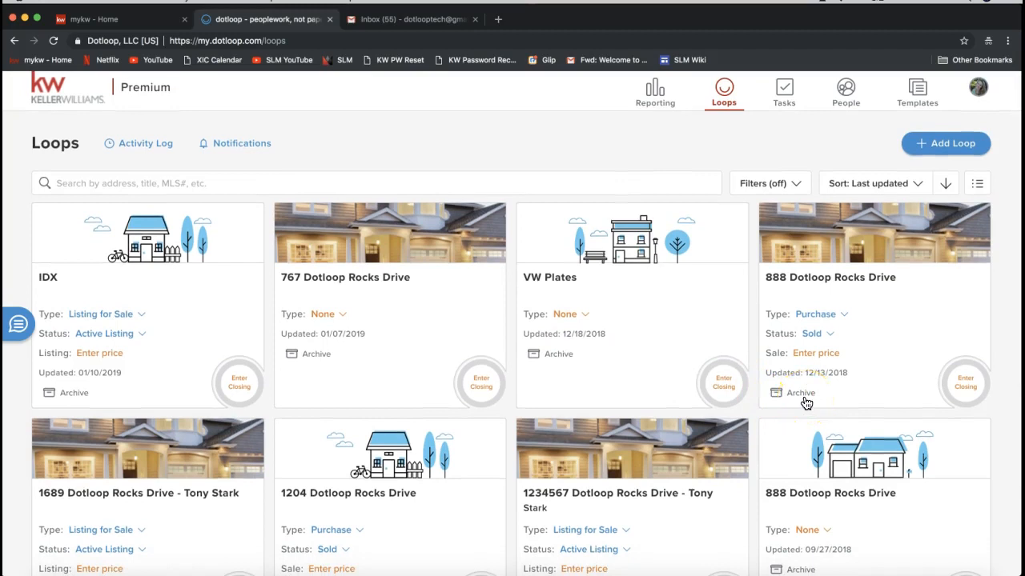
{"action": "left_click", "coordinate": [803, 397]}
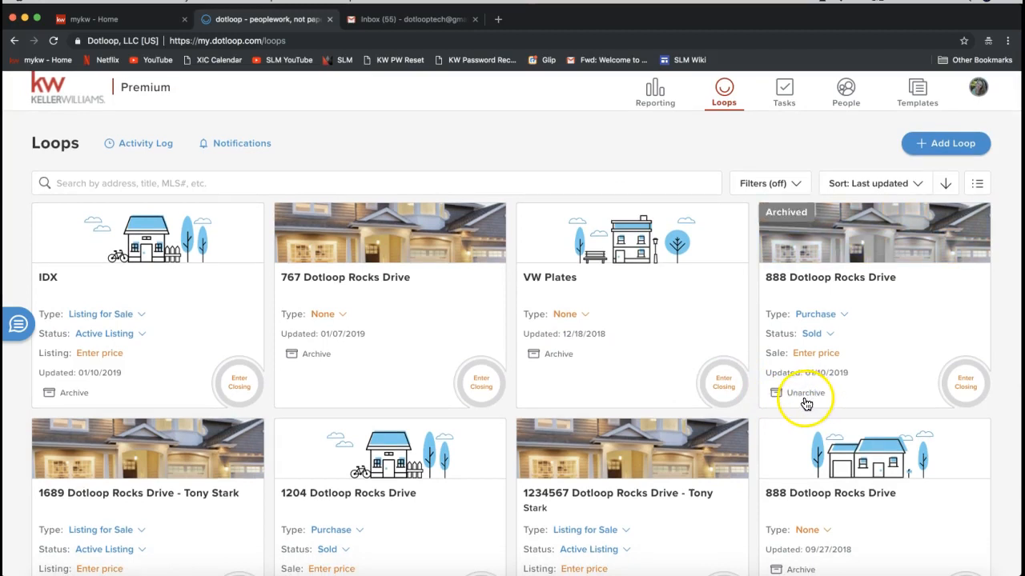
{"action": "left_click", "coordinate": [552, 354]}
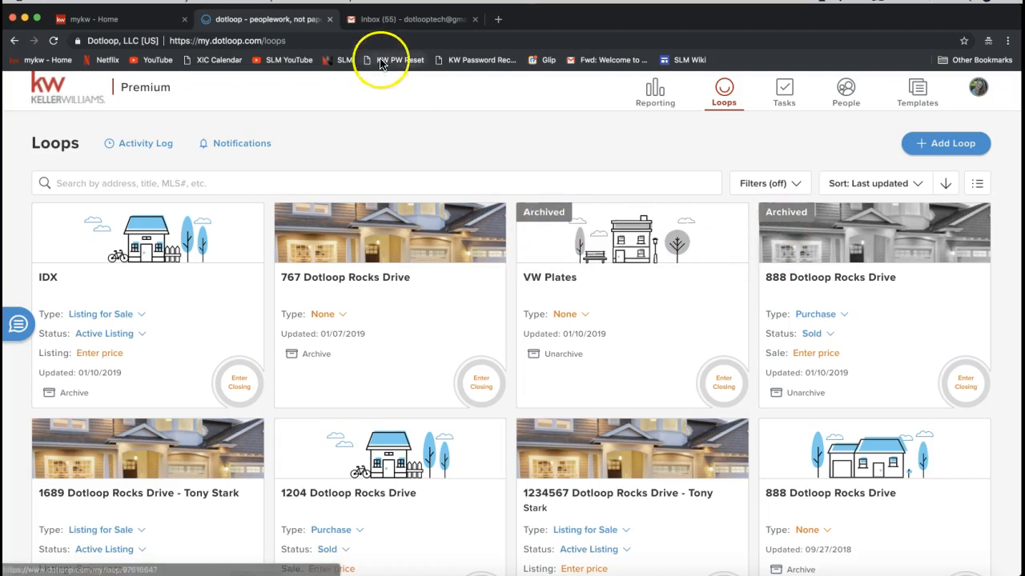
- Reload the loops page and apply a filter showing only archived loops
{"action": "left_click", "coordinate": [53, 42]}
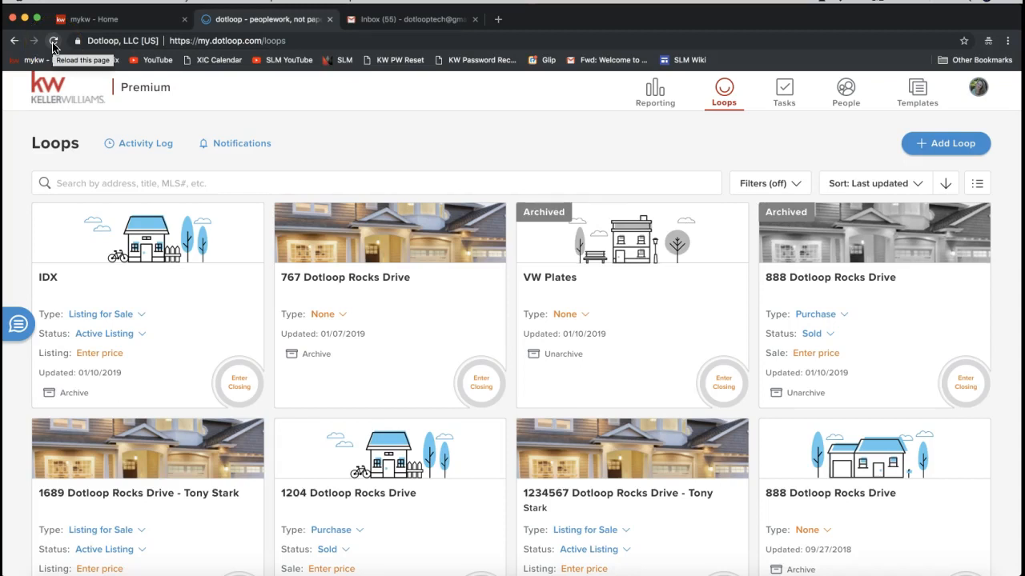
{"action": "left_click", "coordinate": [54, 43]}
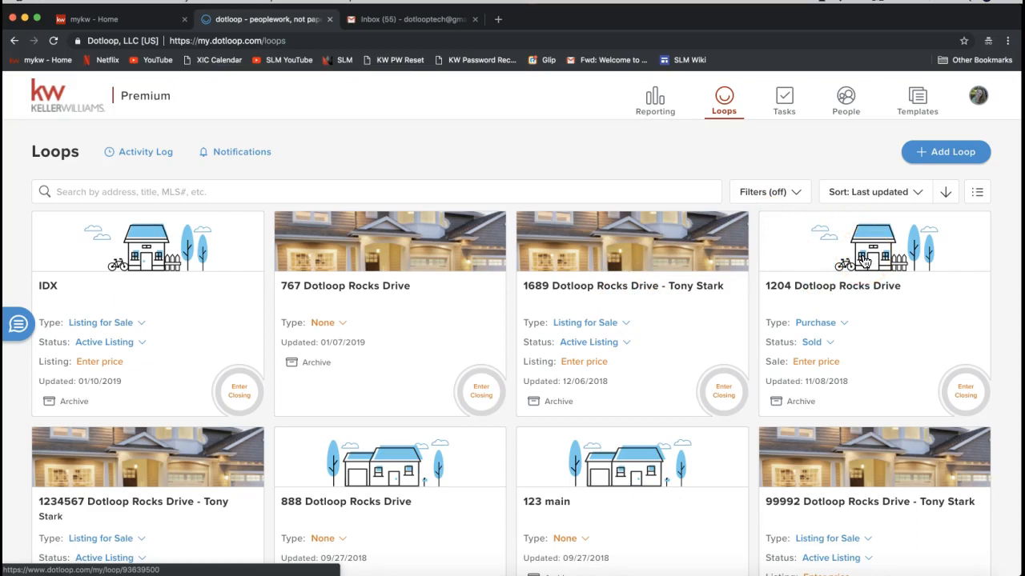
{"action": "left_click", "coordinate": [763, 197]}
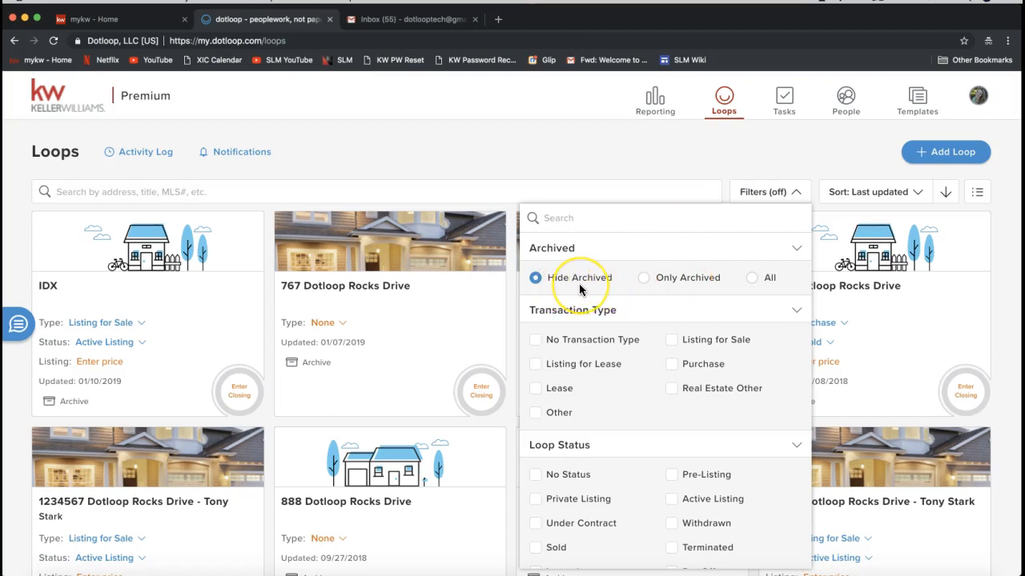
{"action": "left_click", "coordinate": [666, 287]}
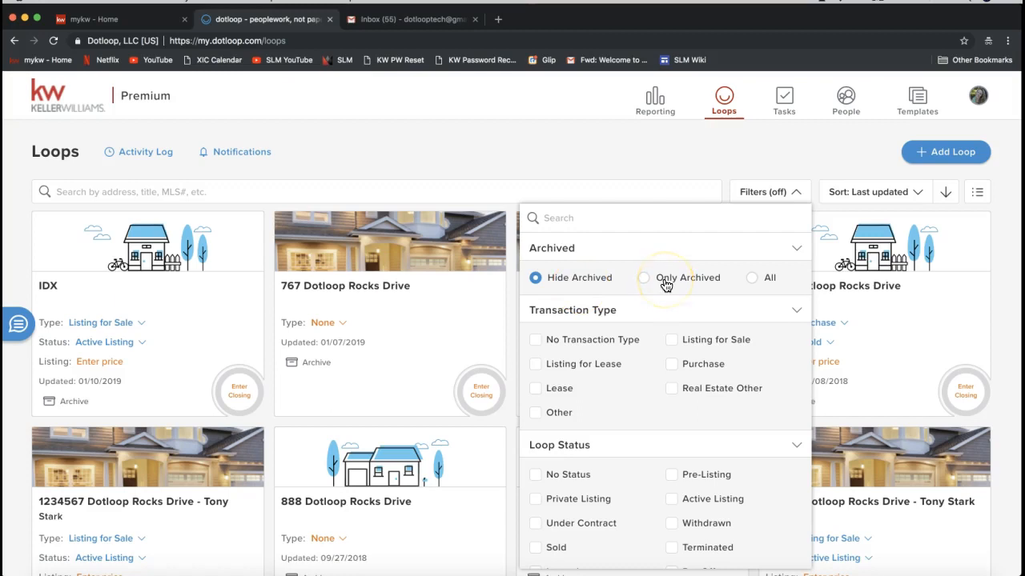
{"action": "left_click", "coordinate": [644, 284]}
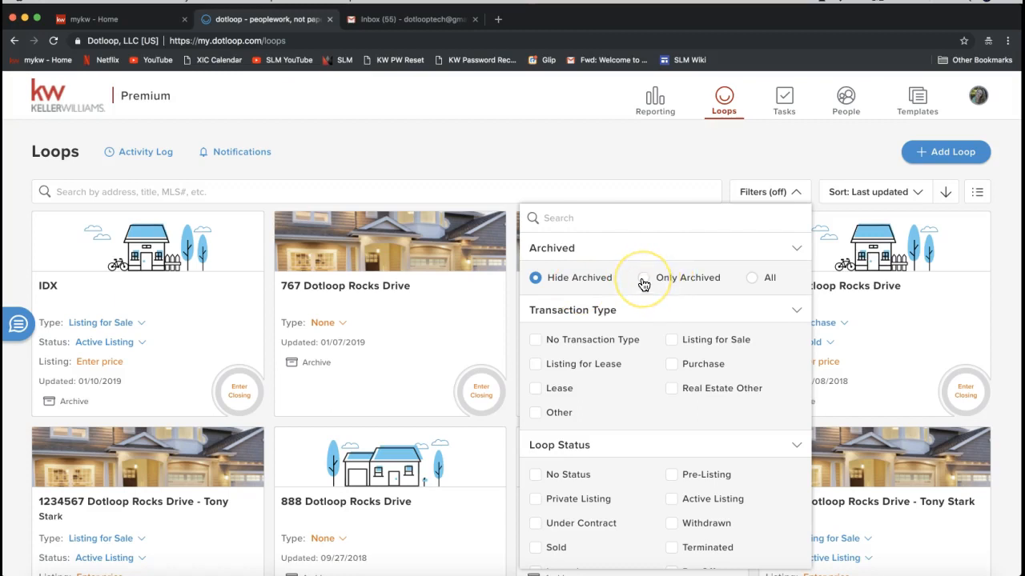
{"action": "left_click", "coordinate": [643, 284]}
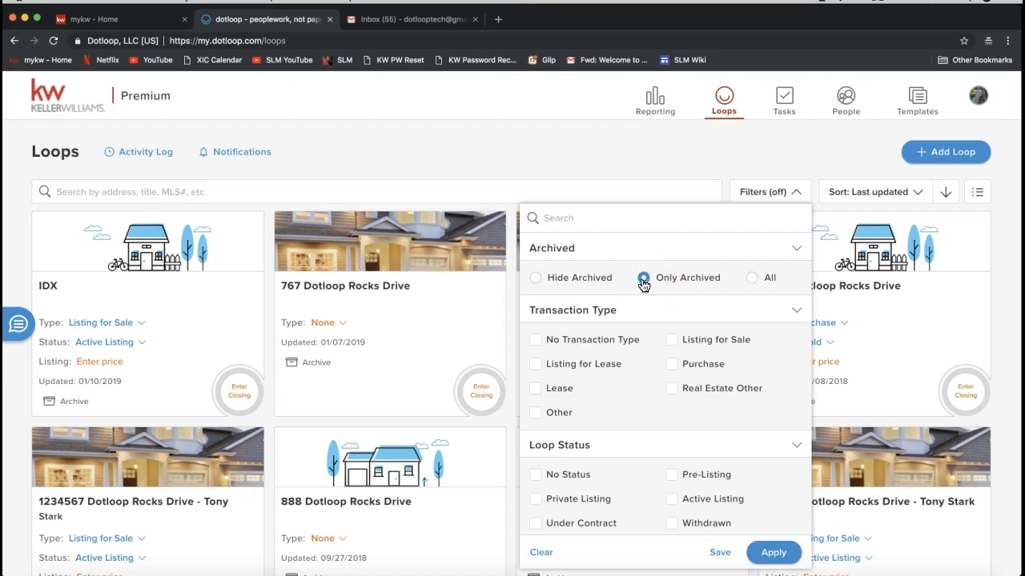
{"action": "left_click", "coordinate": [647, 286]}
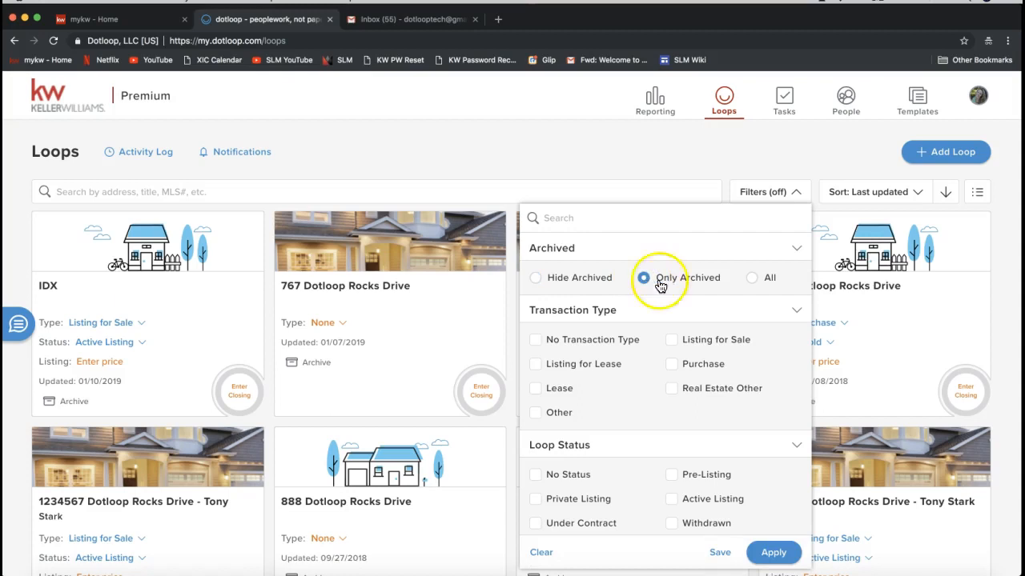
{"action": "left_click", "coordinate": [773, 552]}
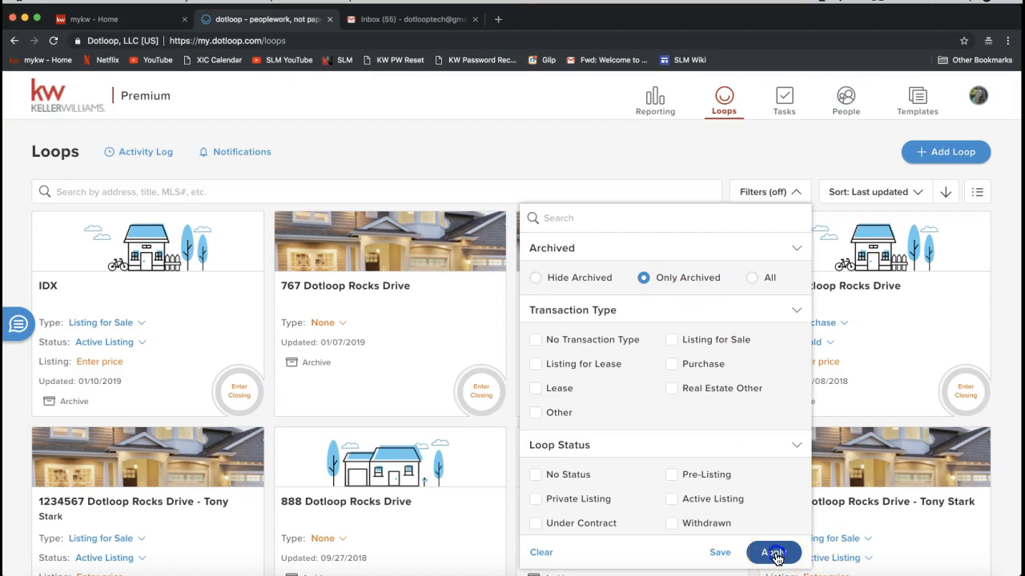
{"action": "left_click", "coordinate": [775, 554]}
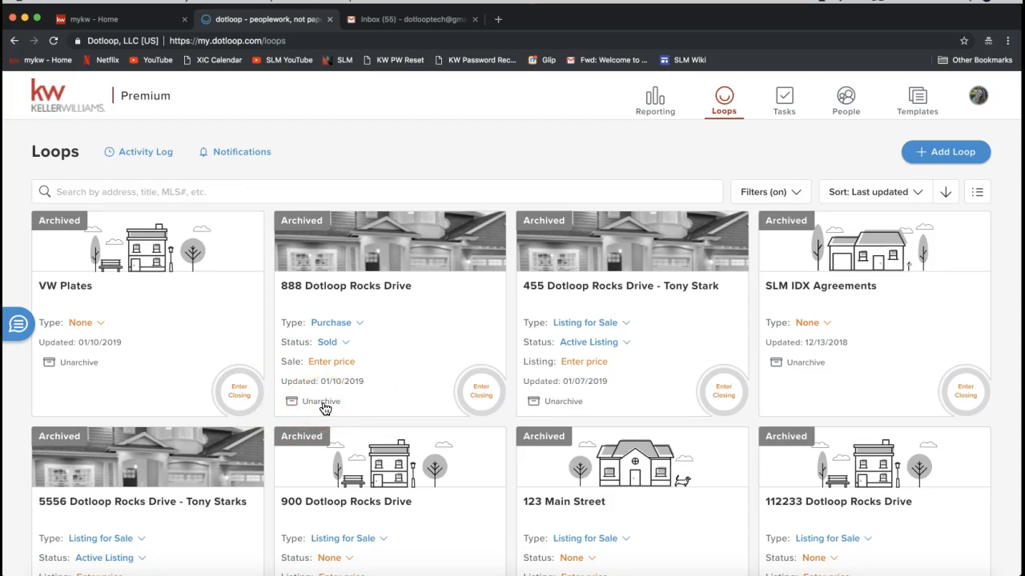
- Set the Archived filter back to Hide Archived and apply it
{"action": "left_click", "coordinate": [778, 193]}
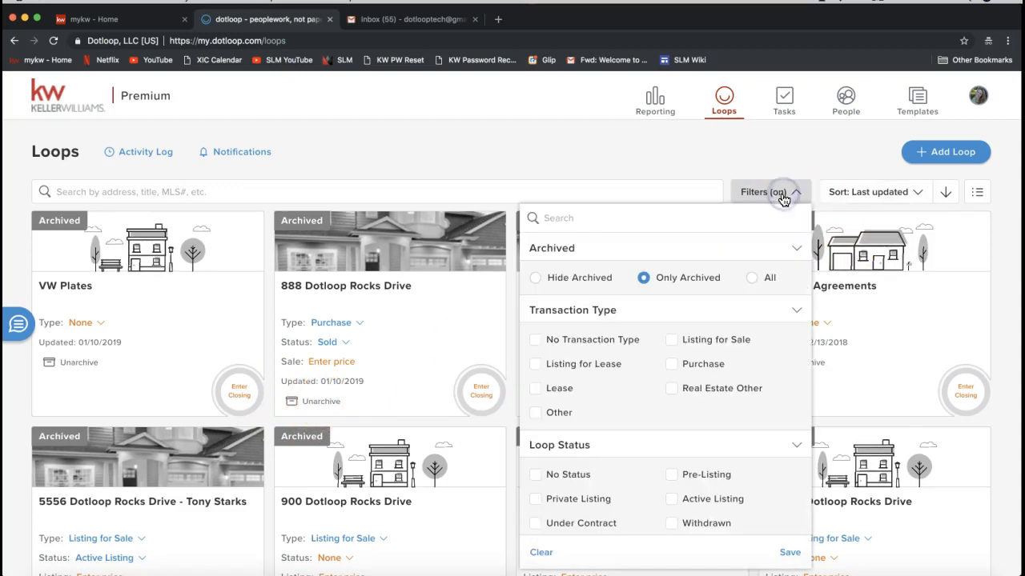
{"action": "left_click", "coordinate": [754, 279]}
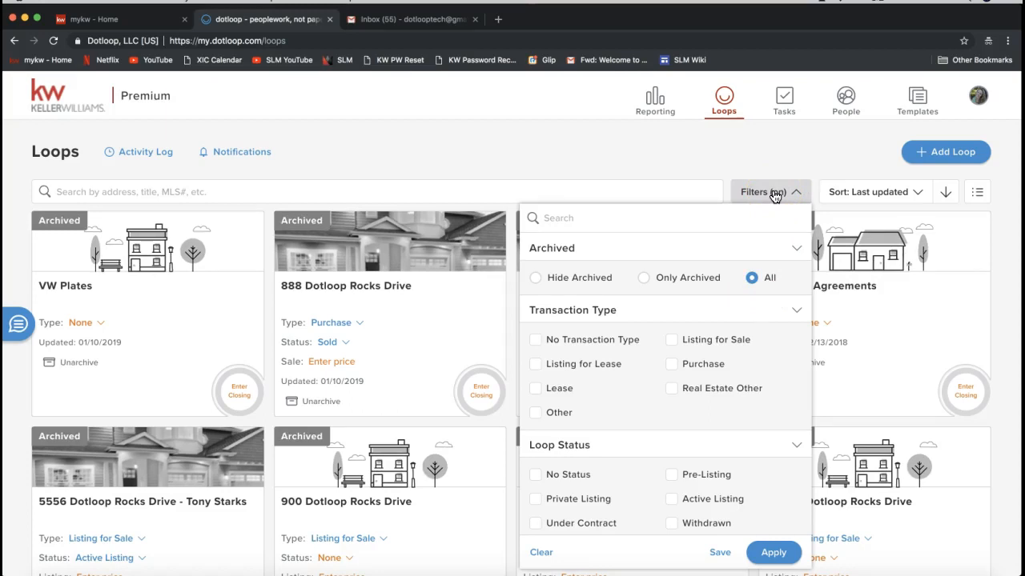
{"action": "left_click", "coordinate": [770, 252]}
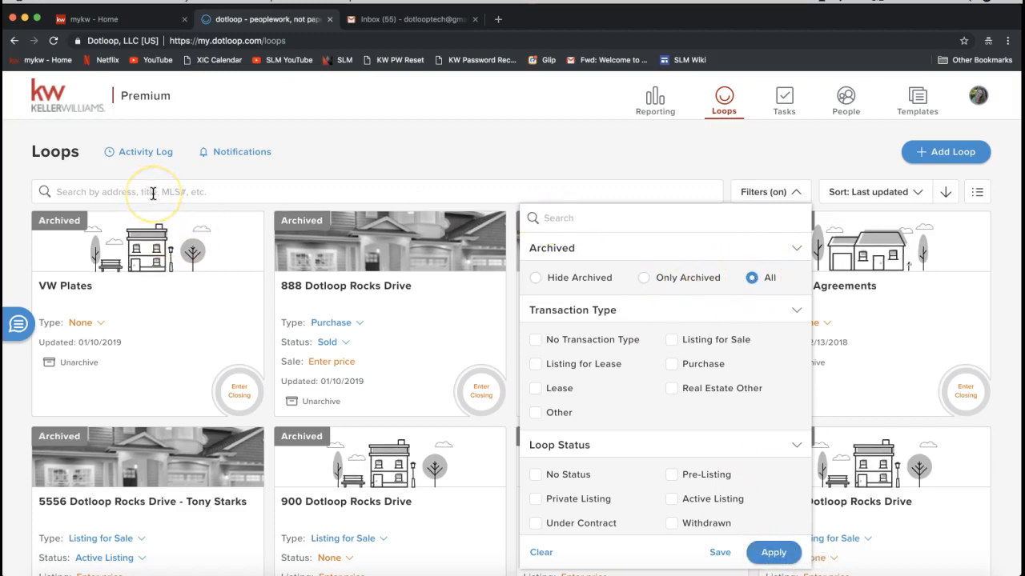
{"action": "left_click", "coordinate": [534, 277]}
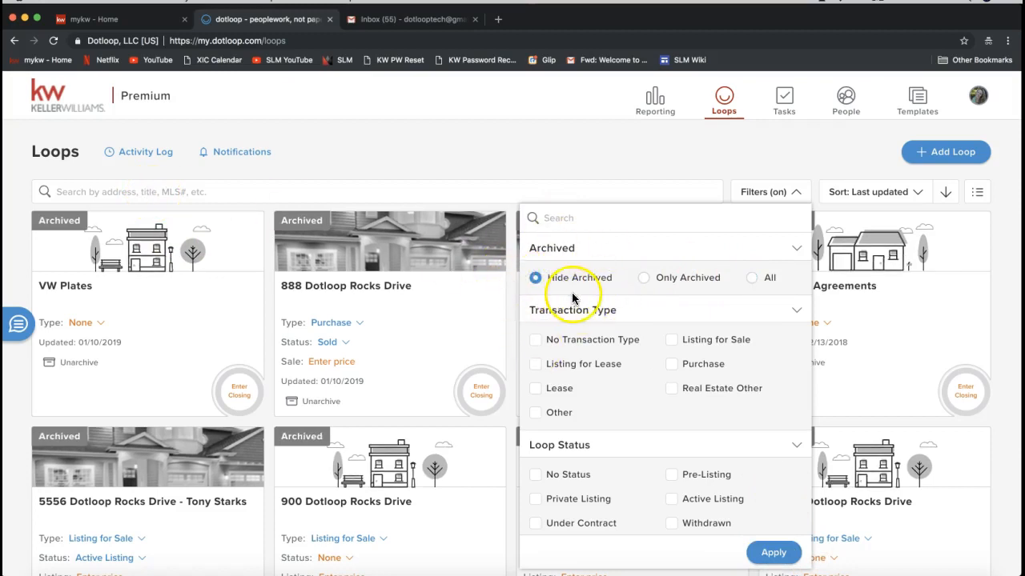
{"action": "left_click", "coordinate": [770, 553]}
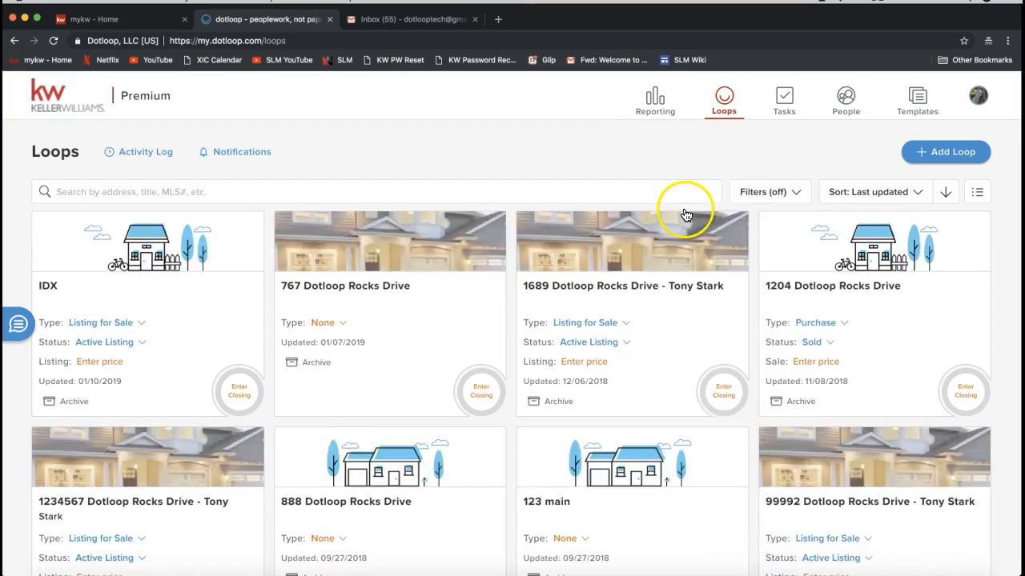
- Browse the remaining filter categories such as Transaction Type and Loop Status
{"action": "left_click", "coordinate": [754, 199]}
{"action": "scroll", "coordinate": [623, 424], "scroll_direction": "down", "scroll_amount": 1}
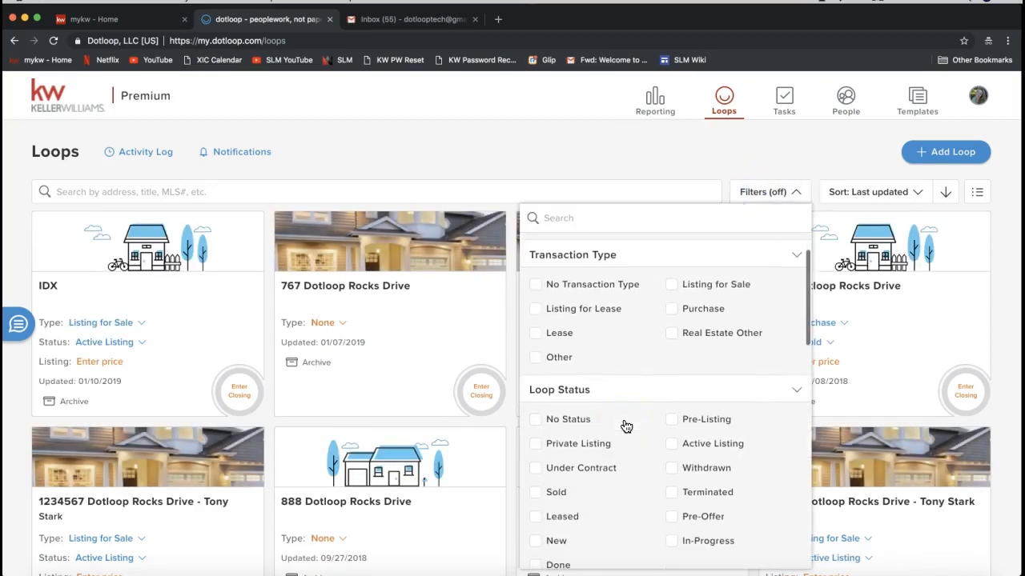
{"action": "scroll", "coordinate": [622, 360], "scroll_direction": "up", "scroll_amount": 1}
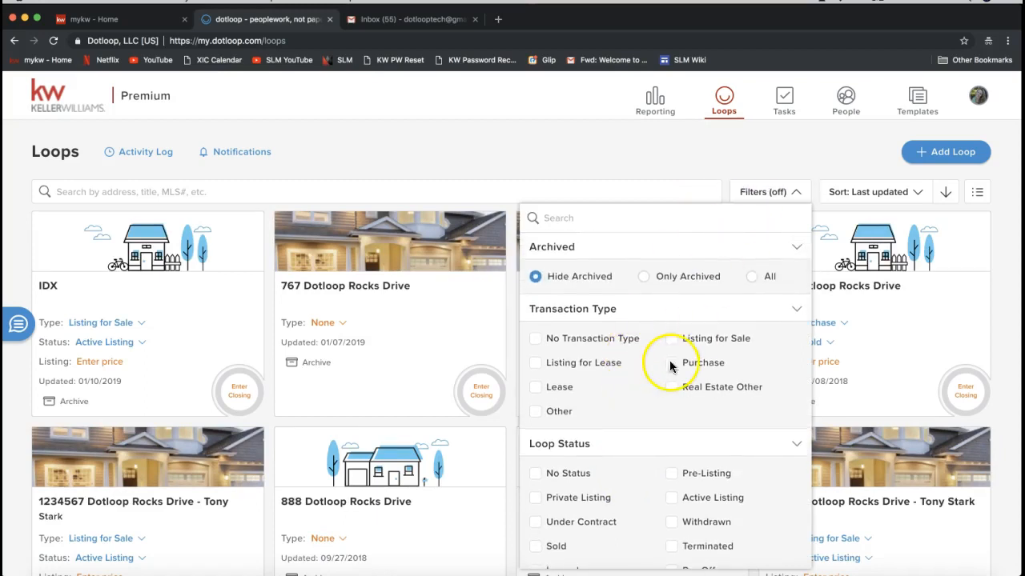
{"action": "scroll", "coordinate": [668, 369], "scroll_direction": "down", "scroll_amount": 2}
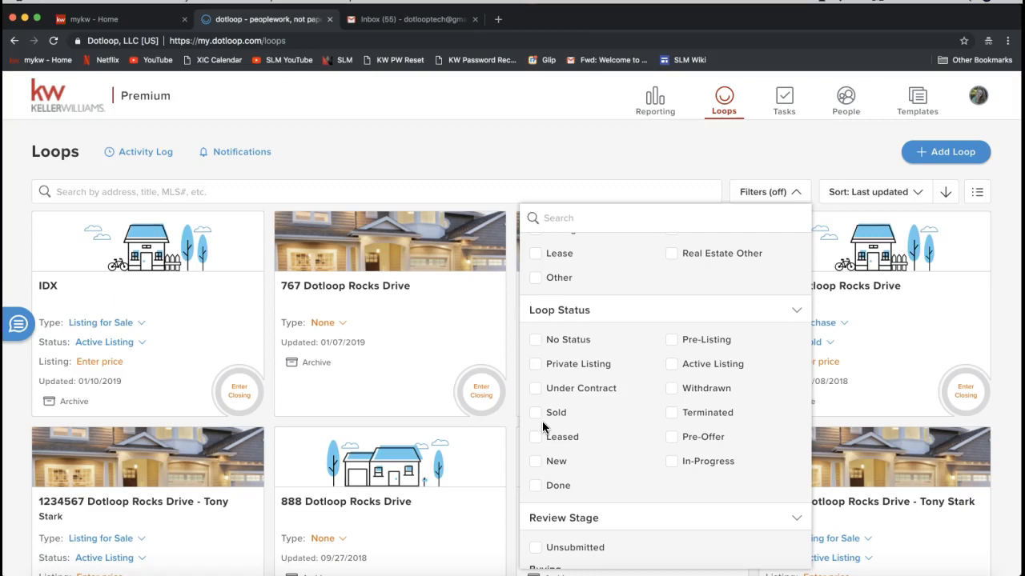
{"action": "left_click", "coordinate": [377, 170]}
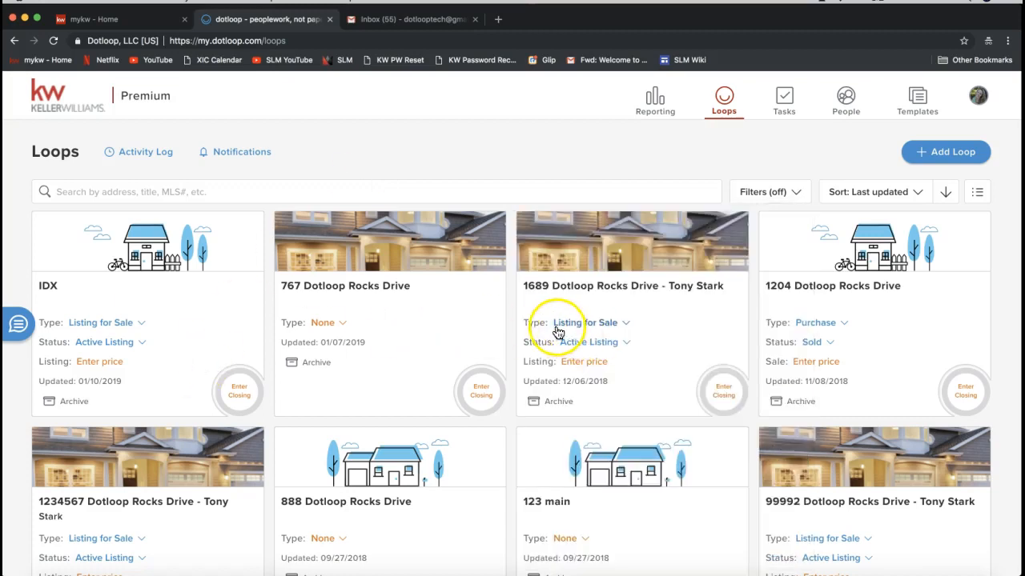
{"action": "double_click", "coordinate": [534, 342]}
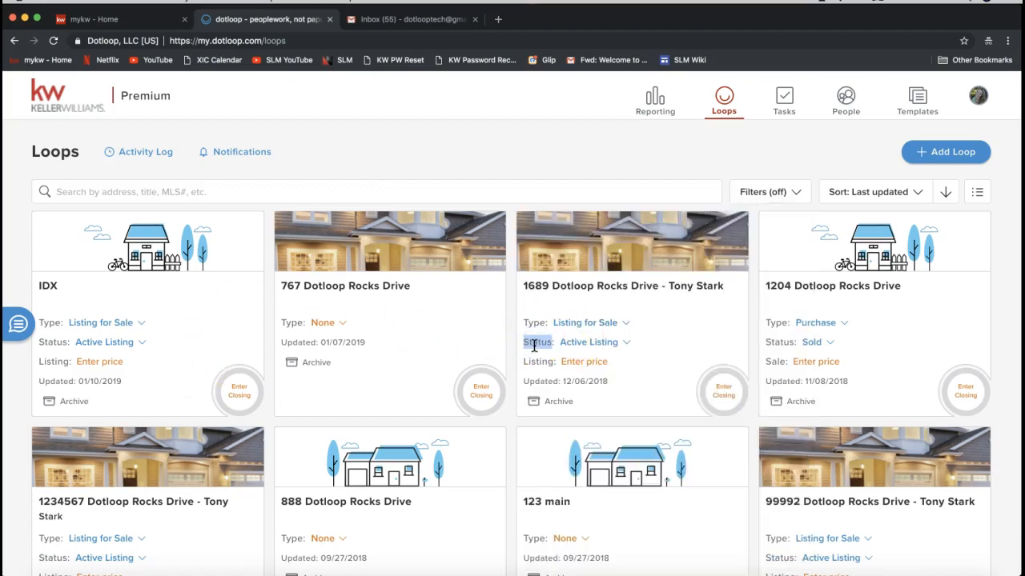
- Change the transaction type of the 1689 Dotloop Rocks Drive - Tony Stark loop to Purchase
{"action": "double_click", "coordinate": [534, 322]}
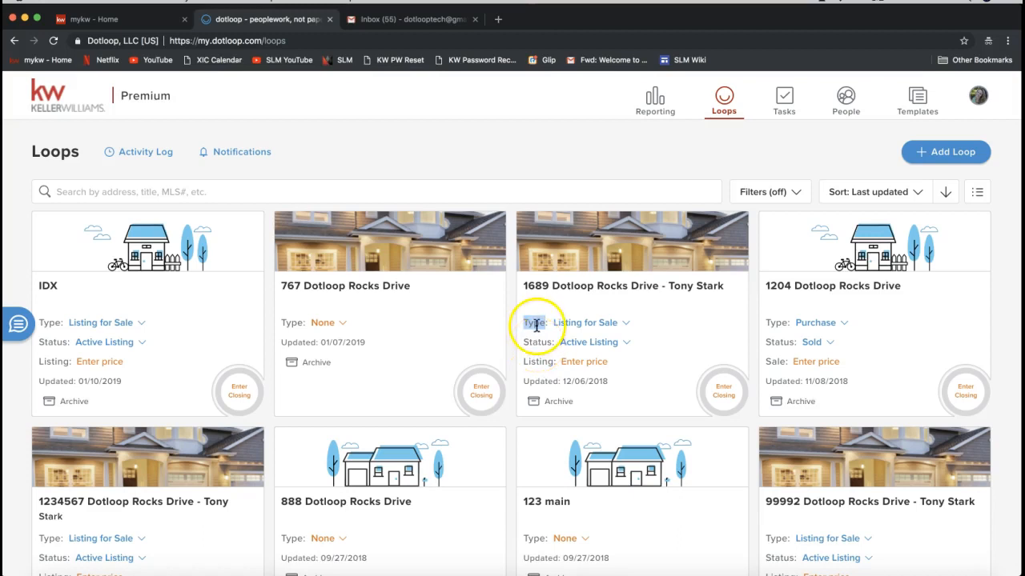
{"action": "left_click", "coordinate": [585, 323]}
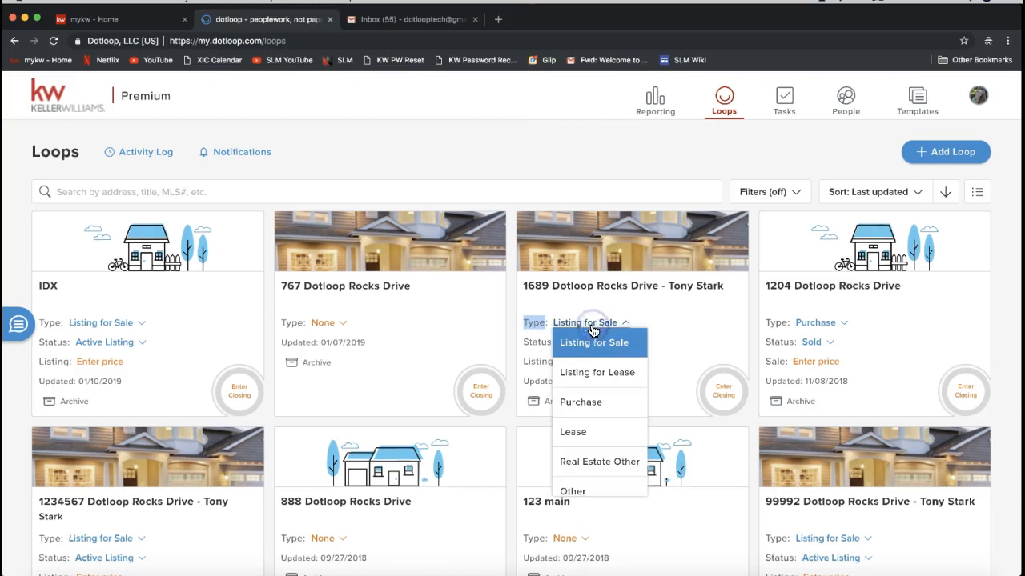
{"action": "scroll", "coordinate": [589, 376], "scroll_direction": "down", "scroll_amount": 1}
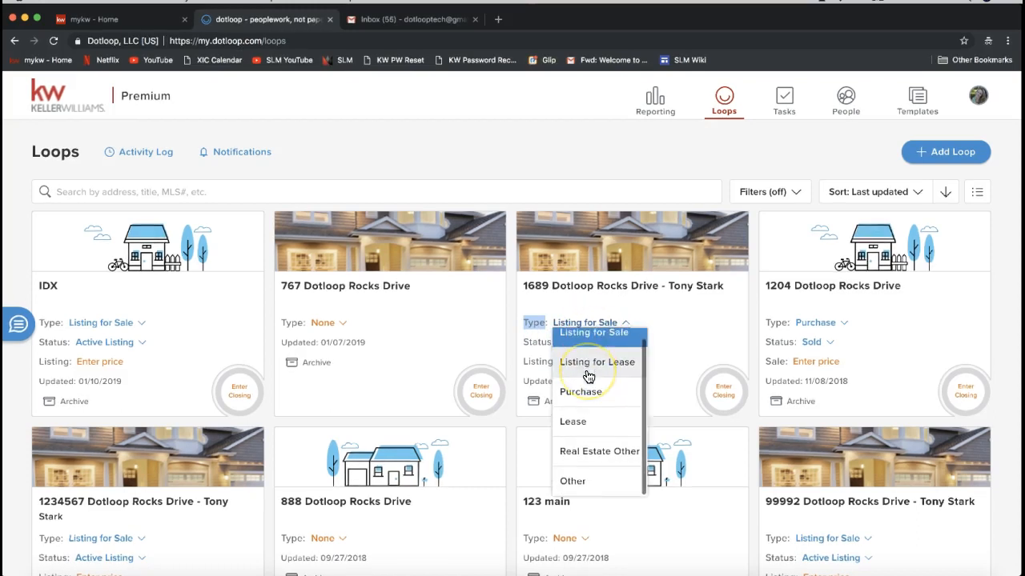
{"action": "left_click", "coordinate": [580, 398]}
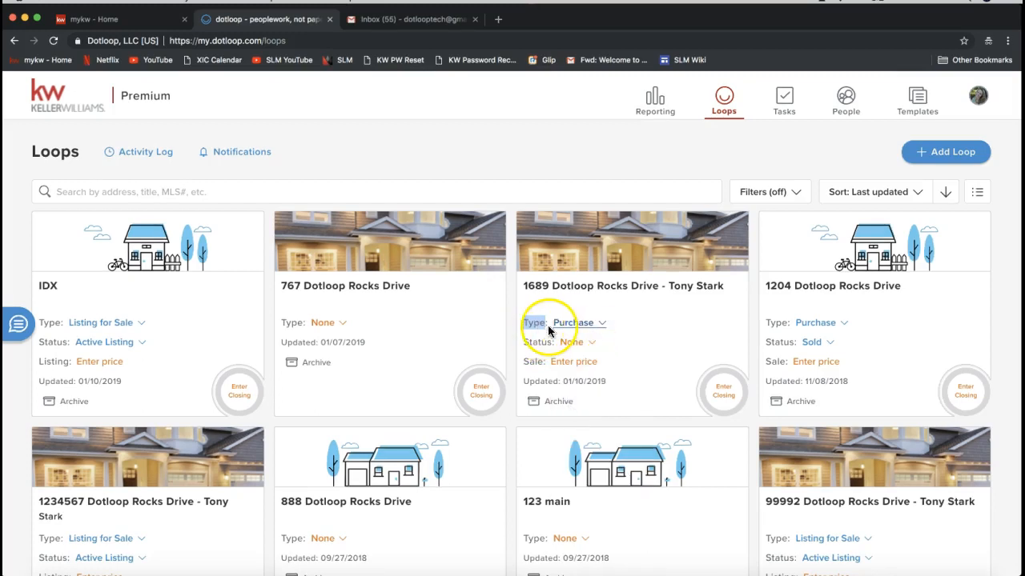
- Set the same loop's status to Sold
{"action": "double_click", "coordinate": [537, 322]}
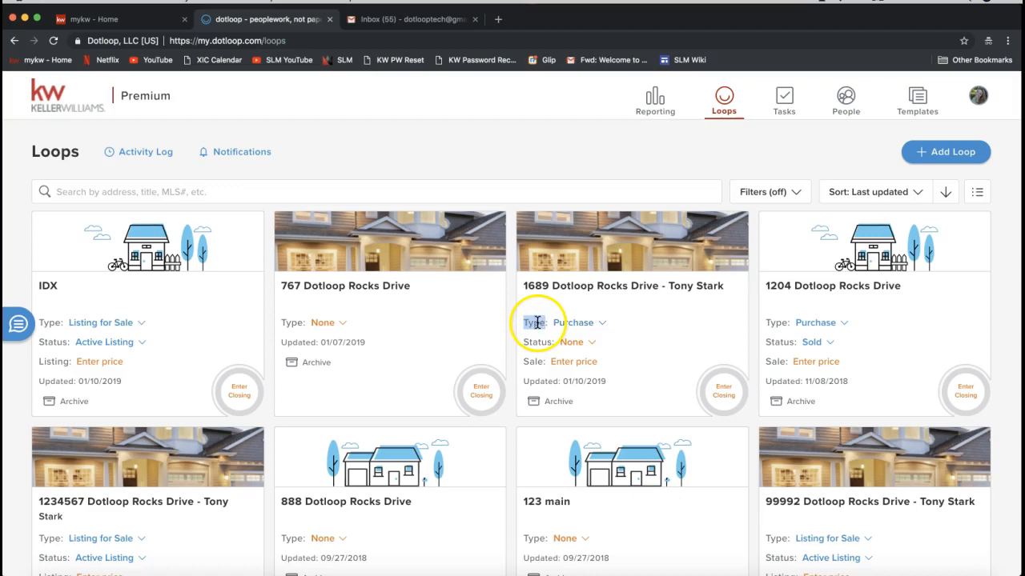
{"action": "left_click", "coordinate": [575, 343]}
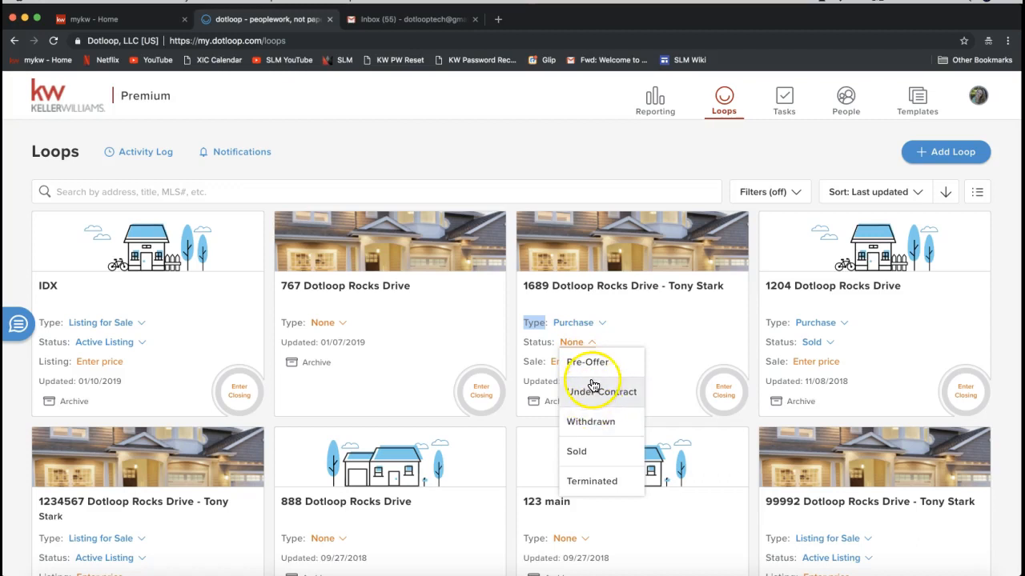
{"action": "left_click", "coordinate": [582, 453]}
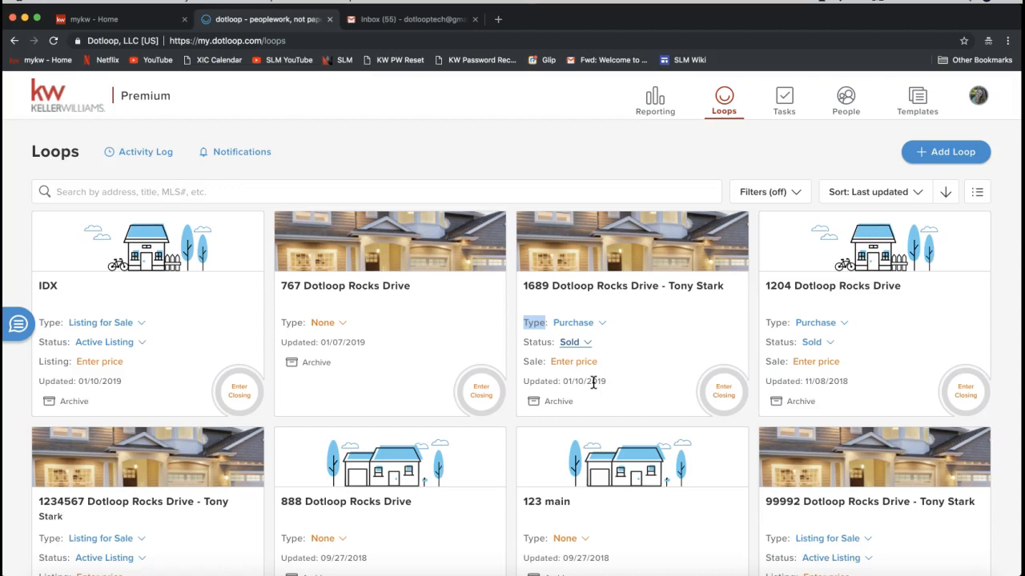
{"action": "left_click", "coordinate": [578, 343]}
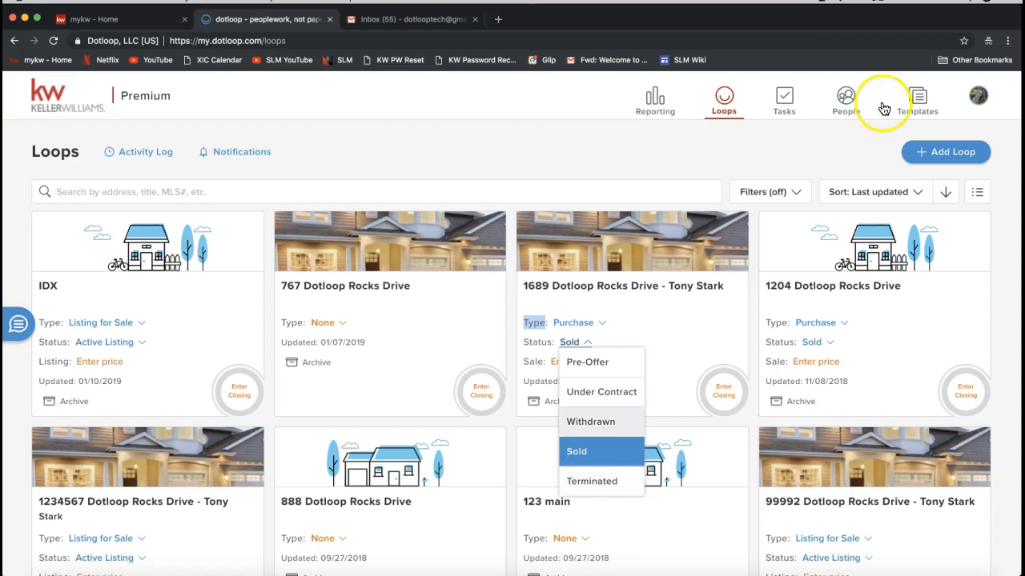
{"action": "left_click", "coordinate": [773, 162]}
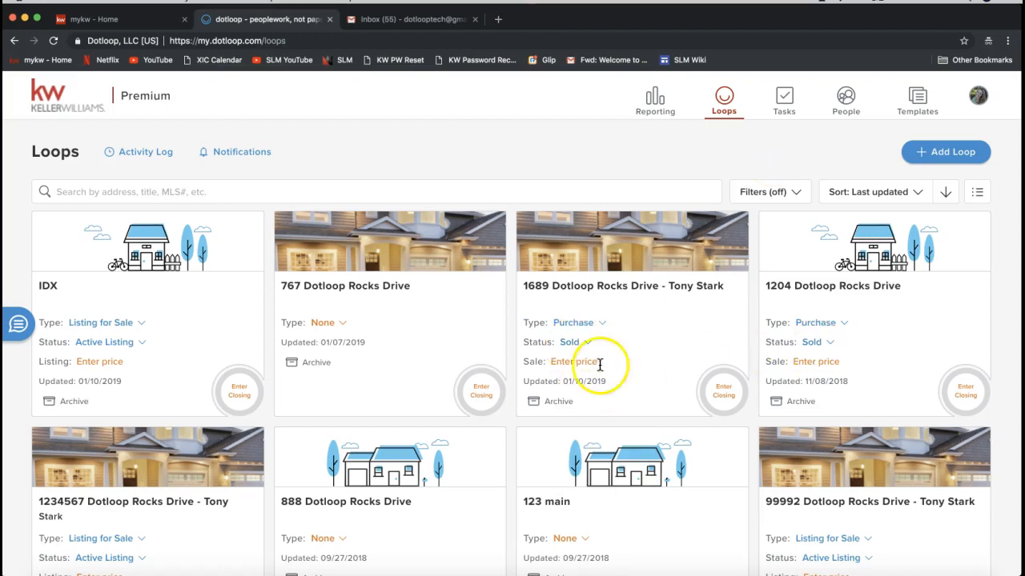
- Filter loops by status: No Status, Private Listing, Under Contract, Leased, New, In-Progress, Pre-Offer, Active Listing and Pre-Listing, and apply
{"action": "left_click", "coordinate": [767, 194]}
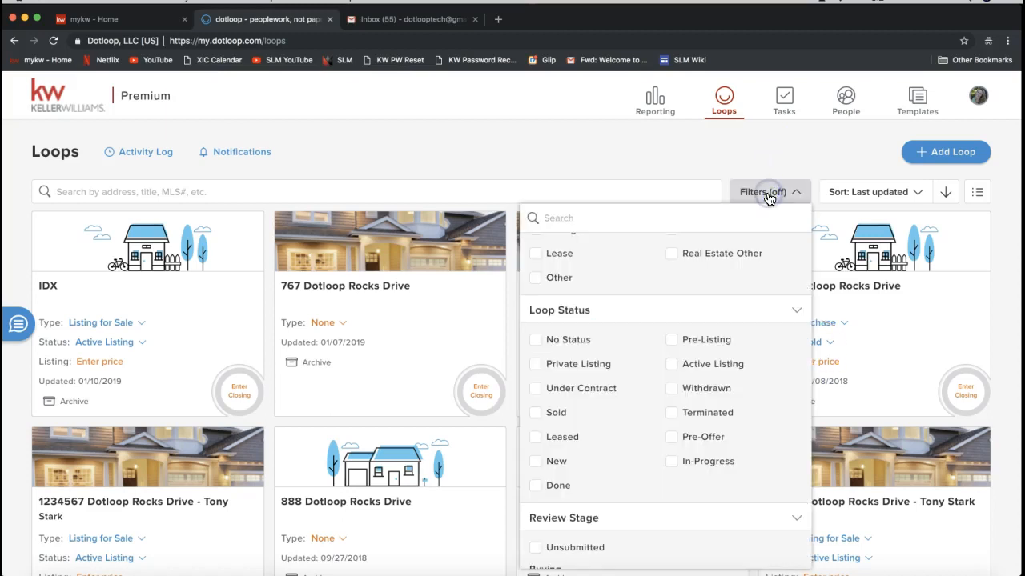
{"action": "scroll", "coordinate": [669, 369], "scroll_direction": "up", "scroll_amount": 3}
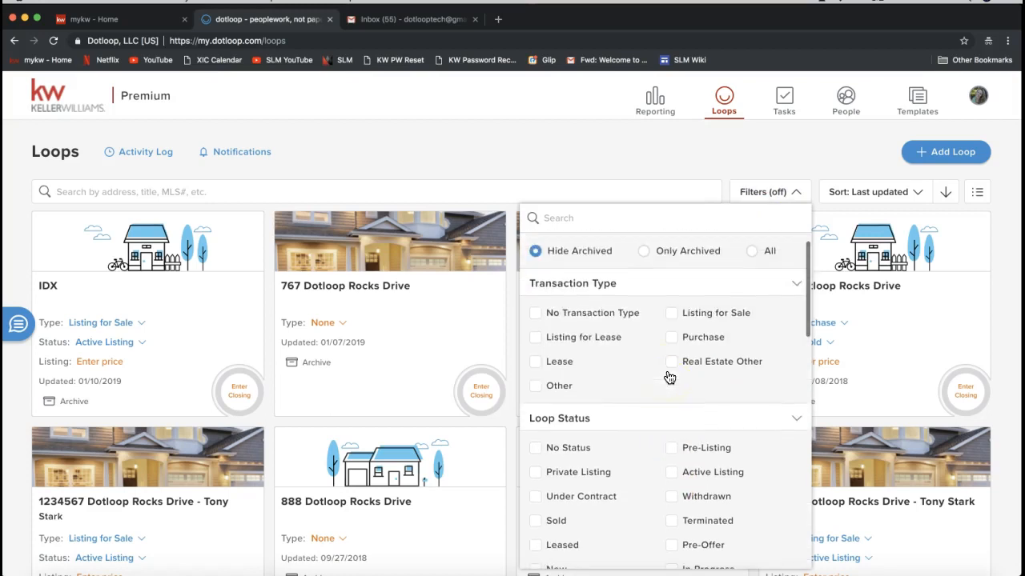
{"action": "scroll", "coordinate": [663, 381], "scroll_direction": "down", "scroll_amount": 3}
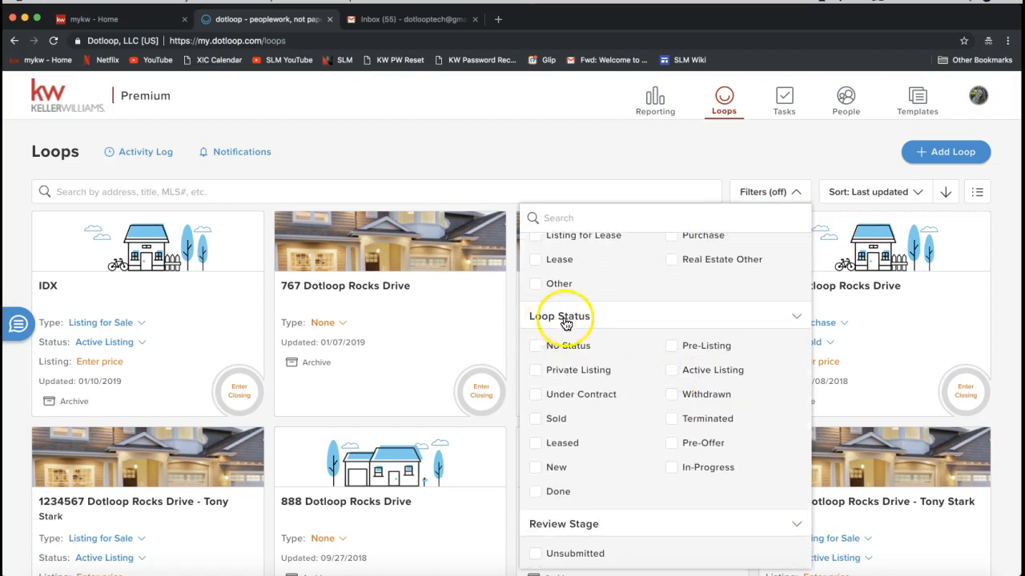
{"action": "left_click", "coordinate": [535, 346]}
{"action": "left_click", "coordinate": [533, 372]}
{"action": "left_click", "coordinate": [535, 393]}
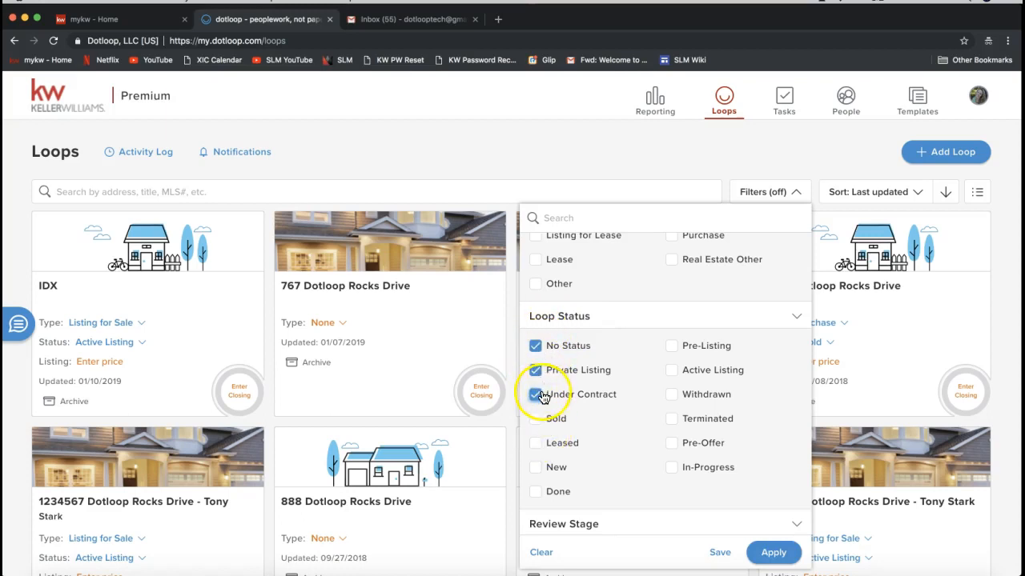
{"action": "left_click", "coordinate": [534, 443]}
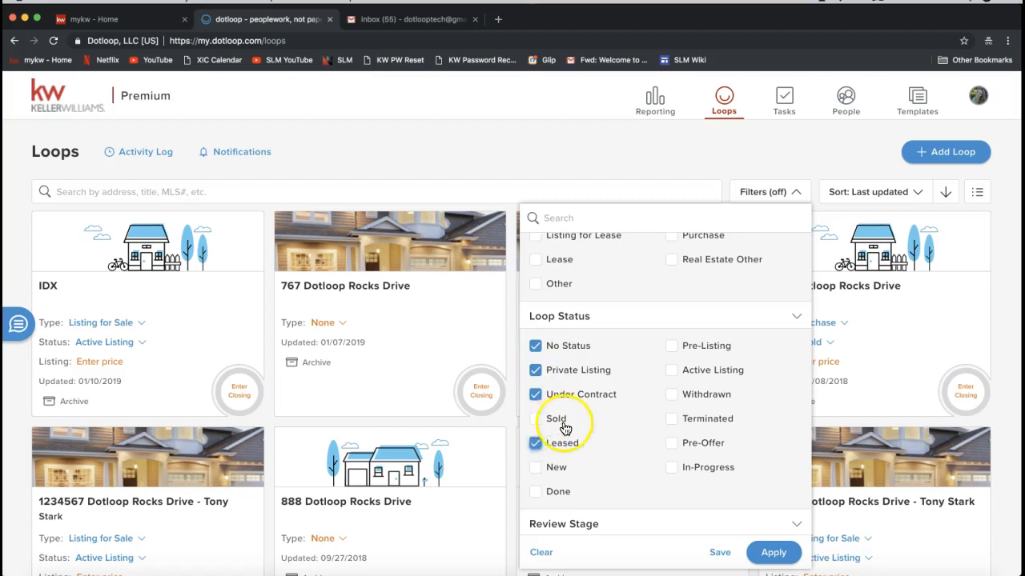
{"action": "left_click", "coordinate": [536, 469]}
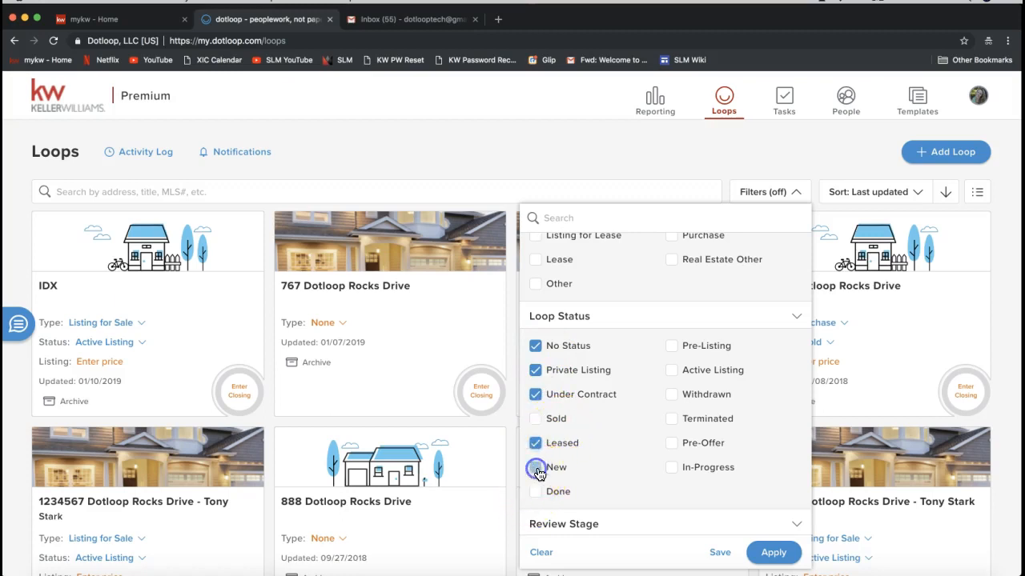
{"action": "left_click", "coordinate": [671, 468]}
{"action": "left_click", "coordinate": [671, 442]}
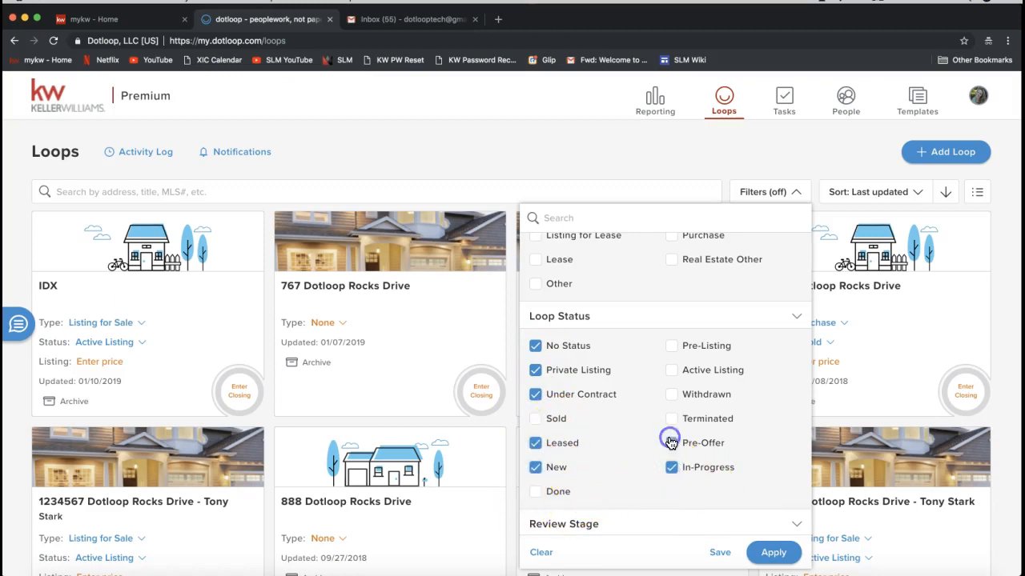
{"action": "left_click", "coordinate": [671, 370]}
{"action": "left_click", "coordinate": [671, 346]}
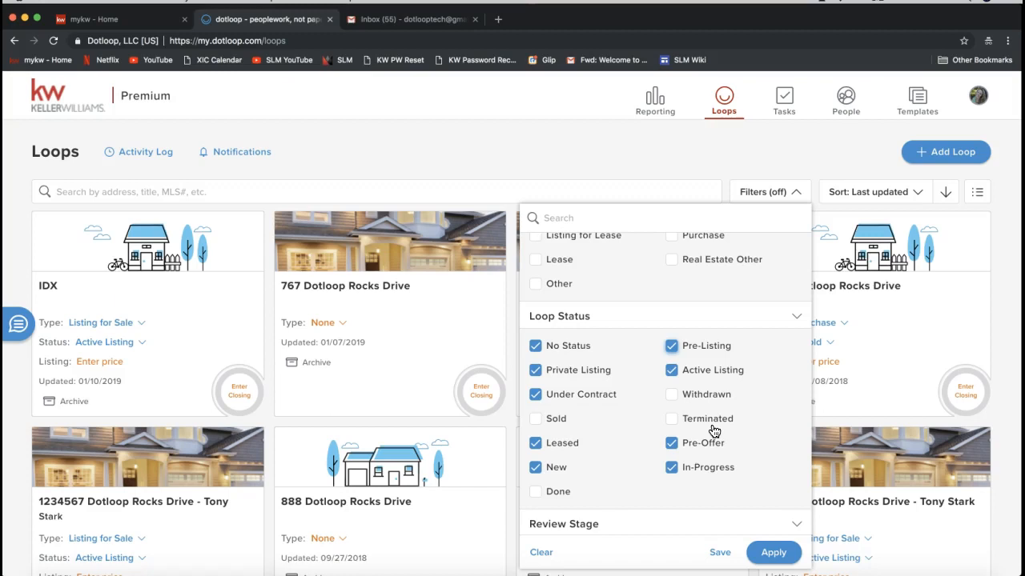
{"action": "left_click", "coordinate": [773, 554]}
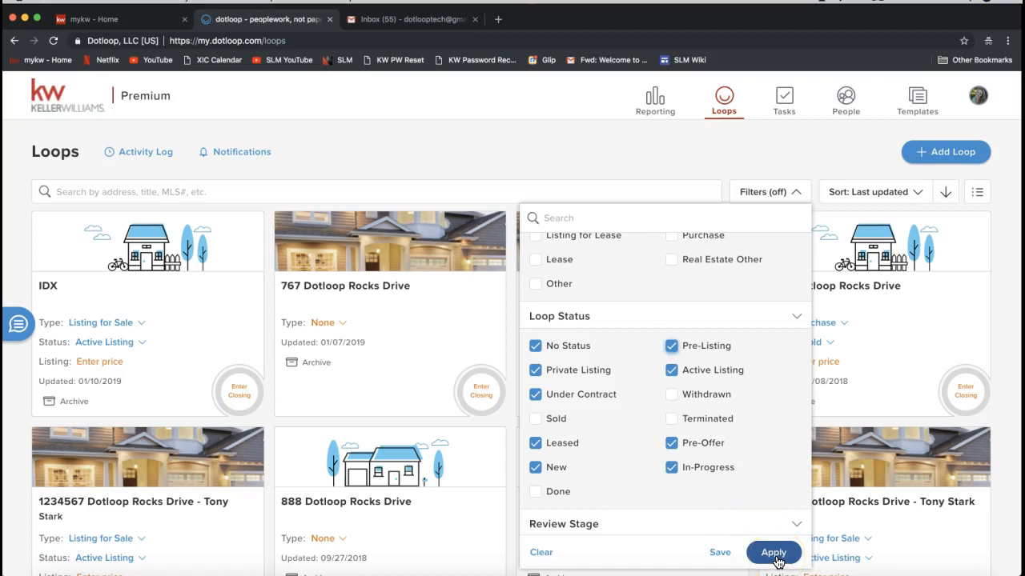
{"action": "left_click", "coordinate": [774, 554]}
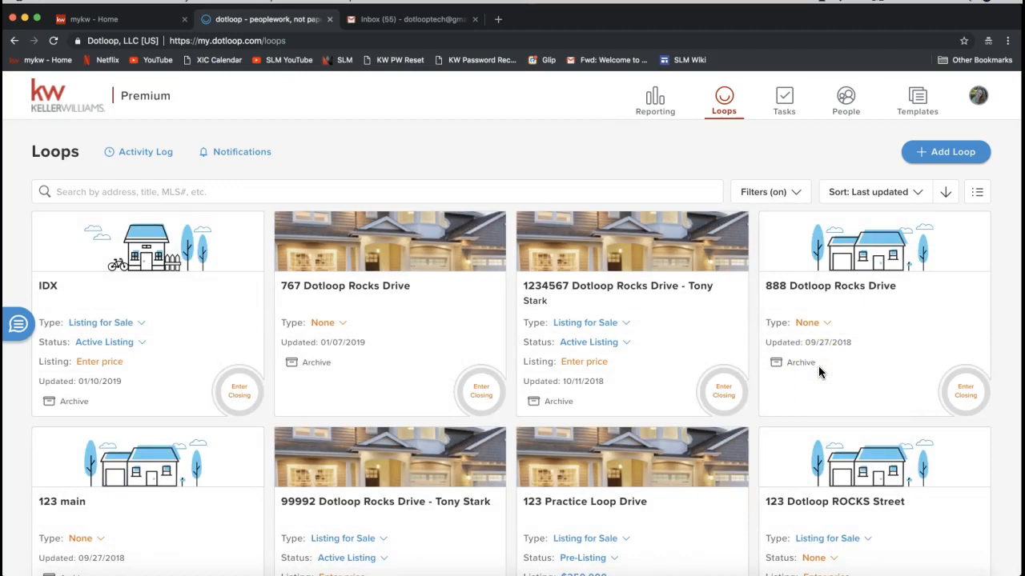
- Reopen the filter panel to review the selected loop statuses, then close it
{"action": "left_click", "coordinate": [804, 240]}
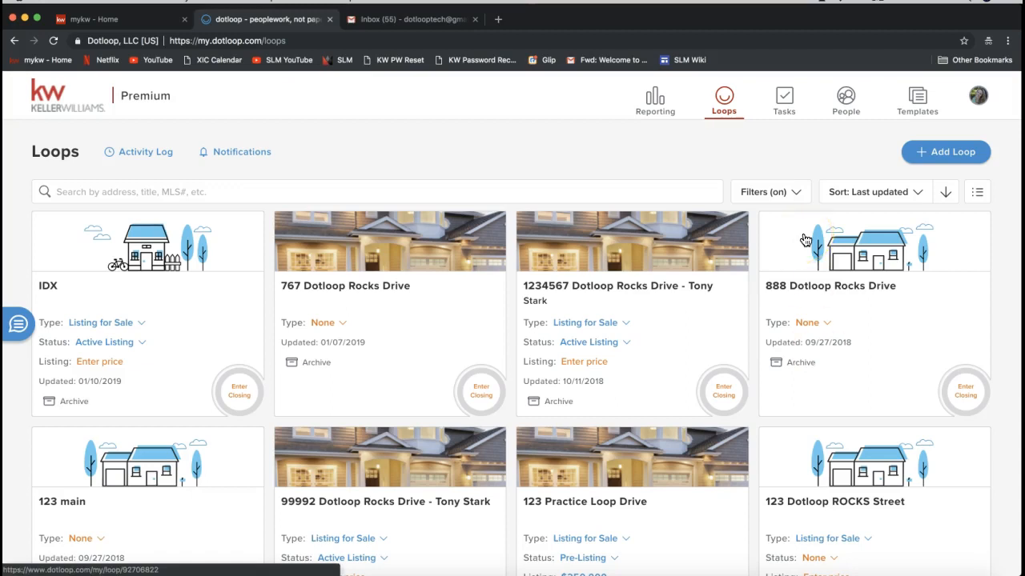
{"action": "left_click", "coordinate": [778, 196]}
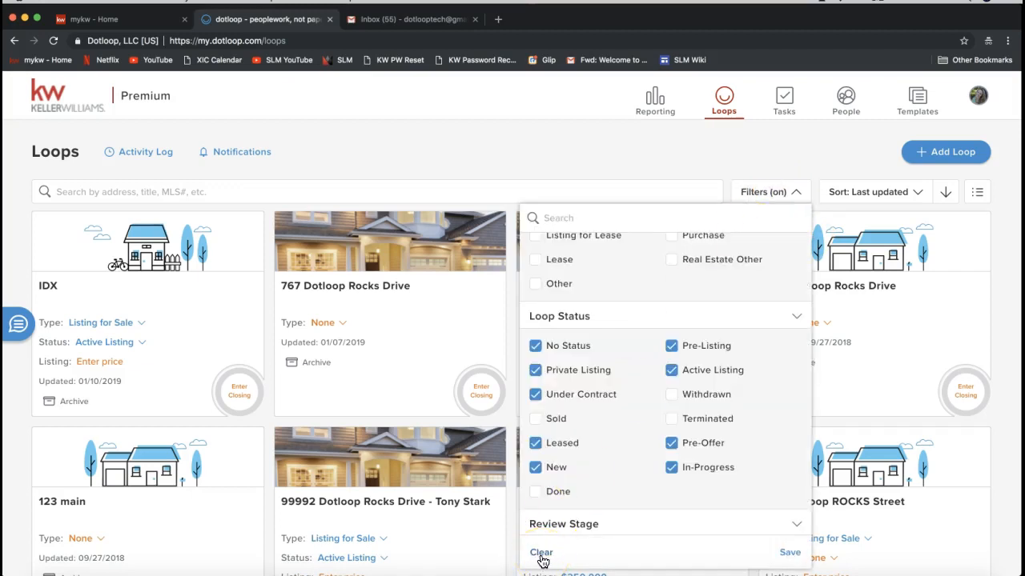
{"action": "left_click", "coordinate": [663, 154]}
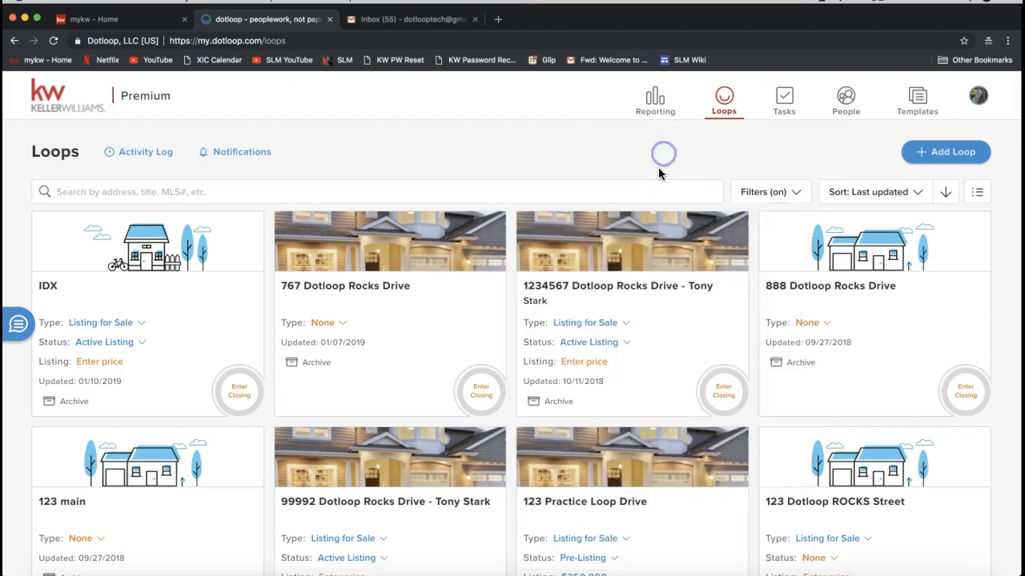
- Open the sort options, then reverse the Last updated sort direction and restore it
{"action": "left_click", "coordinate": [890, 204]}
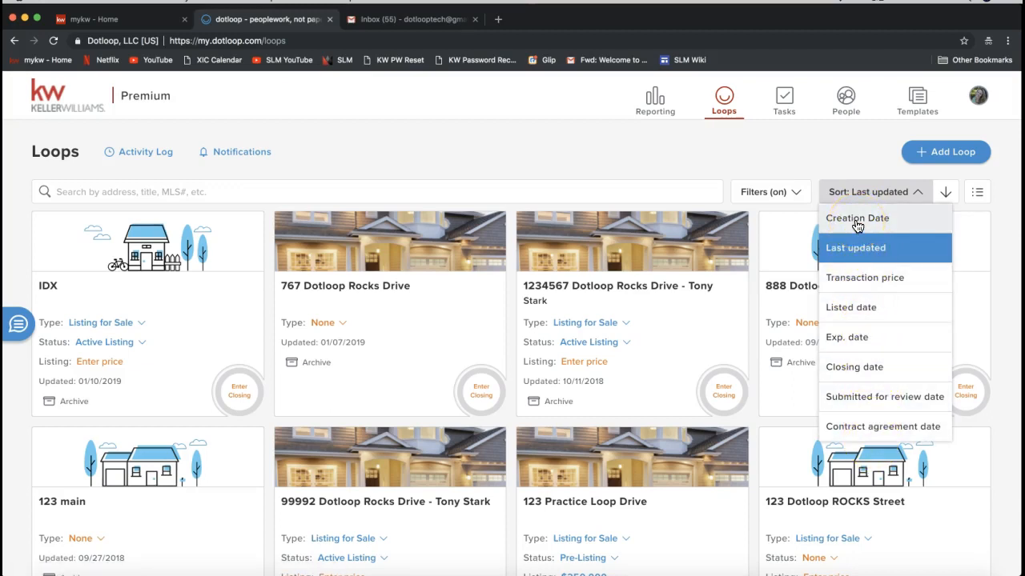
{"action": "left_click", "coordinate": [947, 202]}
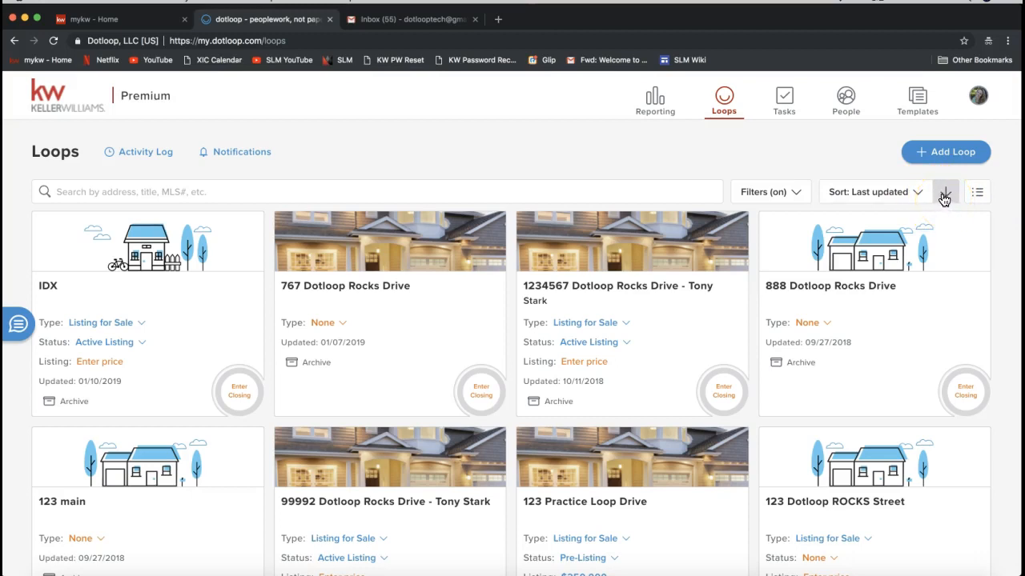
{"action": "left_click", "coordinate": [944, 199]}
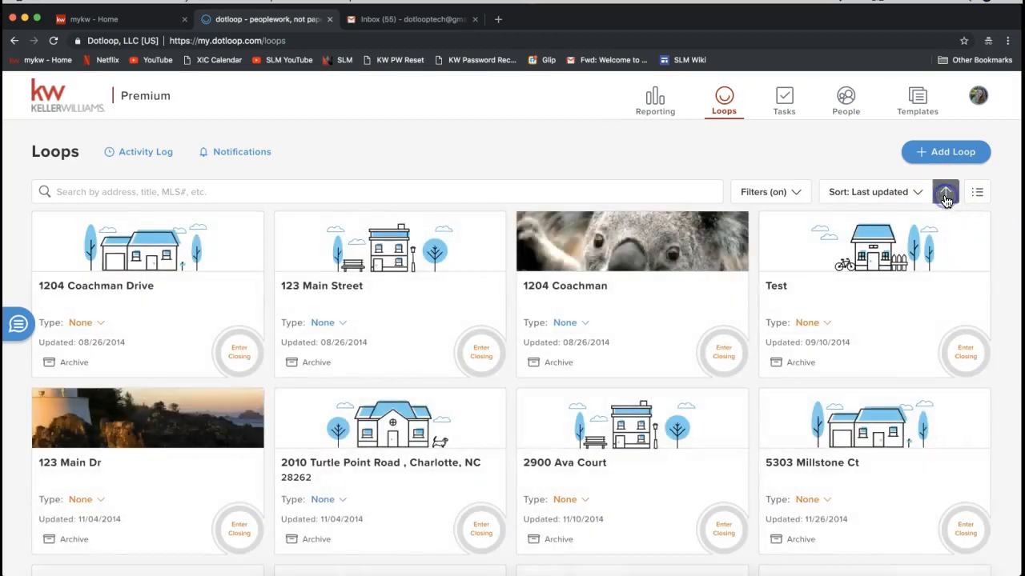
{"action": "left_click", "coordinate": [944, 198]}
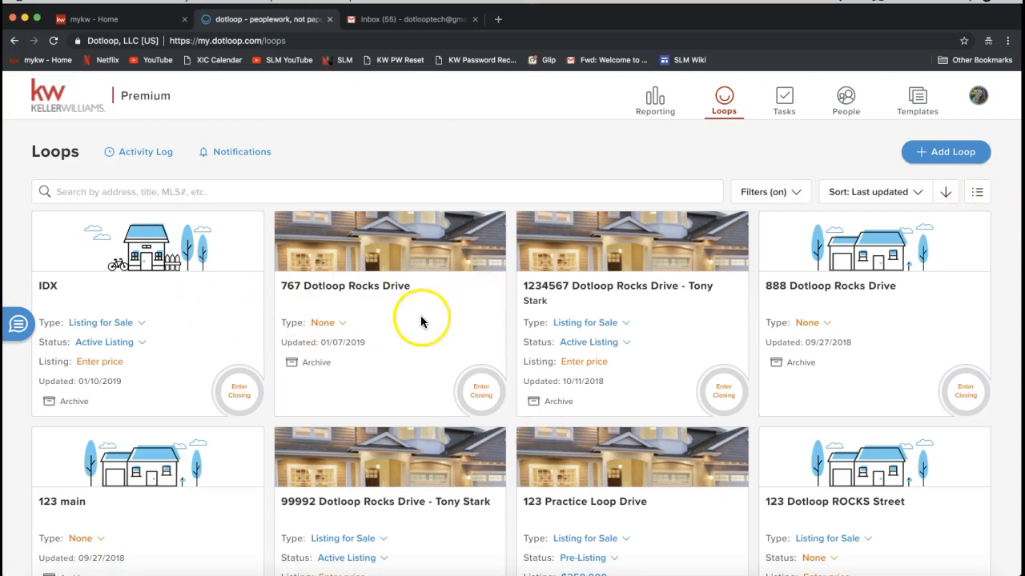
- Switch the loops to list view and back to card view
{"action": "left_click", "coordinate": [980, 200]}
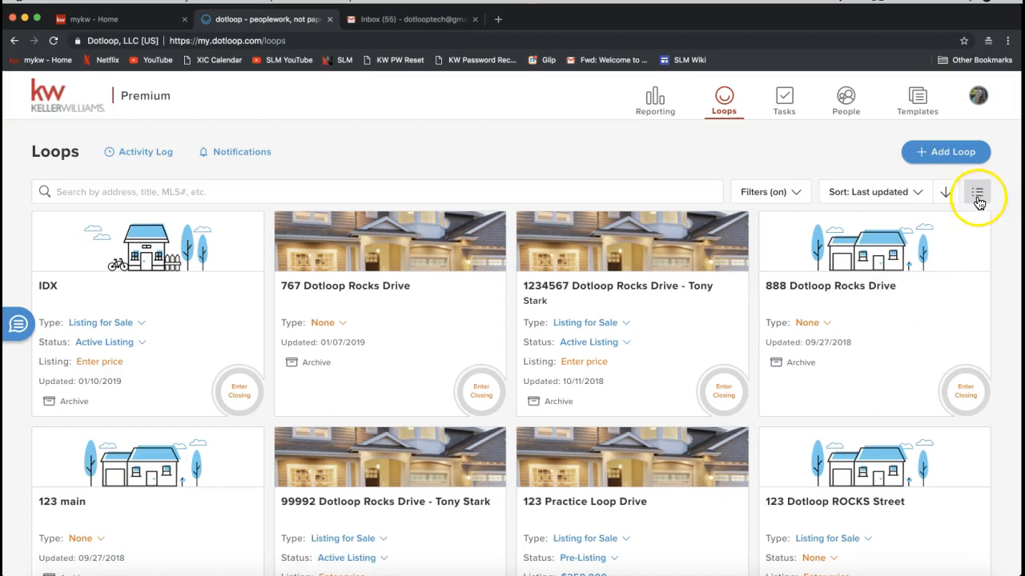
{"action": "left_click", "coordinate": [978, 202]}
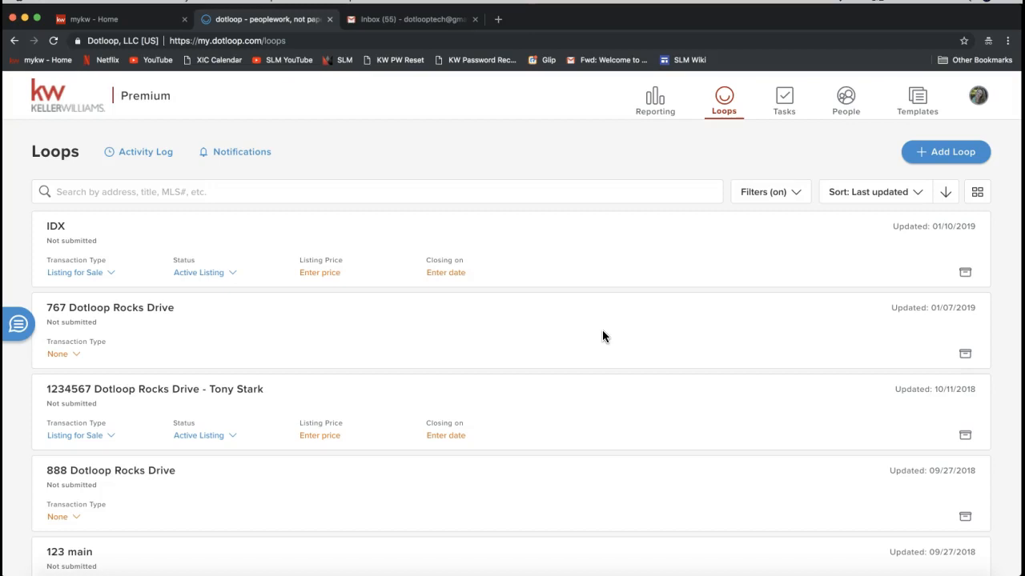
{"action": "left_click", "coordinate": [977, 194]}
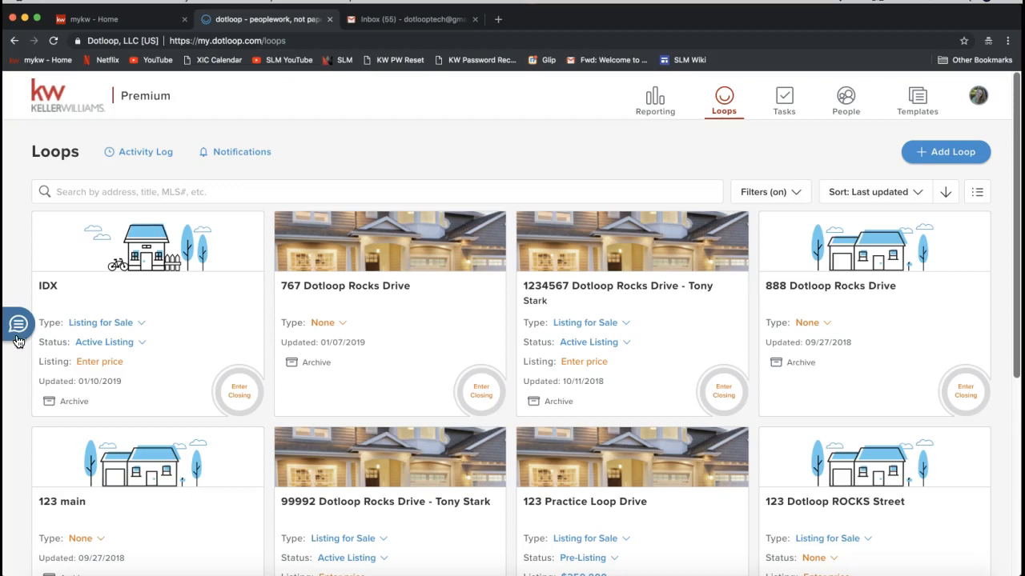
- Open Messenger and start a new conversation
{"action": "left_click", "coordinate": [16, 325]}
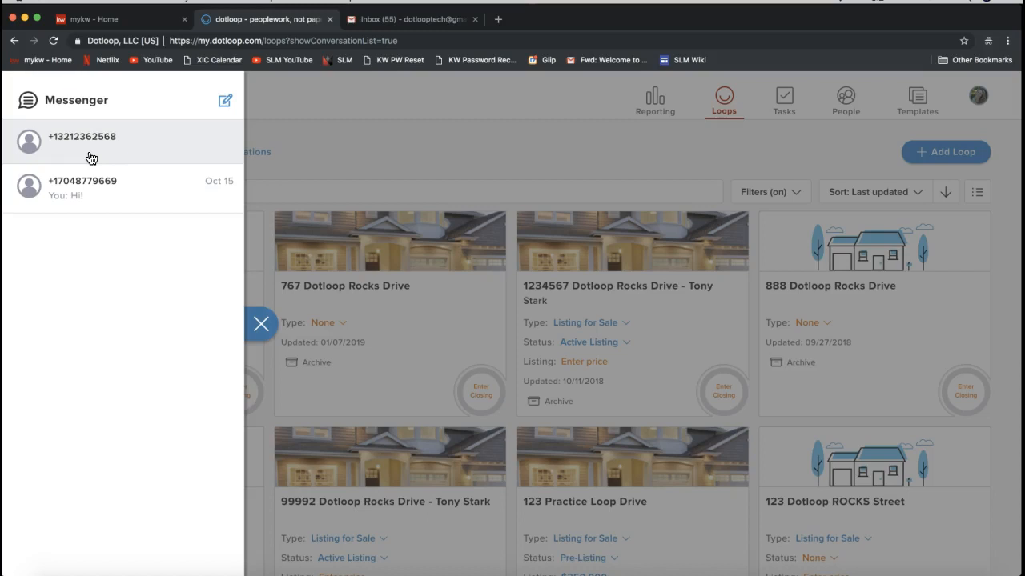
{"action": "left_click", "coordinate": [225, 102]}
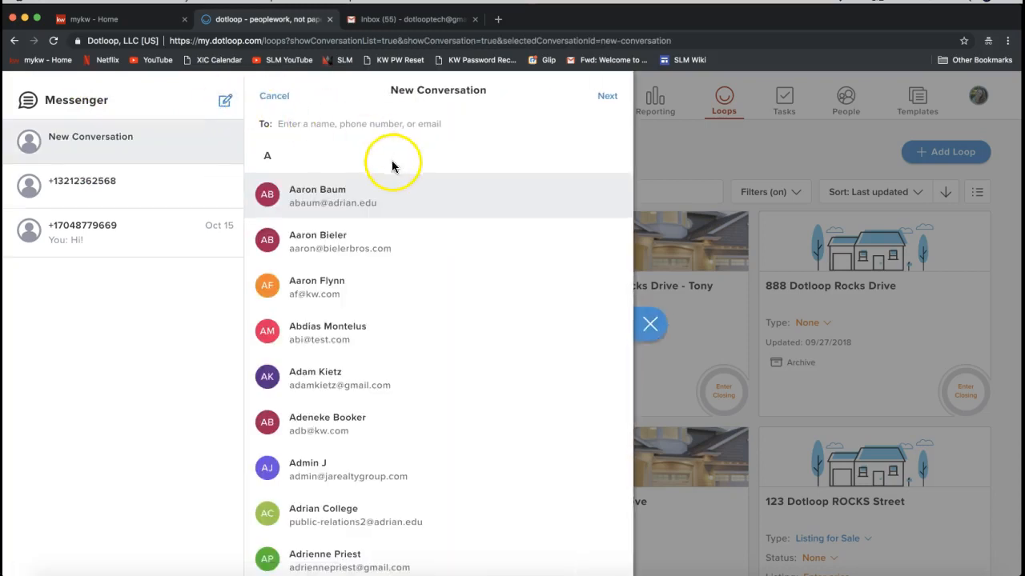
- Try to address the new conversation to a typed phone number, then remove that recipient again
{"action": "scroll", "coordinate": [402, 217], "scroll_direction": "down", "scroll_amount": 3}
{"action": "scroll", "coordinate": [404, 217], "scroll_direction": "down", "scroll_amount": 5}
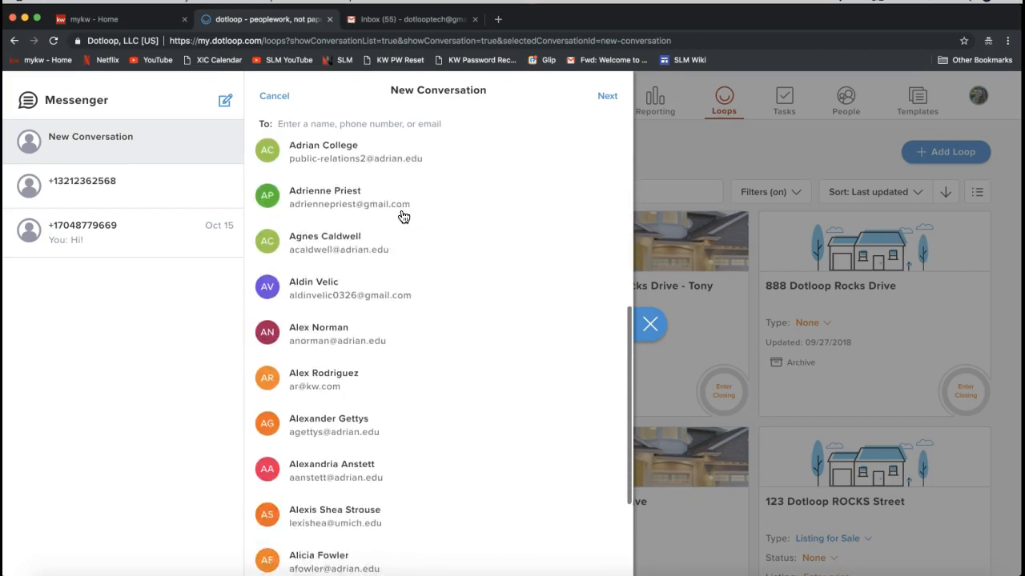
{"action": "scroll", "coordinate": [403, 216], "scroll_direction": "up", "scroll_amount": 4}
{"action": "scroll", "coordinate": [402, 214], "scroll_direction": "up", "scroll_amount": 3}
{"action": "left_click", "coordinate": [329, 125]}
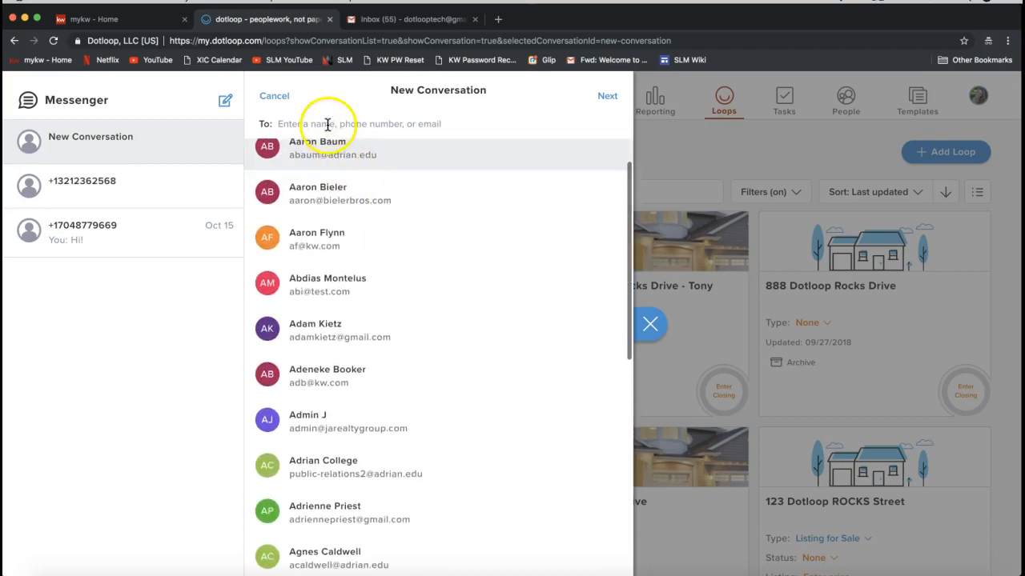
{"action": "left_click", "coordinate": [326, 122]}
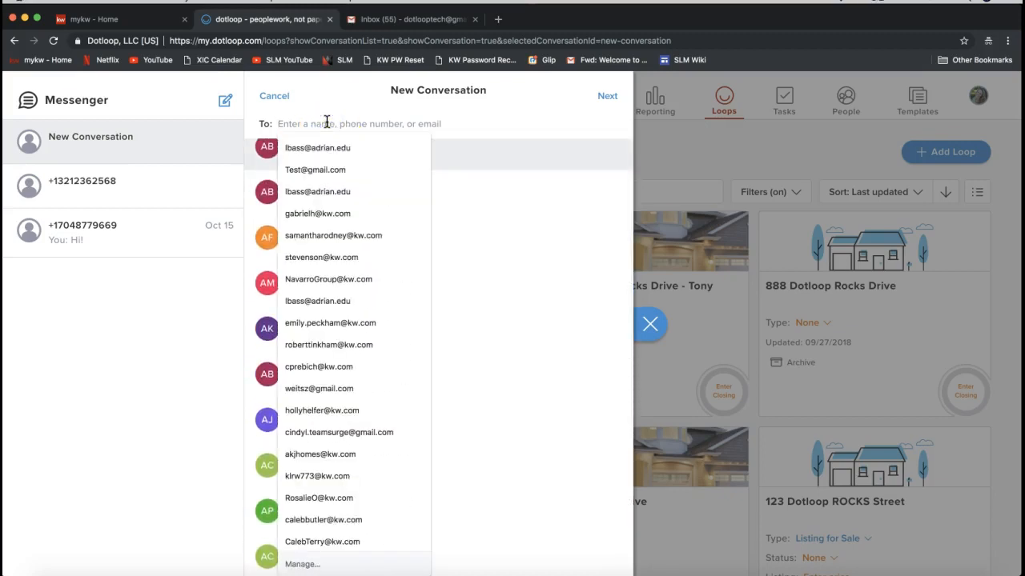
{"action": "type", "text": "1234567890"}
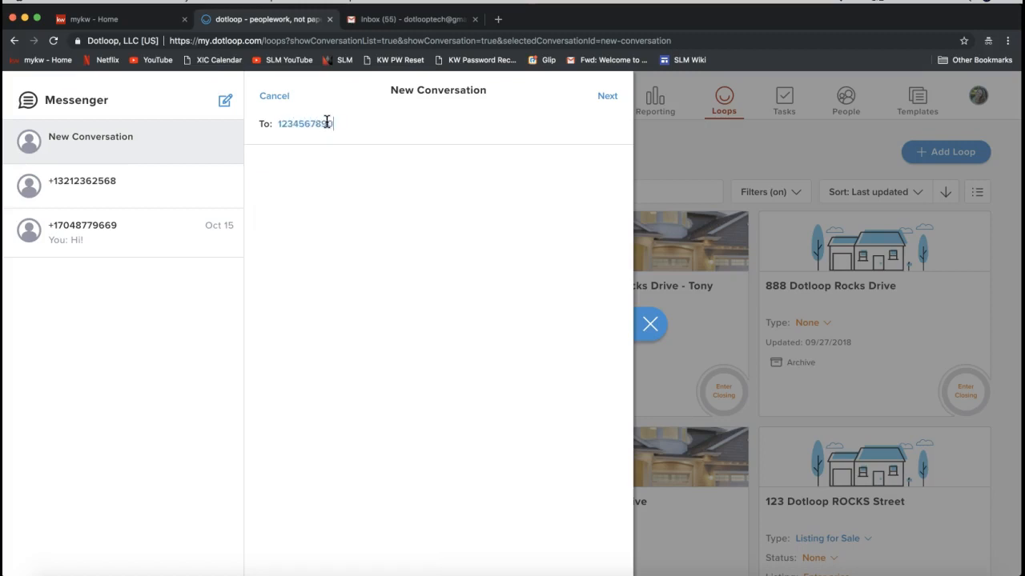
{"action": "key", "text": "Return"}
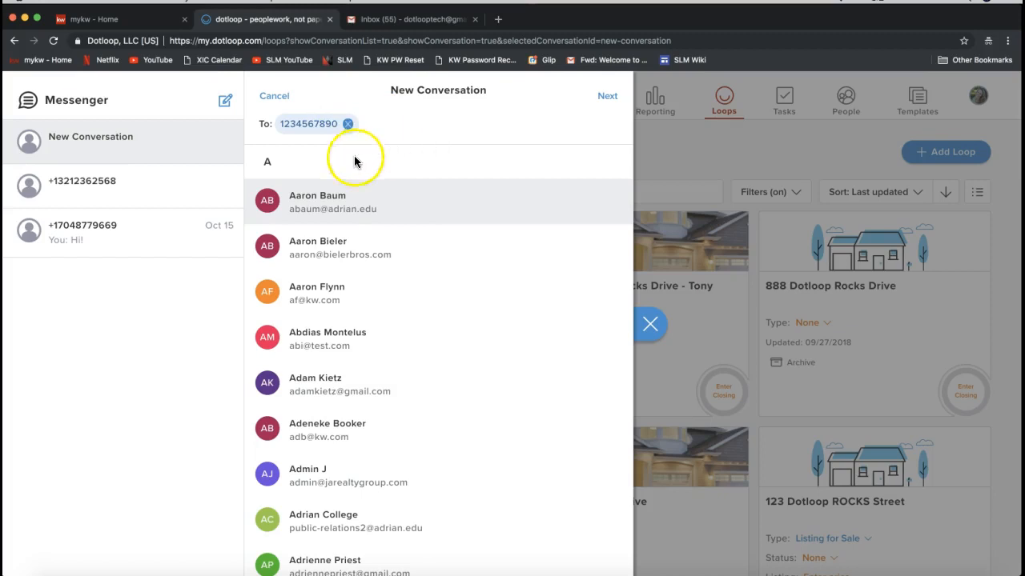
{"action": "scroll", "coordinate": [342, 258], "scroll_direction": "down", "scroll_amount": 5}
{"action": "scroll", "coordinate": [344, 261], "scroll_direction": "up", "scroll_amount": 5}
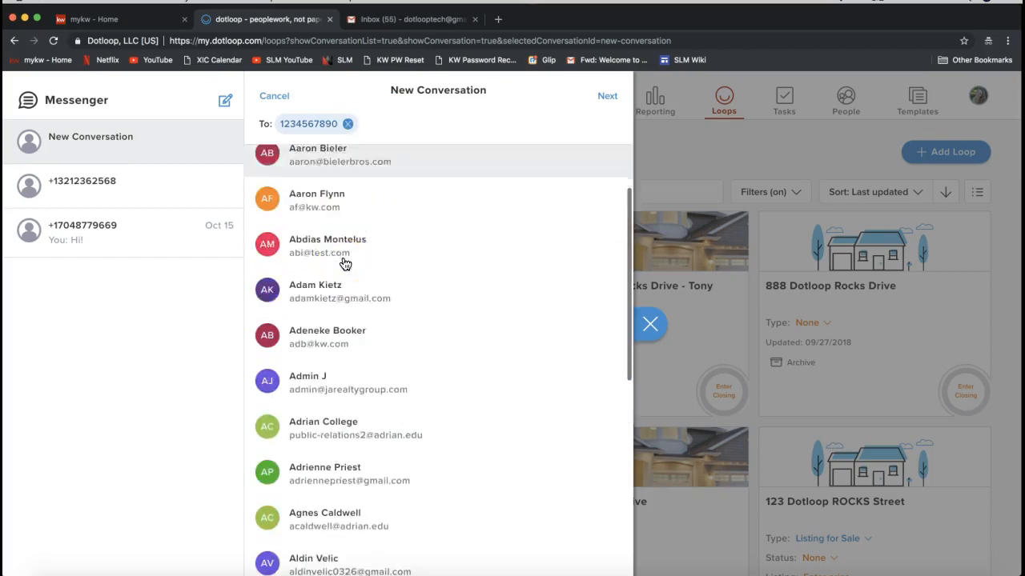
{"action": "left_click", "coordinate": [611, 102]}
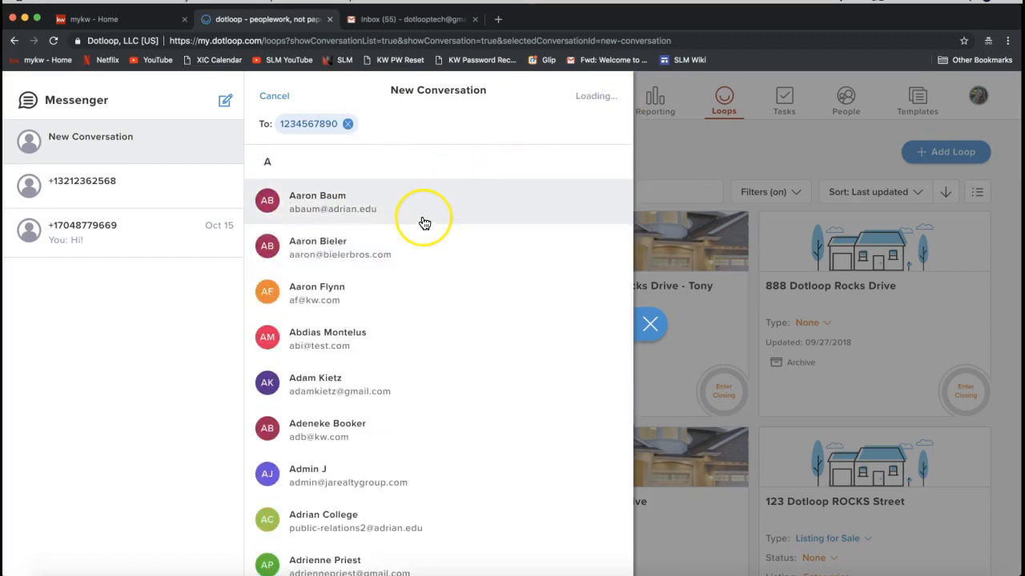
{"action": "left_click", "coordinate": [640, 121]}
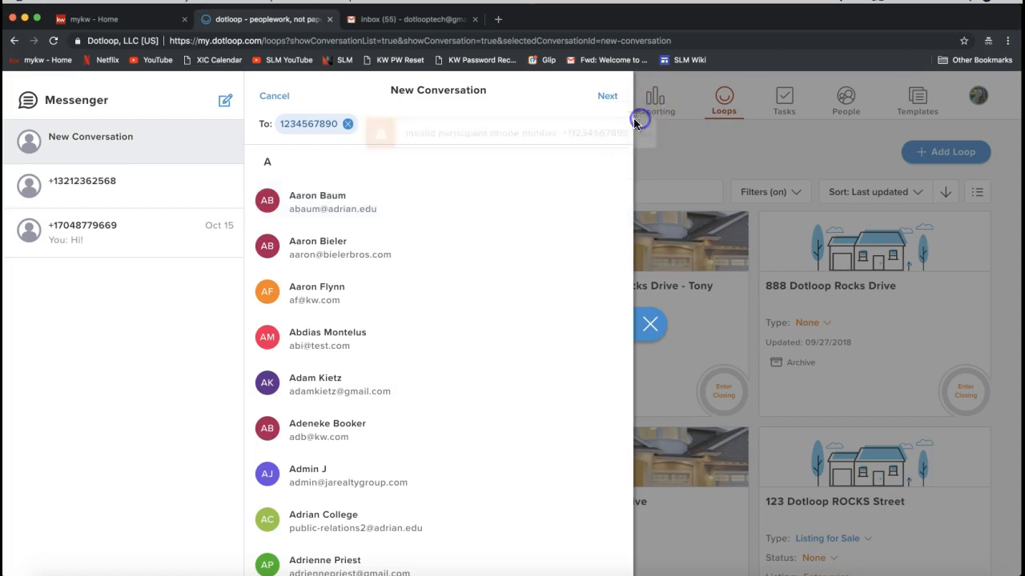
{"action": "left_click", "coordinate": [348, 125]}
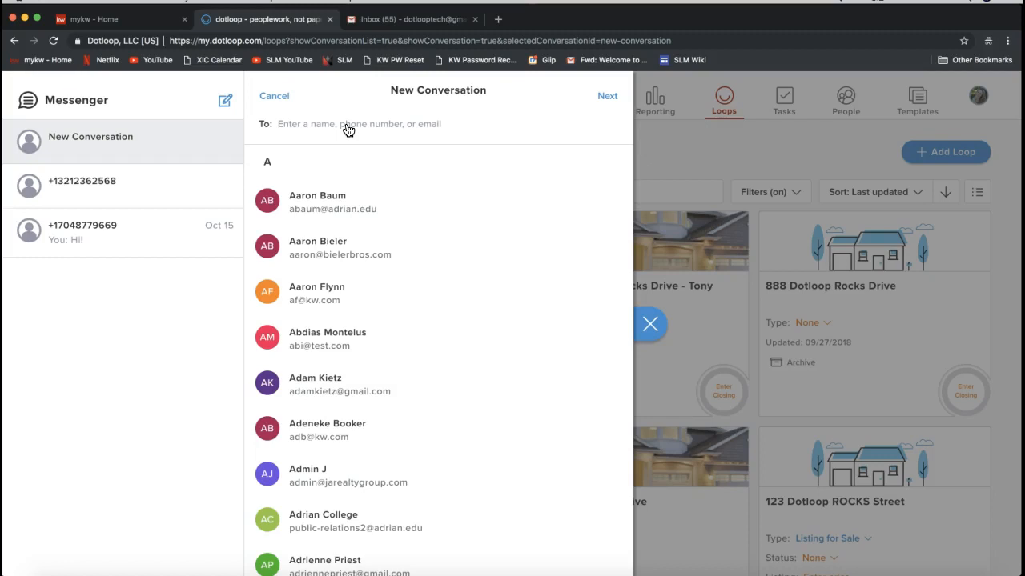
- Address the new conversation to a contact's phone number, open it, and place the cursor in the message box
{"action": "left_click", "coordinate": [346, 124]}
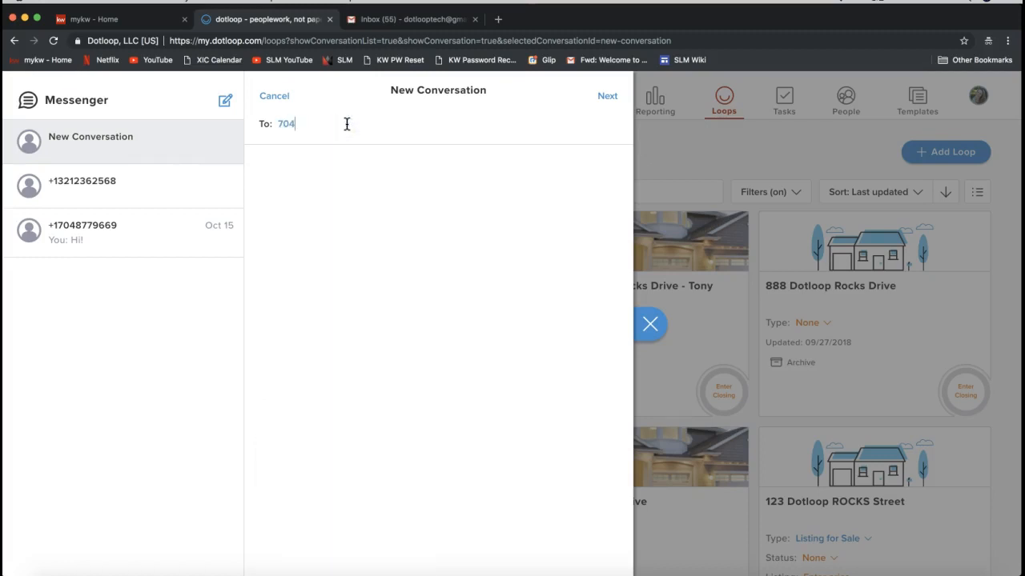
{"action": "left_click", "coordinate": [604, 97]}
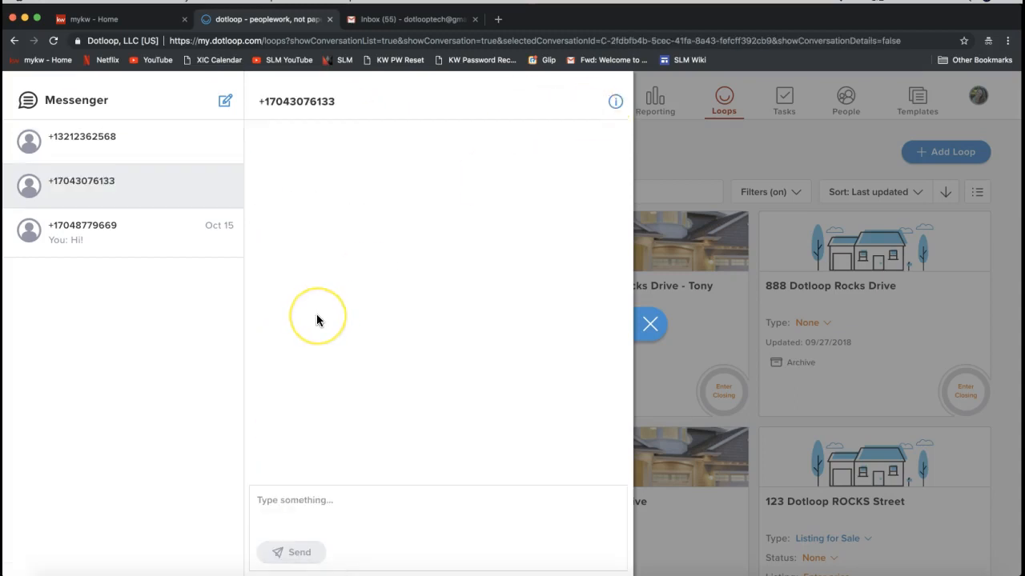
{"action": "left_click", "coordinate": [287, 504]}
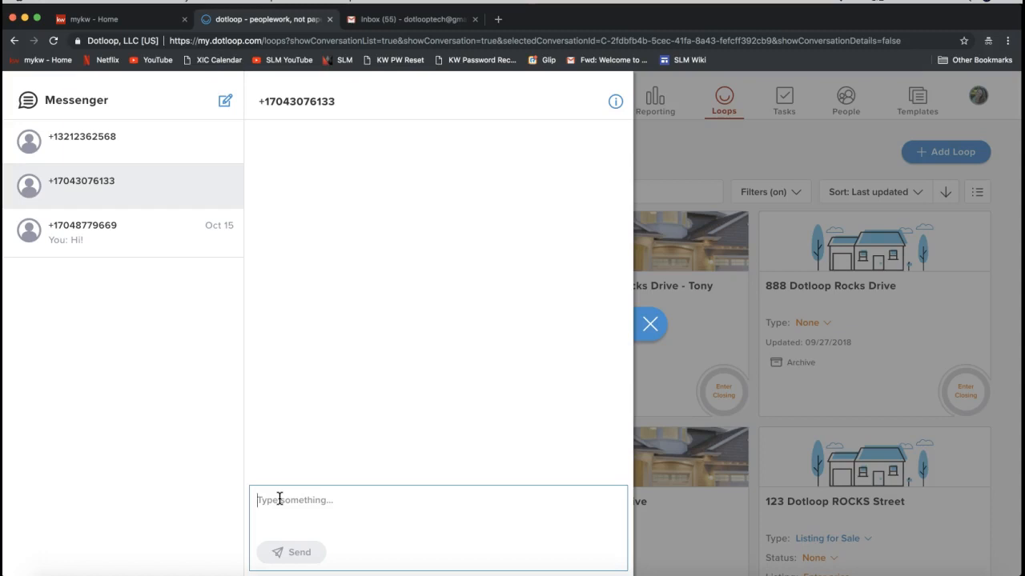
- Close Messenger, then reopen it and close it again
{"action": "left_click", "coordinate": [649, 323]}
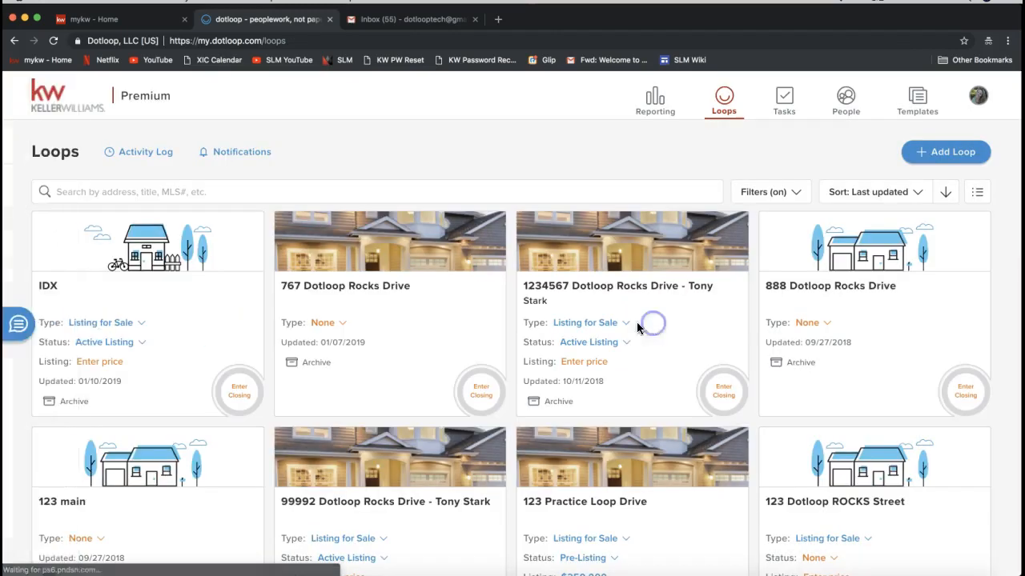
{"action": "left_click", "coordinate": [22, 328]}
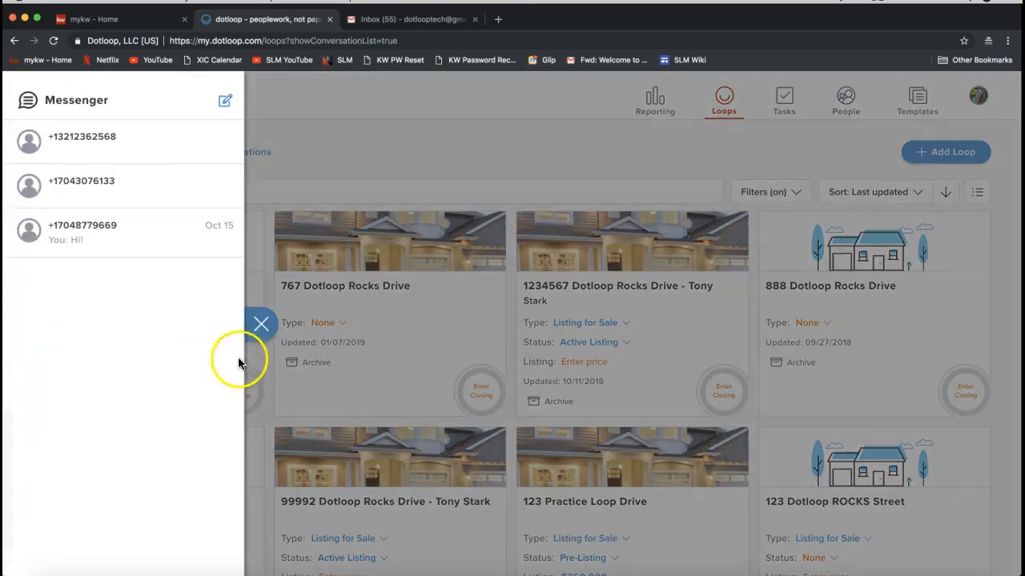
{"action": "left_click", "coordinate": [260, 326]}
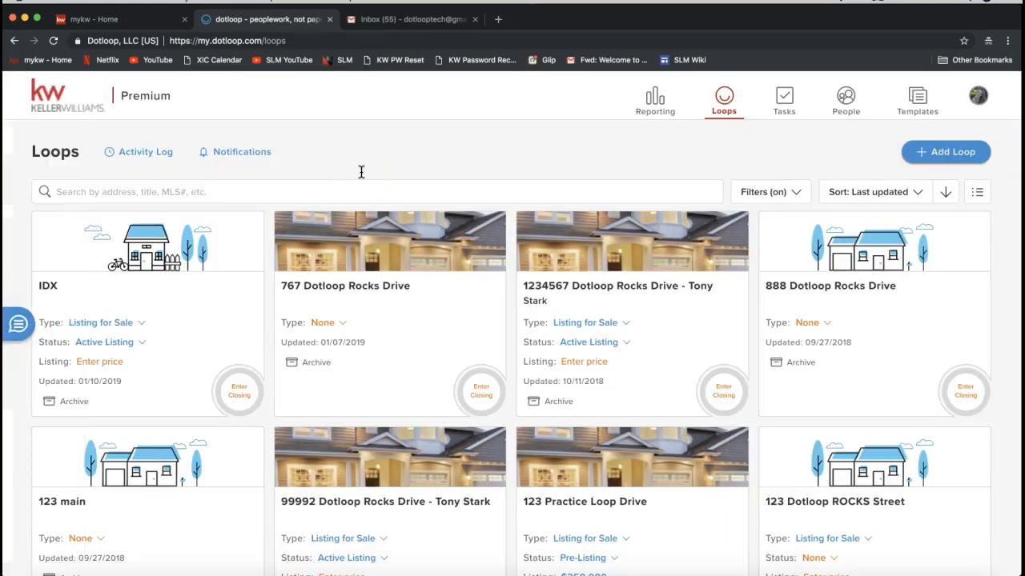
- Start a new loop named 21 Dotloop Rocks Drive and continue to the template step
{"action": "left_click", "coordinate": [935, 155]}
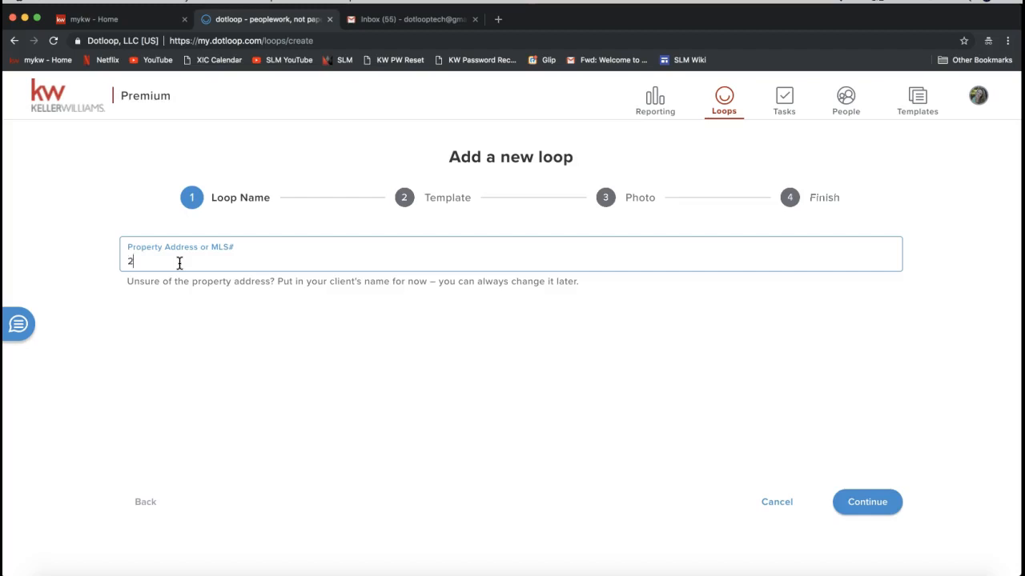
{"action": "type", "text": "Dotl"}
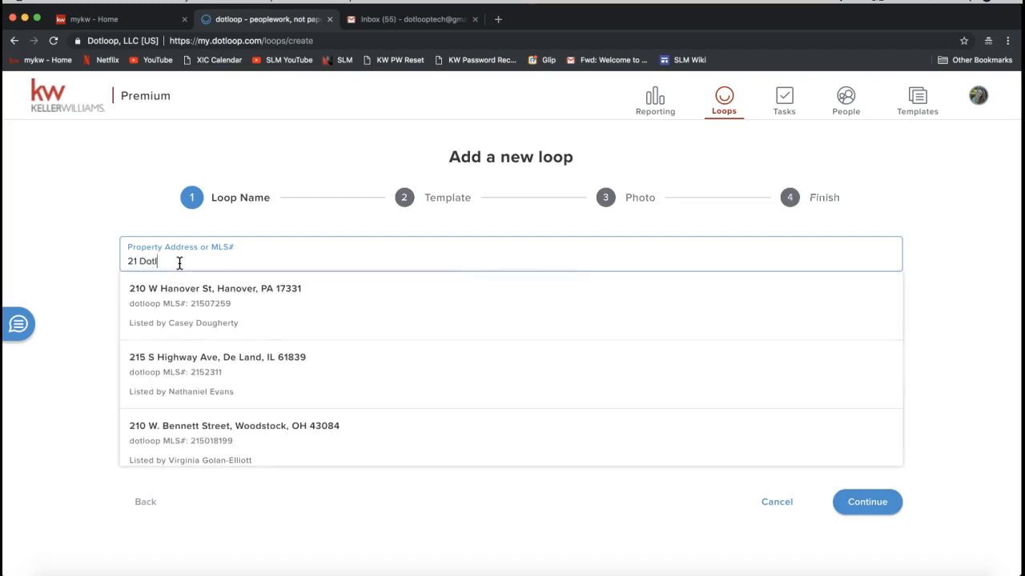
{"action": "type", "text": "oop Rocks Drive"}
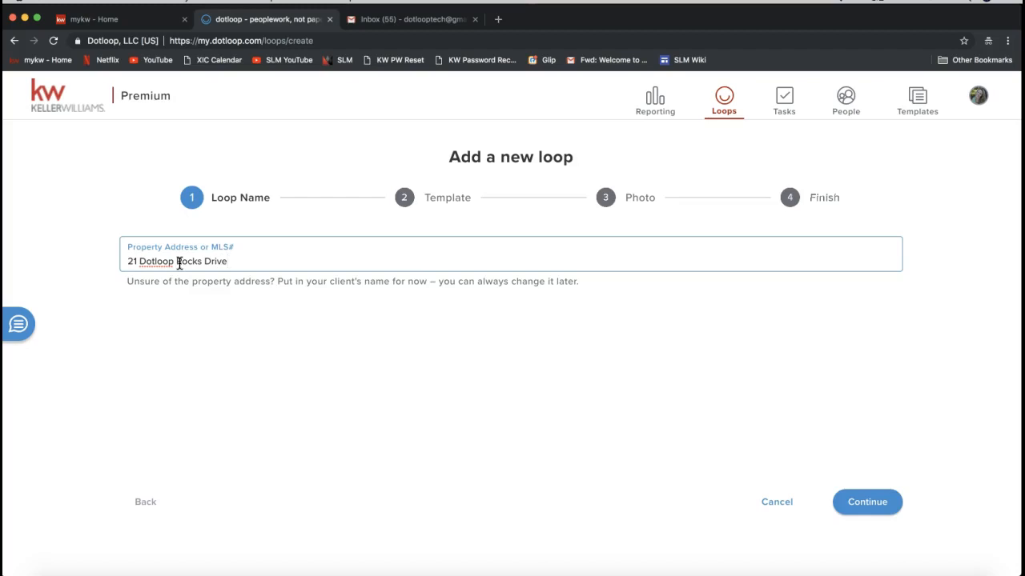
{"action": "key", "text": "BackSpace"}
{"action": "key", "text": "BackSpace"}
{"action": "key", "text": "BackSpace"}
{"action": "key", "text": "BackSpace"}
{"action": "key", "text": "BackSpace"}
{"action": "key", "text": "BackSpace"}
{"action": "key", "text": "BackSpace"}
{"action": "key", "text": "BackSpace"}
{"action": "key", "text": "BackSpace"}
{"action": "key", "text": "BackSpace"}
{"action": "key", "text": "BackSpace"}
{"action": "key", "text": "BackSpace"}
{"action": "key", "text": "BackSpace"}
{"action": "key", "text": "BackSpace"}
{"action": "key", "text": "BackSpace"}
{"action": "key", "text": "BackSpace"}
{"action": "key", "text": "BackSpace"}
{"action": "key", "text": "BackSpace"}
{"action": "key", "text": "BackSpace"}
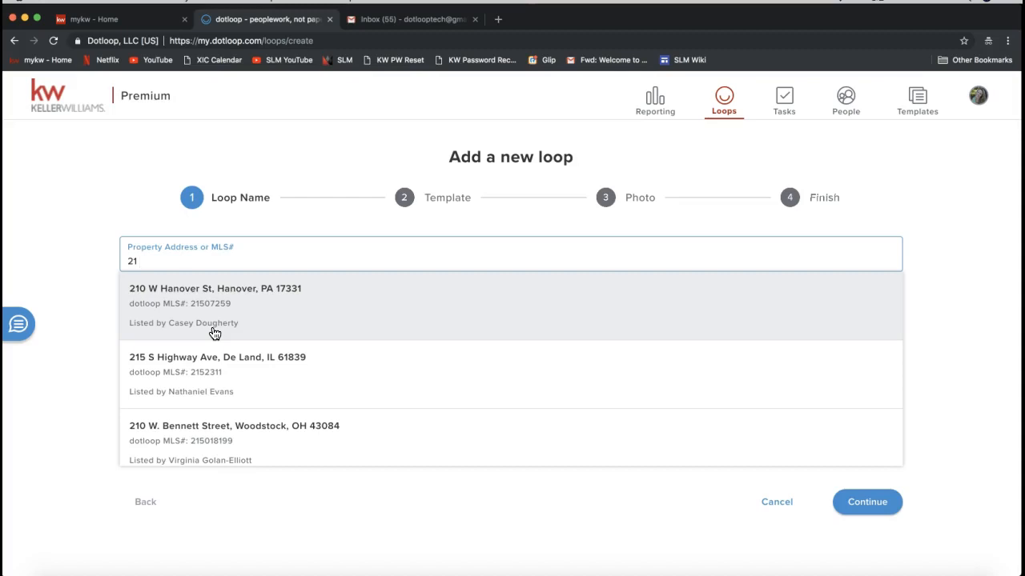
{"action": "left_click", "coordinate": [213, 332]}
{"action": "left_click", "coordinate": [229, 323]}
{"action": "left_click", "coordinate": [180, 262]}
{"action": "type", "text": "Dotloop Ro"}
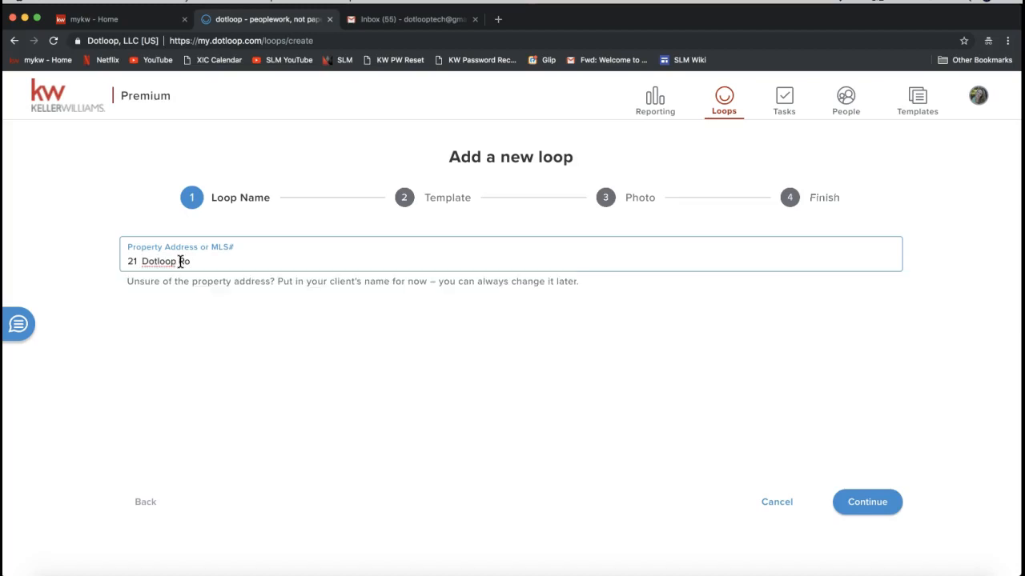
{"action": "type", "text": "cks Drive"}
{"action": "left_click", "coordinate": [866, 513]}
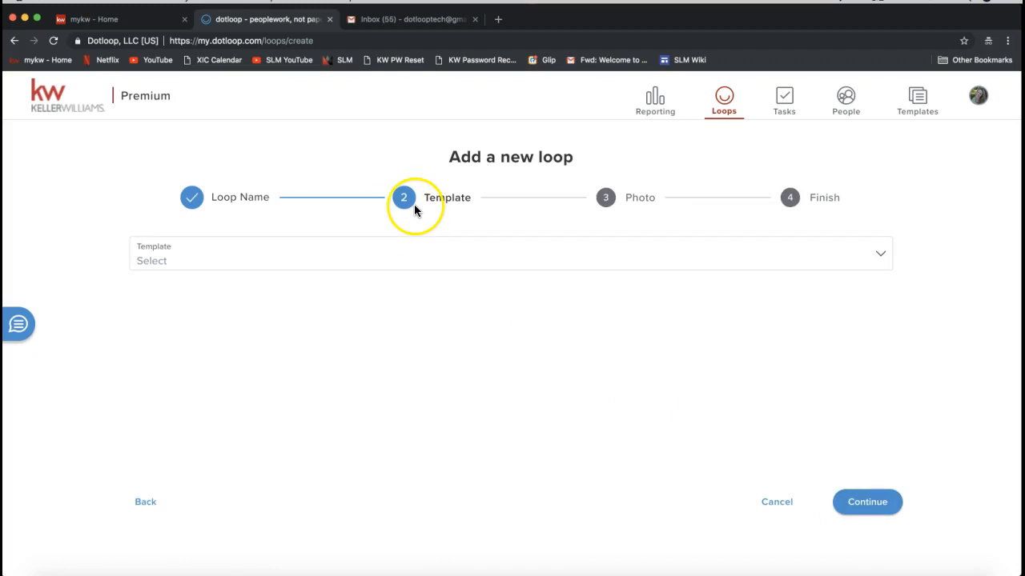
- Browse the loop template list, close it without choosing a template, and continue to the photo step
{"action": "left_click", "coordinate": [290, 260]}
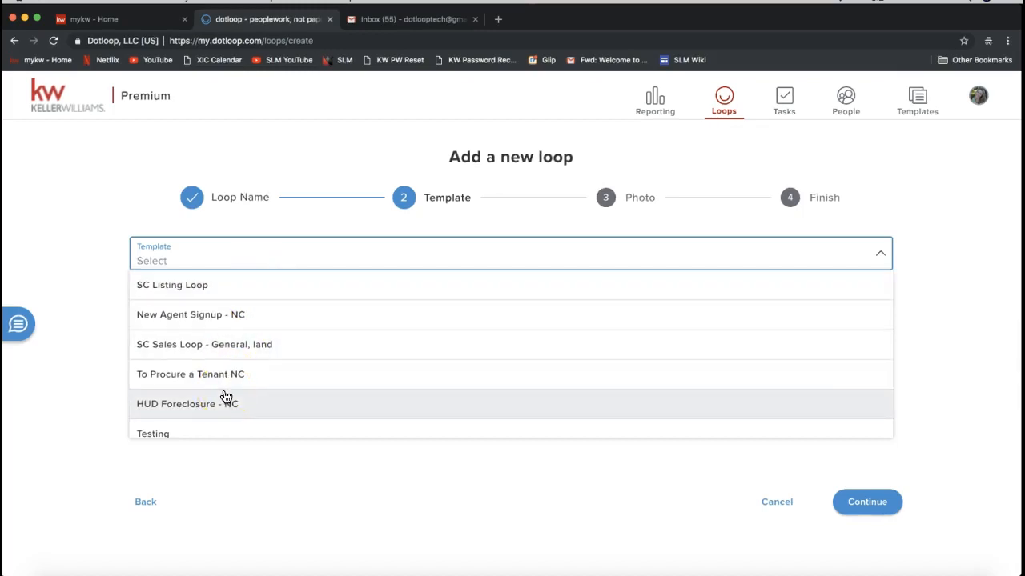
{"action": "scroll", "coordinate": [226, 398], "scroll_direction": "down", "scroll_amount": 1}
{"action": "scroll", "coordinate": [226, 398], "scroll_direction": "down", "scroll_amount": 3}
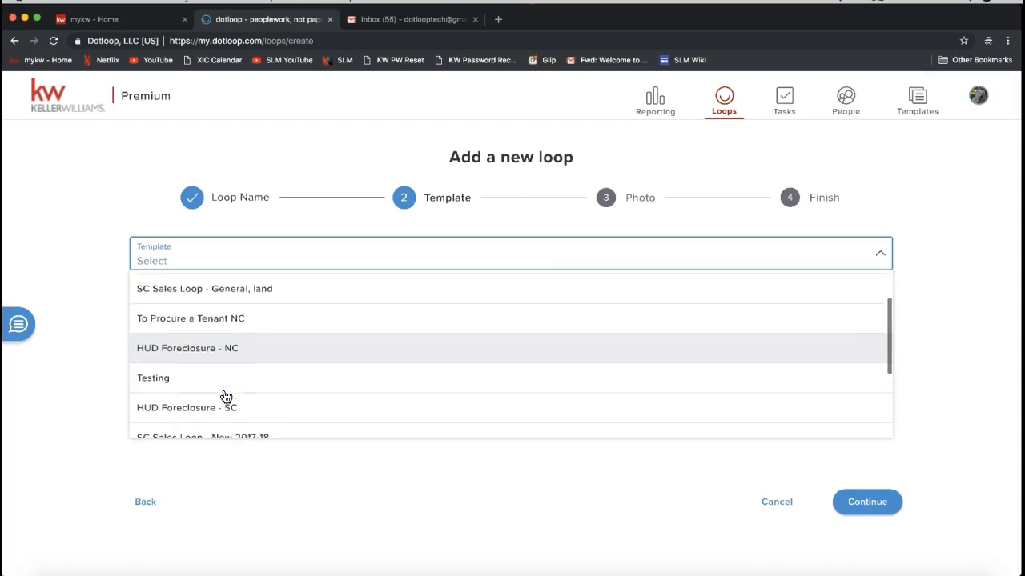
{"action": "left_click", "coordinate": [217, 424]}
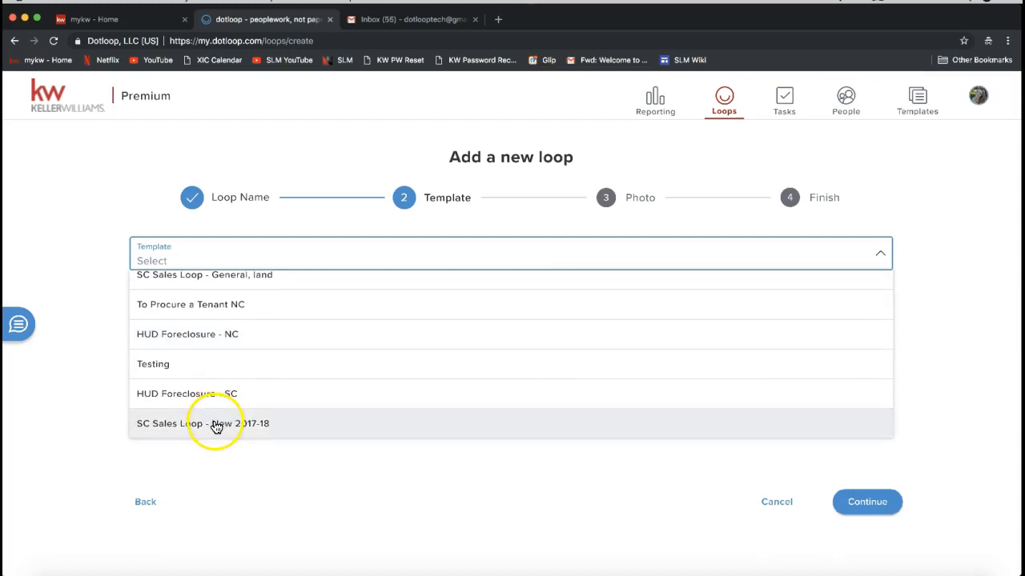
{"action": "scroll", "coordinate": [214, 397], "scroll_direction": "up", "scroll_amount": 2}
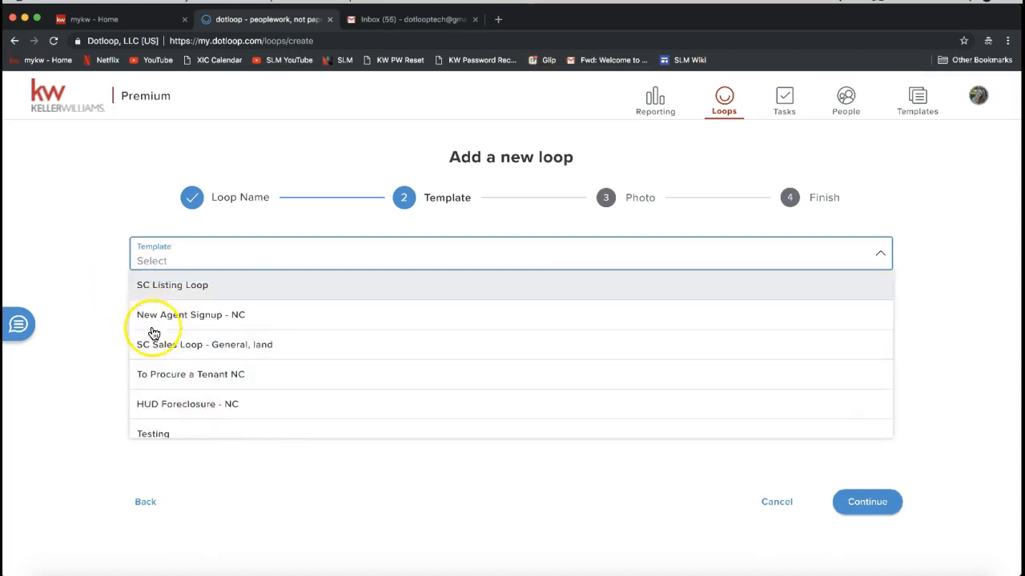
{"action": "left_click", "coordinate": [96, 432]}
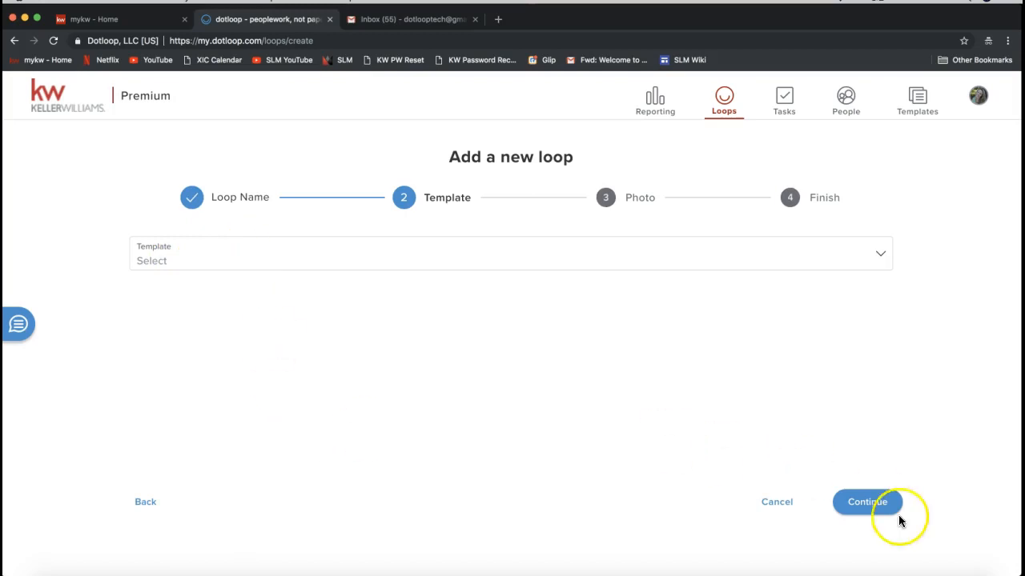
{"action": "left_click", "coordinate": [853, 511]}
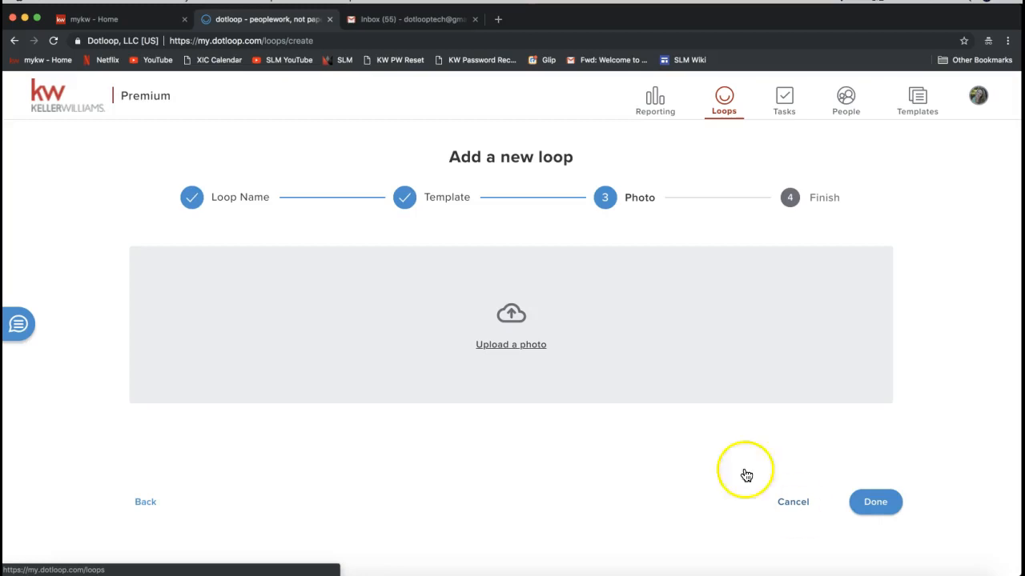
- Upload Home.jpg from the Desktop as the loop photo and finish creating the loop
{"action": "left_click", "coordinate": [503, 347]}
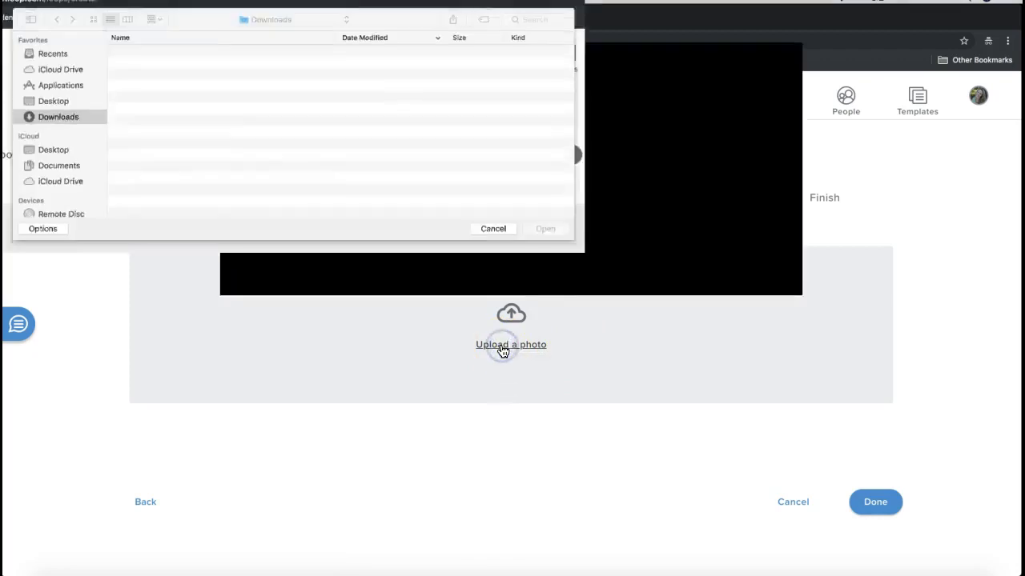
{"action": "left_click", "coordinate": [270, 143]}
{"action": "scroll", "coordinate": [404, 167], "scroll_direction": "down", "scroll_amount": 10}
{"action": "scroll", "coordinate": [404, 167], "scroll_direction": "down", "scroll_amount": 5}
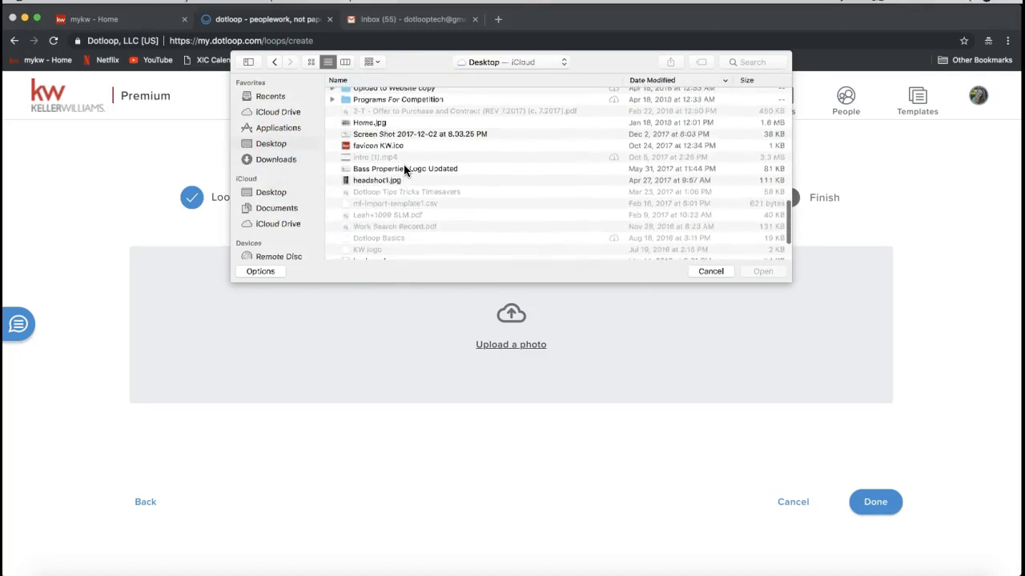
{"action": "left_click", "coordinate": [377, 126]}
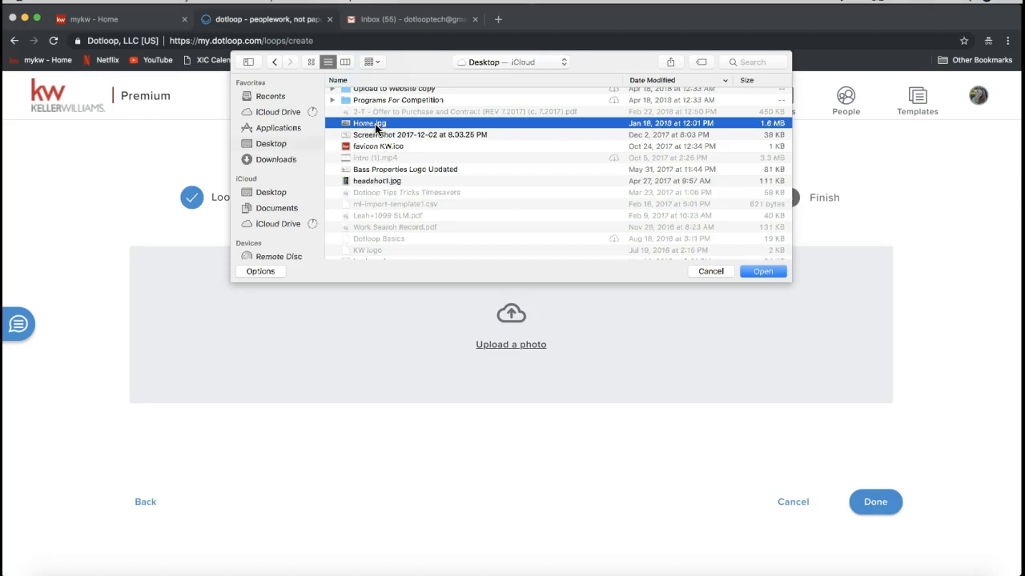
{"action": "double_click", "coordinate": [375, 126]}
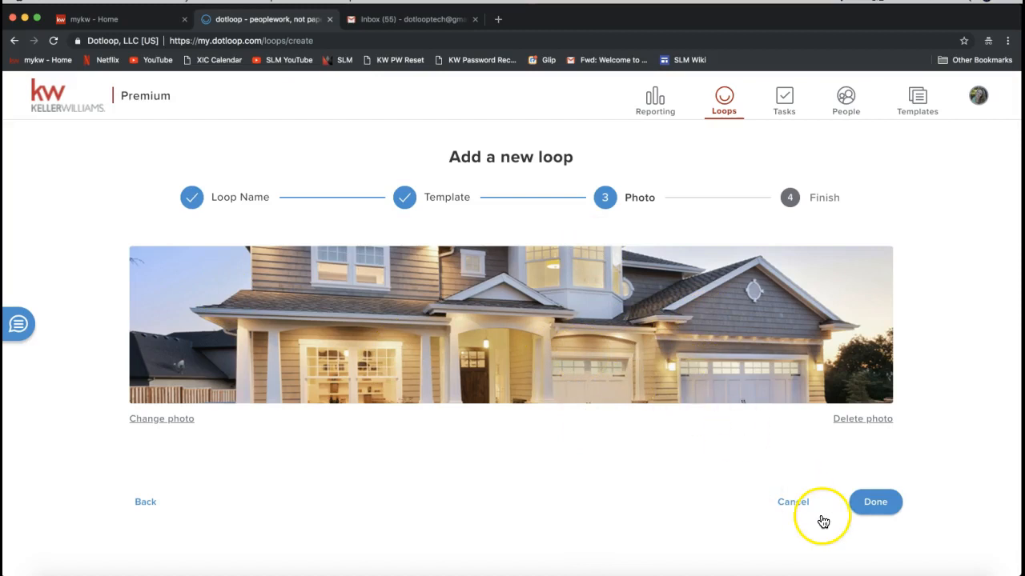
{"action": "left_click", "coordinate": [876, 503]}
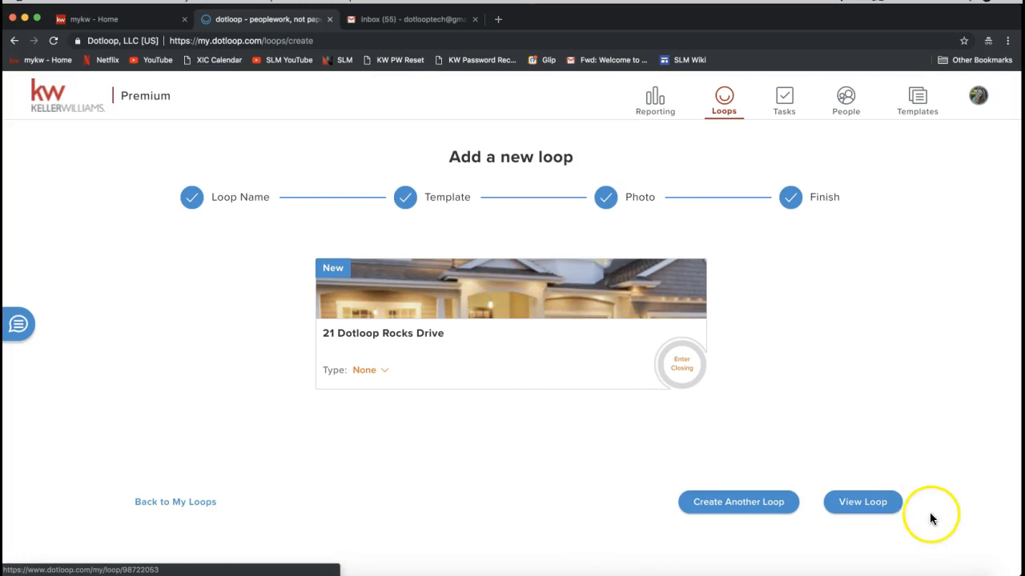
- Open the newly created loop
{"action": "left_click", "coordinate": [861, 514]}
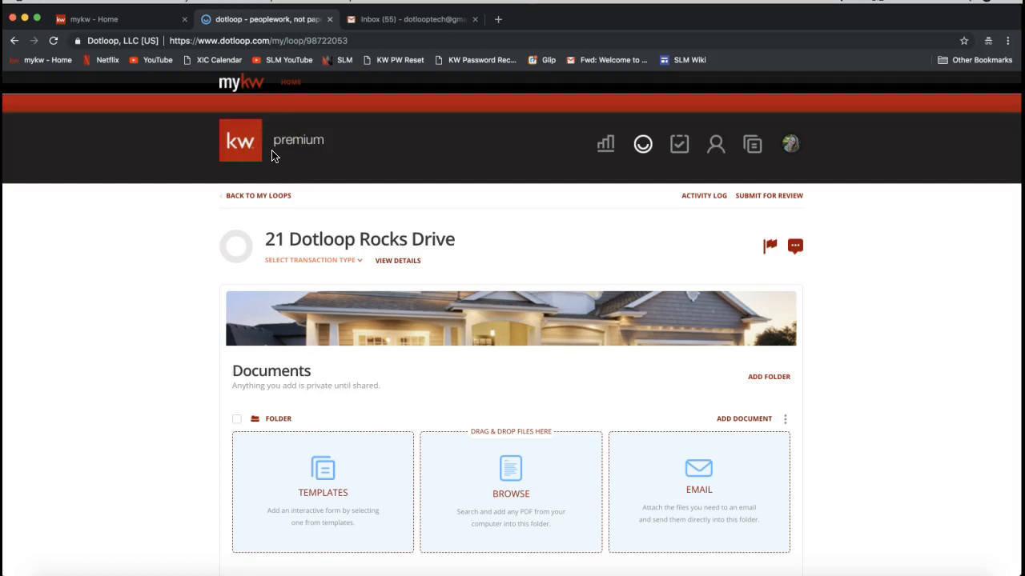
{"action": "left_click", "coordinate": [664, 538]}
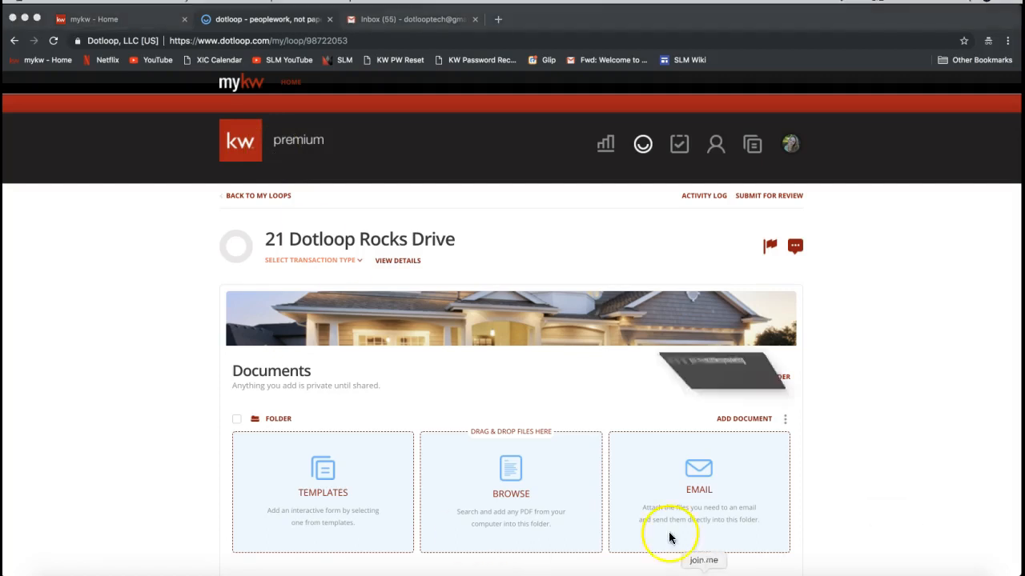
- Send the support e-mail address and a shared Google Drive link in the join.me meeting chat and close the chat window
{"action": "left_click", "coordinate": [480, 40]}
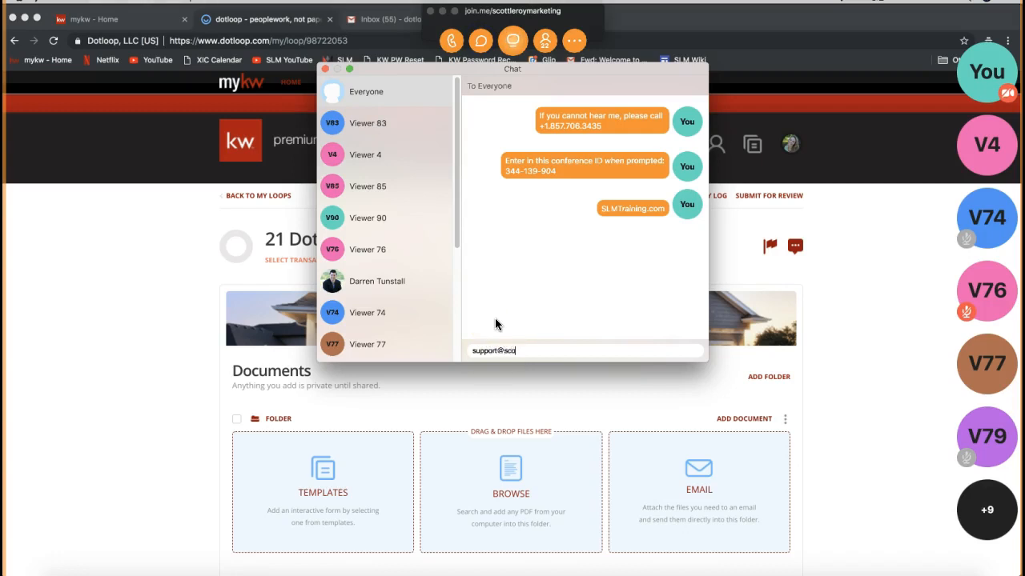
{"action": "key", "text": "Return"}
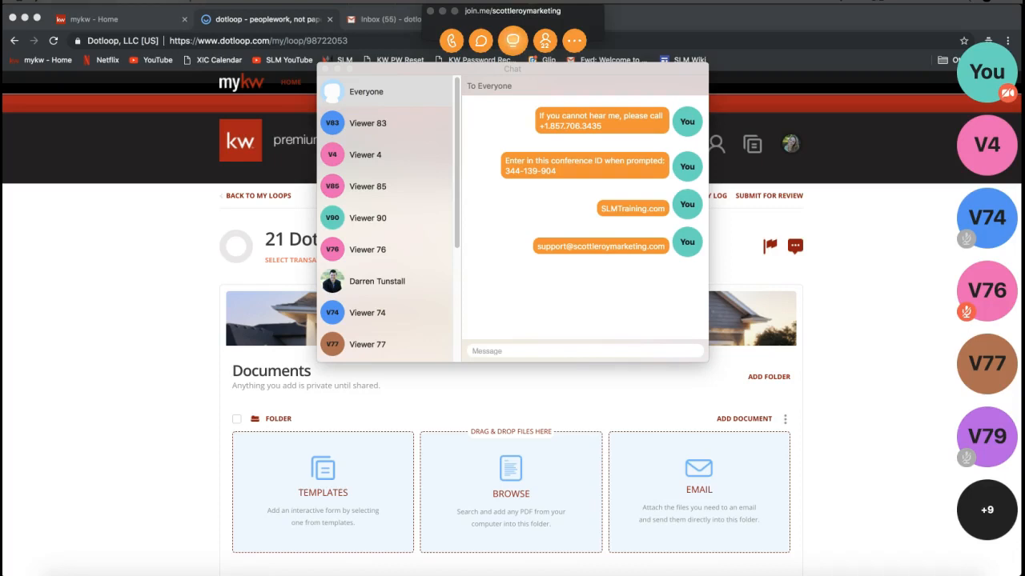
{"action": "left_click", "coordinate": [551, 352]}
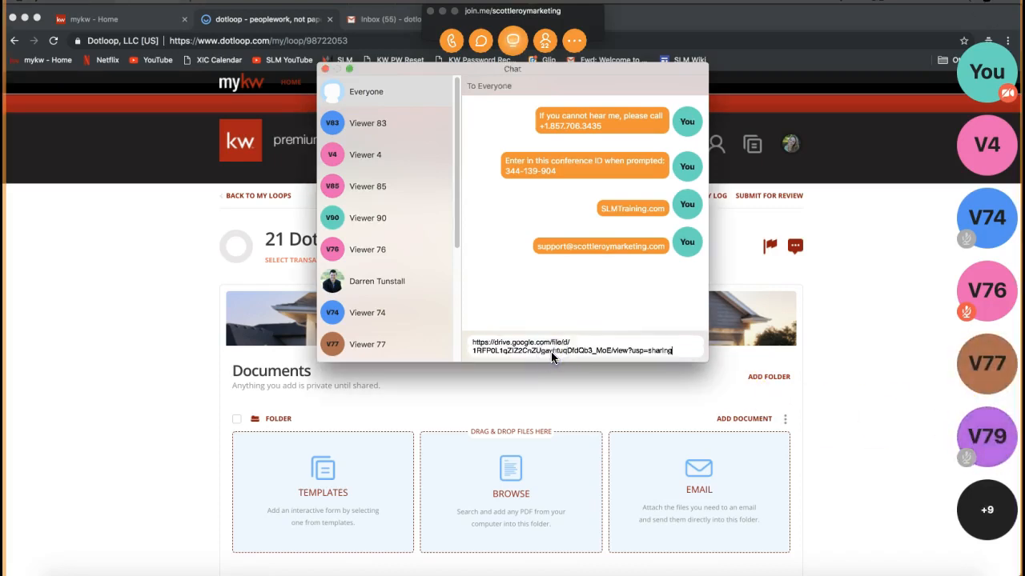
{"action": "key", "text": "Return"}
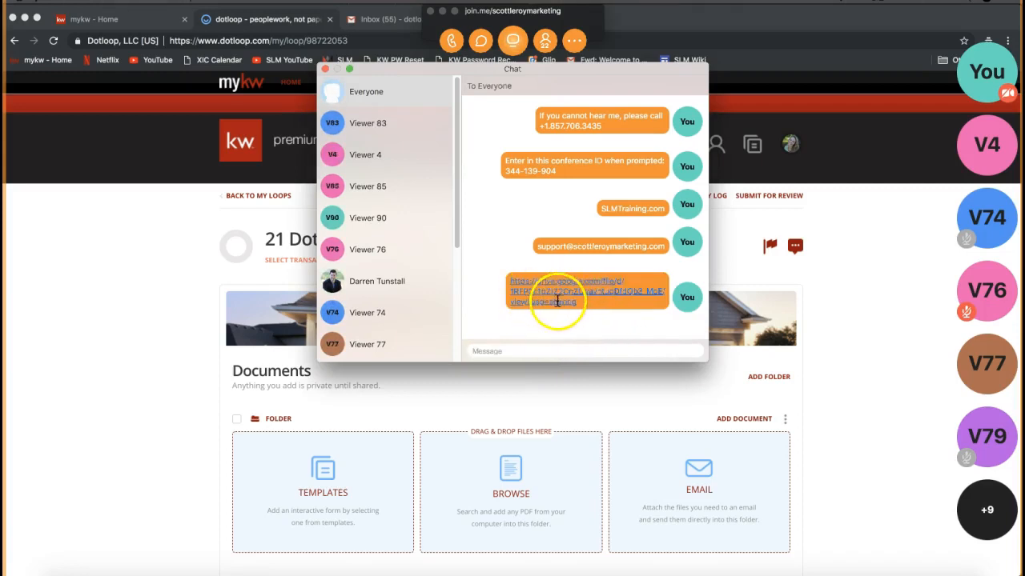
{"action": "left_click", "coordinate": [325, 72]}
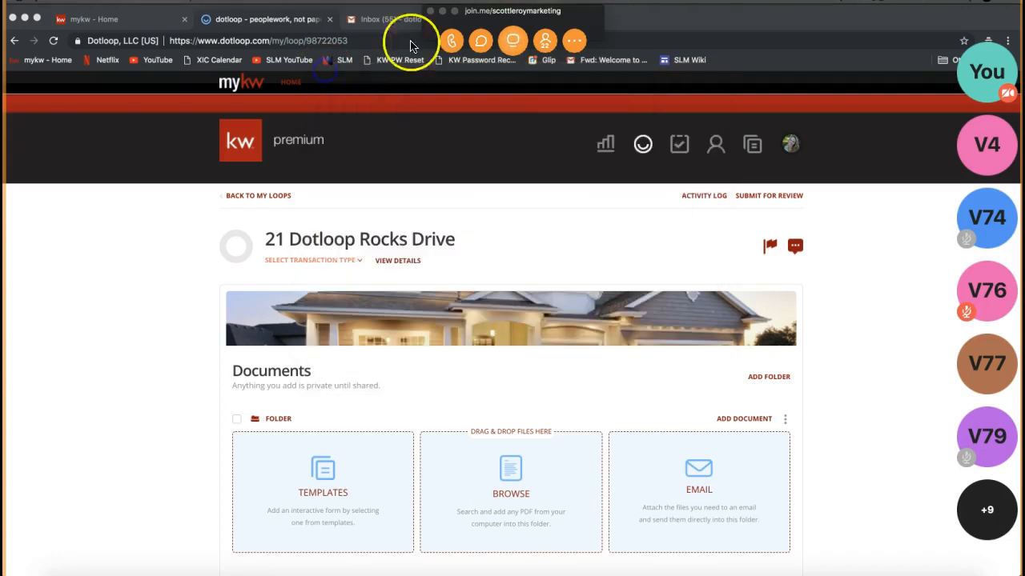
{"action": "left_click", "coordinate": [444, 13]}
{"action": "left_click", "coordinate": [353, 303]}
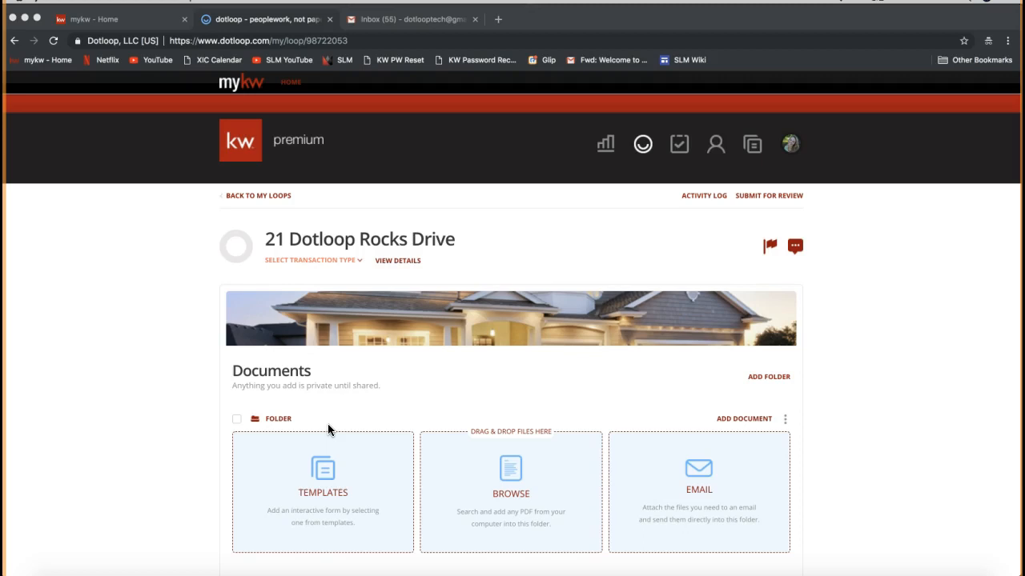
- Open the Add Person form in the loop's People section and enter the contact's full name and e-mail address
{"action": "scroll", "coordinate": [327, 430], "scroll_direction": "down", "scroll_amount": 10}
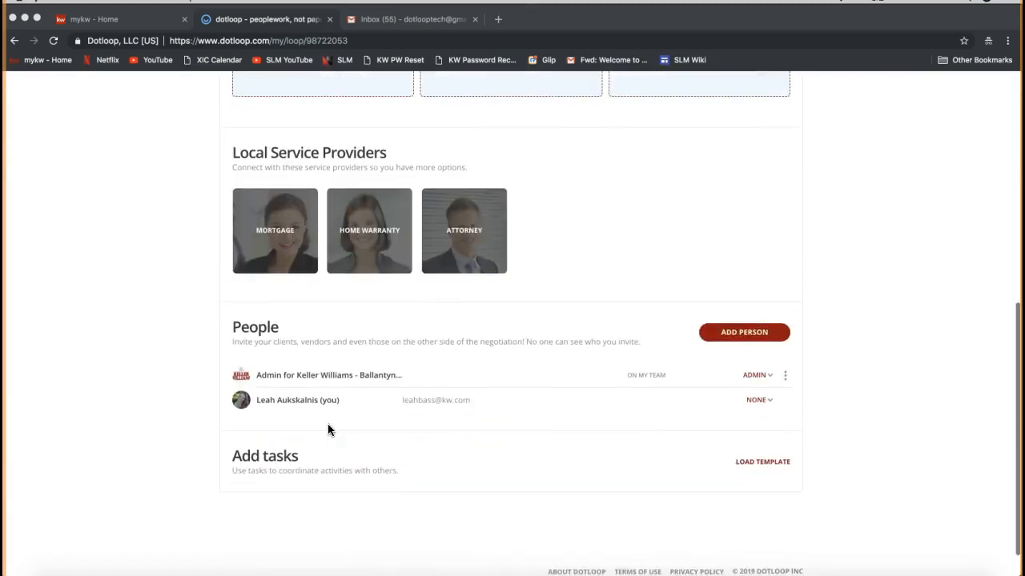
{"action": "scroll", "coordinate": [327, 430], "scroll_direction": "down", "scroll_amount": 1}
{"action": "double_click", "coordinate": [257, 291]}
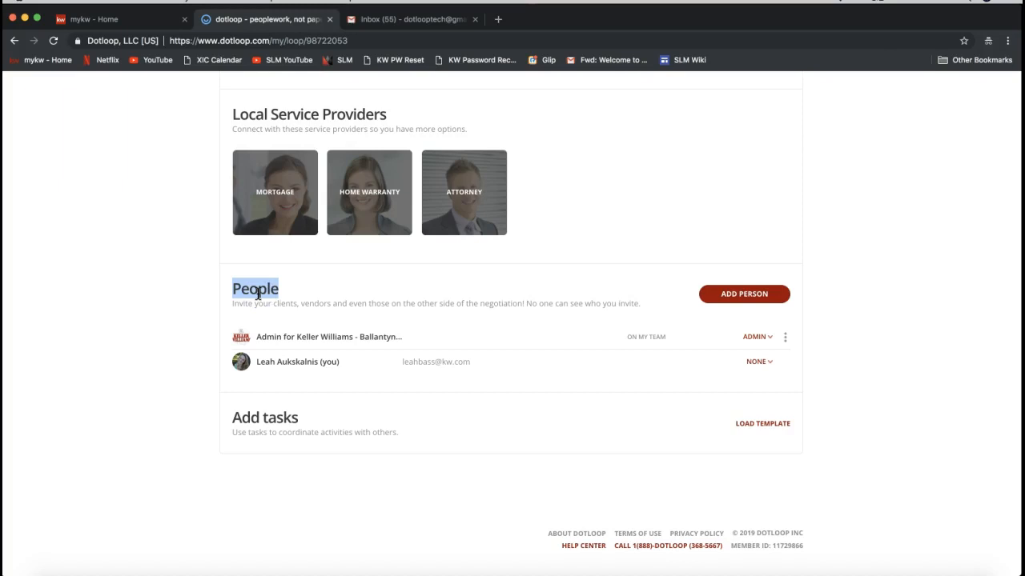
{"action": "left_click", "coordinate": [499, 297]}
{"action": "left_click", "coordinate": [758, 306]}
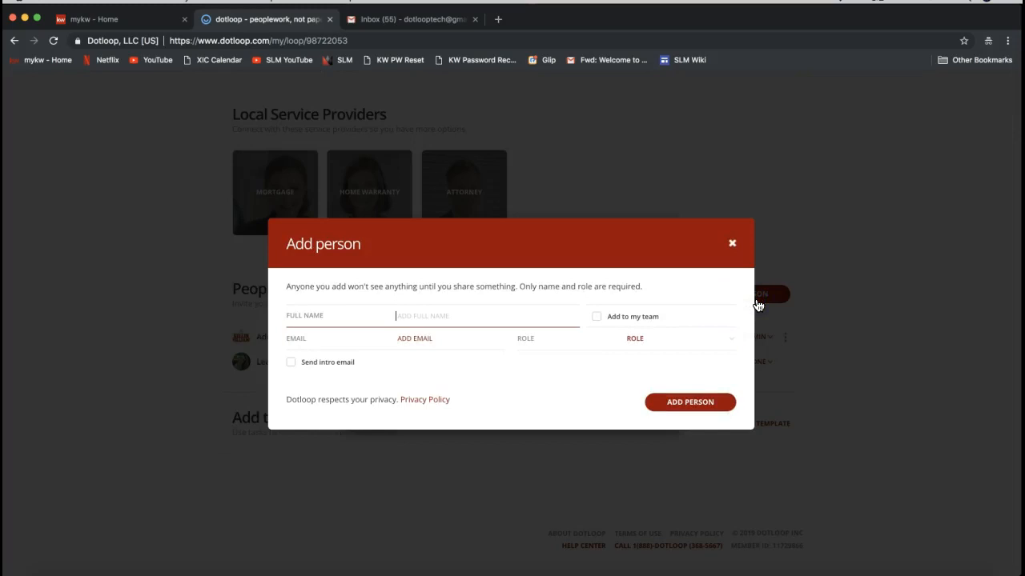
{"action": "left_click", "coordinate": [758, 305]}
{"action": "left_click", "coordinate": [459, 306]}
{"action": "left_click", "coordinate": [377, 317]}
{"action": "left_click", "coordinate": [317, 323]}
{"action": "left_click", "coordinate": [360, 325]}
{"action": "type", "text": "Tony Stark"}
{"action": "left_click", "coordinate": [354, 340]}
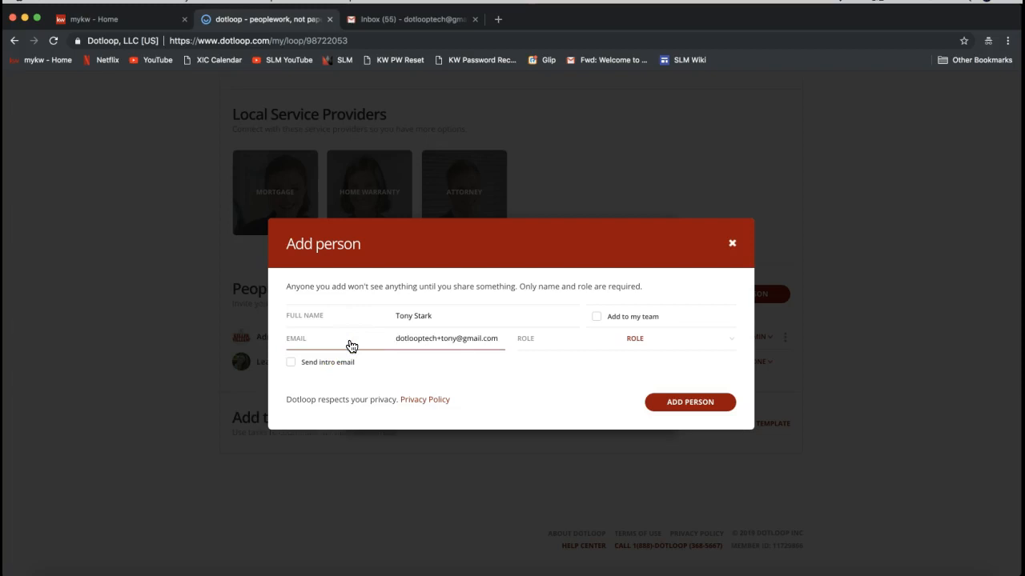
- Set the new contact's role to Seller, leave Add to my team unchecked, and add the person to the loop
{"action": "left_click", "coordinate": [392, 319]}
{"action": "left_click_drag", "start_coordinate": [396, 319], "coordinate": [459, 318]}
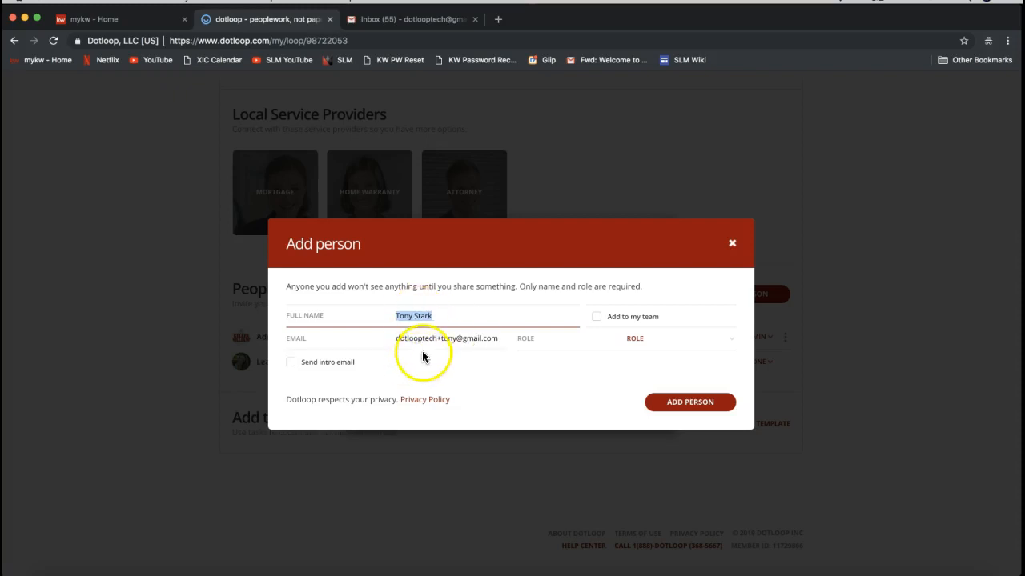
{"action": "left_click", "coordinate": [664, 339]}
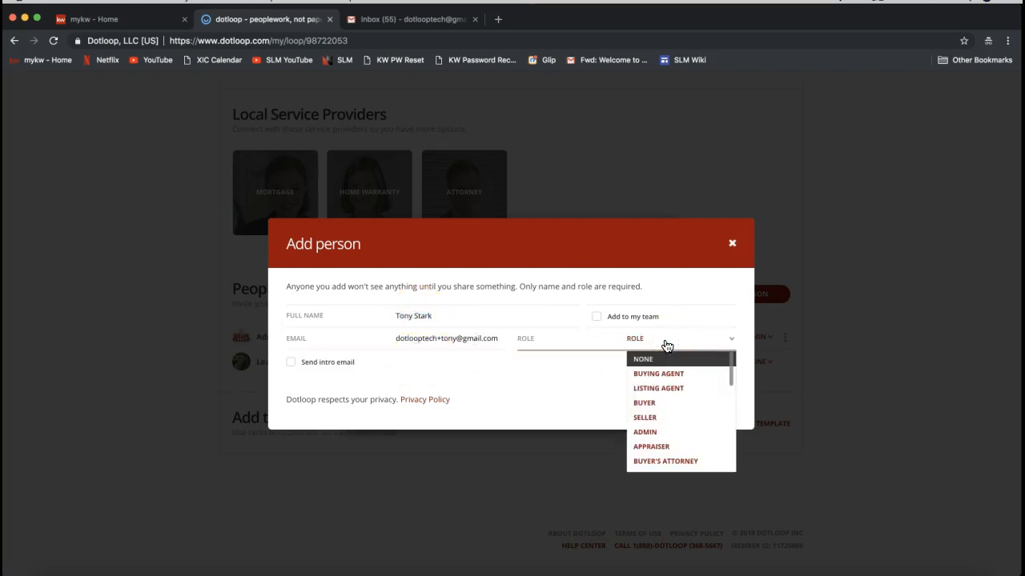
{"action": "left_click", "coordinate": [655, 421]}
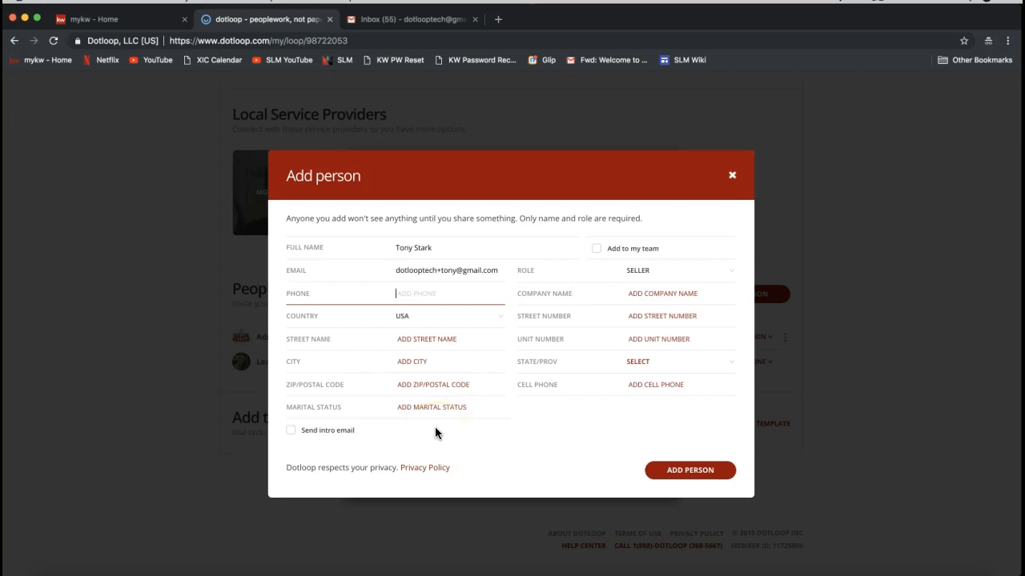
{"action": "left_click", "coordinate": [597, 256]}
{"action": "left_click", "coordinate": [612, 254]}
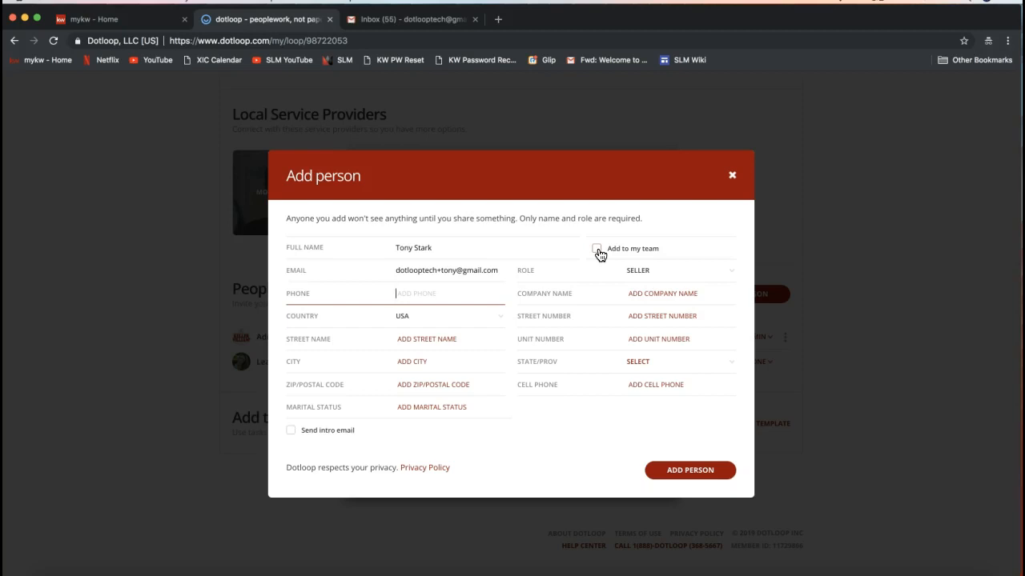
{"action": "left_click", "coordinate": [597, 250]}
{"action": "left_click", "coordinate": [618, 256]}
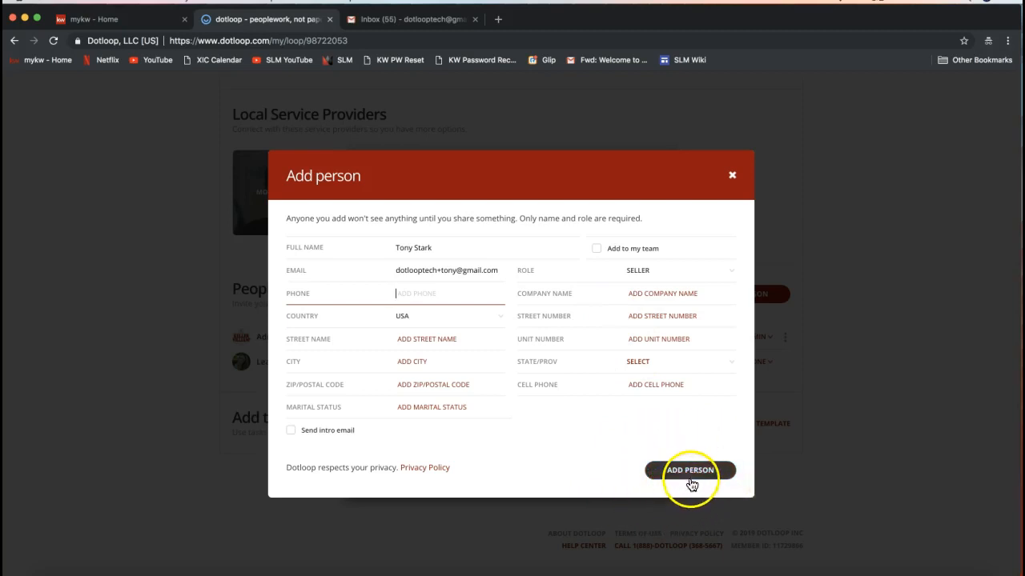
{"action": "left_click", "coordinate": [691, 480]}
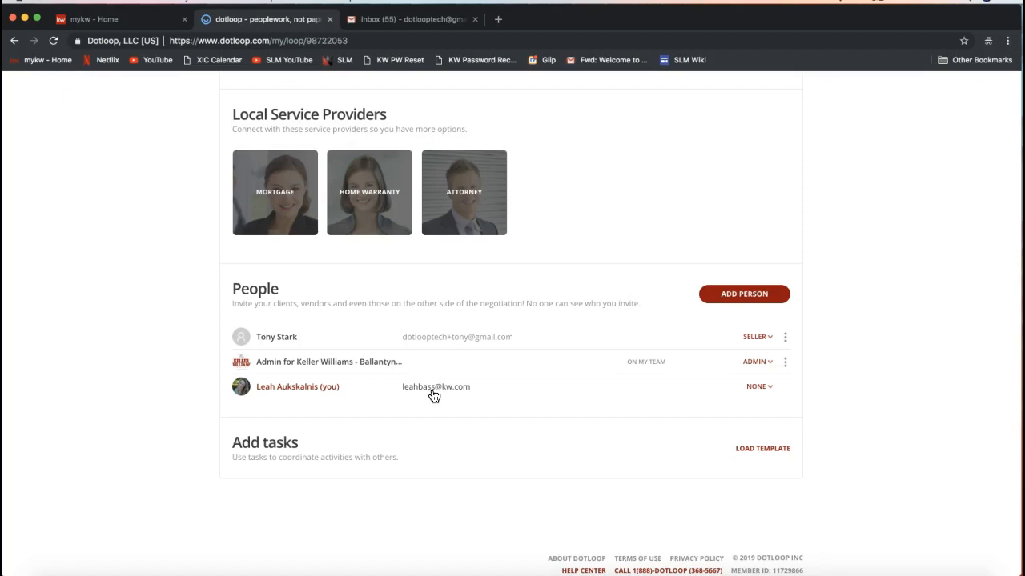
- Change your own role in the loop's People list to Listing Agent
{"action": "left_click", "coordinate": [439, 396]}
{"action": "left_click", "coordinate": [756, 391]}
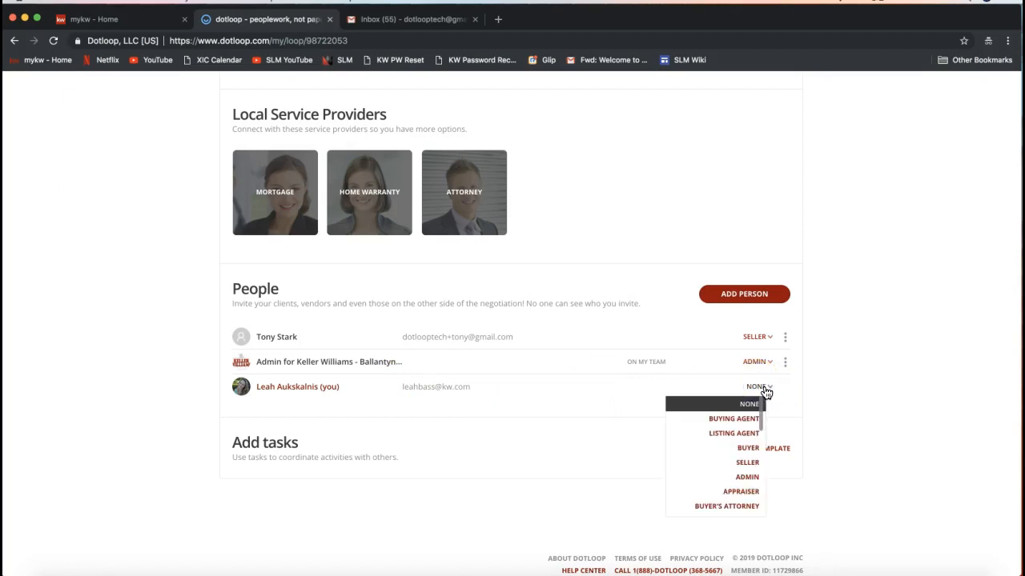
{"action": "left_click", "coordinate": [718, 437]}
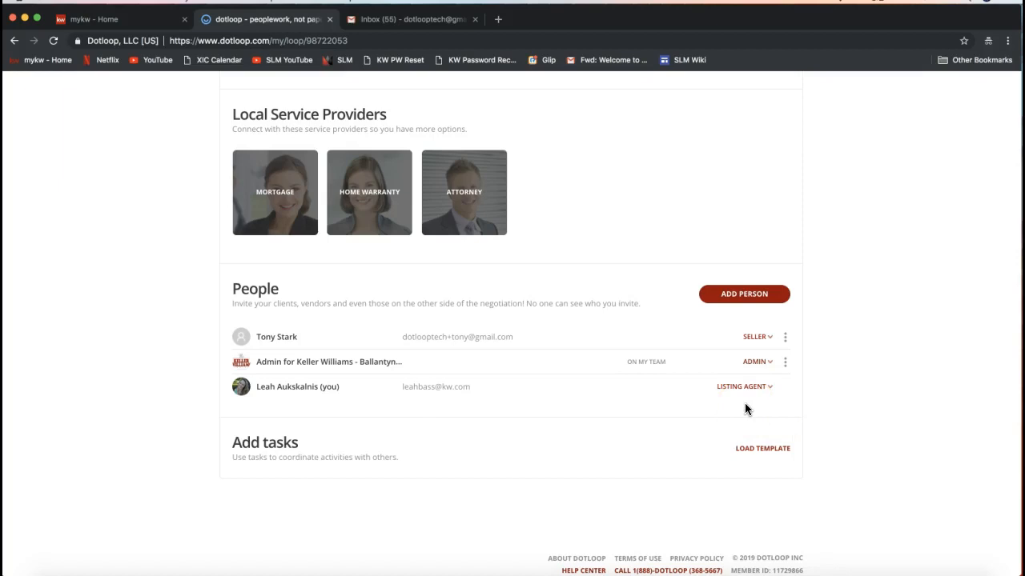
{"action": "left_click", "coordinate": [722, 387]}
{"action": "left_click", "coordinate": [744, 304]}
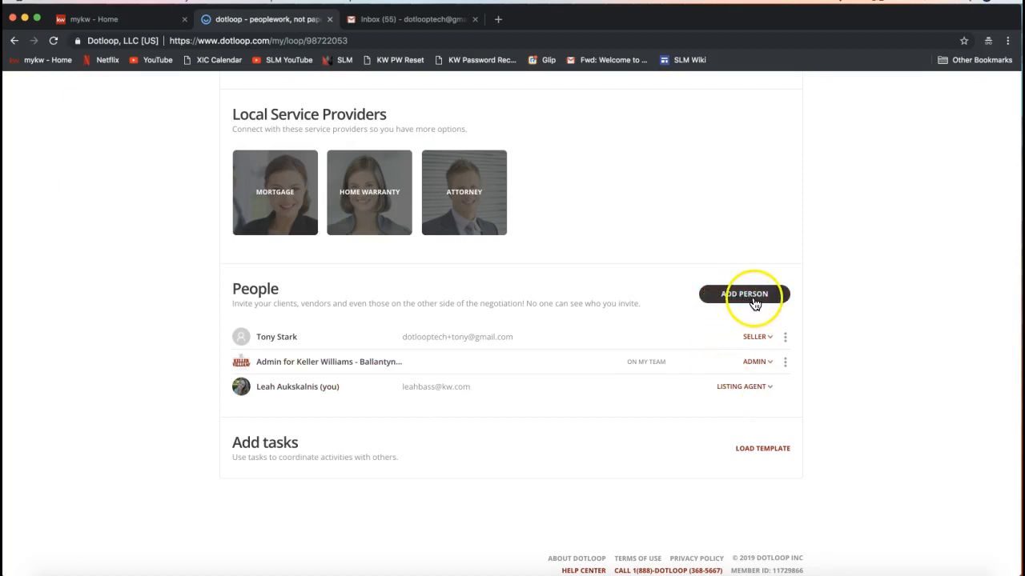
{"action": "left_click", "coordinate": [835, 334]}
- Rename the loop's default document folder to Listing
{"action": "scroll", "coordinate": [835, 334], "scroll_direction": "up", "scroll_amount": 5}
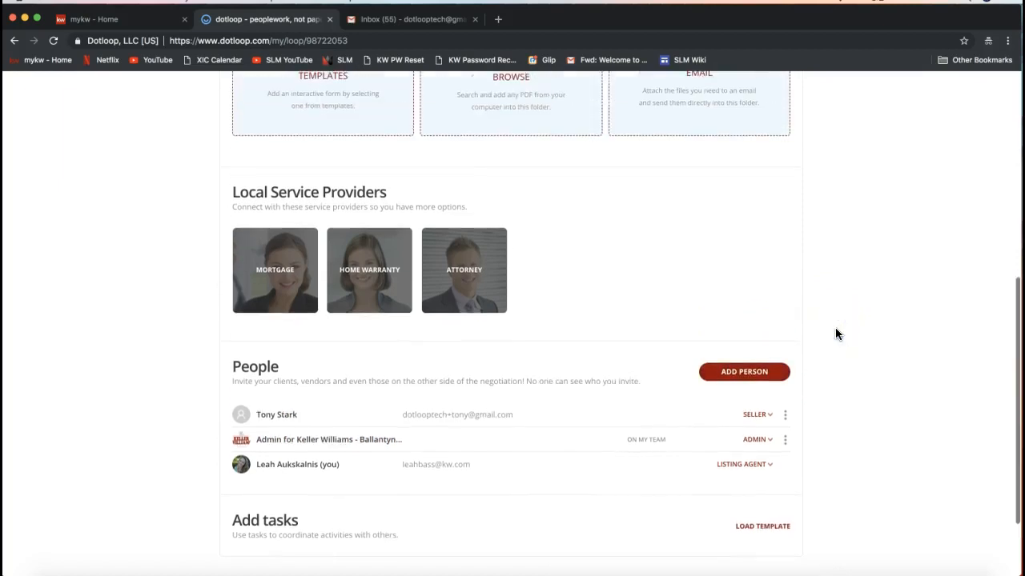
{"action": "scroll", "coordinate": [835, 334], "scroll_direction": "up", "scroll_amount": 2}
{"action": "scroll", "coordinate": [835, 334], "scroll_direction": "up", "scroll_amount": 2}
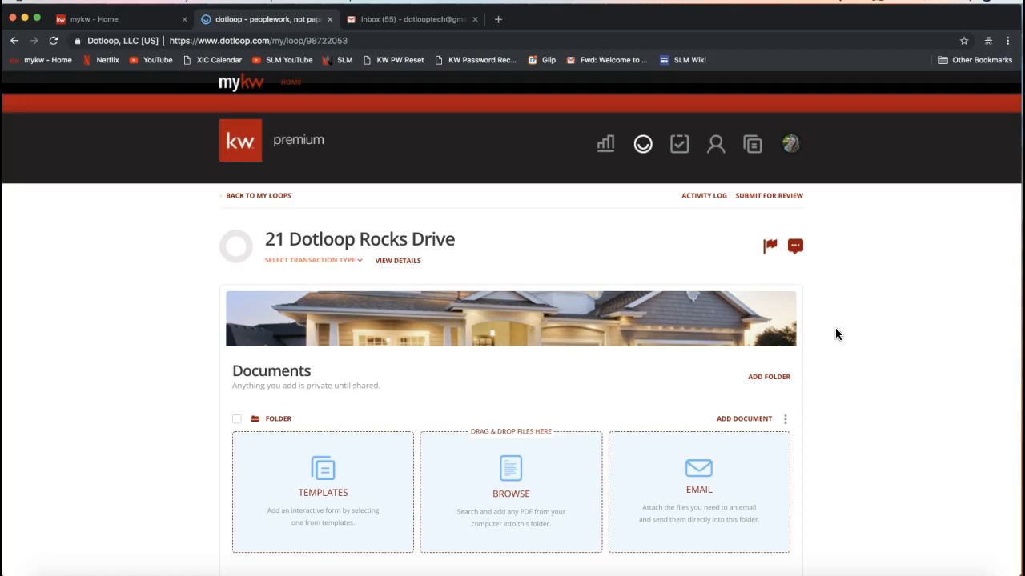
{"action": "scroll", "coordinate": [835, 334], "scroll_direction": "down", "scroll_amount": 2}
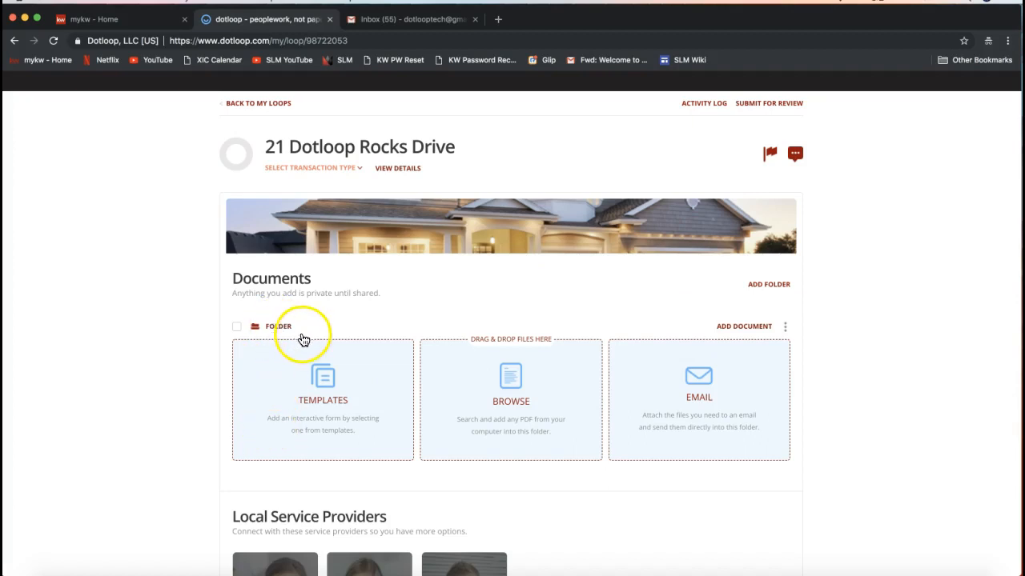
{"action": "left_click", "coordinate": [786, 331]}
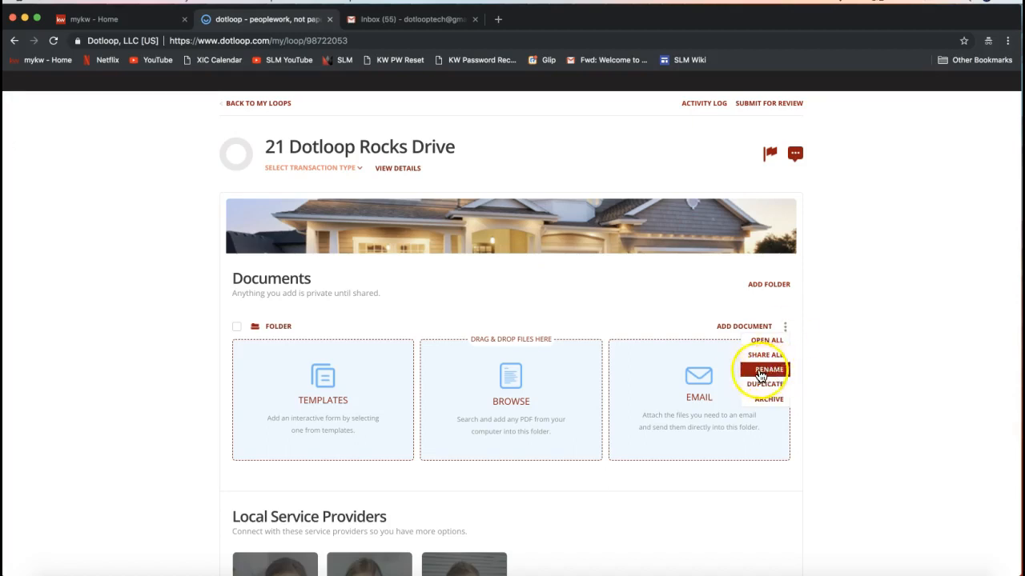
{"action": "left_click", "coordinate": [785, 327]}
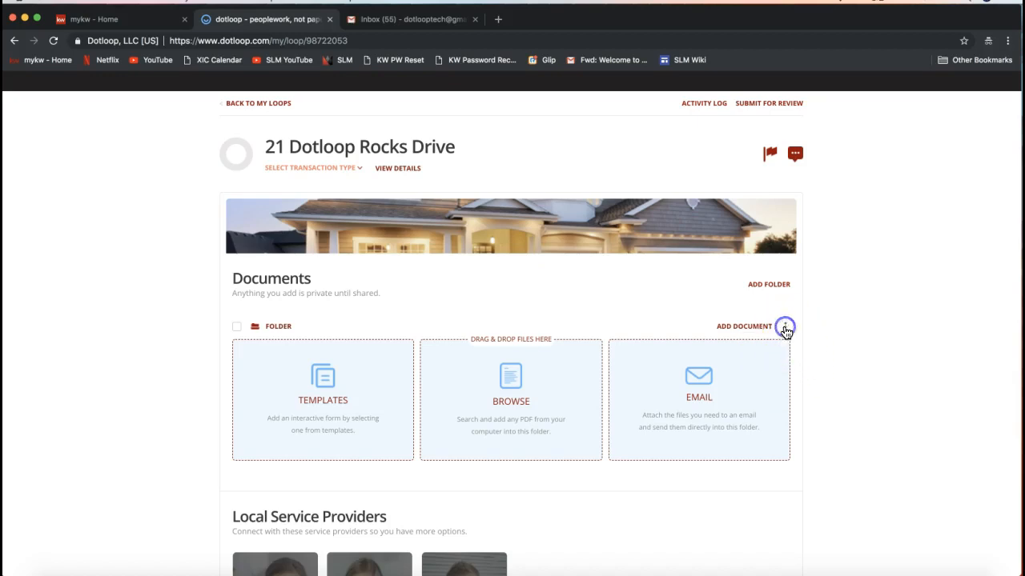
{"action": "left_click", "coordinate": [784, 328]}
{"action": "left_click", "coordinate": [767, 372]}
{"action": "type", "text": "Listing"}
- Add a new document folder and rename it Sales Folder
{"action": "left_click", "coordinate": [769, 287]}
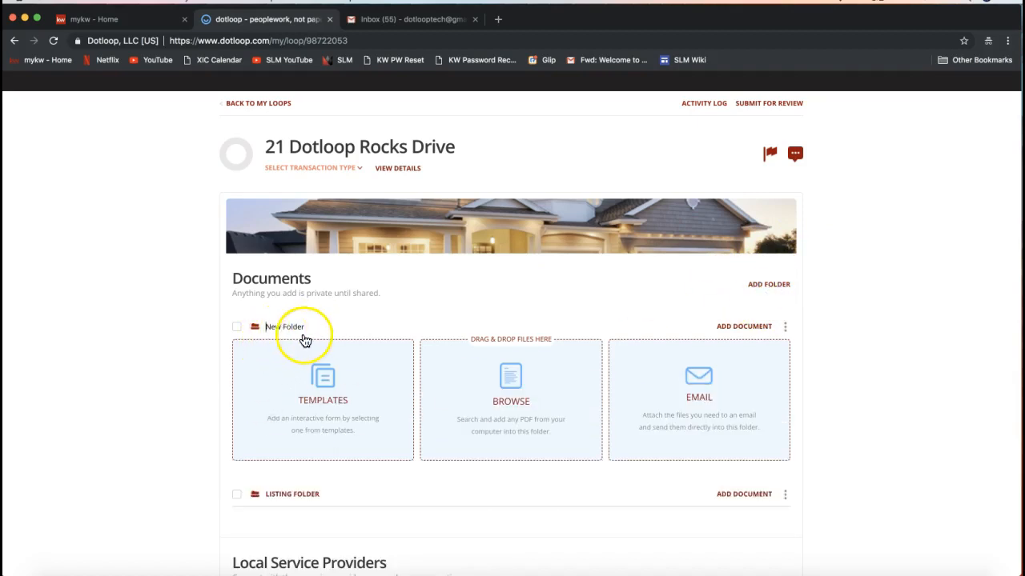
{"action": "double_click", "coordinate": [272, 343]}
{"action": "left_click", "coordinate": [280, 324]}
{"action": "key", "text": "BackSpace"}
{"action": "key", "text": "BackSpace"}
{"action": "key", "text": "BackSpace"}
{"action": "type", "text": "Sales"}
{"action": "left_click", "coordinate": [137, 350]}
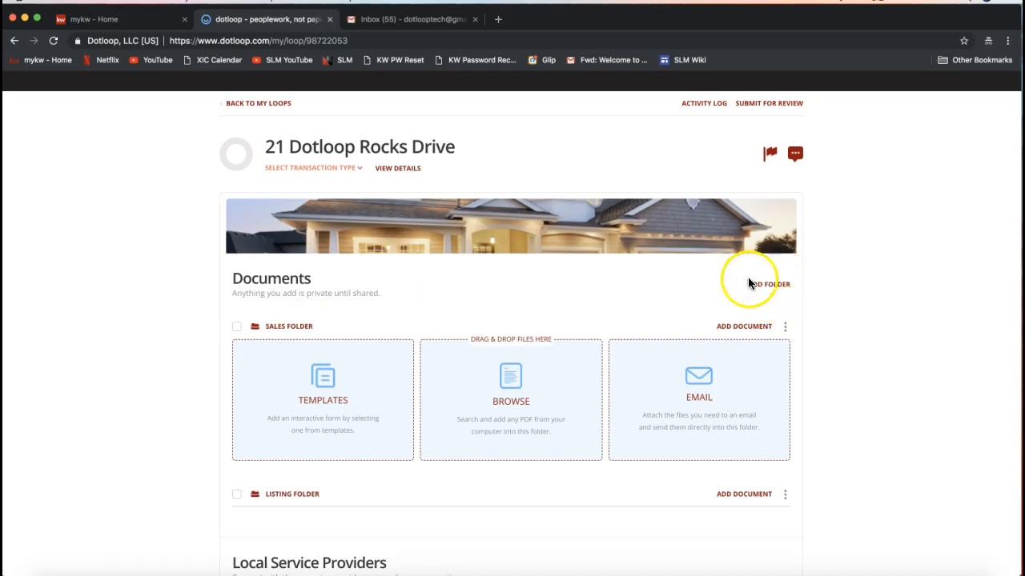
- Add another document folder and rename it Closing Folder
{"action": "left_click", "coordinate": [764, 290]}
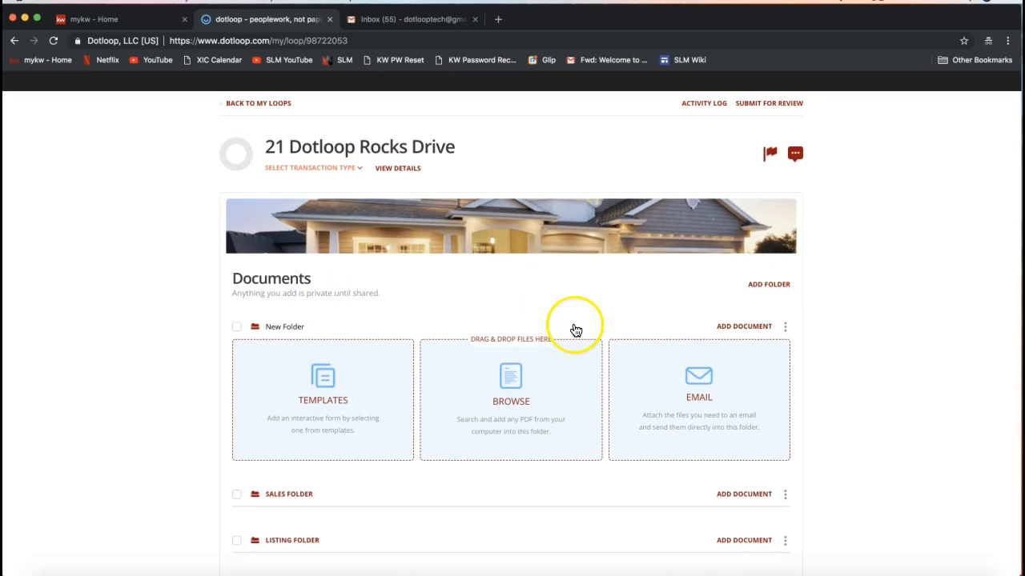
{"action": "left_click", "coordinate": [276, 327]}
{"action": "double_click", "coordinate": [276, 326]}
{"action": "type", "text": "Closing"}
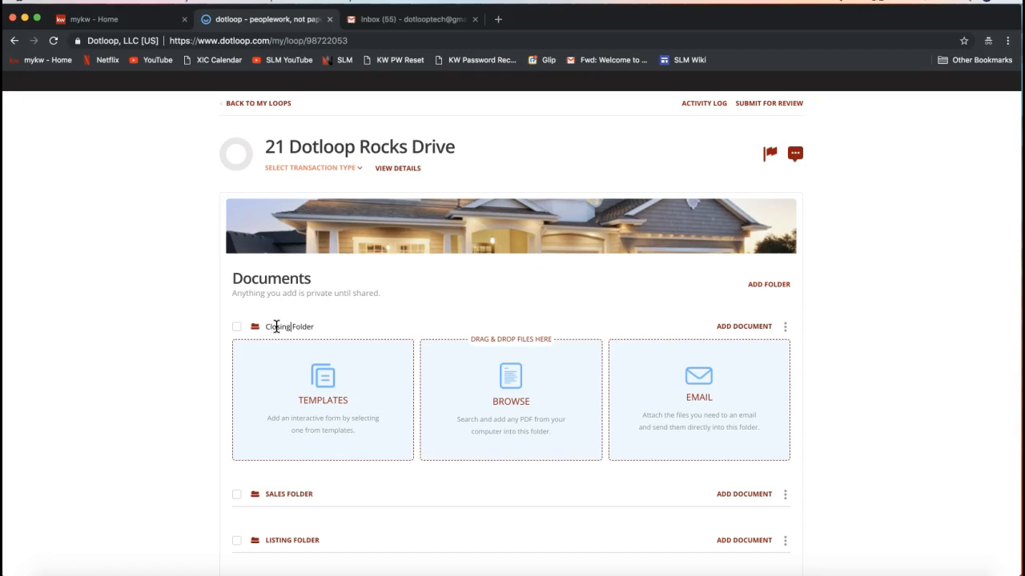
{"action": "key", "text": "Return"}
{"action": "left_click", "coordinate": [201, 334]}
- Review the options menus of the Closing and Sales folders
{"action": "left_click", "coordinate": [785, 326]}
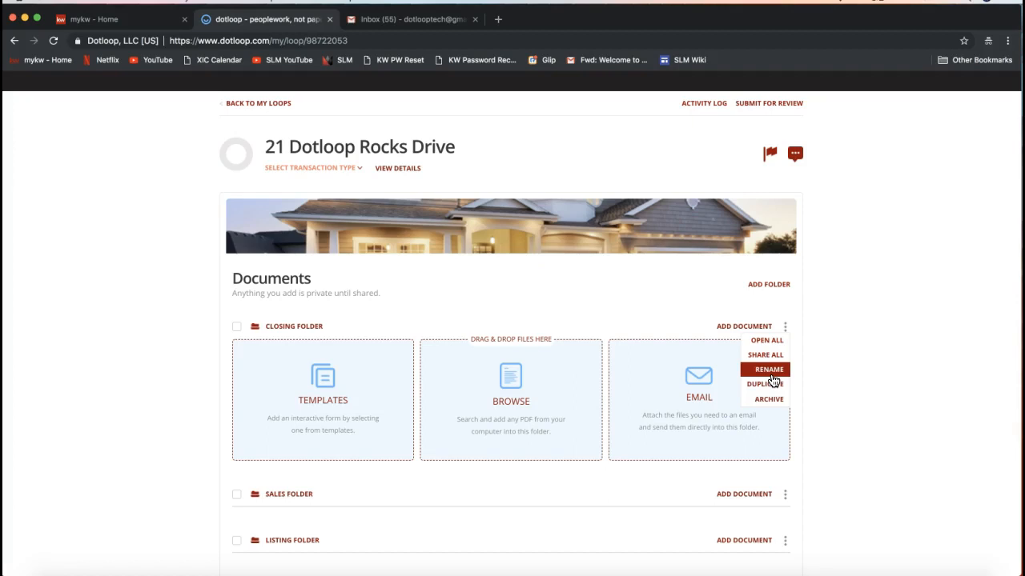
{"action": "left_click", "coordinate": [785, 494]}
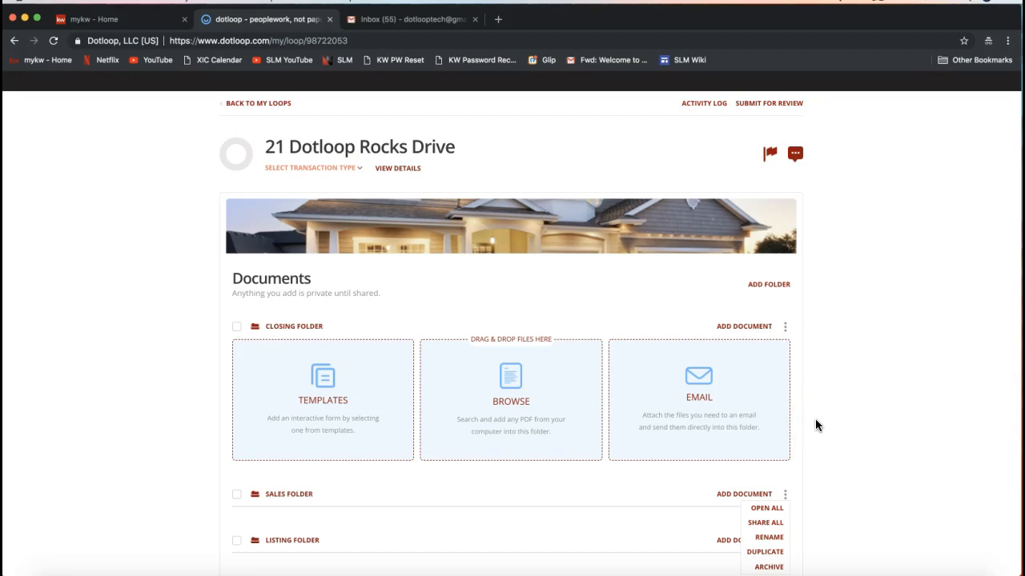
{"action": "left_click", "coordinate": [880, 346]}
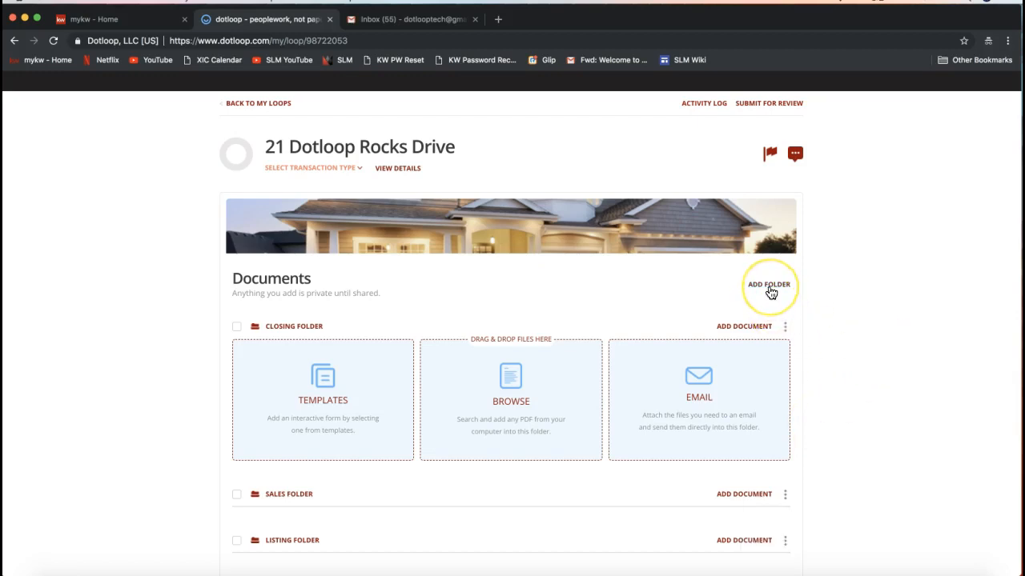
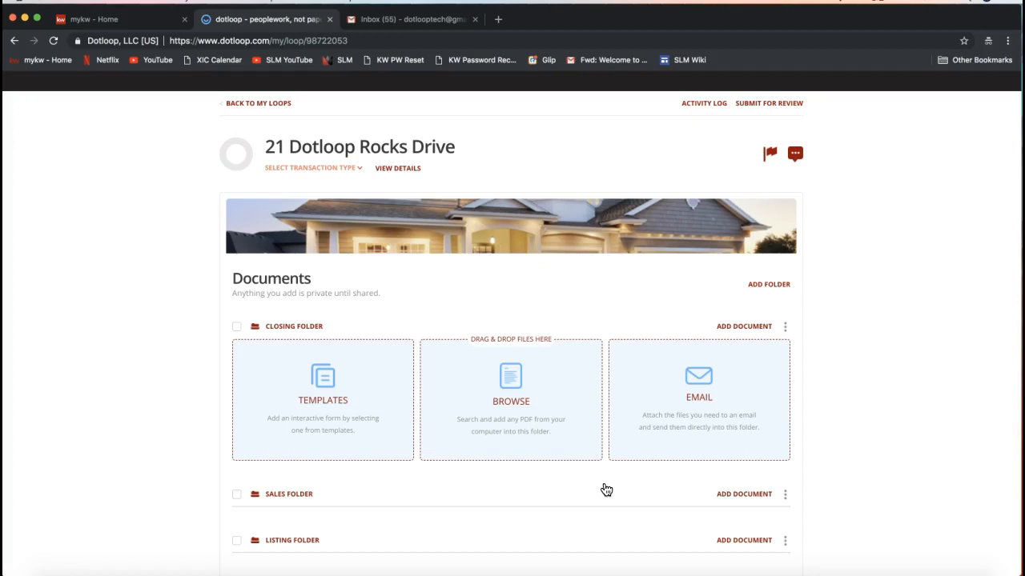
- Open the Listing Folder's template picker and browse to the 2018 NCAR Documents library
{"action": "scroll", "coordinate": [606, 490], "scroll_direction": "down", "scroll_amount": 2}
{"action": "left_click", "coordinate": [753, 480]}
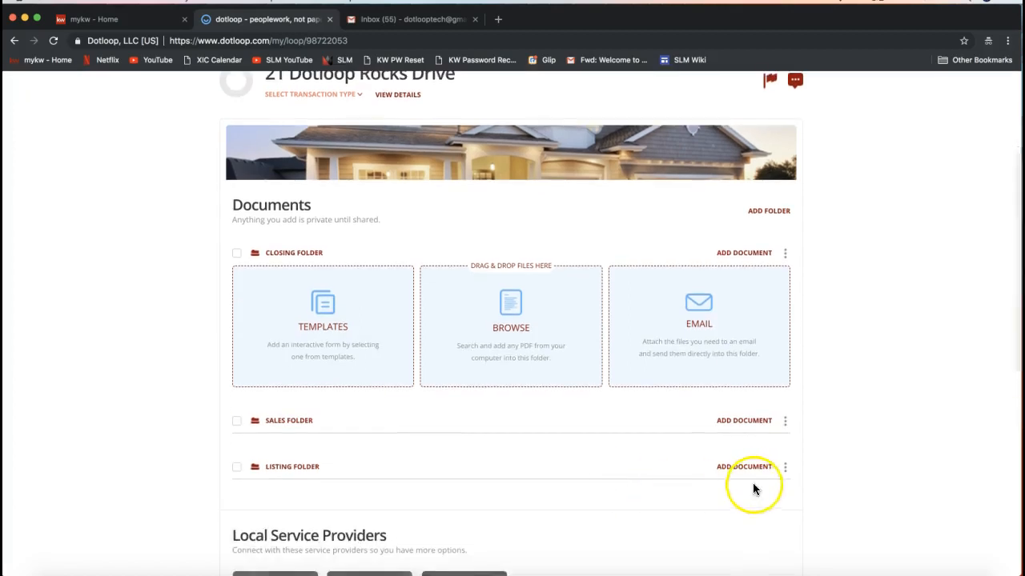
{"action": "left_click", "coordinate": [744, 347]}
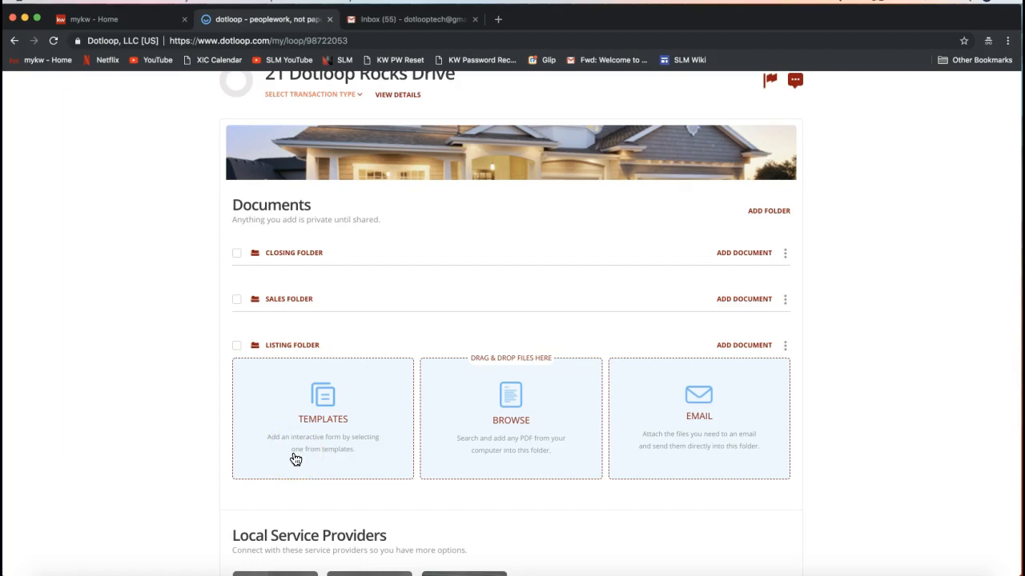
{"action": "left_click", "coordinate": [314, 408]}
{"action": "left_click", "coordinate": [320, 424]}
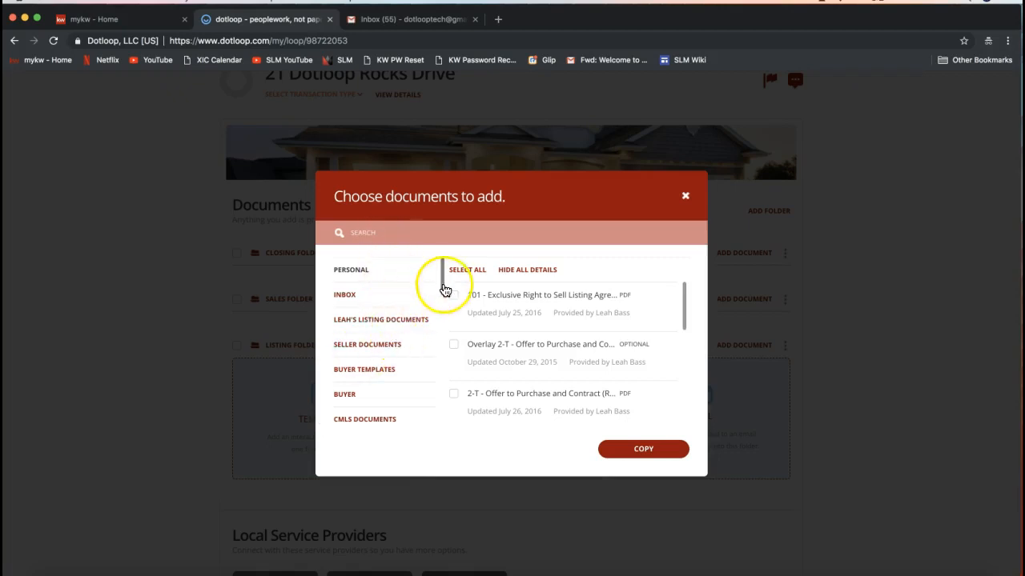
{"action": "left_click_drag", "start_coordinate": [443, 268], "coordinate": [441, 309]}
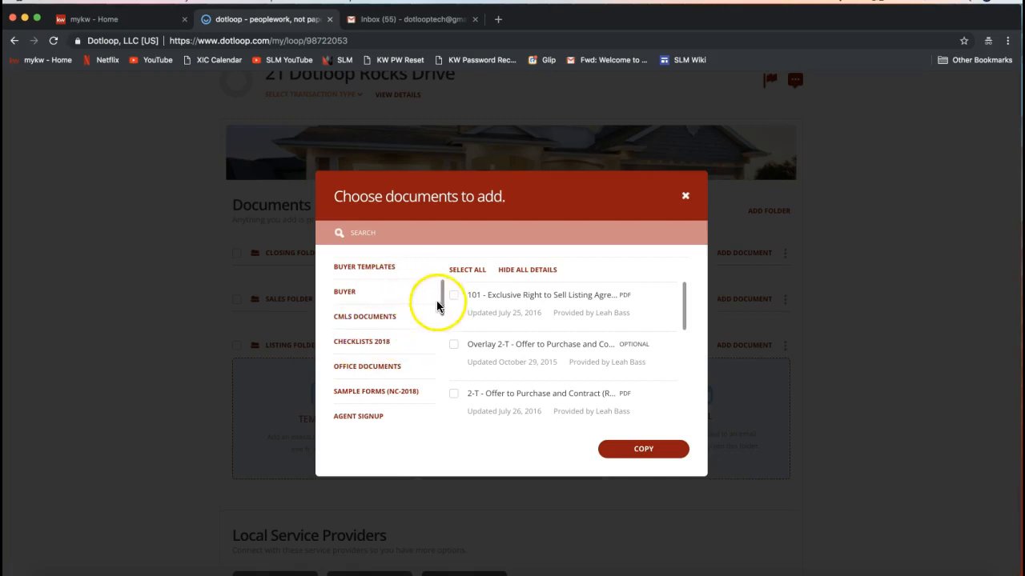
{"action": "left_click_drag", "start_coordinate": [441, 297], "coordinate": [440, 408]}
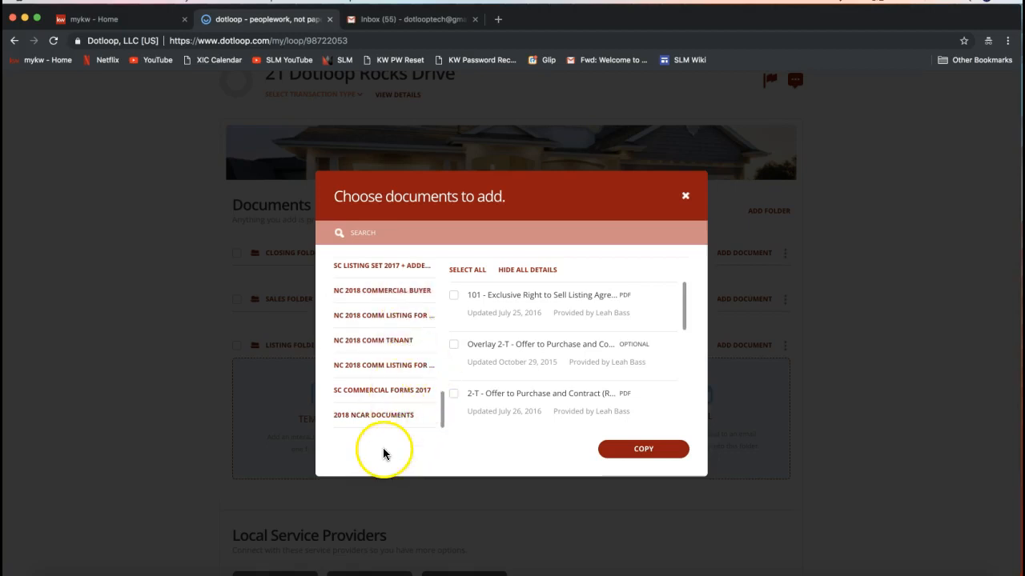
{"action": "left_click", "coordinate": [370, 413]}
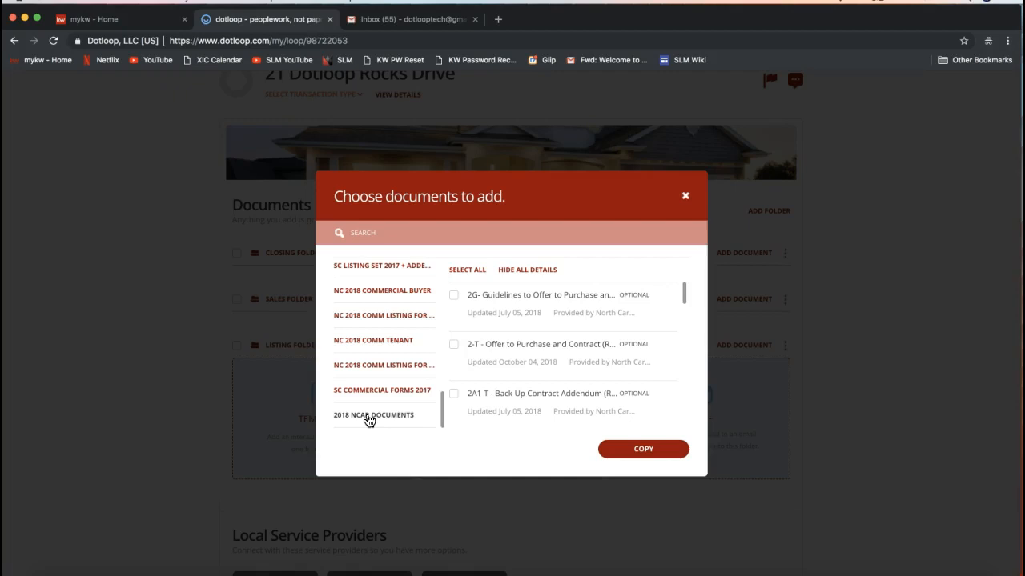
{"action": "left_click", "coordinate": [369, 420]}
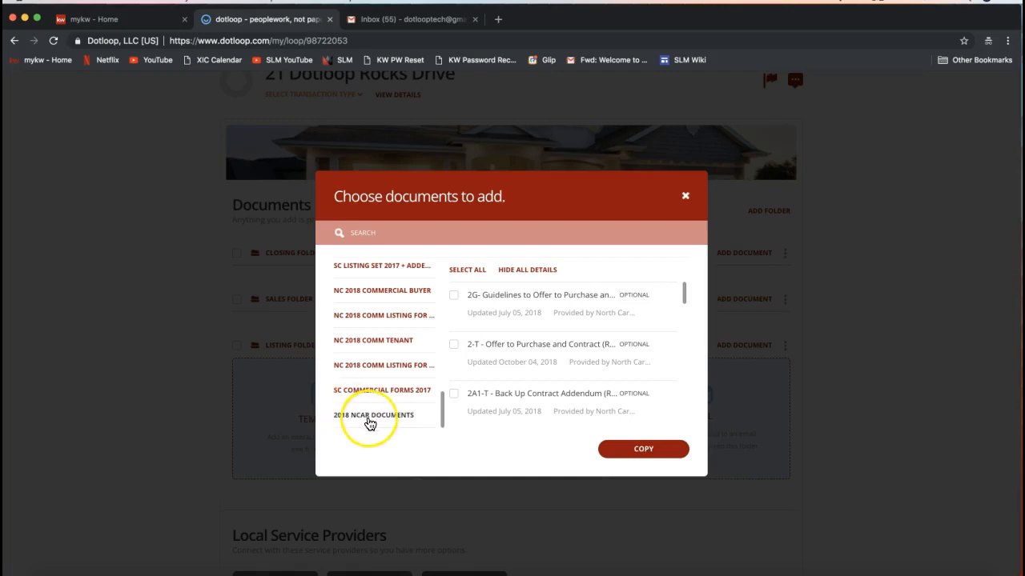
{"action": "left_click", "coordinate": [361, 423]}
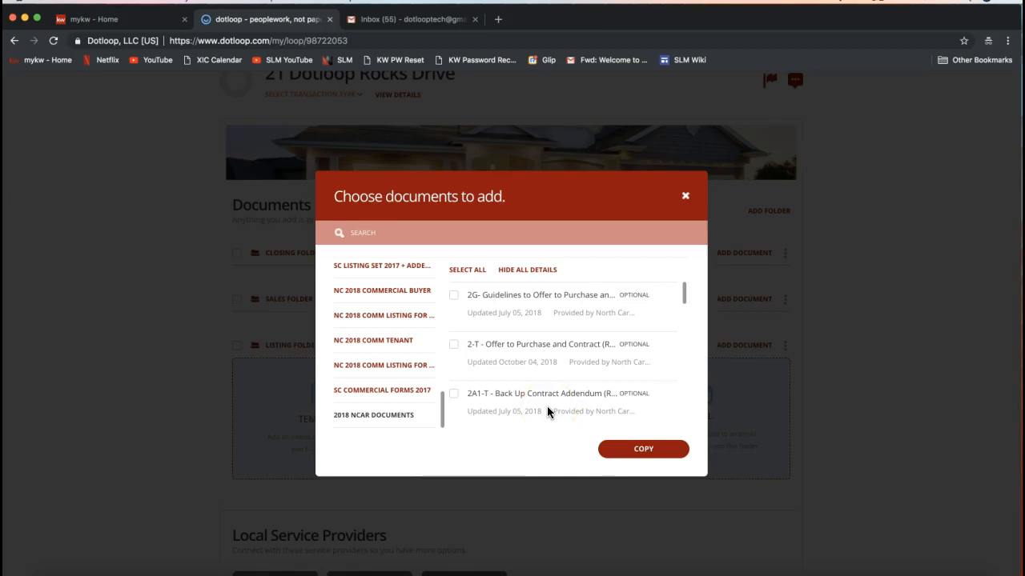
- Search the templates for listing and select only 101 - Exclusive Right to Sell Listing Agreement
{"action": "left_click", "coordinate": [365, 237]}
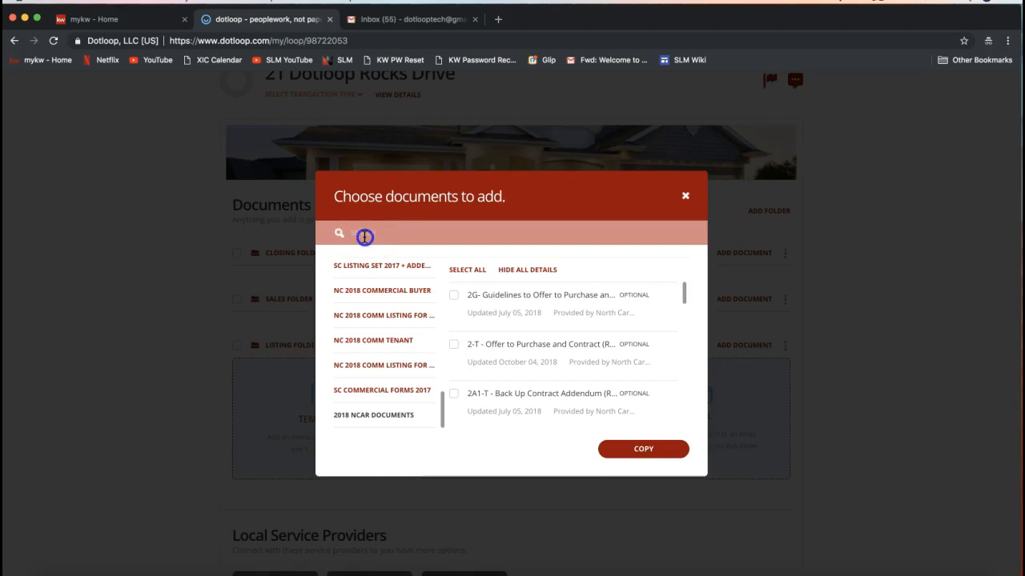
{"action": "type", "text": "listing"}
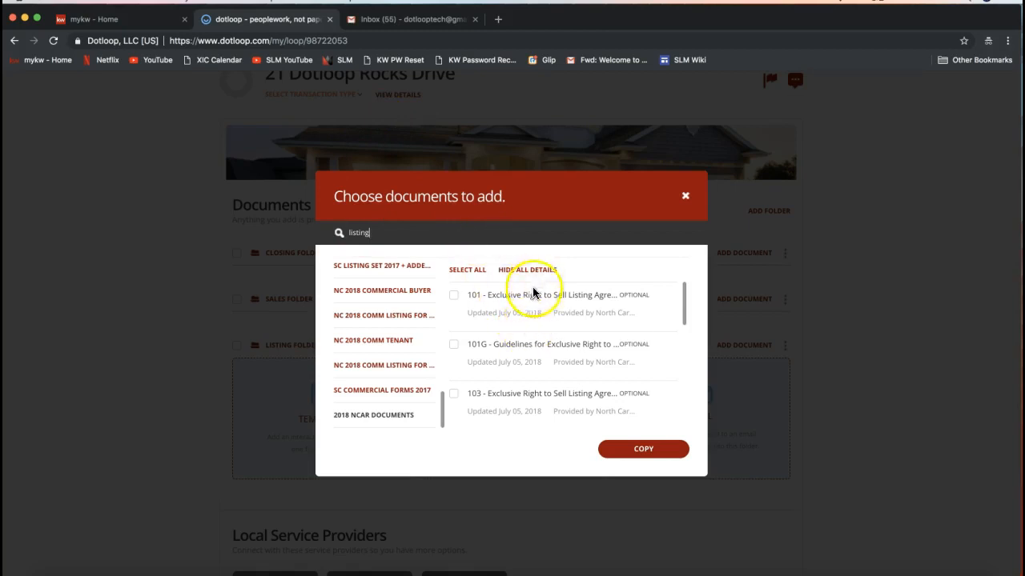
{"action": "left_click", "coordinate": [453, 296]}
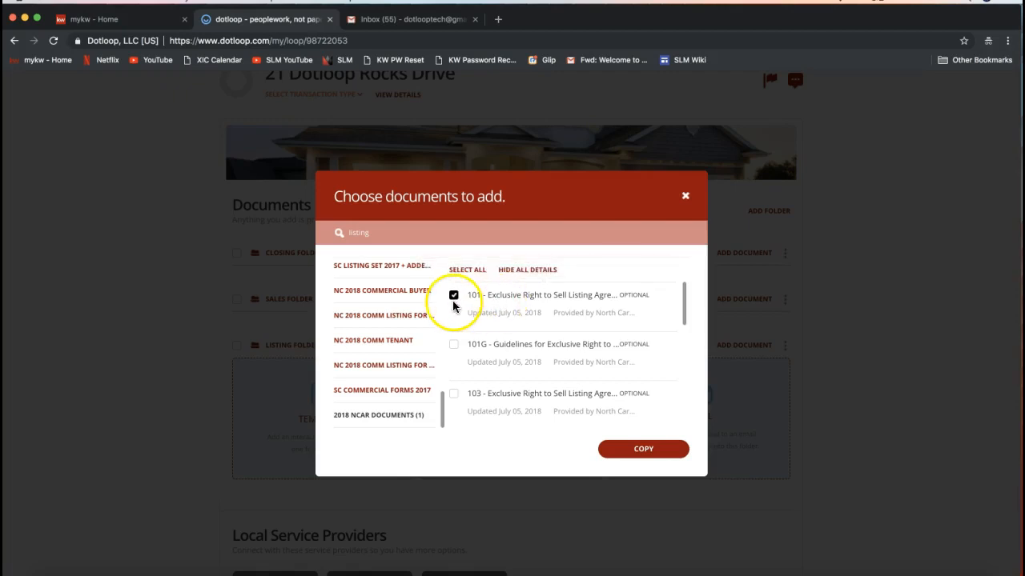
{"action": "left_click", "coordinate": [453, 345]}
{"action": "left_click", "coordinate": [454, 392]}
{"action": "left_click", "coordinate": [453, 393]}
{"action": "left_click", "coordinate": [453, 345]}
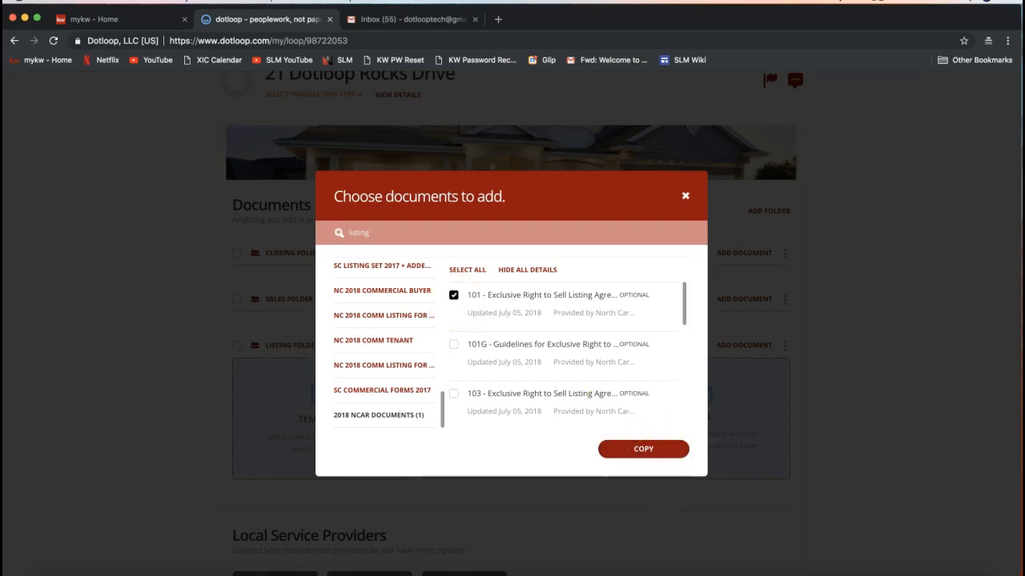
- Copy the selected template into the Listing Folder and dismiss the import dialog
{"action": "left_click", "coordinate": [647, 450]}
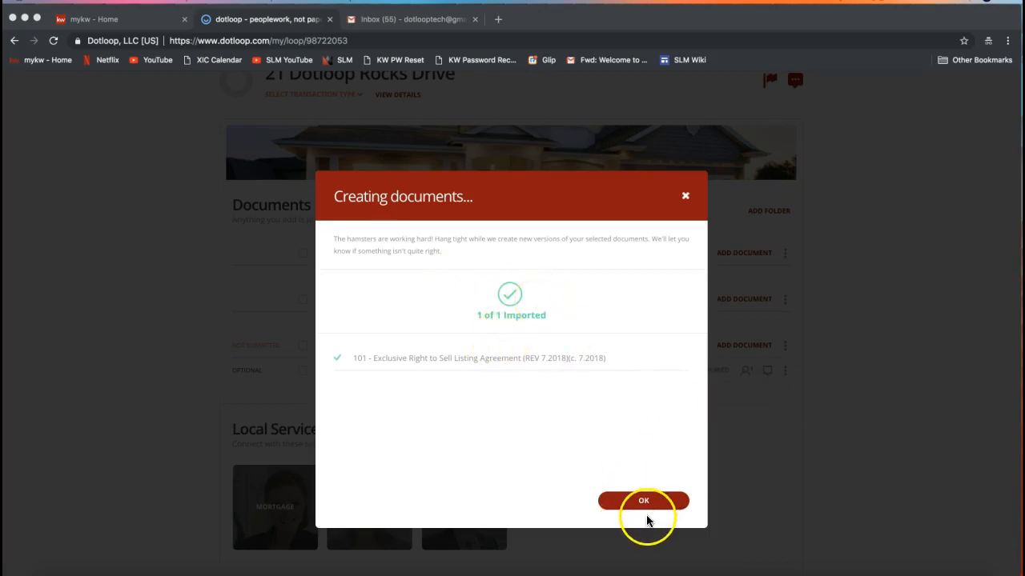
{"action": "left_click", "coordinate": [646, 503]}
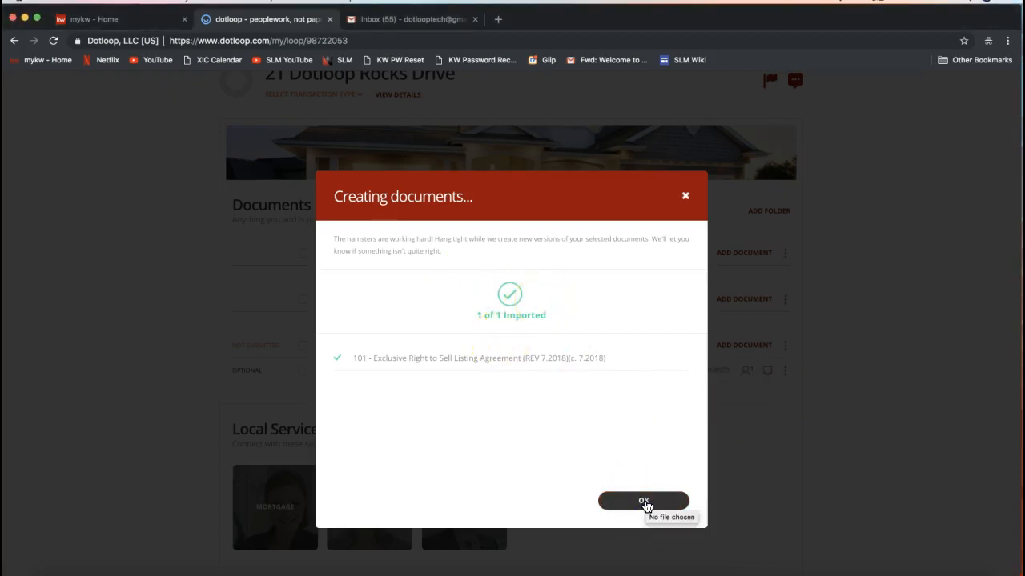
{"action": "left_click", "coordinate": [646, 503]}
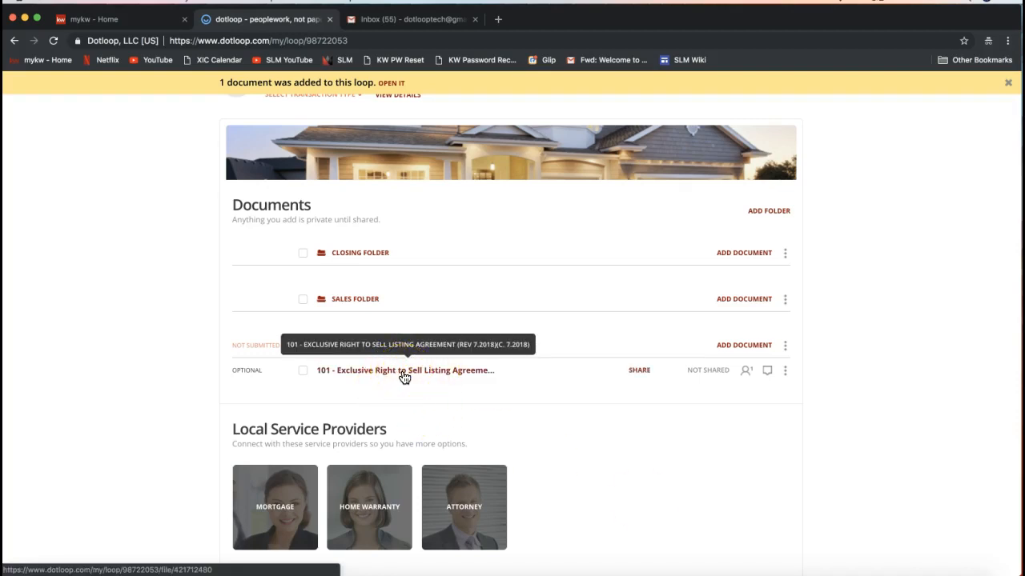
- Open the imported 101 Exclusive Right to Sell Listing Agreement document
{"action": "left_click", "coordinate": [377, 417]}
{"action": "left_click", "coordinate": [386, 373]}
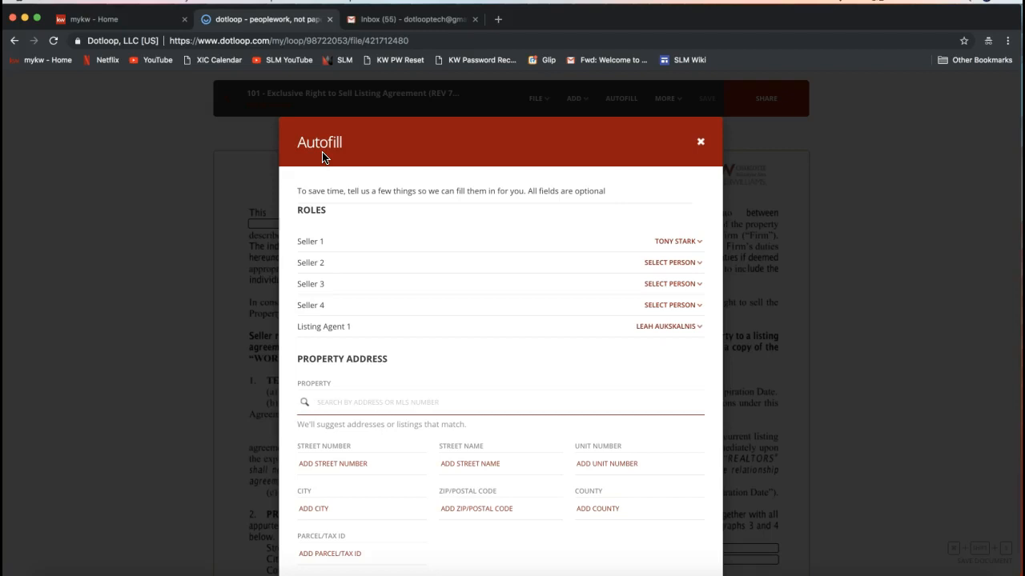
{"action": "double_click", "coordinate": [310, 210]}
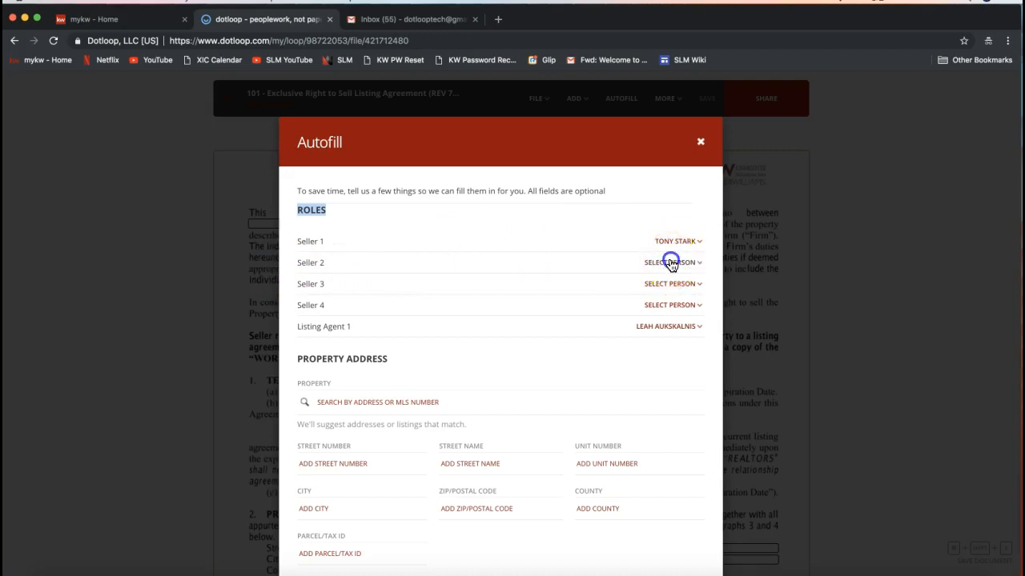
- Review the person choices for the Seller 2 and Listing Agent 1 roles in Autofill
{"action": "left_click", "coordinate": [671, 264]}
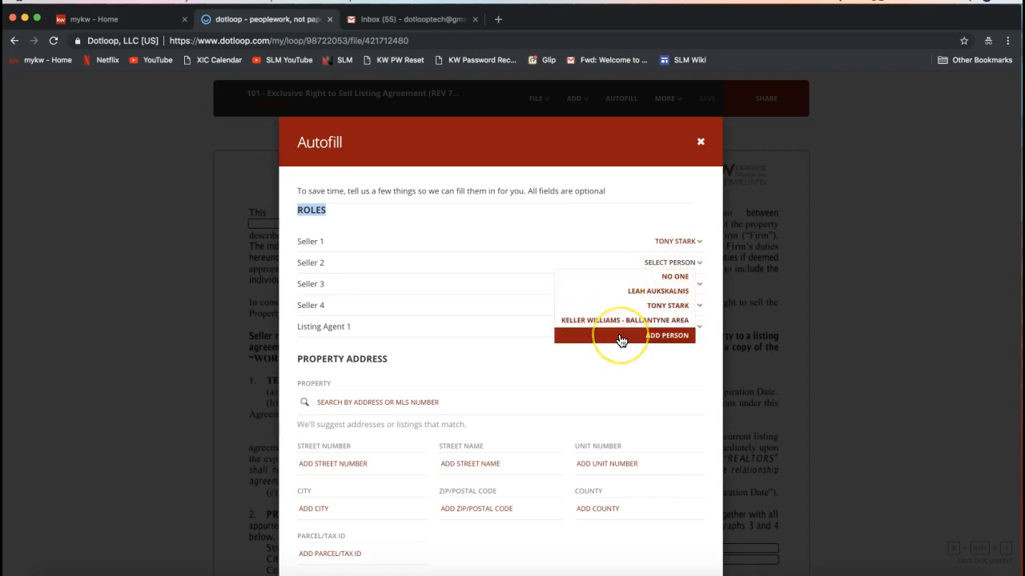
{"action": "left_click", "coordinate": [658, 339]}
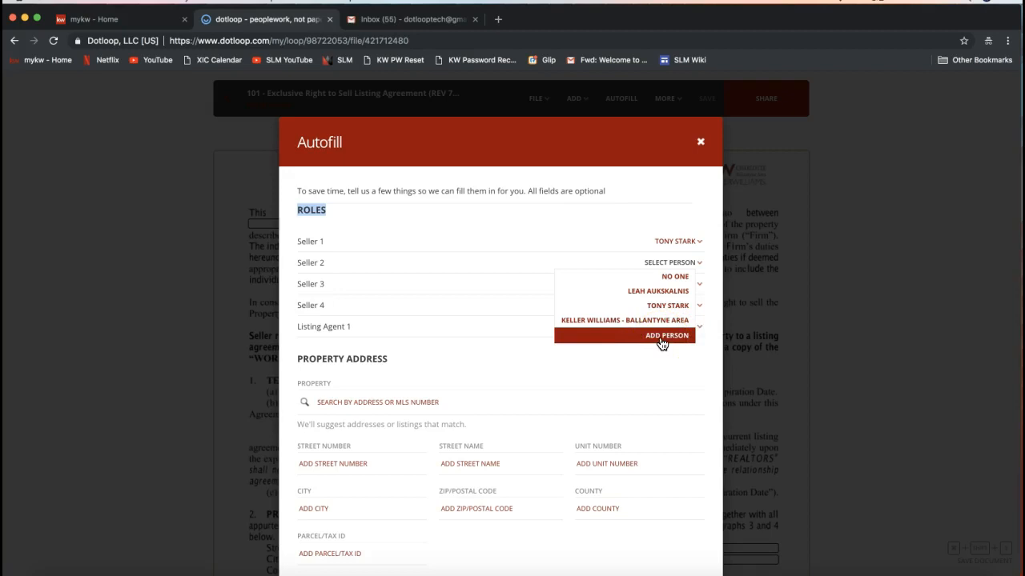
{"action": "left_click", "coordinate": [572, 210]}
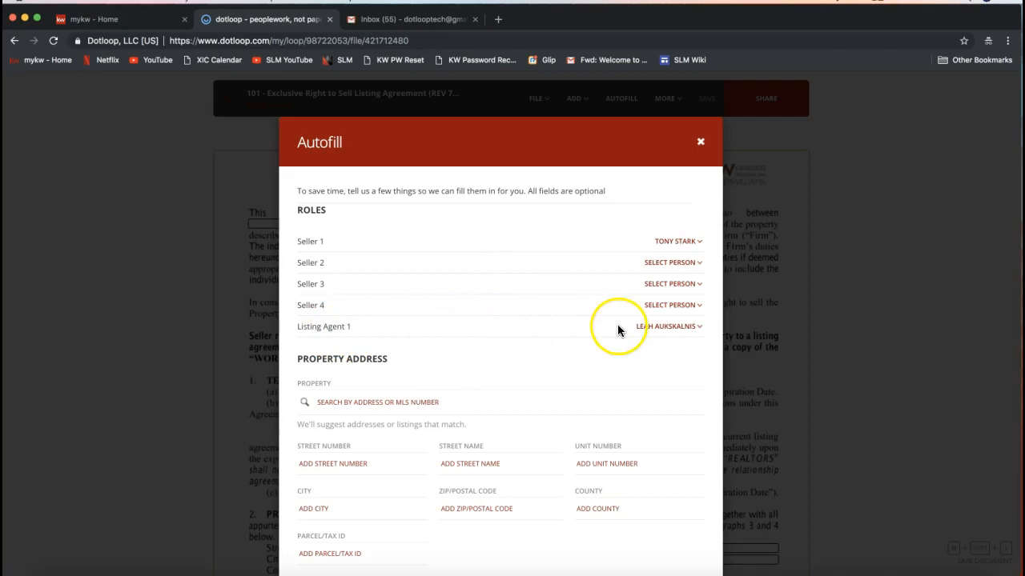
{"action": "left_click", "coordinate": [670, 328]}
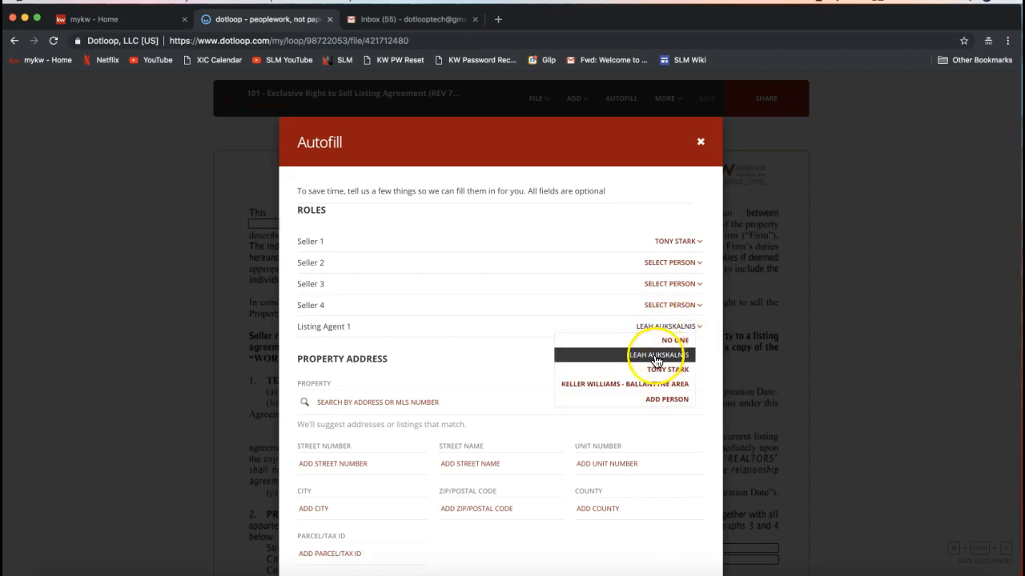
{"action": "left_click", "coordinate": [656, 361]}
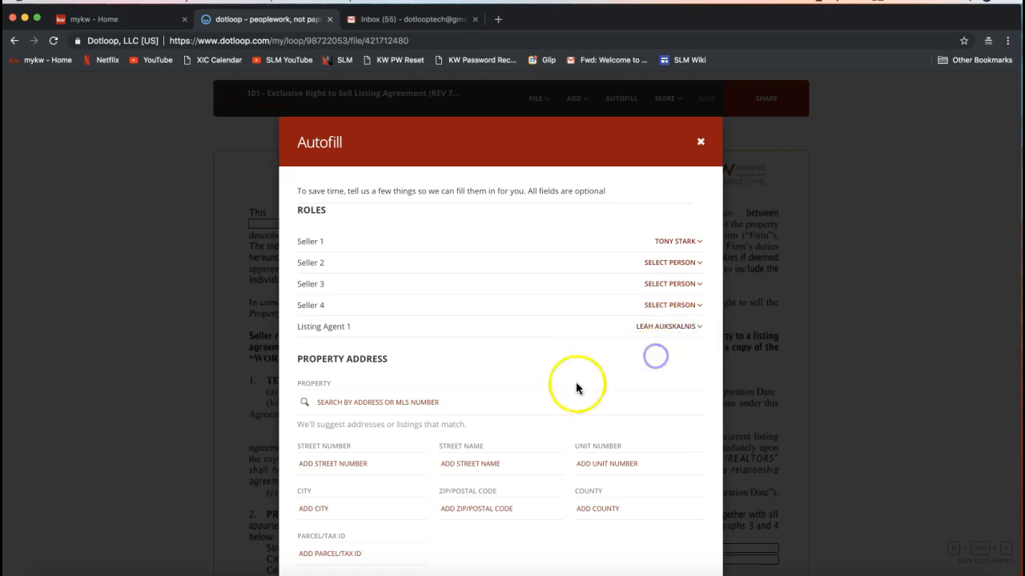
- Try searching the Autofill property field for 12 Do, then clear the search
{"action": "scroll", "coordinate": [505, 417], "scroll_direction": "down", "scroll_amount": 3}
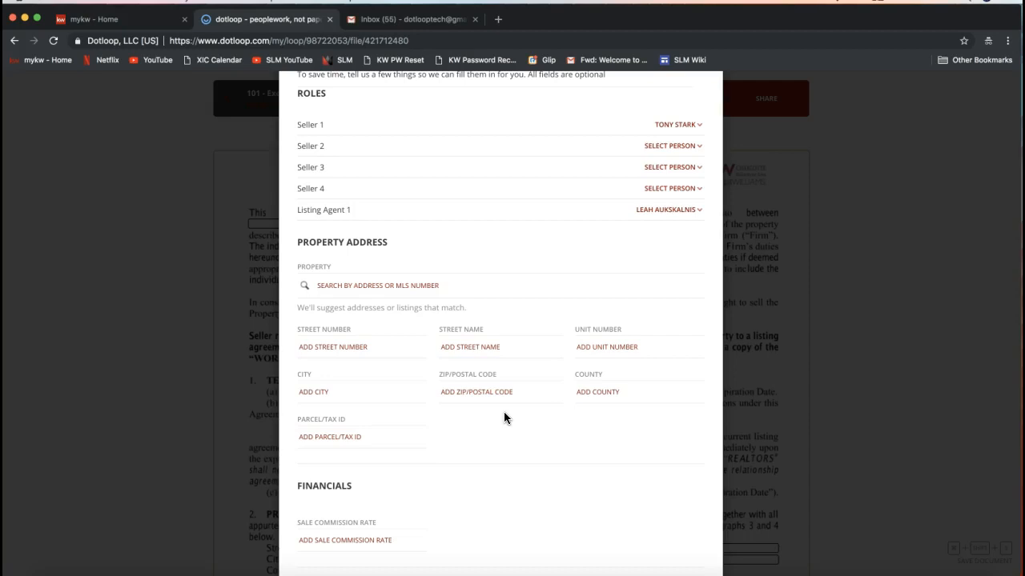
{"action": "left_click", "coordinate": [485, 349]}
{"action": "scroll", "coordinate": [488, 353], "scroll_direction": "up", "scroll_amount": 1}
{"action": "left_click", "coordinate": [422, 328]}
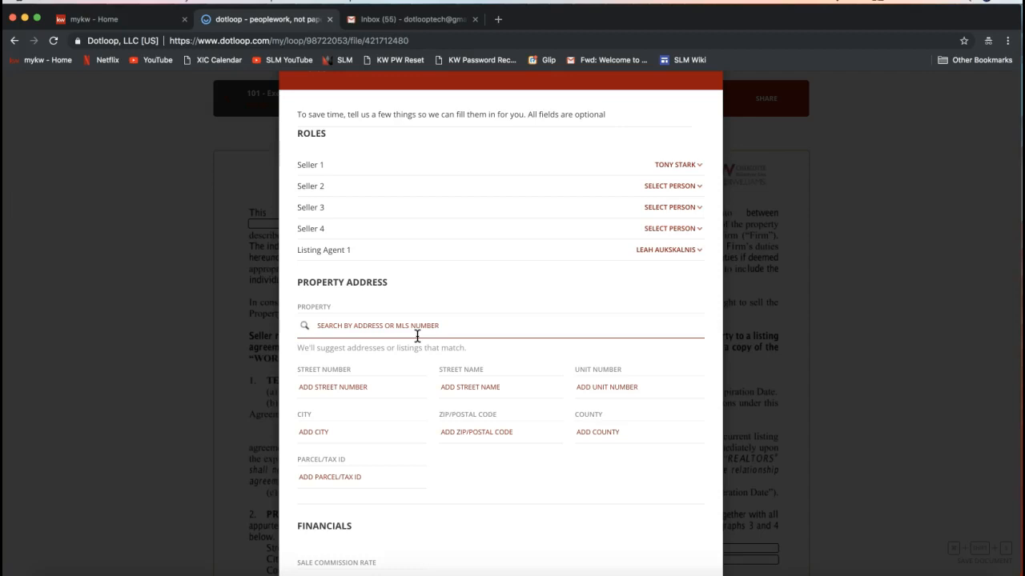
{"action": "left_click", "coordinate": [395, 330]}
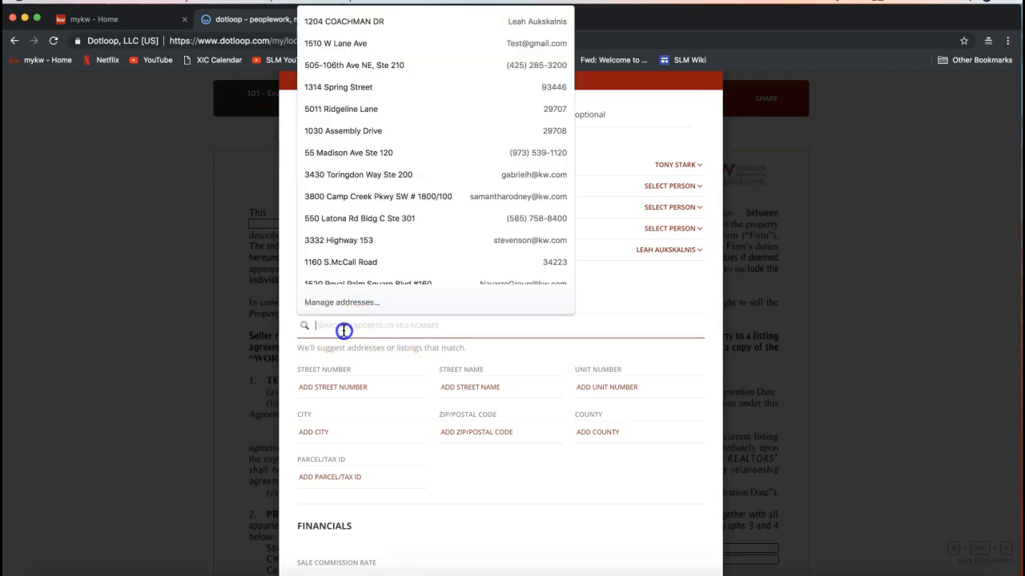
{"action": "type", "text": "12"}
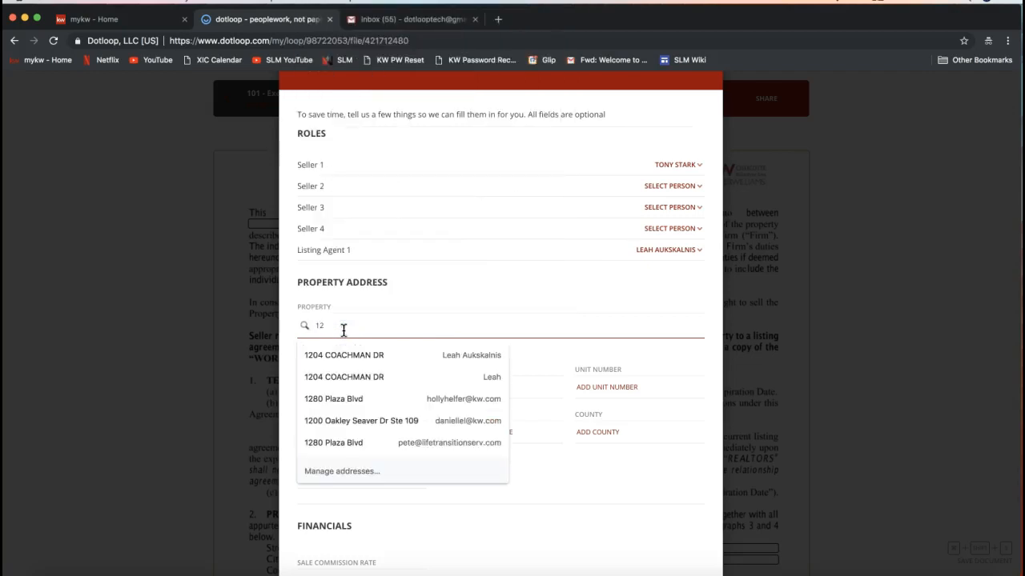
{"action": "type", "text": " Do"}
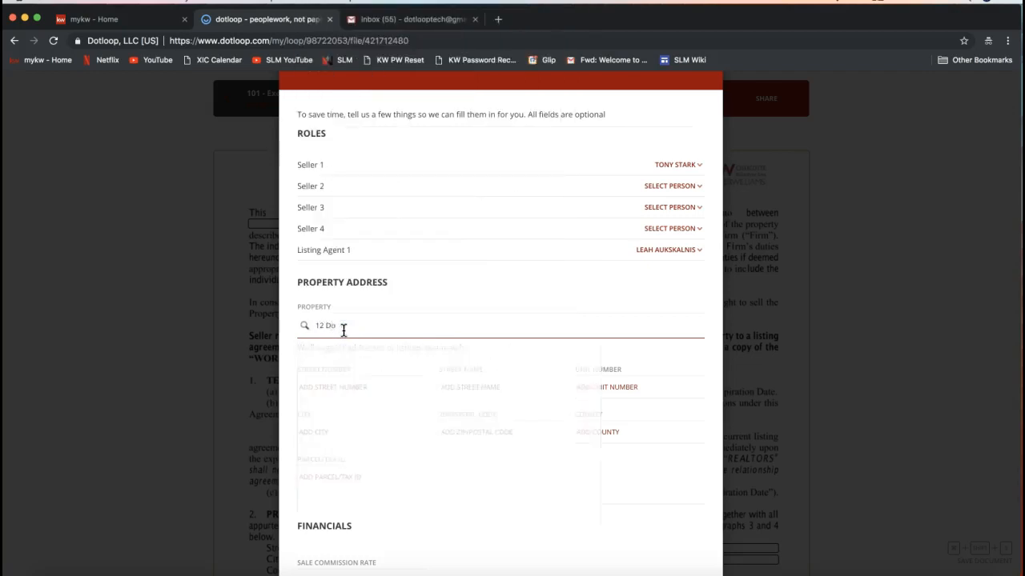
{"action": "type", "text": "t"}
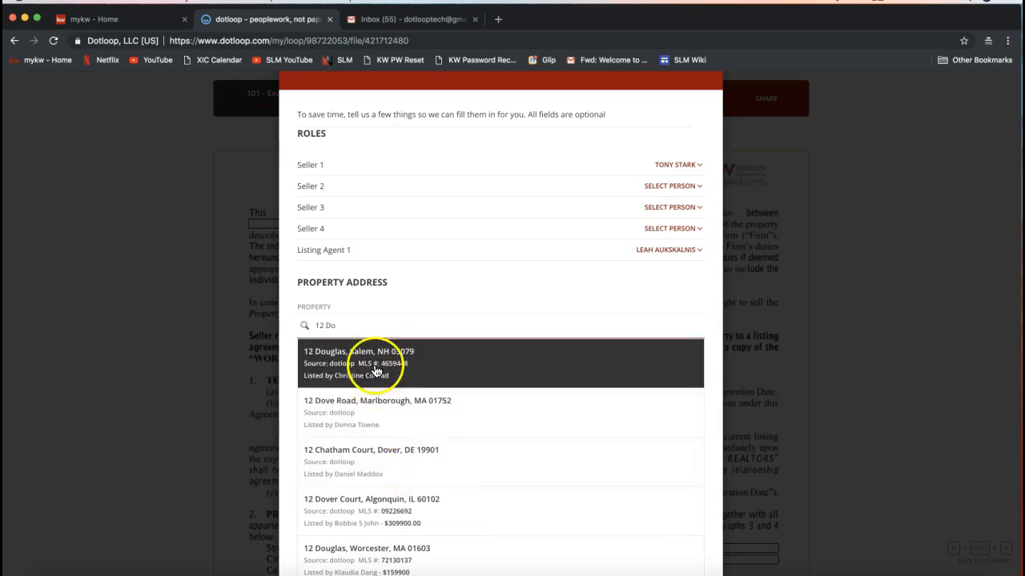
{"action": "triple_click", "coordinate": [355, 326]}
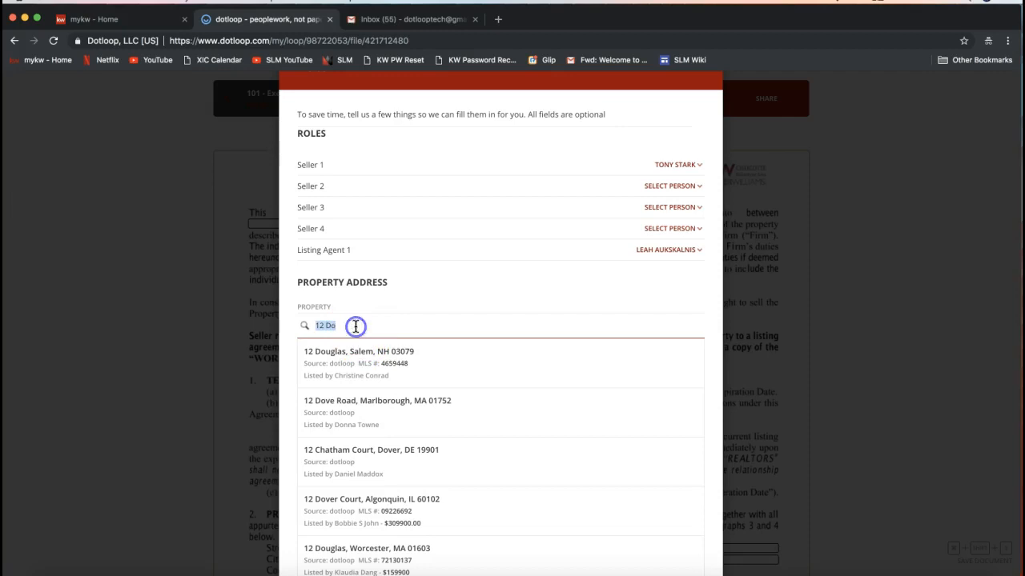
{"action": "key", "text": "BackSpace"}
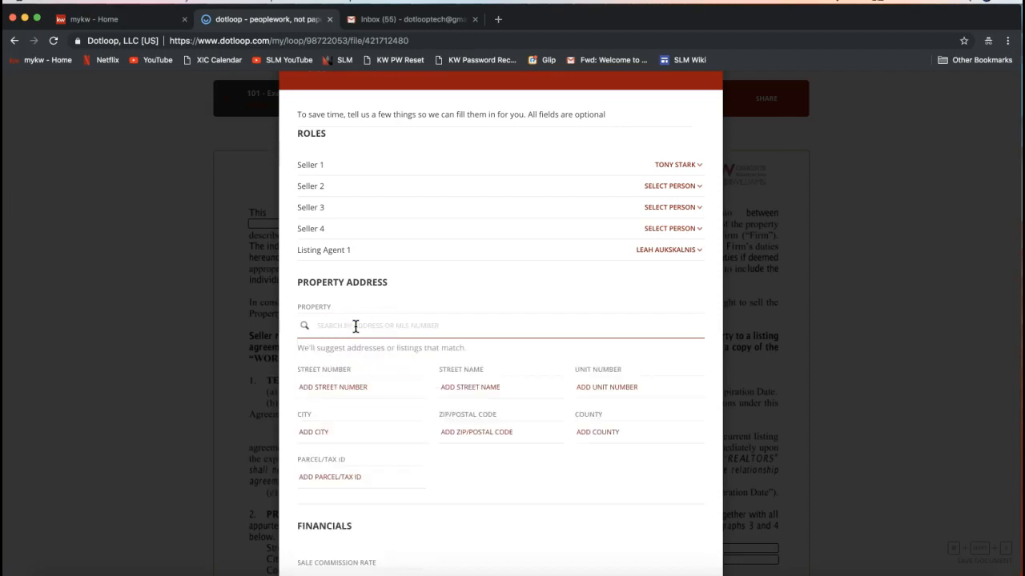
- Enter street number 21 and street name Dotloop Rocks Drive in the Autofill property address
{"action": "left_click", "coordinate": [366, 386]}
{"action": "left_click", "coordinate": [366, 387]}
{"action": "left_click", "coordinate": [339, 407]}
{"action": "left_click", "coordinate": [348, 388]}
{"action": "type", "text": "1"}
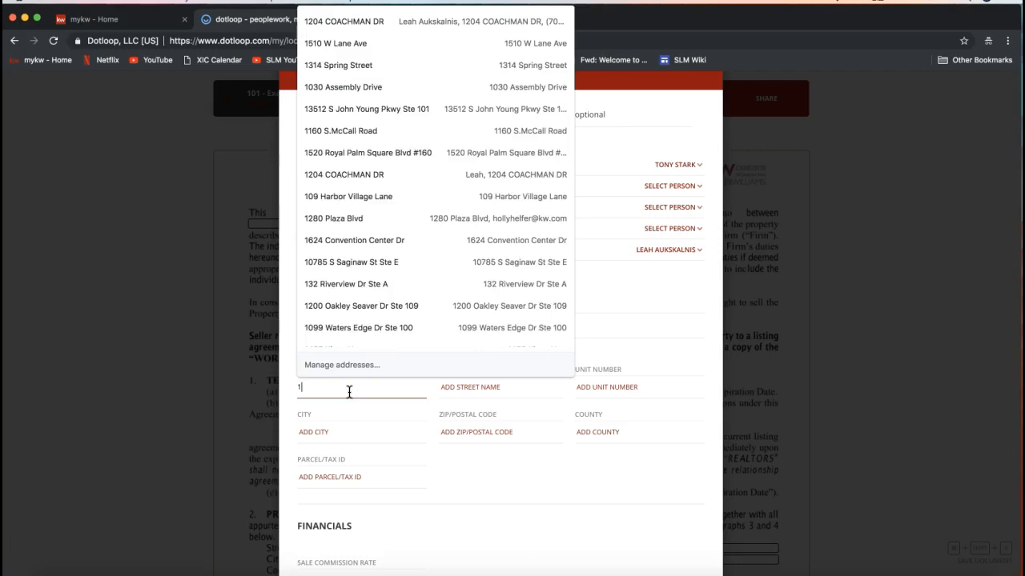
{"action": "key", "text": "BackSpace"}
{"action": "type", "text": "21"}
{"action": "key", "text": "Tab"}
{"action": "type", "text": "Dotloop Rock"}
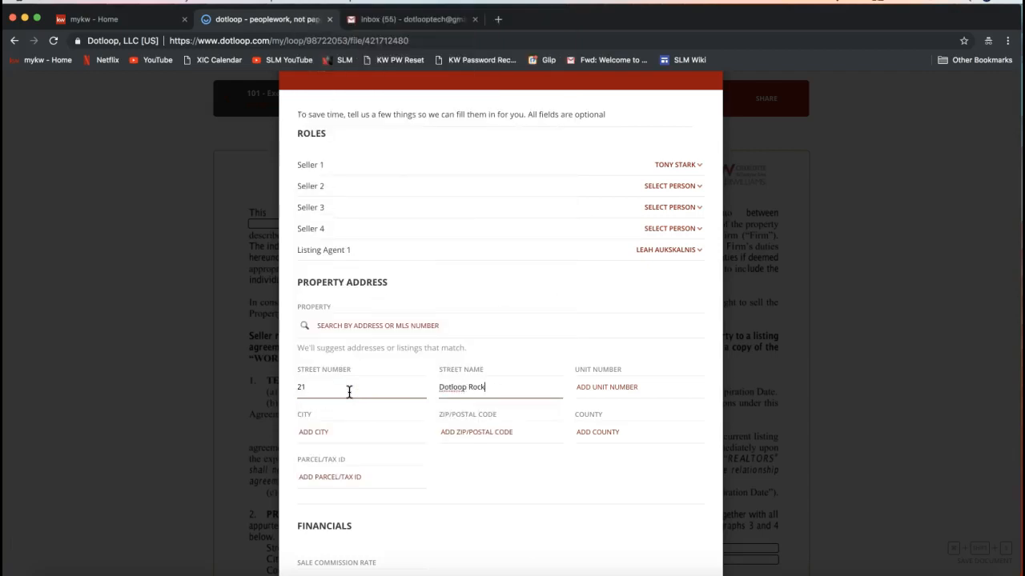
{"action": "type", "text": "s Drive"}
{"action": "key", "text": "Tab"}
- Enter city Charlotte, ZIP code 28173 and county Mecklenburg in the property address
{"action": "key", "text": "Tab"}
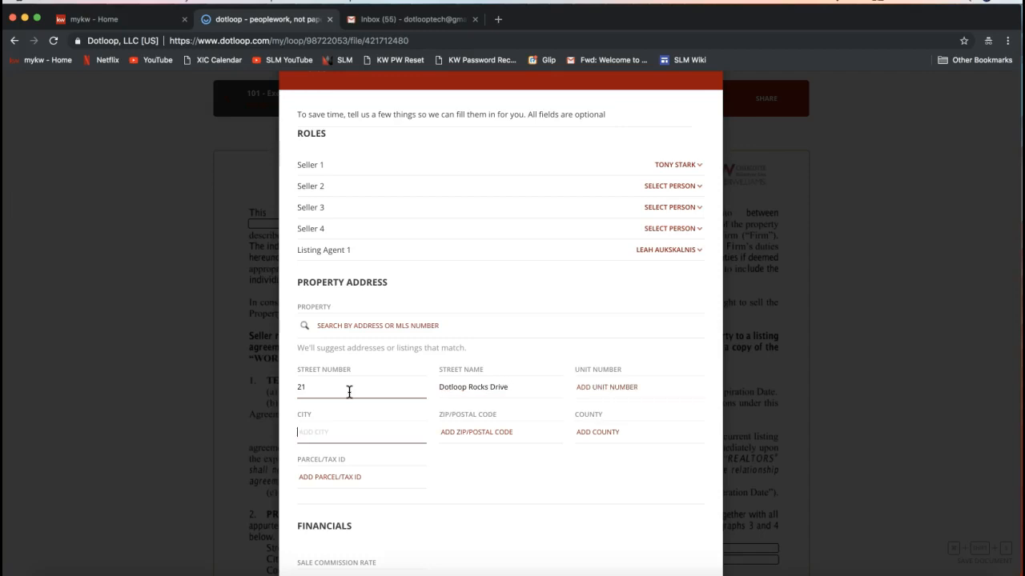
{"action": "type", "text": "Charlotte"}
{"action": "key", "text": "Tab"}
{"action": "type", "text": "28173"}
{"action": "key", "text": "Tab"}
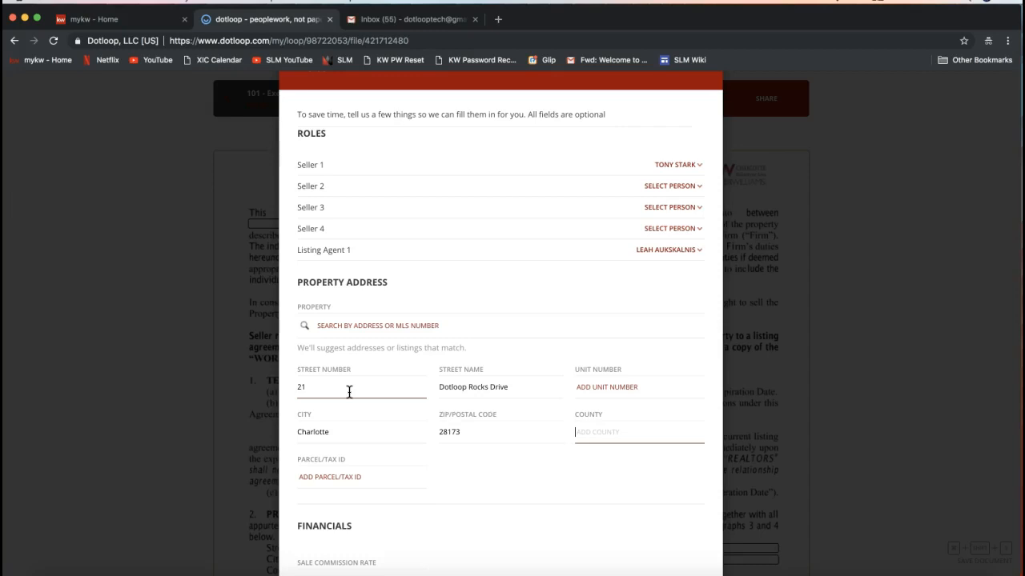
{"action": "type", "text": "Mecklenburg"}
{"action": "left_click", "coordinate": [481, 393]}
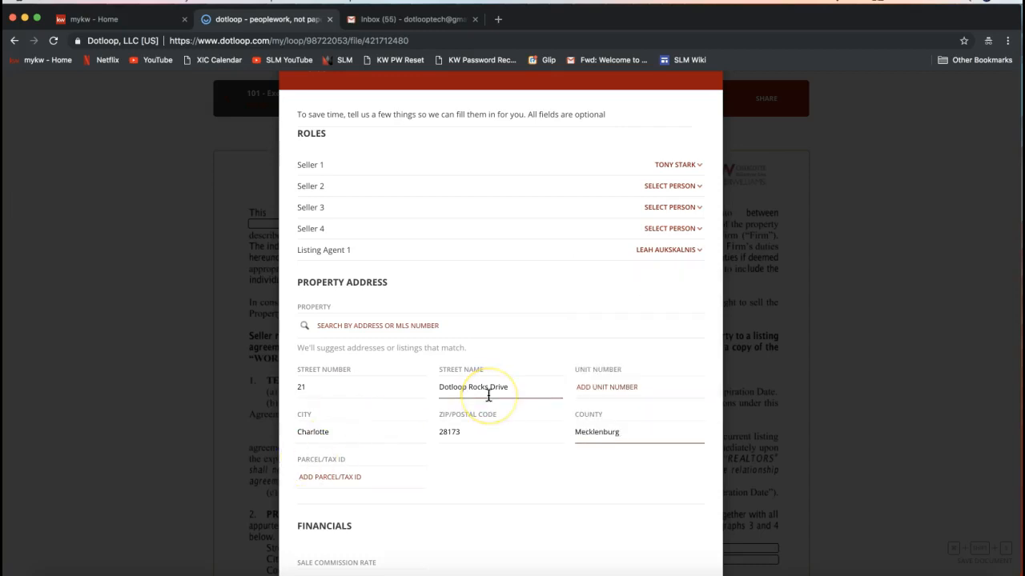
- Scroll through the Autofill form and apply the entered roles and property details to the document
{"action": "scroll", "coordinate": [488, 394], "scroll_direction": "down", "scroll_amount": 2}
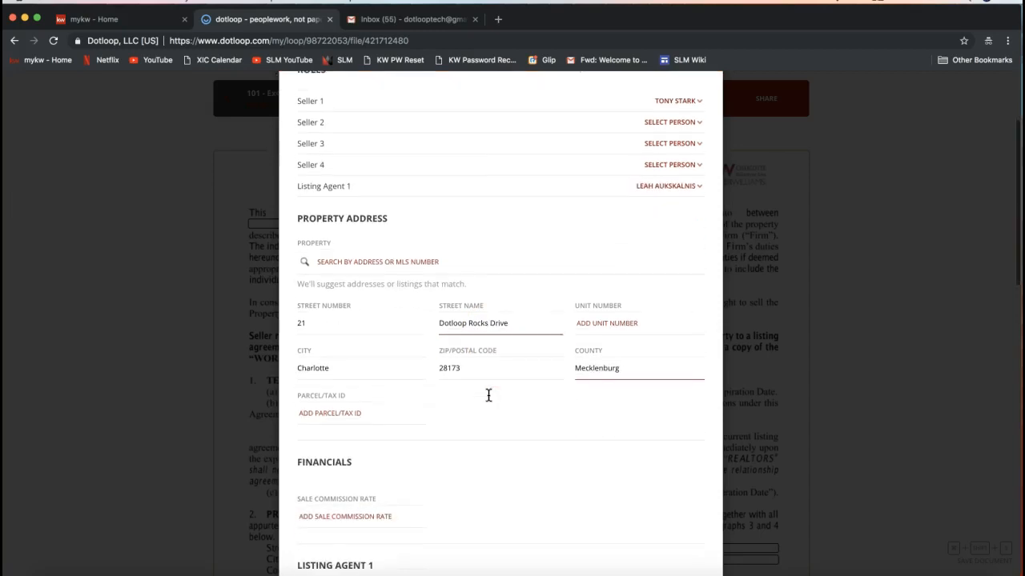
{"action": "left_click", "coordinate": [340, 345]}
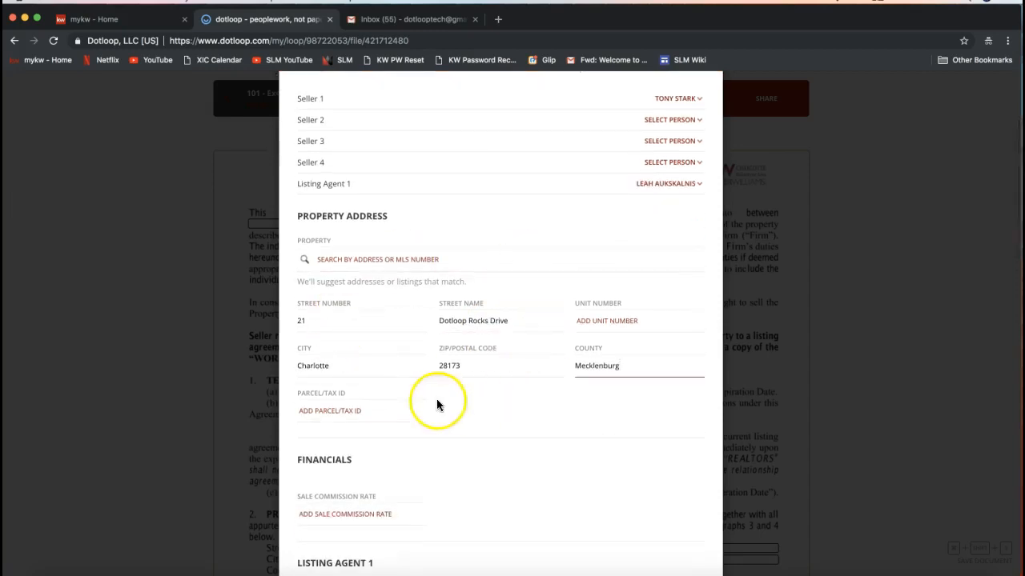
{"action": "scroll", "coordinate": [382, 355], "scroll_direction": "down", "scroll_amount": 4}
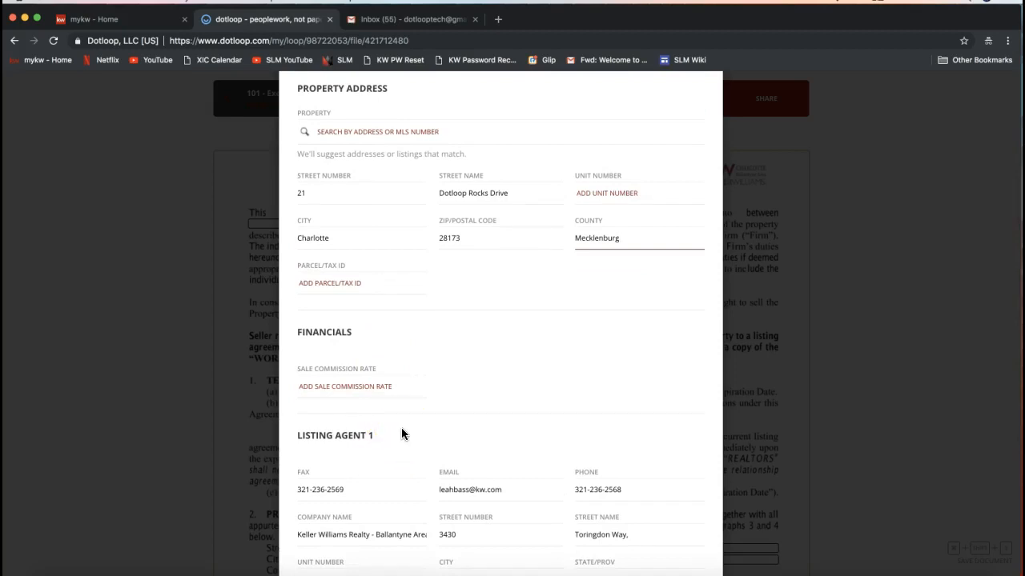
{"action": "scroll", "coordinate": [403, 432], "scroll_direction": "down", "scroll_amount": 2}
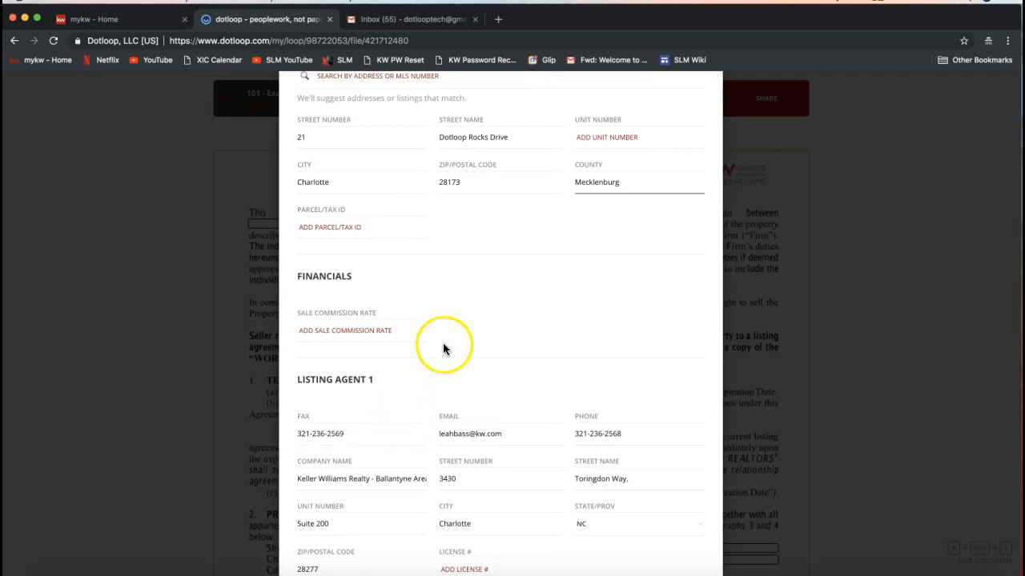
{"action": "scroll", "coordinate": [444, 347], "scroll_direction": "down", "scroll_amount": 3}
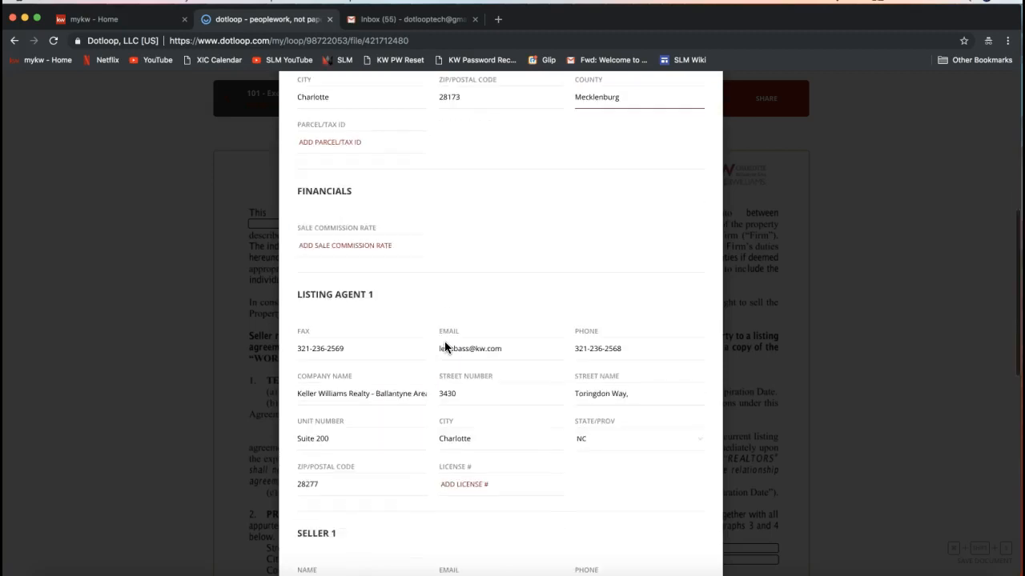
{"action": "scroll", "coordinate": [445, 347], "scroll_direction": "down", "scroll_amount": 10}
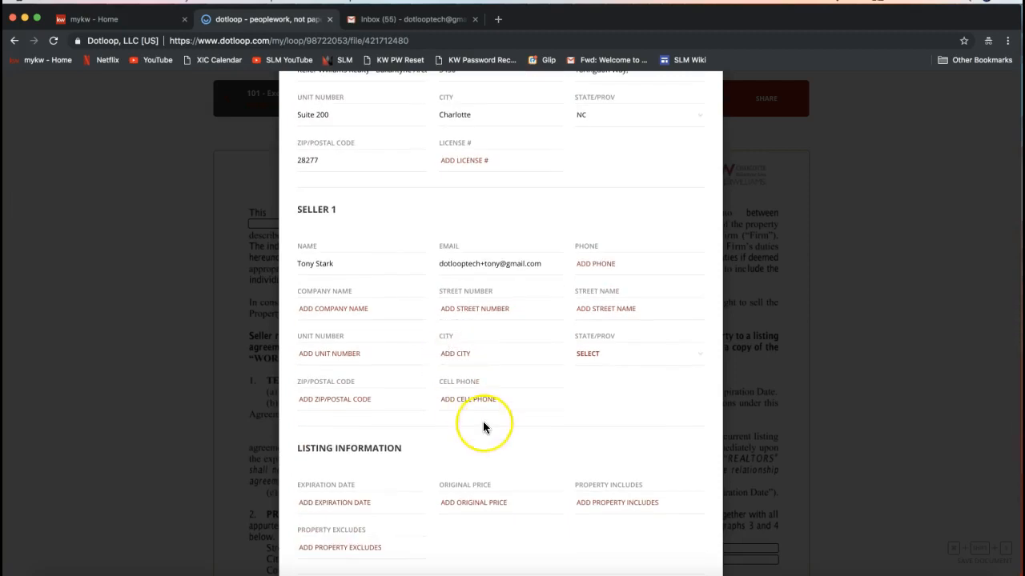
{"action": "scroll", "coordinate": [483, 424], "scroll_direction": "down", "scroll_amount": 8}
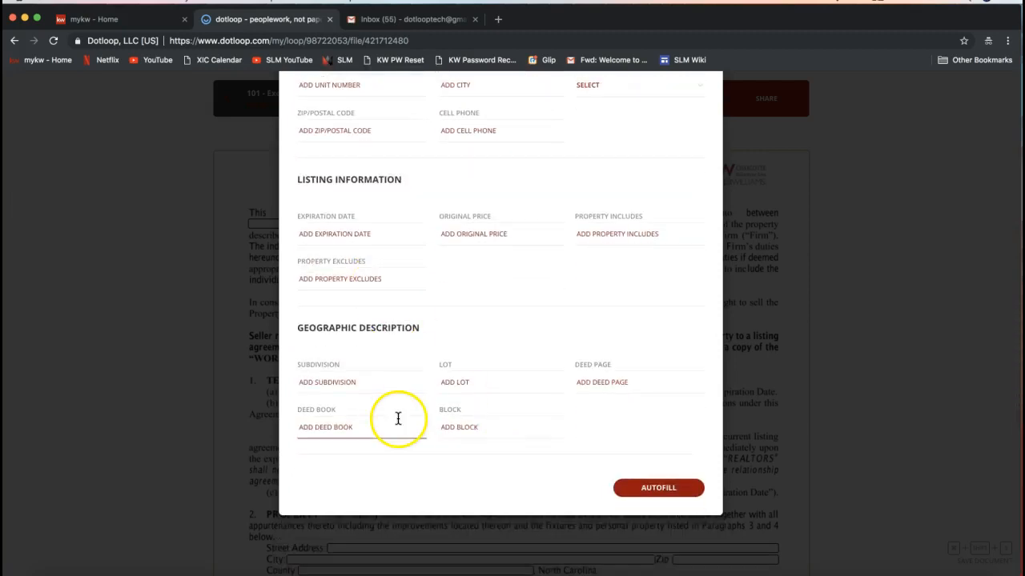
{"action": "left_click", "coordinate": [654, 496]}
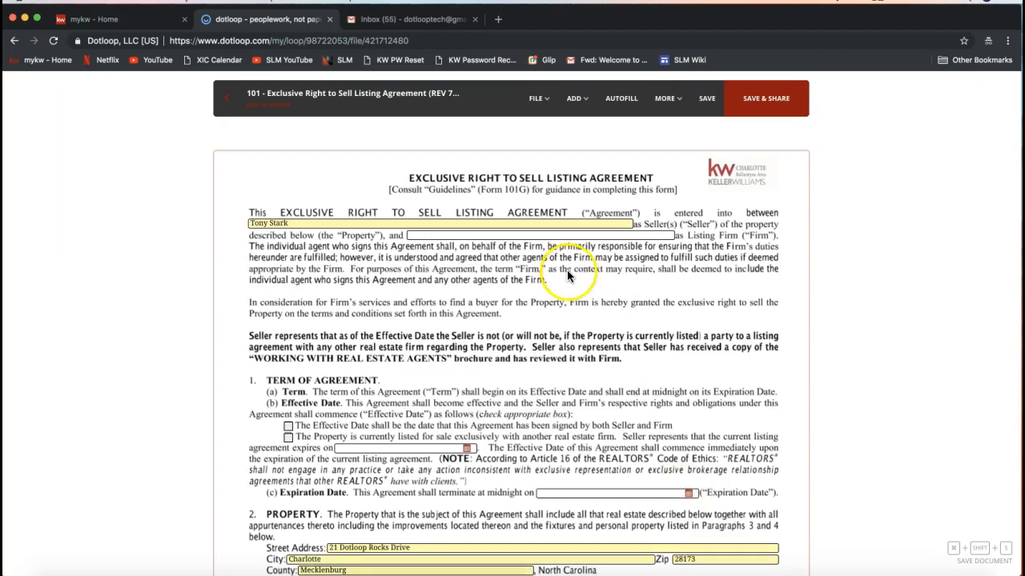
- Start hosting an in-person signing for the seller, saving the document's unsaved changes first
{"action": "scroll", "coordinate": [409, 292], "scroll_direction": "down", "scroll_amount": 1}
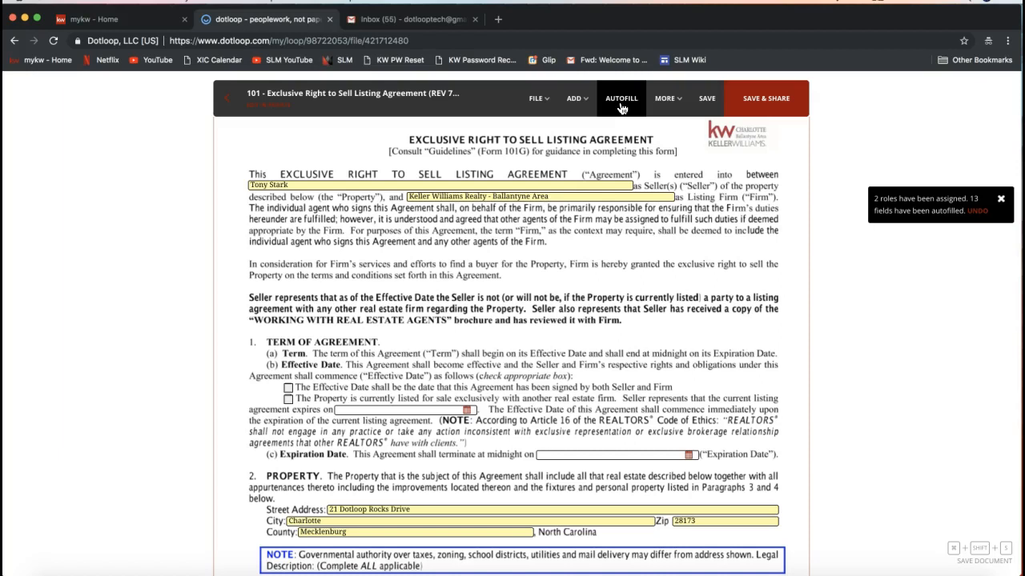
{"action": "left_click", "coordinate": [665, 103]}
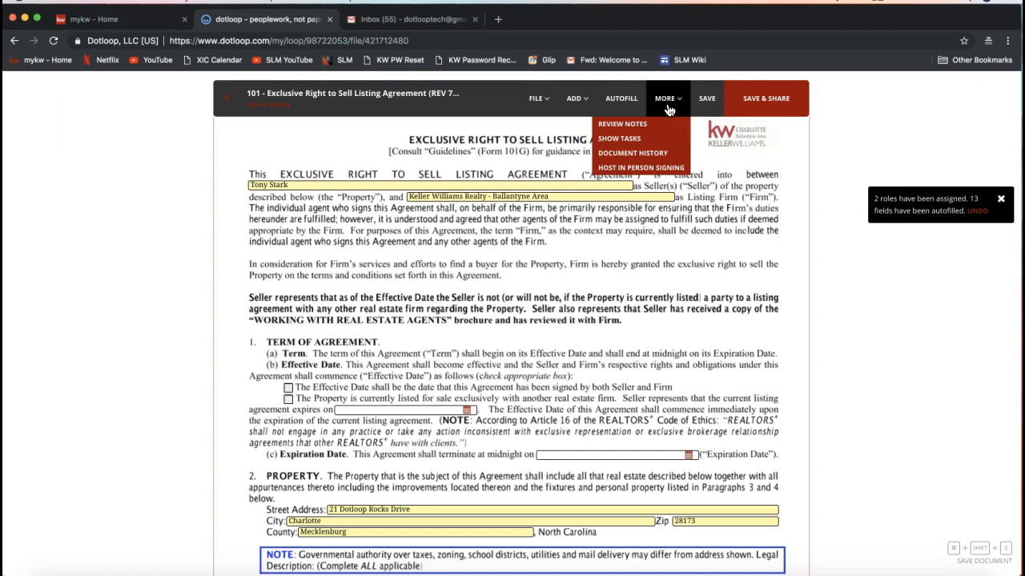
{"action": "left_click", "coordinate": [633, 169]}
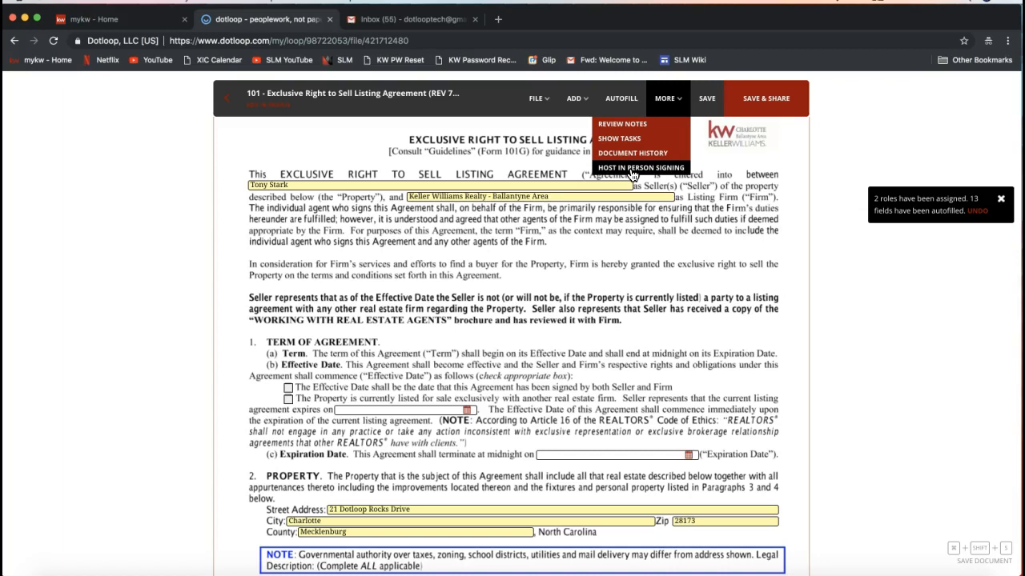
{"action": "left_click", "coordinate": [633, 171]}
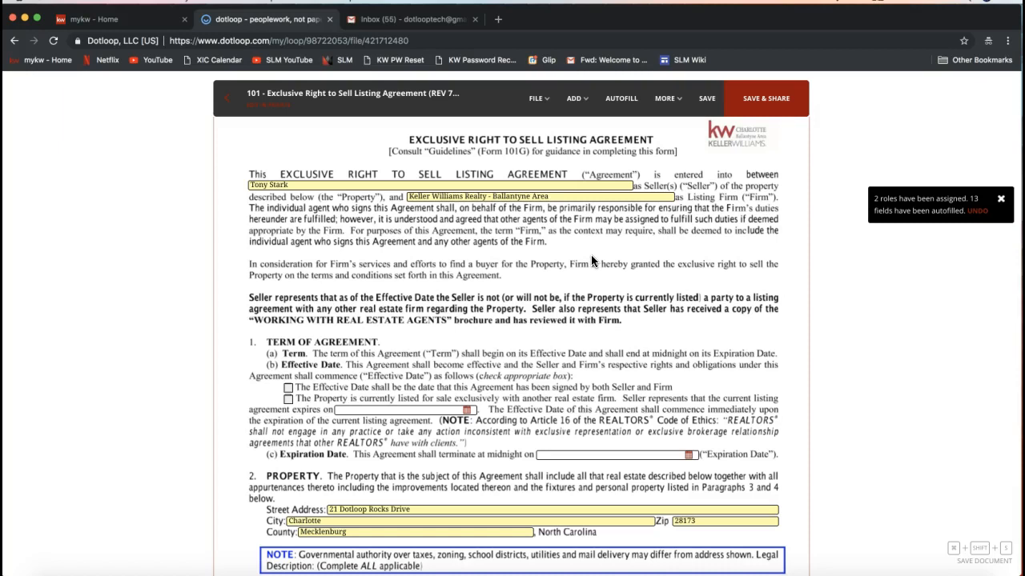
{"action": "left_click", "coordinate": [664, 100]}
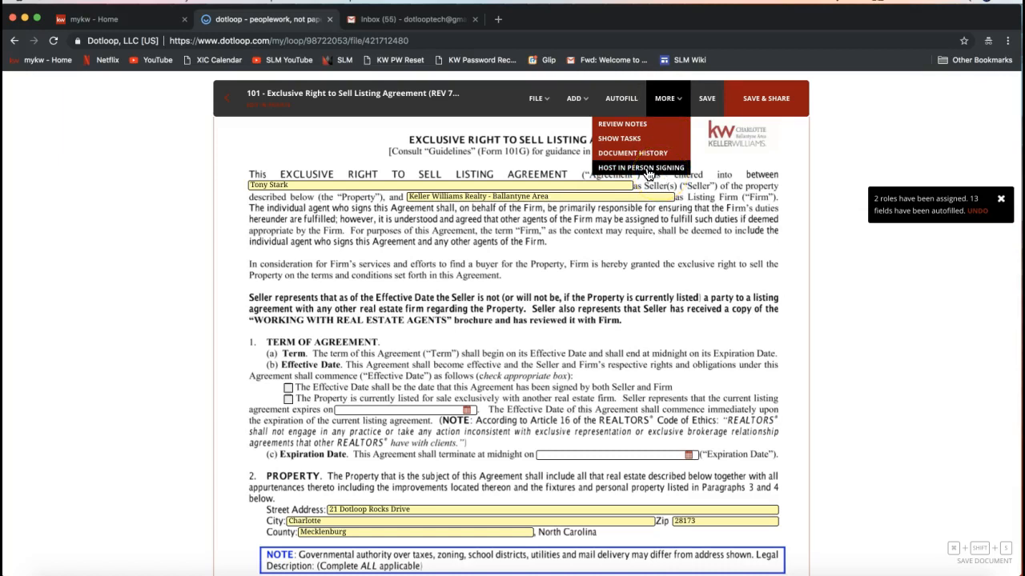
{"action": "left_click", "coordinate": [648, 175]}
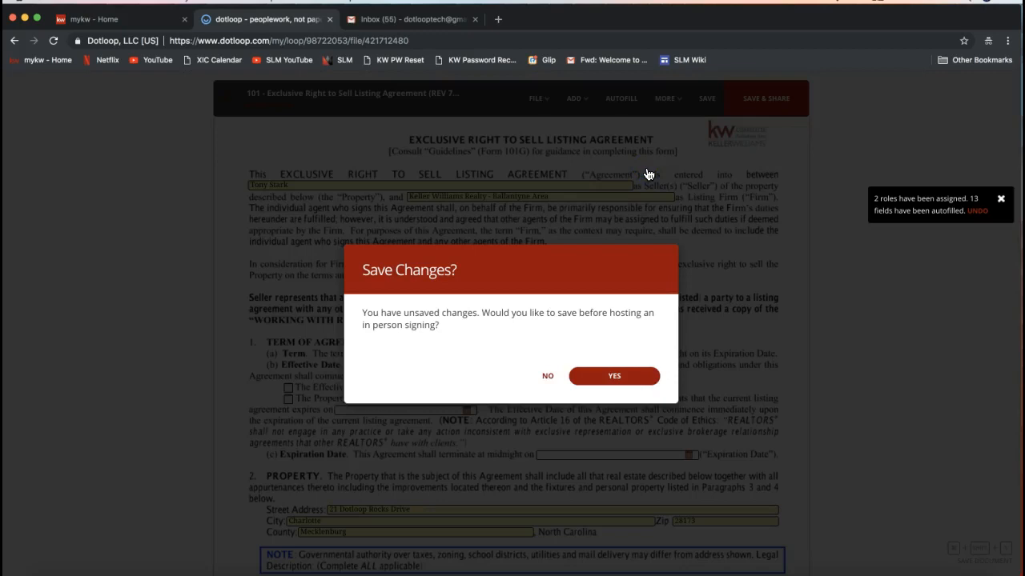
{"action": "left_click", "coordinate": [607, 390]}
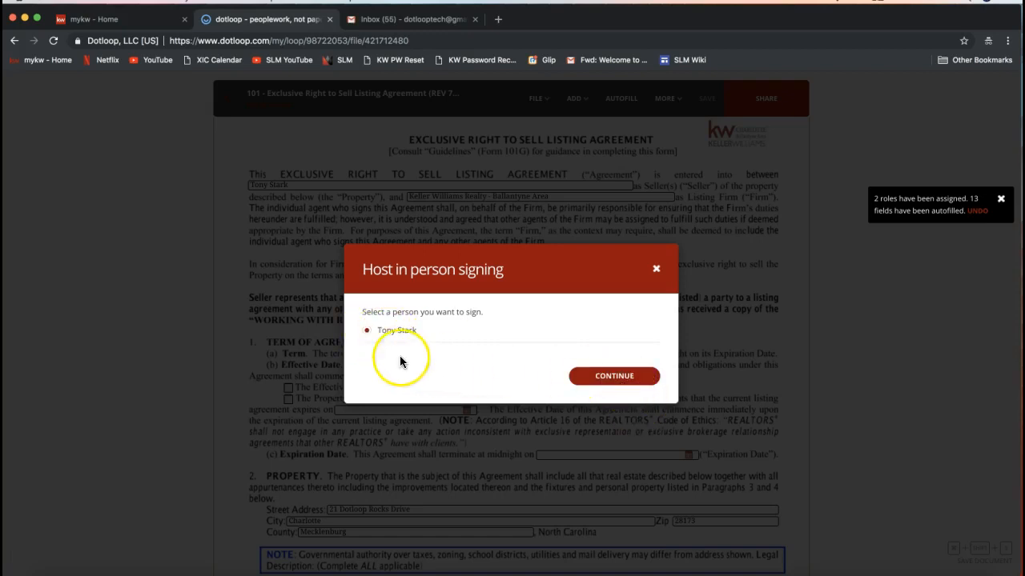
{"action": "left_click", "coordinate": [651, 383]}
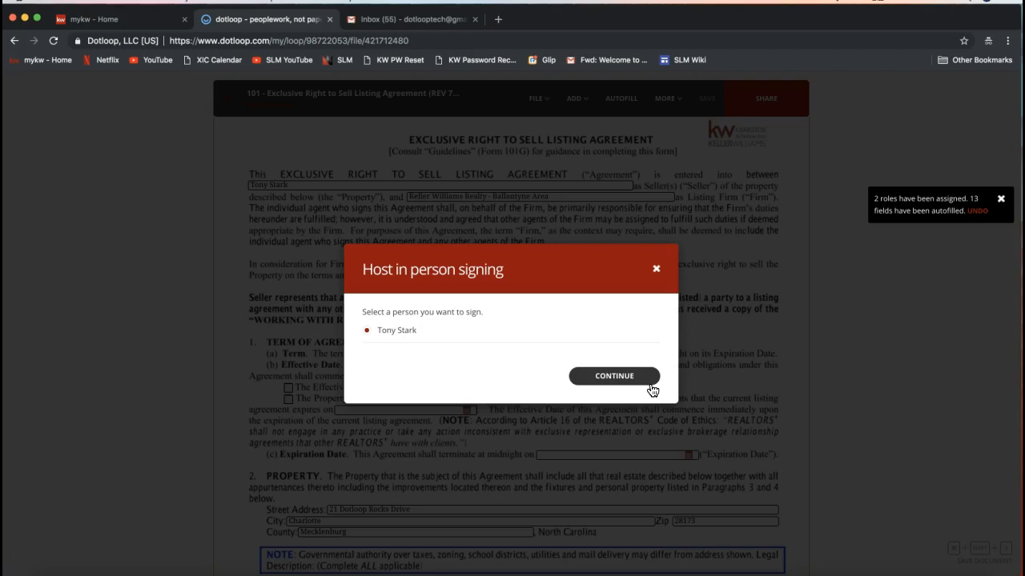
- Switch to join.me and send the chat message "Will you let me know if you can still hear me?" to everyone
{"action": "left_click", "coordinate": [692, 573]}
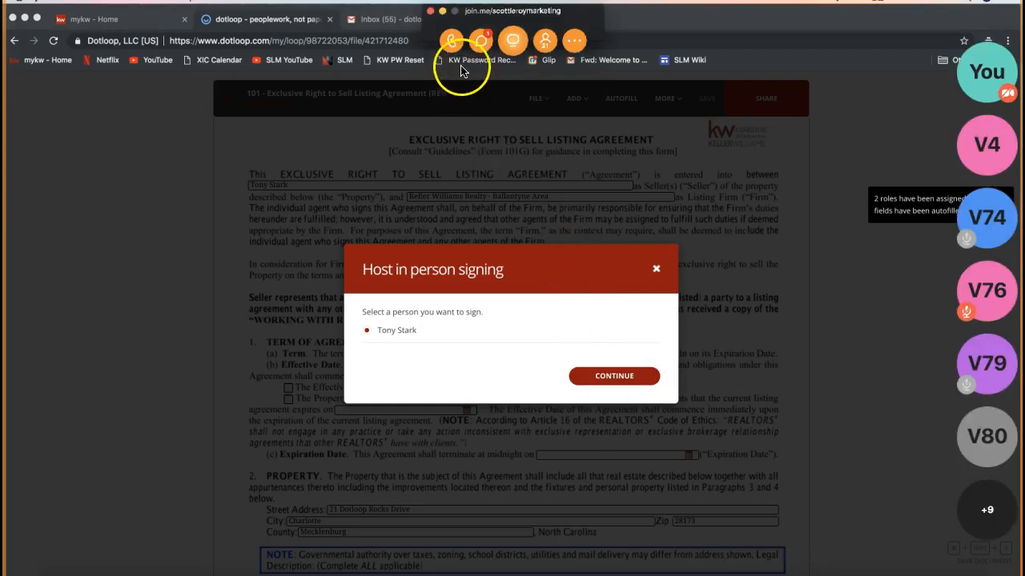
{"action": "left_click", "coordinate": [482, 40]}
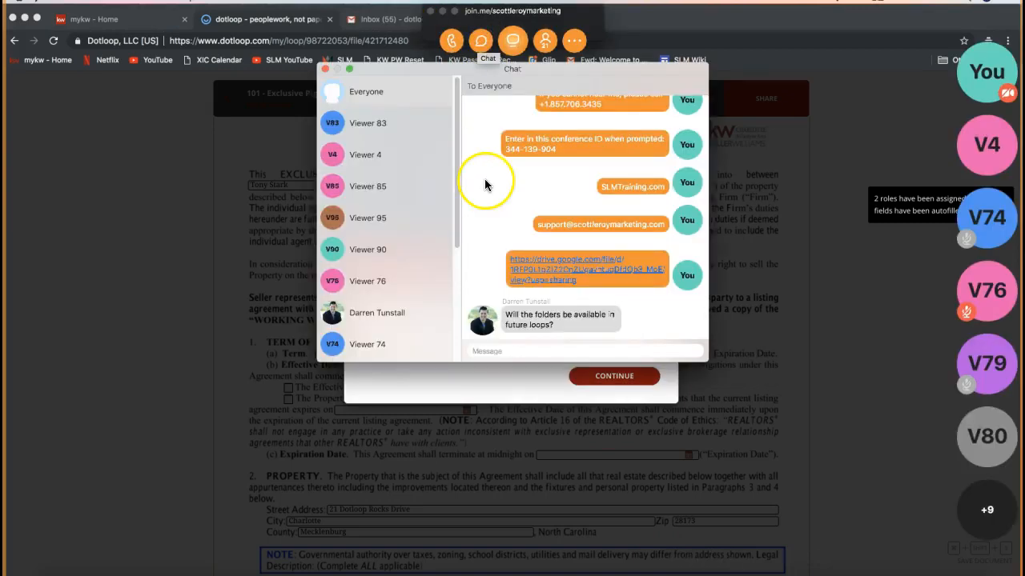
{"action": "left_click", "coordinate": [490, 349]}
{"action": "type", "text": "will you let me know if you can still hear me?"}
{"action": "key", "text": "Return"}
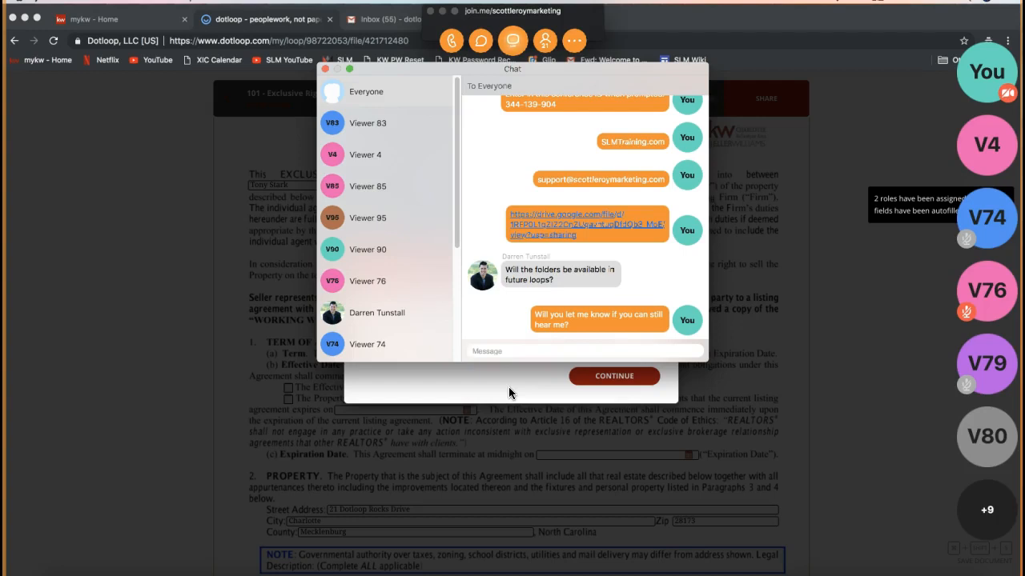
{"action": "left_click", "coordinate": [506, 381]}
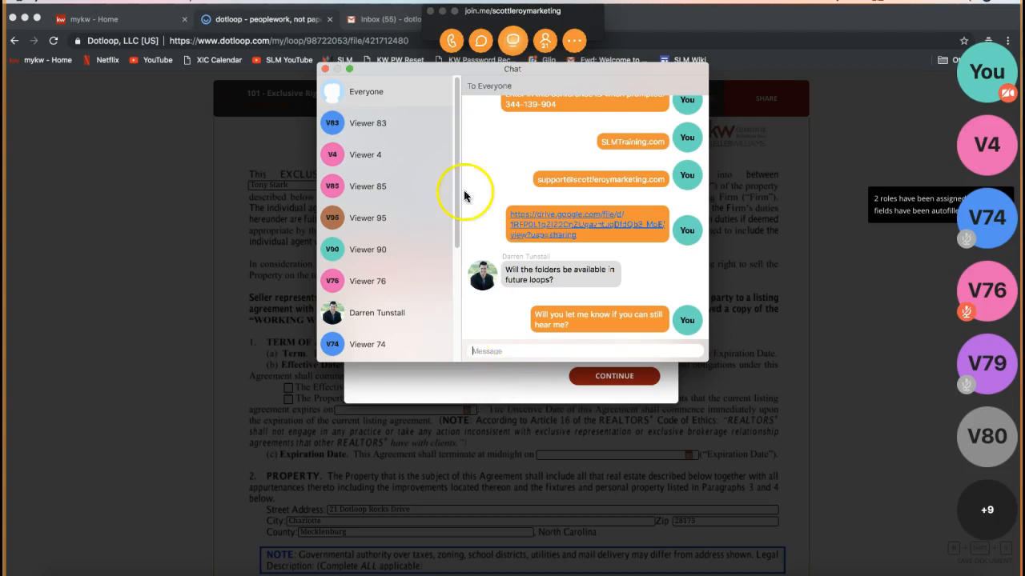
{"action": "left_click", "coordinate": [326, 74]}
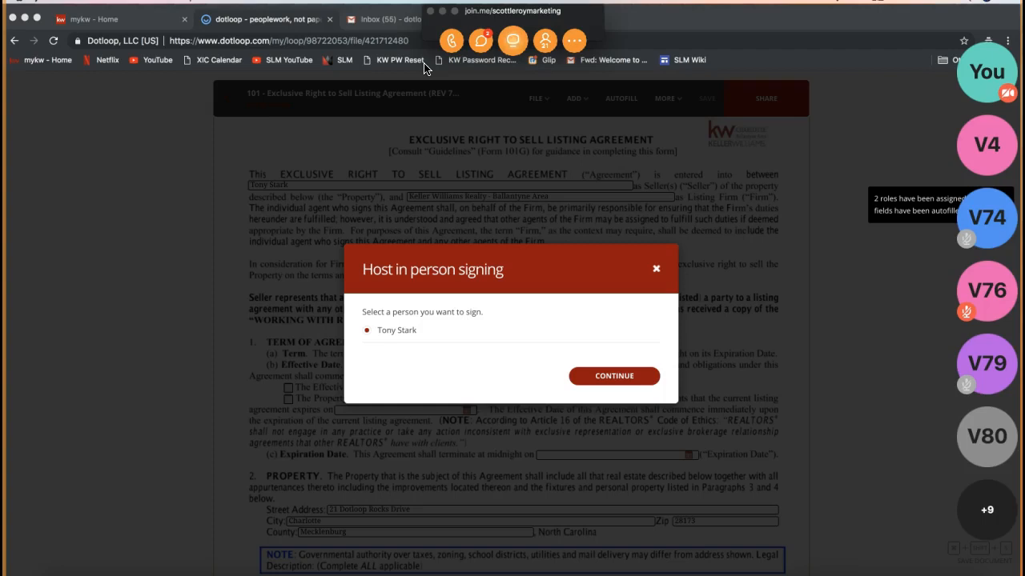
{"action": "left_click", "coordinate": [442, 12]}
{"action": "left_click", "coordinate": [338, 183]}
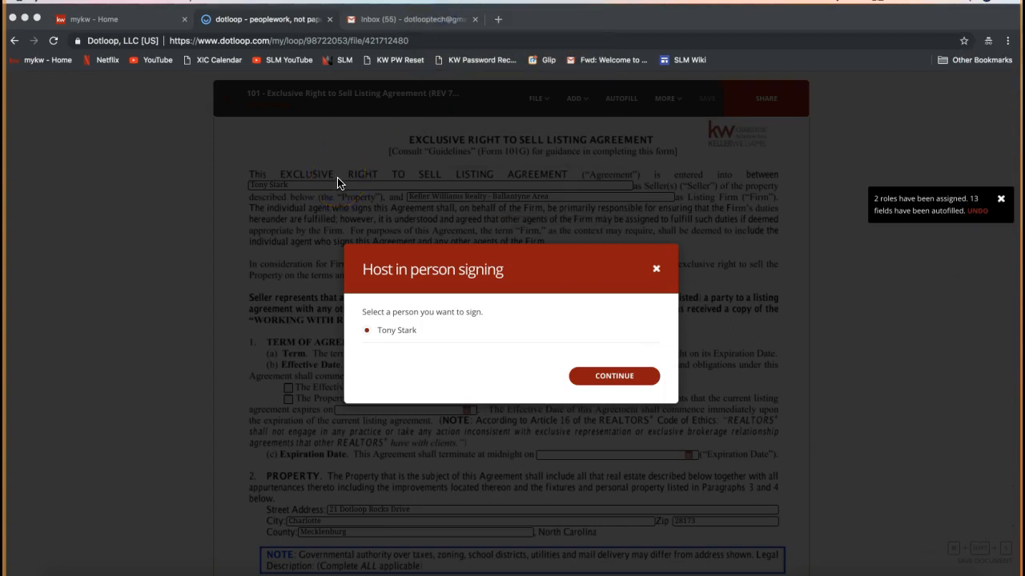
- Close the in-person signing dialog without continuing
{"action": "left_click", "coordinate": [656, 273]}
{"action": "left_click", "coordinate": [665, 98]}
{"action": "left_click", "coordinate": [655, 169]}
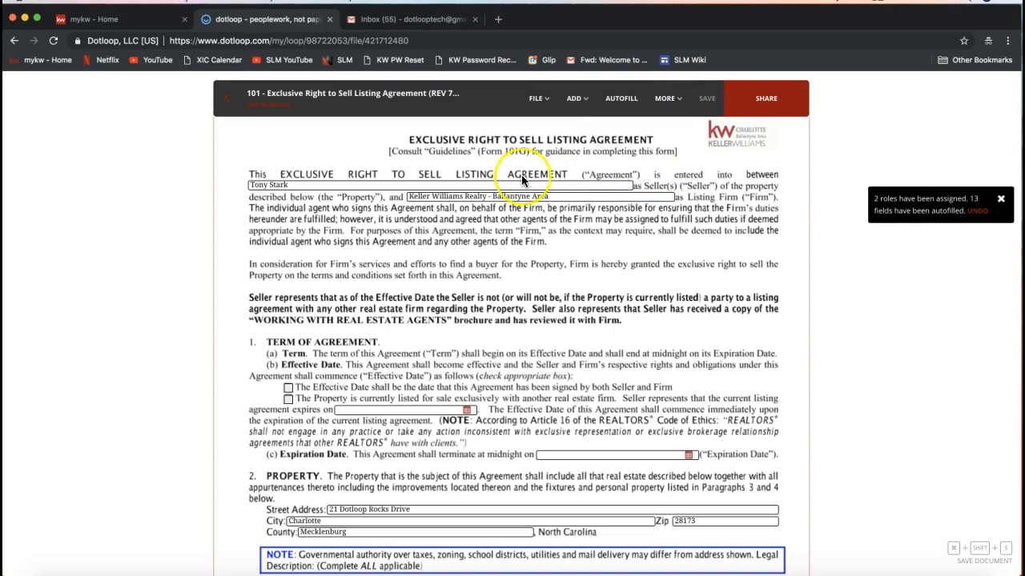
- Leave the listing agreement editor and return to the loop's overview page
{"action": "left_click", "coordinate": [481, 184]}
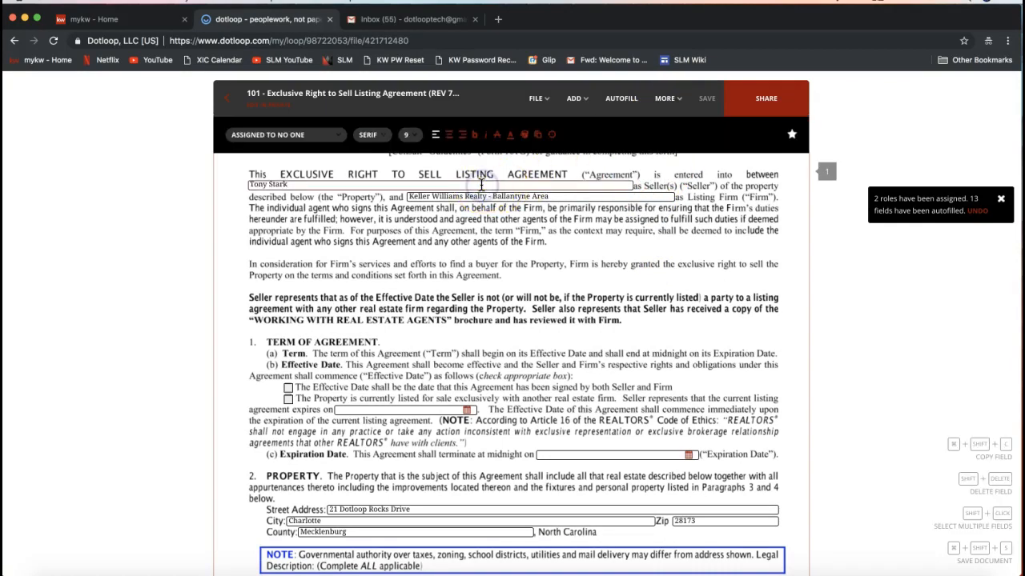
{"action": "left_click", "coordinate": [304, 255]}
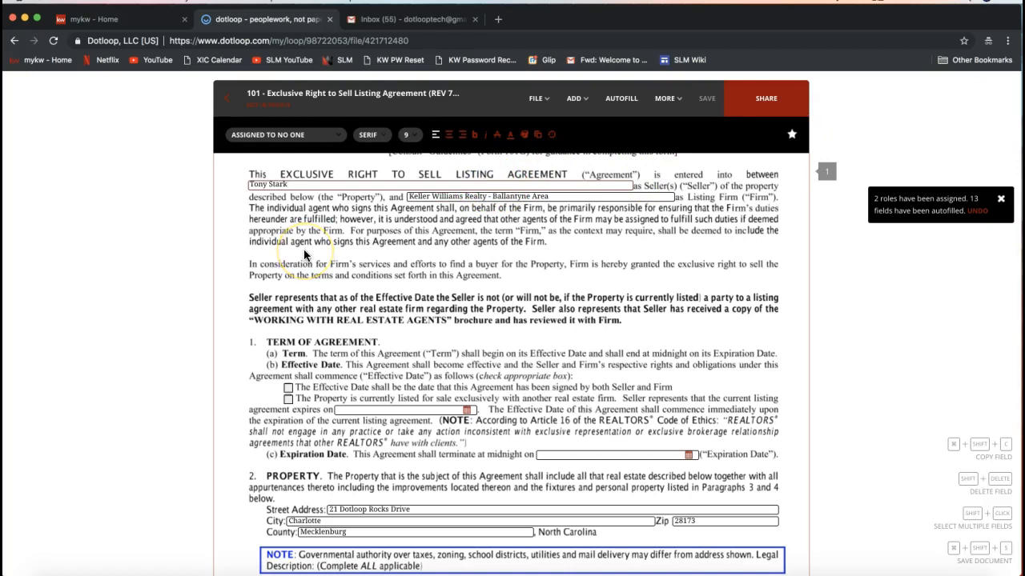
{"action": "left_click", "coordinate": [226, 191]}
{"action": "left_click", "coordinate": [207, 163]}
{"action": "left_click", "coordinate": [217, 131]}
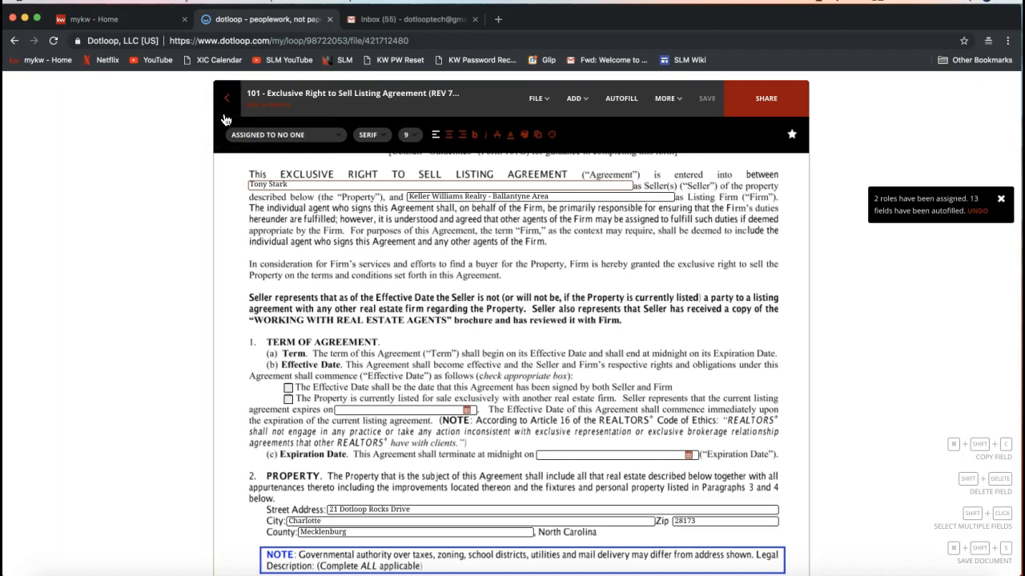
{"action": "left_click", "coordinate": [223, 98]}
{"action": "left_click", "coordinate": [231, 104]}
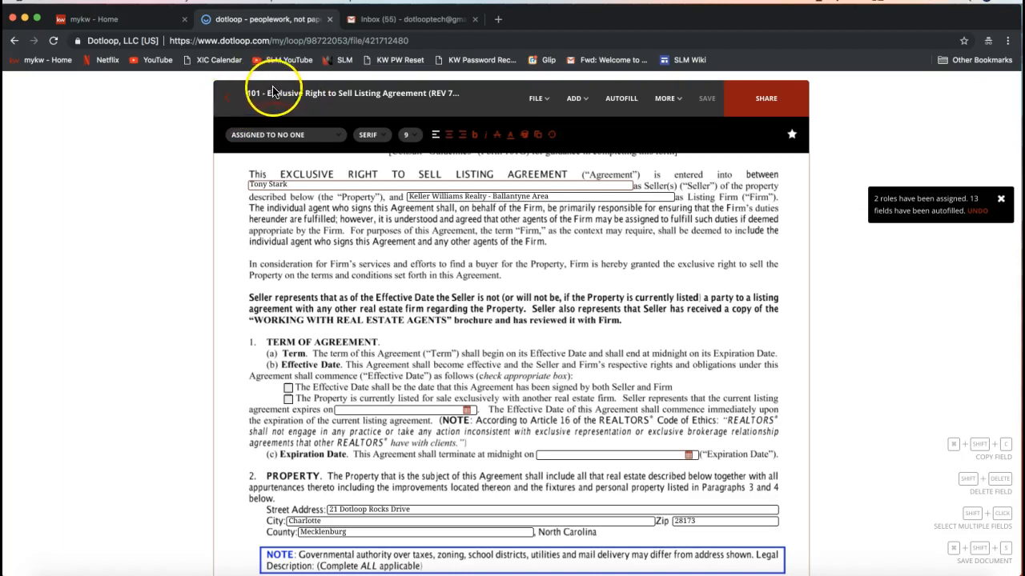
{"action": "left_click", "coordinate": [228, 108]}
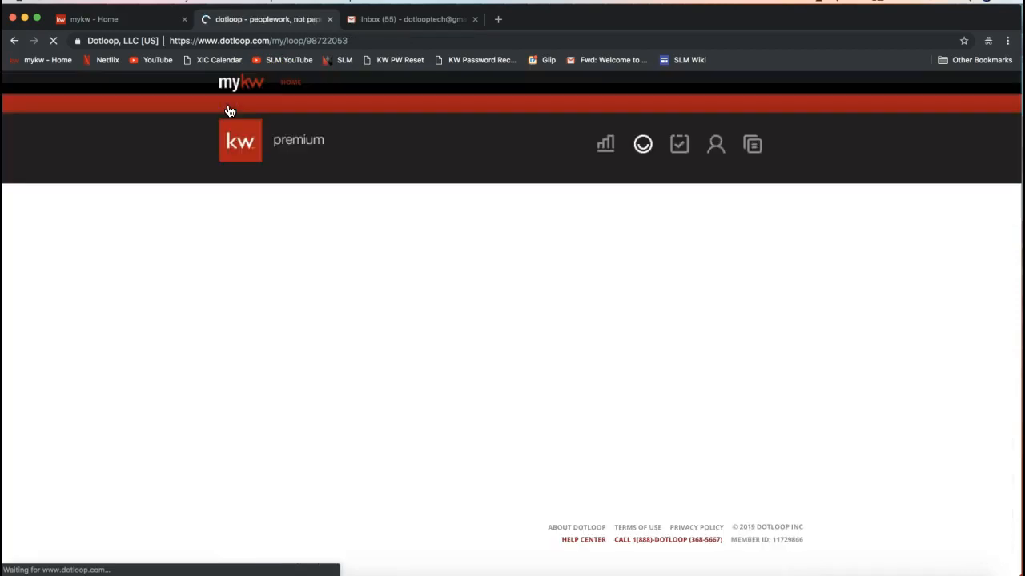
- Make a copy of the 101 Exclusive Right to Sell Listing Agreement as a flat PDF to a loop
{"action": "scroll", "coordinate": [229, 110], "scroll_direction": "down", "scroll_amount": 3}
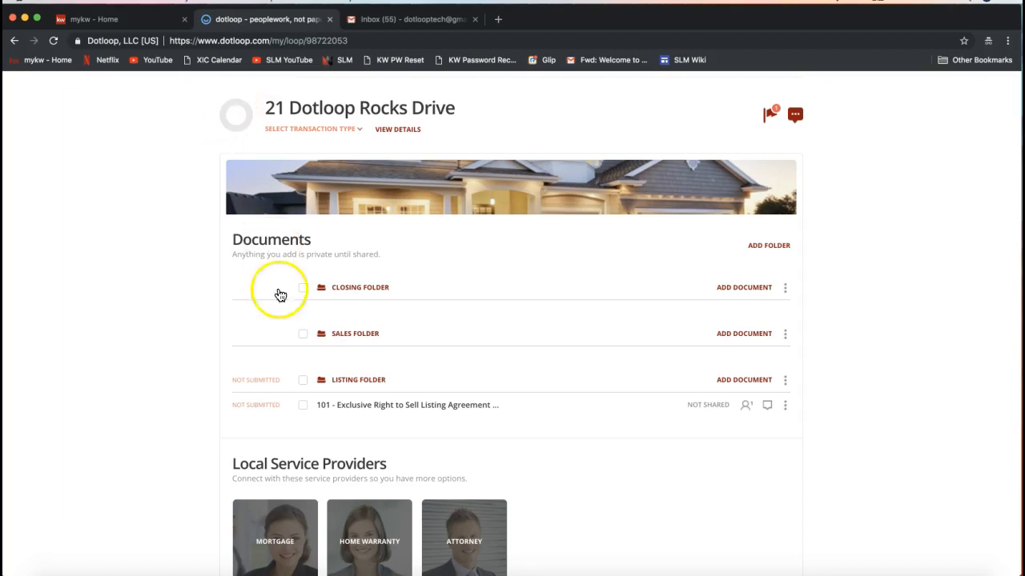
{"action": "left_click", "coordinate": [786, 406]}
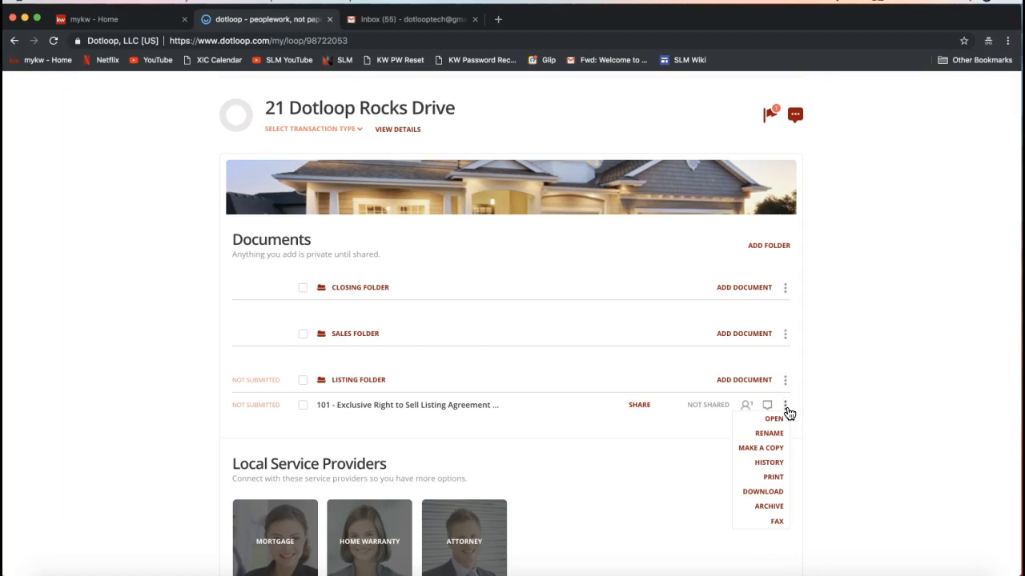
{"action": "left_click", "coordinate": [757, 454]}
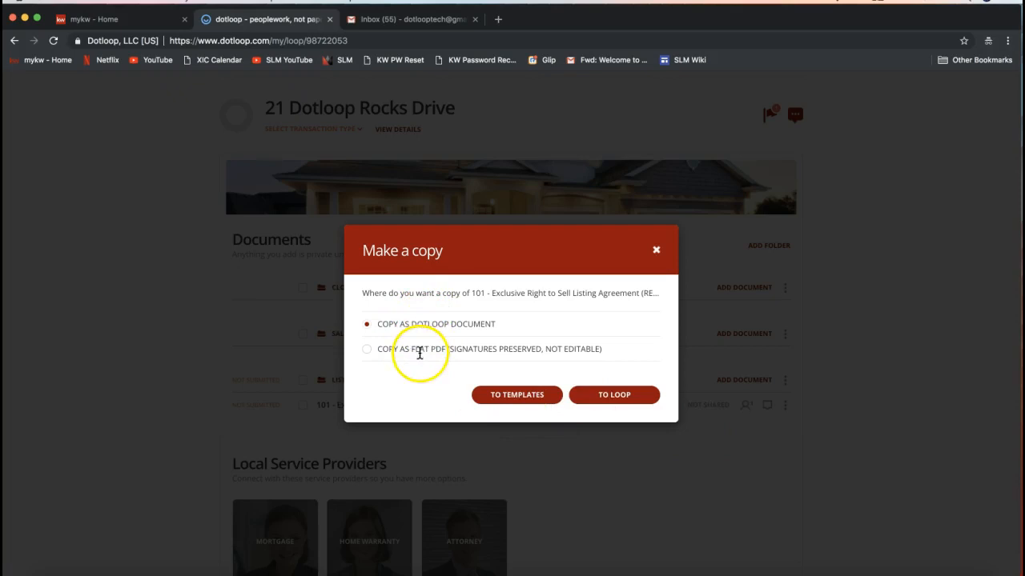
{"action": "left_click", "coordinate": [378, 323]}
{"action": "left_click_drag", "start_coordinate": [378, 322], "coordinate": [496, 323]}
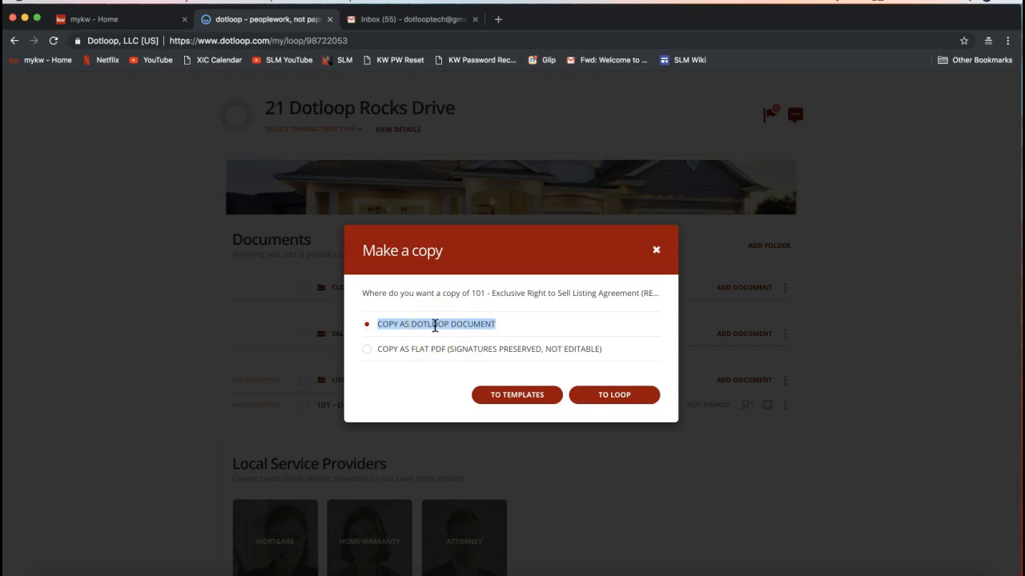
{"action": "left_click", "coordinate": [367, 349]}
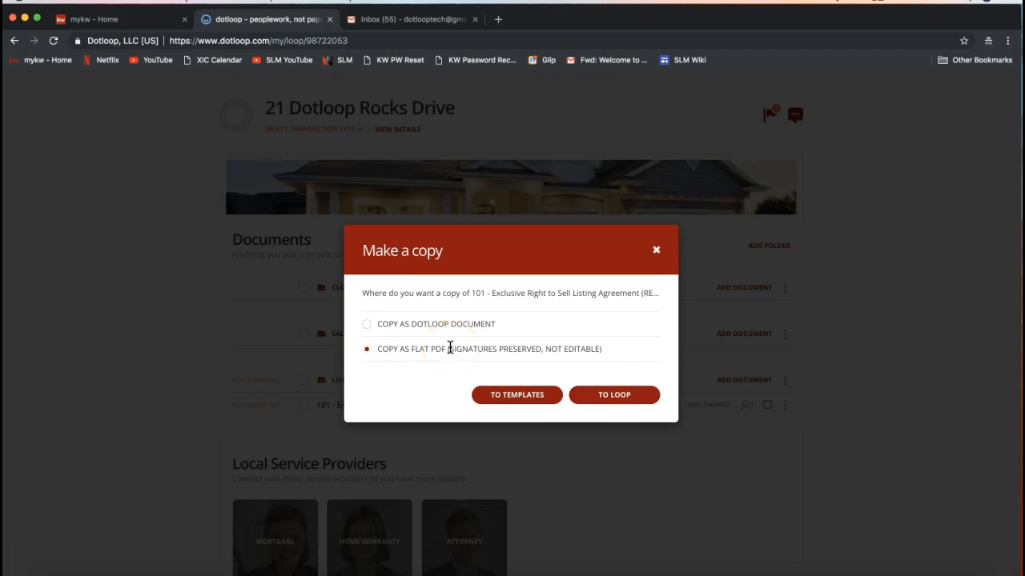
{"action": "left_click_drag", "start_coordinate": [449, 349], "coordinate": [541, 349]}
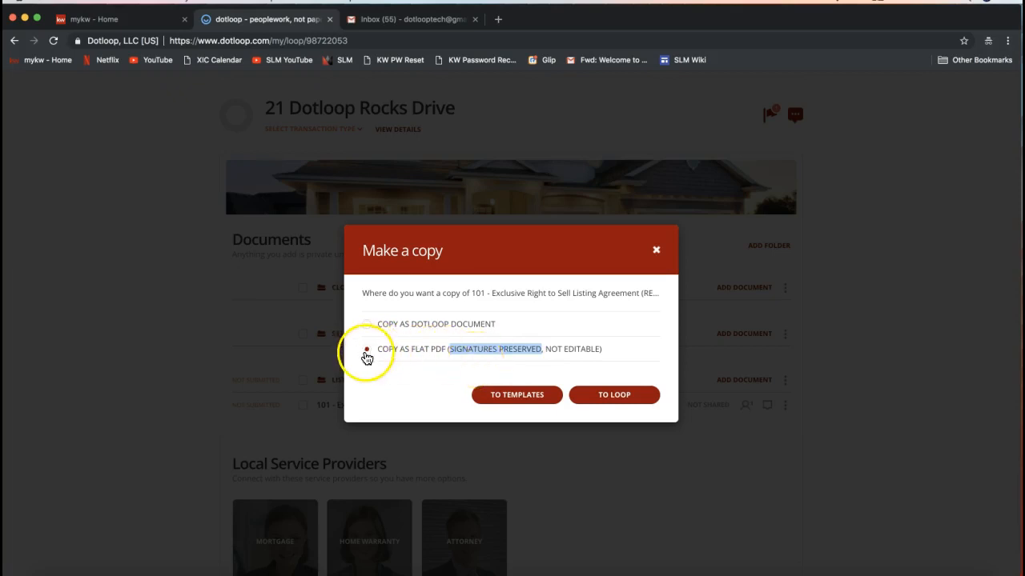
{"action": "left_click", "coordinate": [614, 396]}
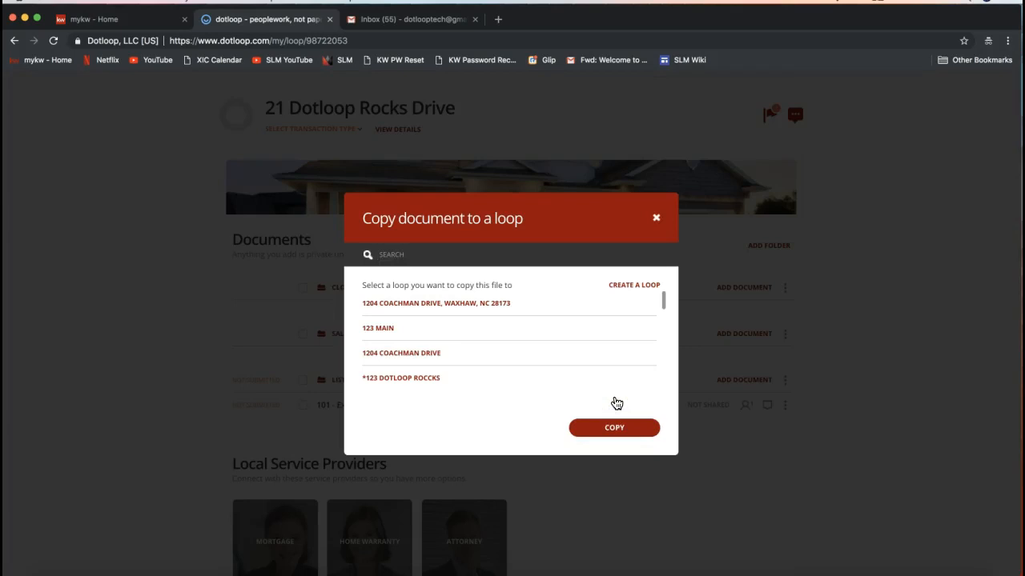
- Copy the document into the Sales Folder of the 21 Dotloop Rocks Drive loop by searching for "21 Dot"
{"action": "left_click", "coordinate": [497, 333]}
{"action": "left_click", "coordinate": [494, 333]}
{"action": "left_click", "coordinate": [404, 255]}
{"action": "type", "text": "21"}
{"action": "left_click", "coordinate": [388, 240]}
{"action": "type", "text": "Dot"}
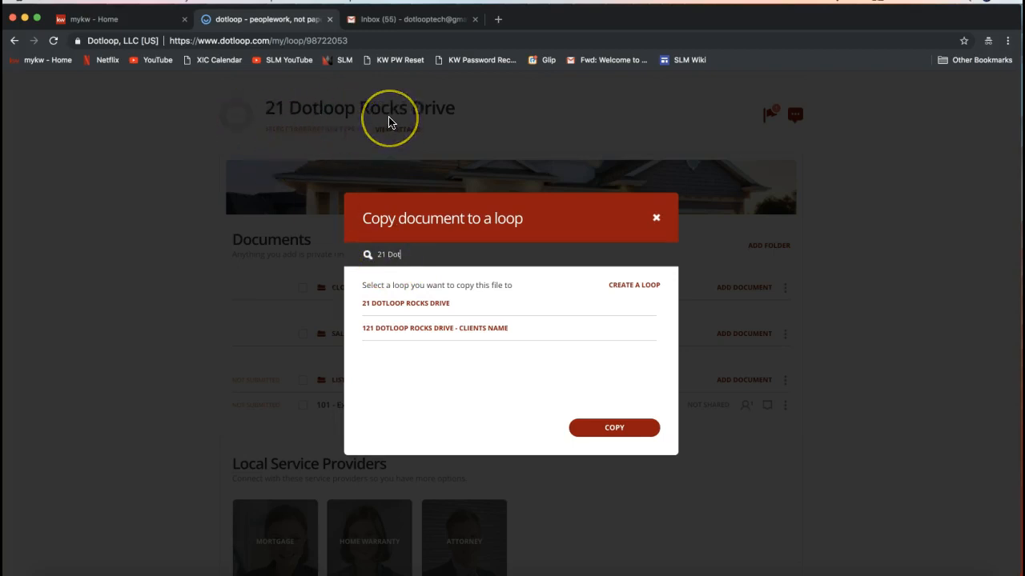
{"action": "left_click", "coordinate": [407, 311]}
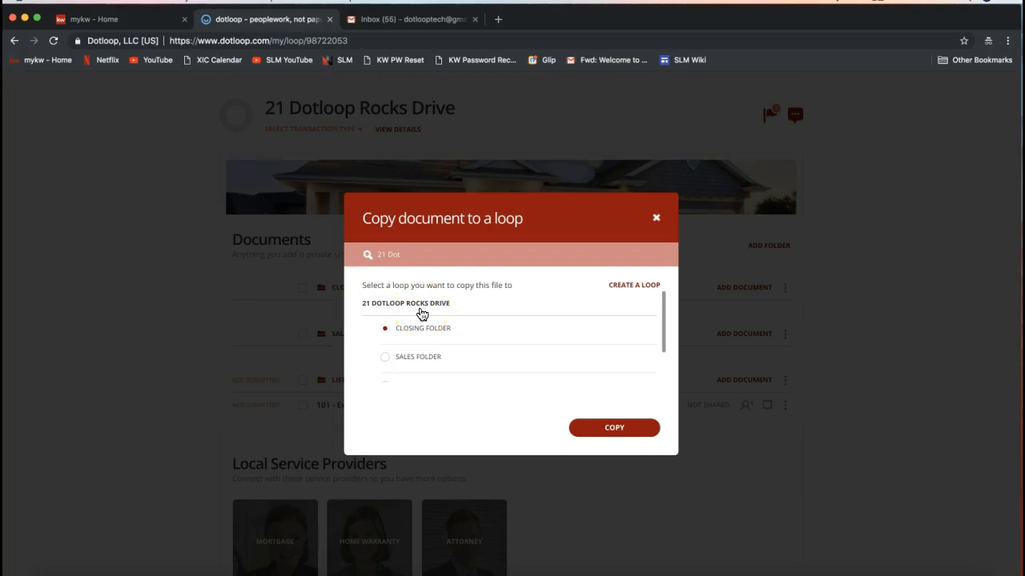
{"action": "scroll", "coordinate": [419, 311], "scroll_direction": "down", "scroll_amount": 3}
{"action": "scroll", "coordinate": [418, 311], "scroll_direction": "up", "scroll_amount": 2}
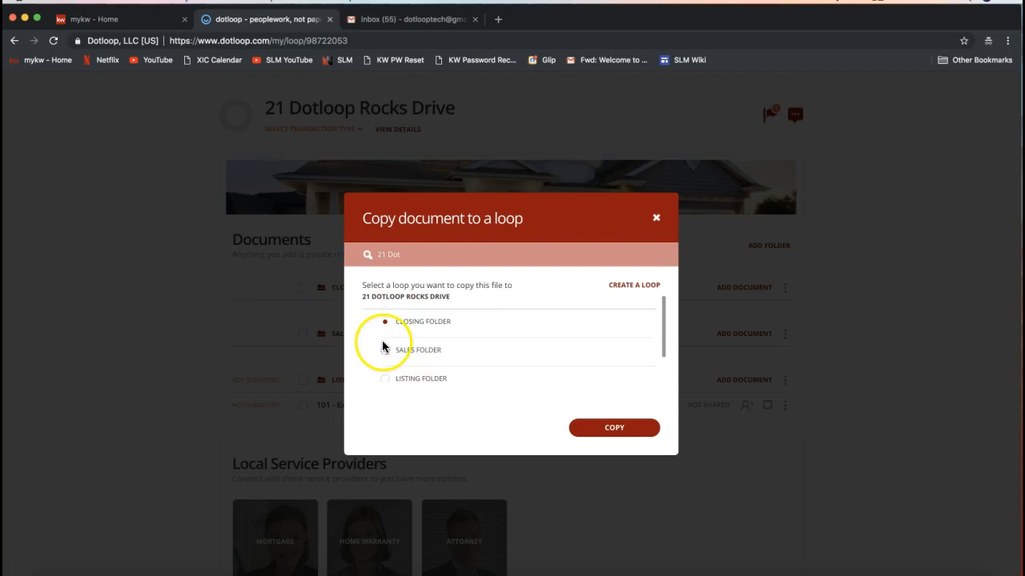
{"action": "left_click", "coordinate": [384, 353]}
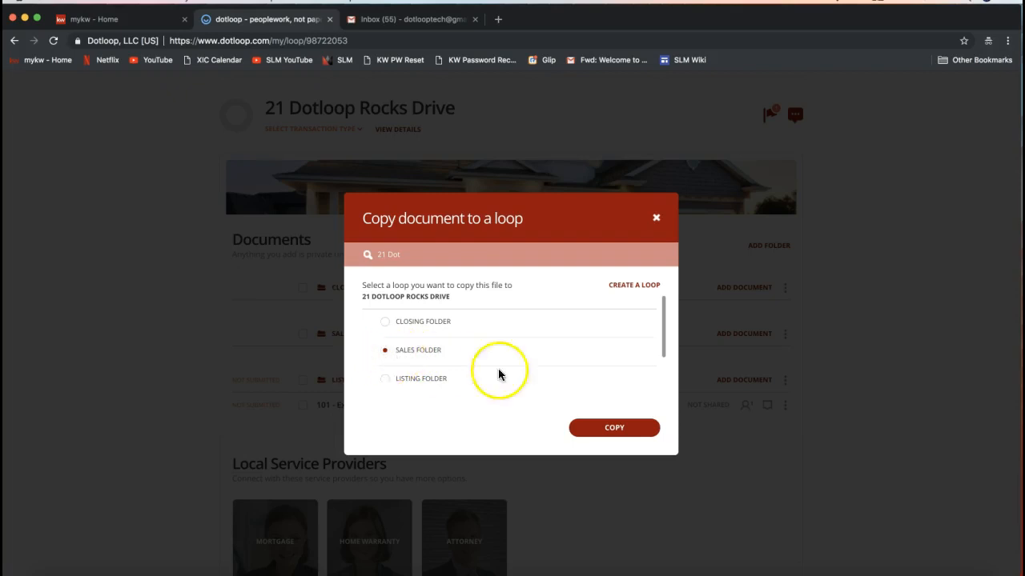
{"action": "left_click", "coordinate": [605, 438]}
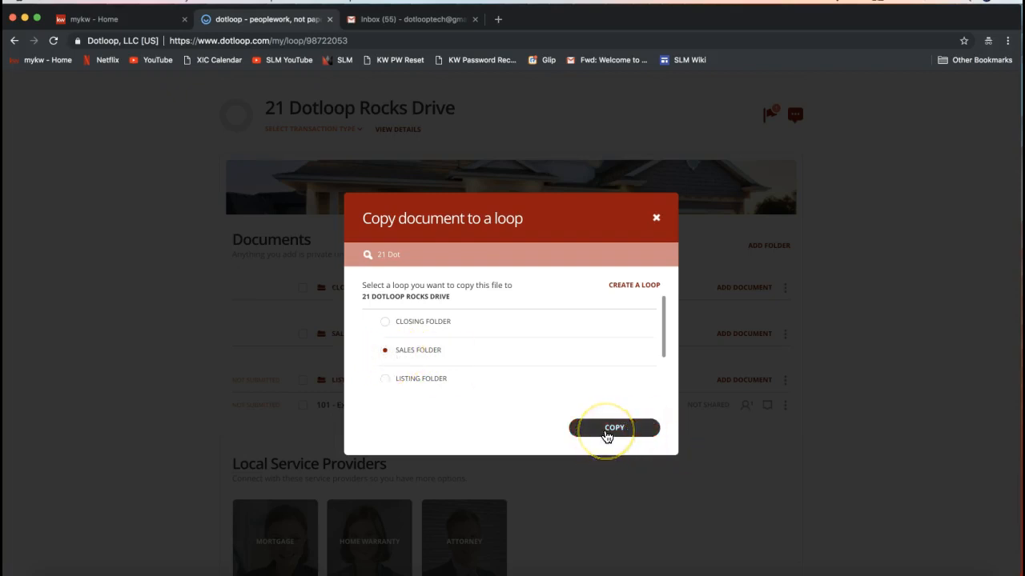
{"action": "left_click", "coordinate": [605, 435]}
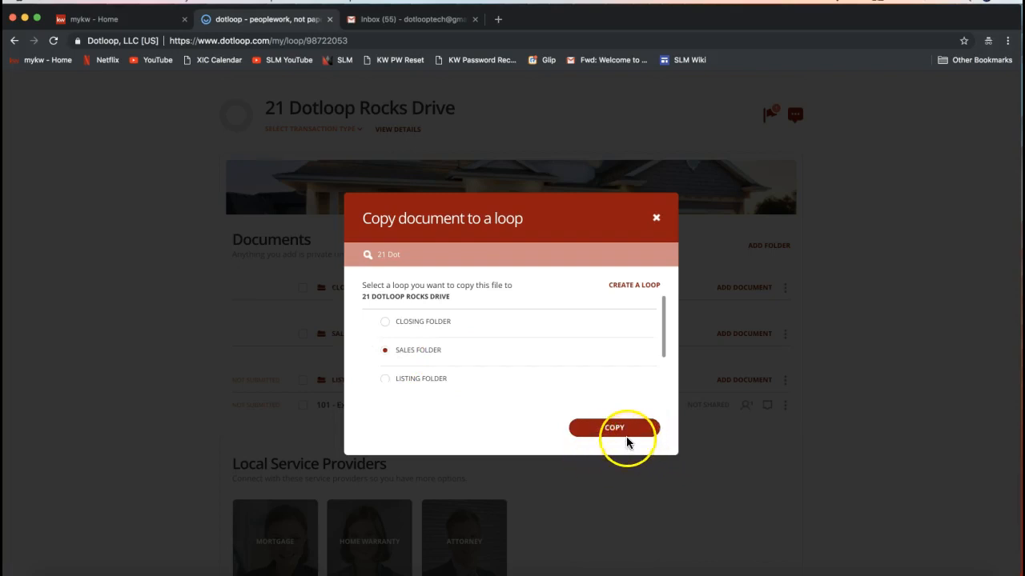
{"action": "left_click", "coordinate": [629, 435]}
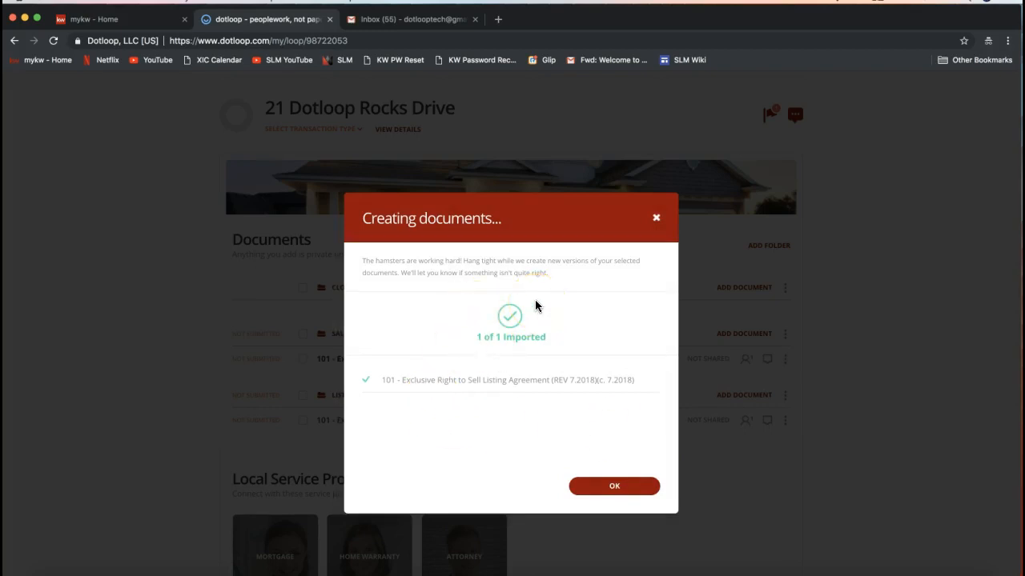
{"action": "left_click", "coordinate": [612, 487]}
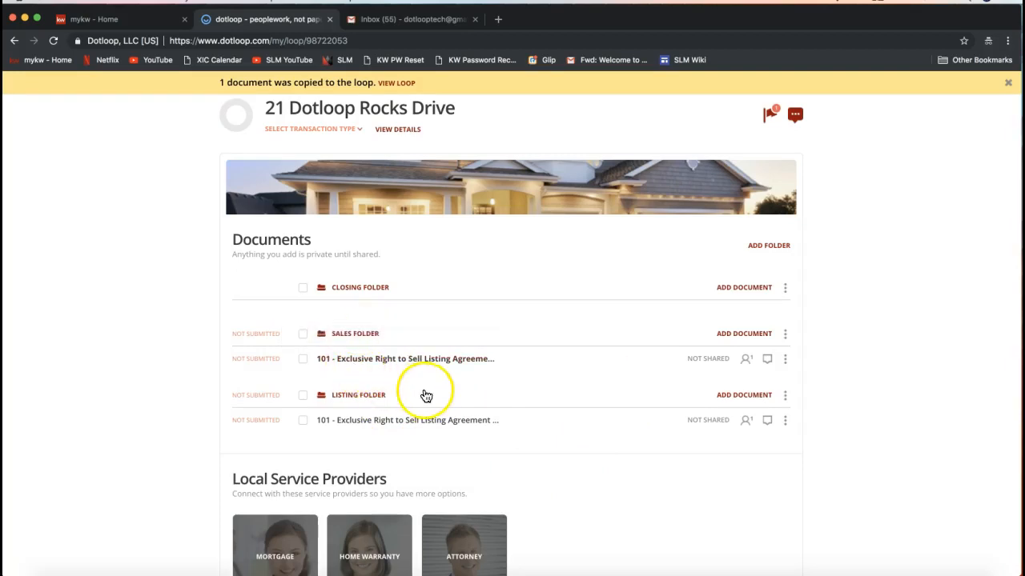
- Open the copied listing agreement in the Sales Folder
{"action": "left_click_drag", "start_coordinate": [368, 366], "coordinate": [407, 365]}
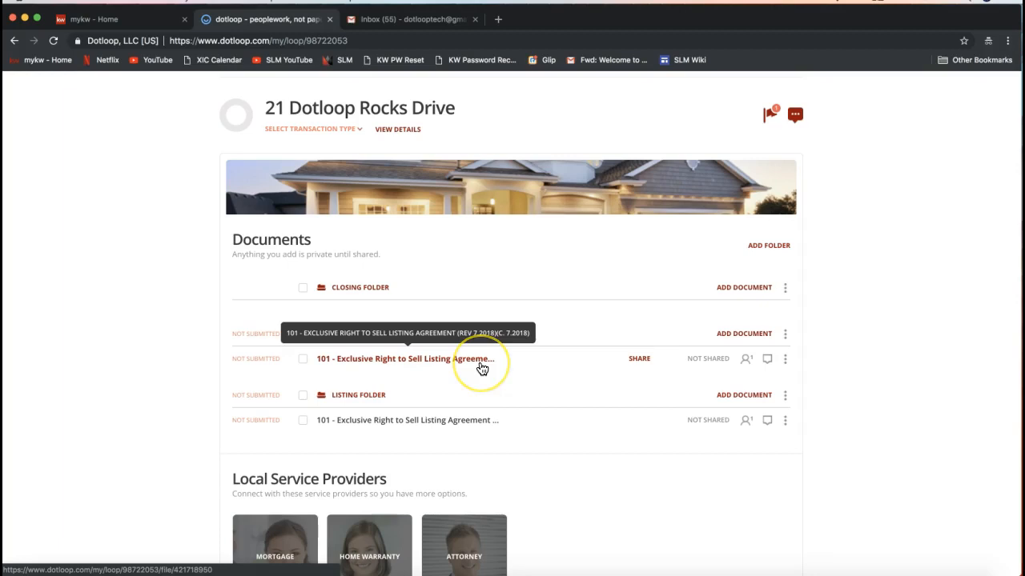
{"action": "left_click", "coordinate": [785, 361]}
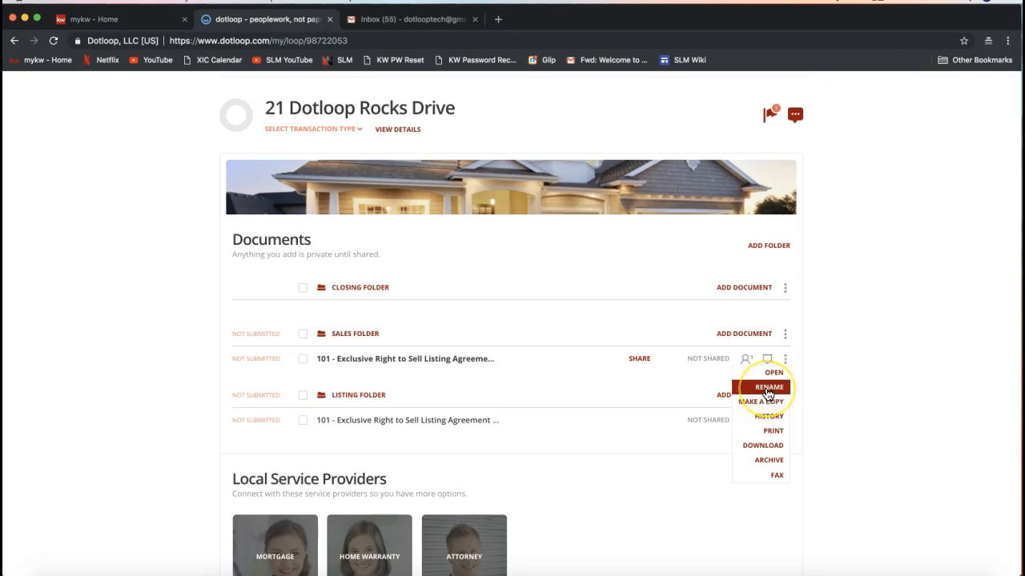
{"action": "left_click", "coordinate": [544, 361]}
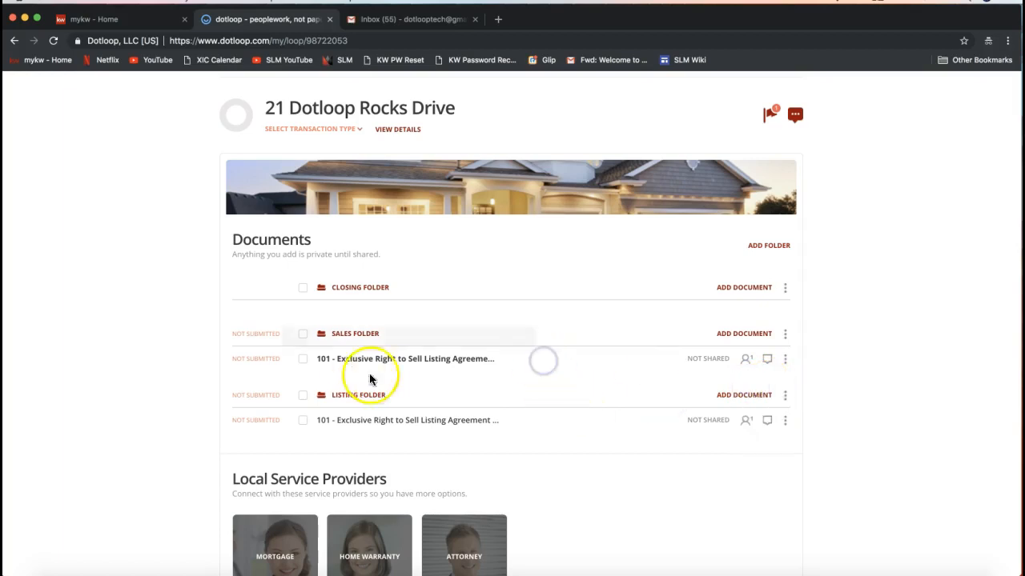
{"action": "left_click", "coordinate": [354, 366]}
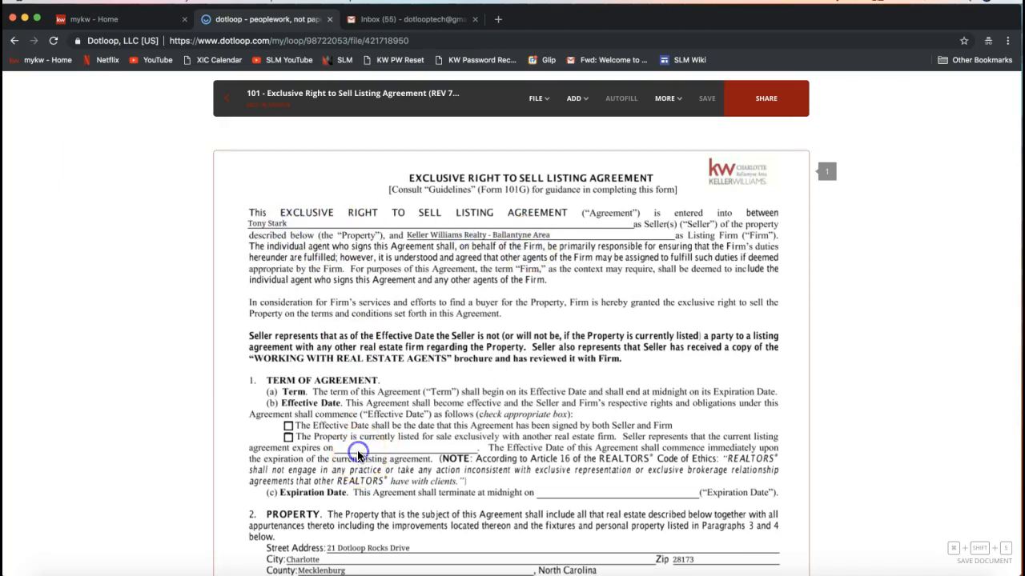
{"action": "scroll", "coordinate": [546, 438], "scroll_direction": "down", "scroll_amount": 2}
{"action": "scroll", "coordinate": [545, 438], "scroll_direction": "up", "scroll_amount": 2}
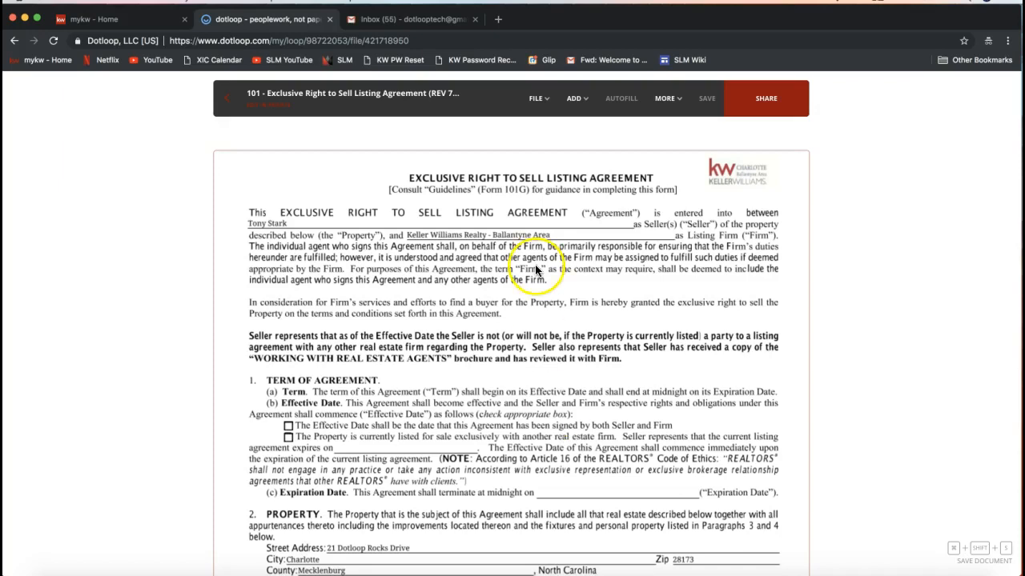
- Add a strikethrough across the seller's name on the agreement's first line
{"action": "left_click", "coordinate": [573, 100]}
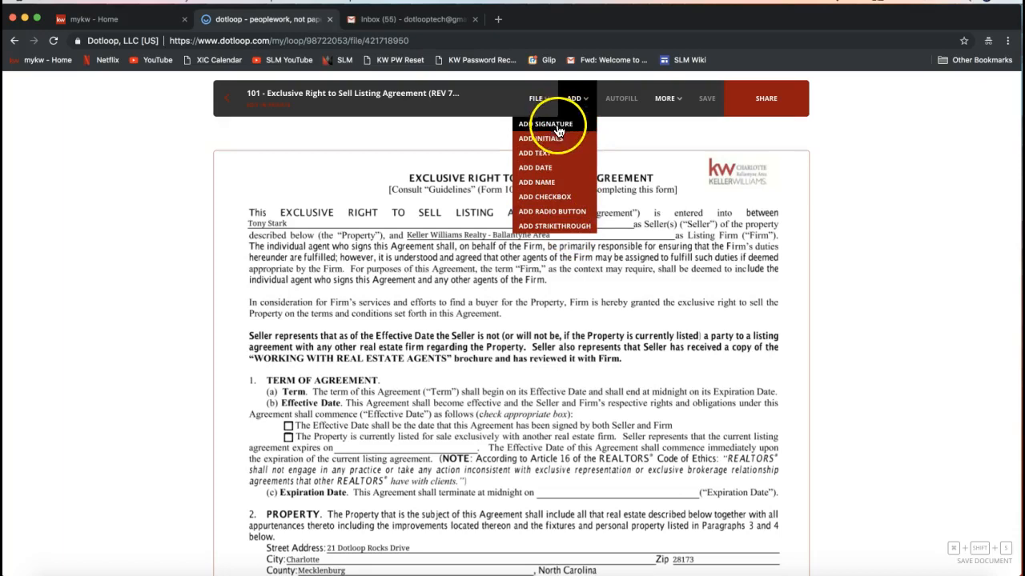
{"action": "left_click", "coordinate": [545, 230]}
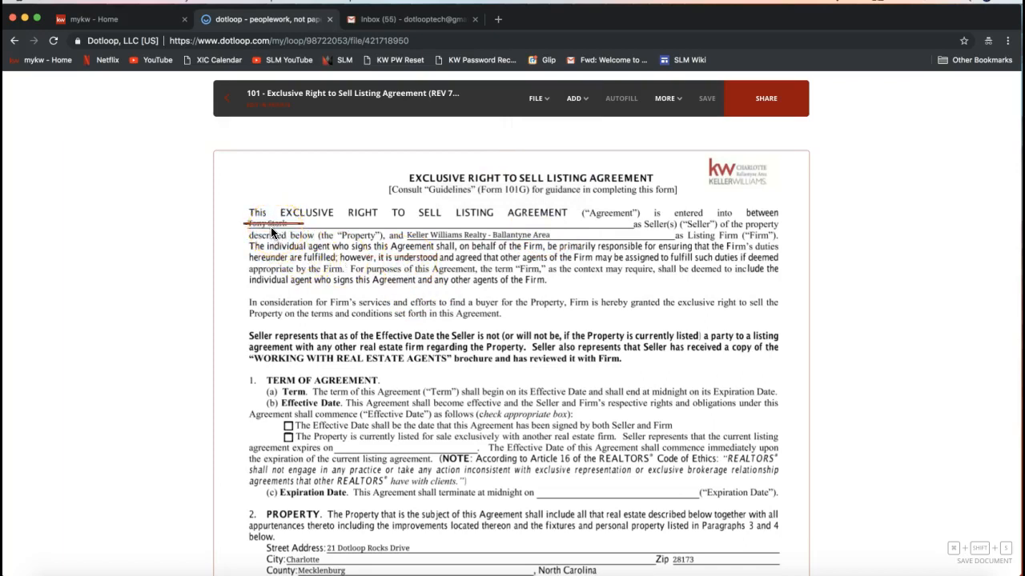
{"action": "left_click", "coordinate": [274, 231]}
{"action": "left_click_drag", "start_coordinate": [272, 232], "coordinate": [304, 209]}
{"action": "left_click_drag", "start_coordinate": [269, 240], "coordinate": [270, 226]}
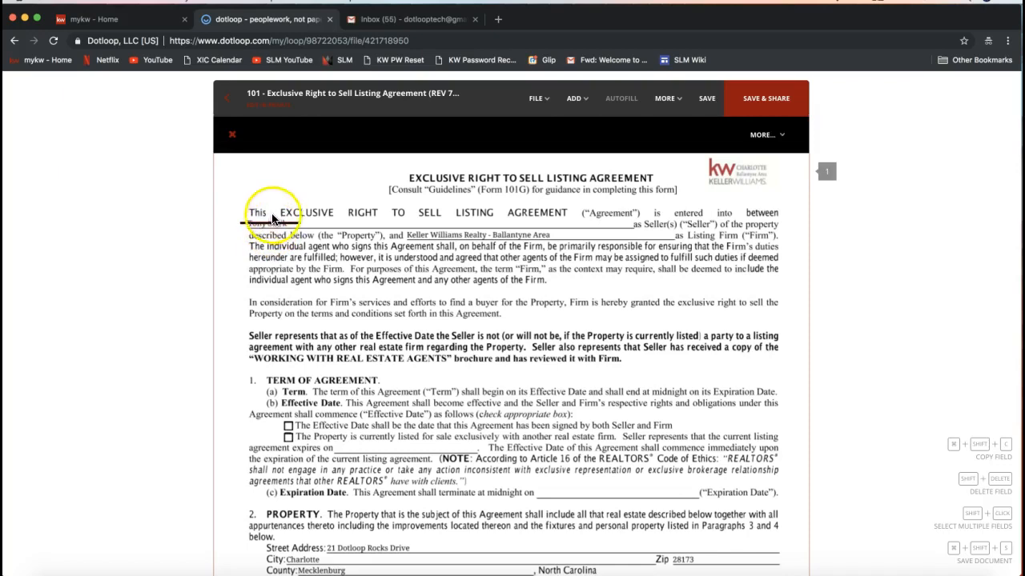
- Add a text field over the struck-out name and enter the seller's corrected full name
{"action": "left_click", "coordinate": [578, 99]}
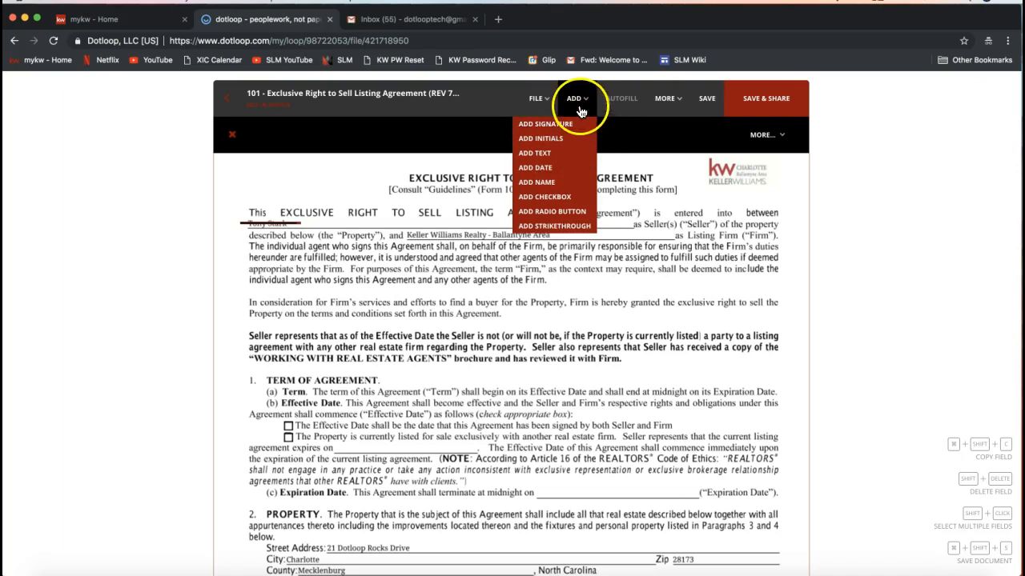
{"action": "left_click", "coordinate": [551, 155]}
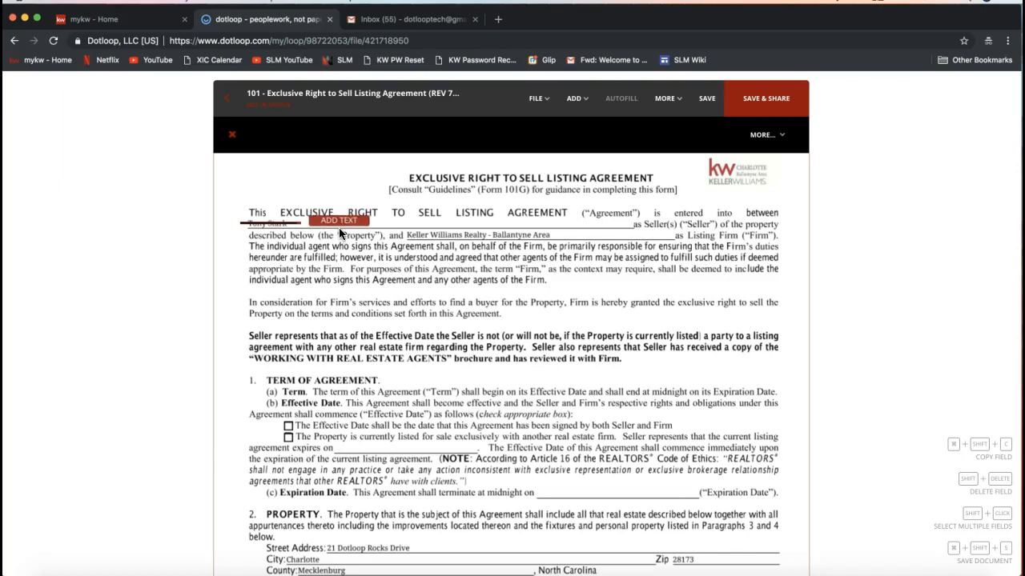
{"action": "left_click", "coordinate": [340, 231]}
{"action": "left_click", "coordinate": [308, 219]}
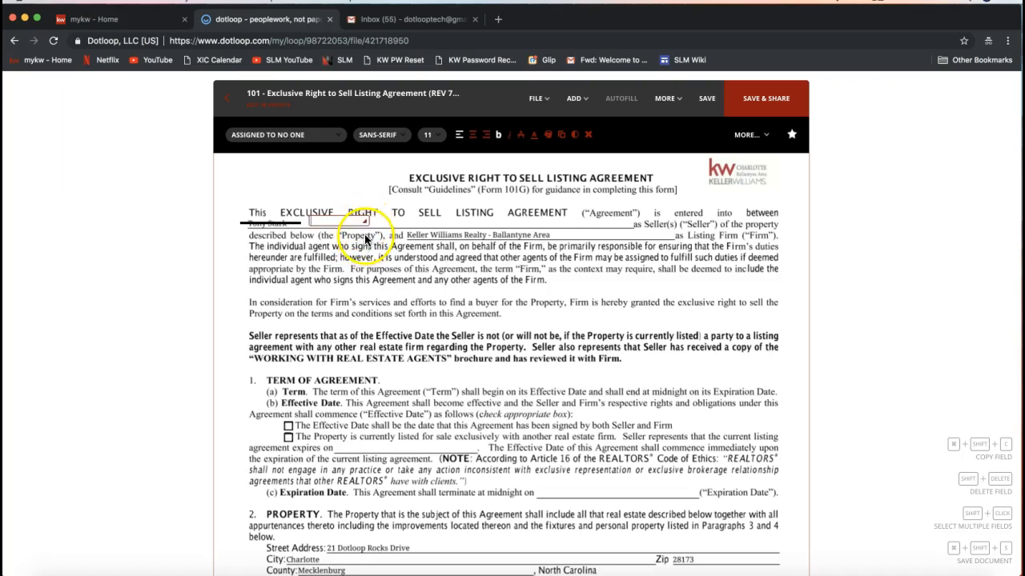
{"action": "left_click", "coordinate": [325, 221]}
{"action": "left_click_drag", "start_coordinate": [364, 224], "coordinate": [631, 227]}
{"action": "type", "text": "An"}
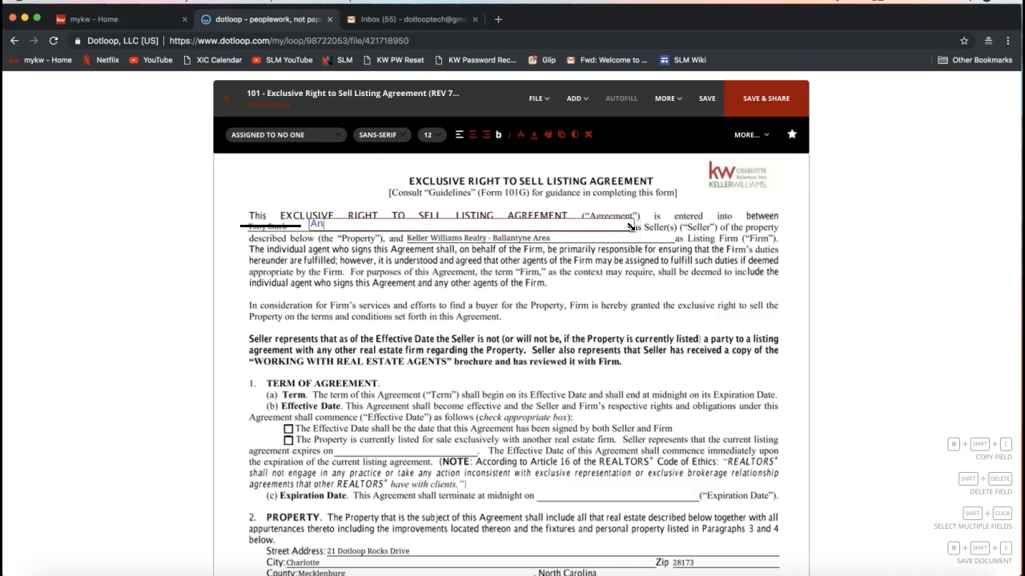
{"action": "type", "text": "thony Stark"}
- Add an initials field near the top-left corner of the agreement
{"action": "left_click", "coordinate": [576, 99]}
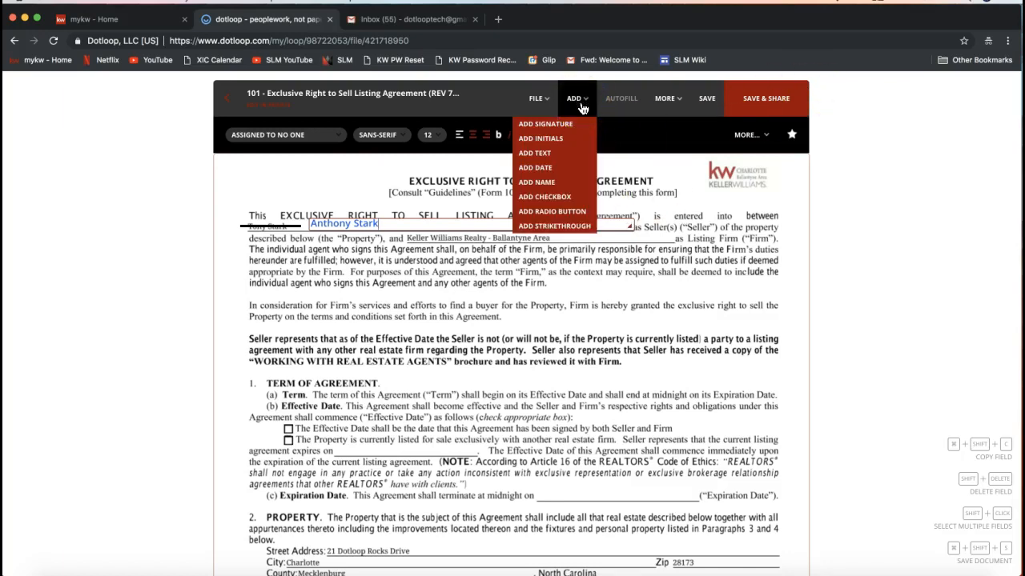
{"action": "left_click", "coordinate": [543, 141]}
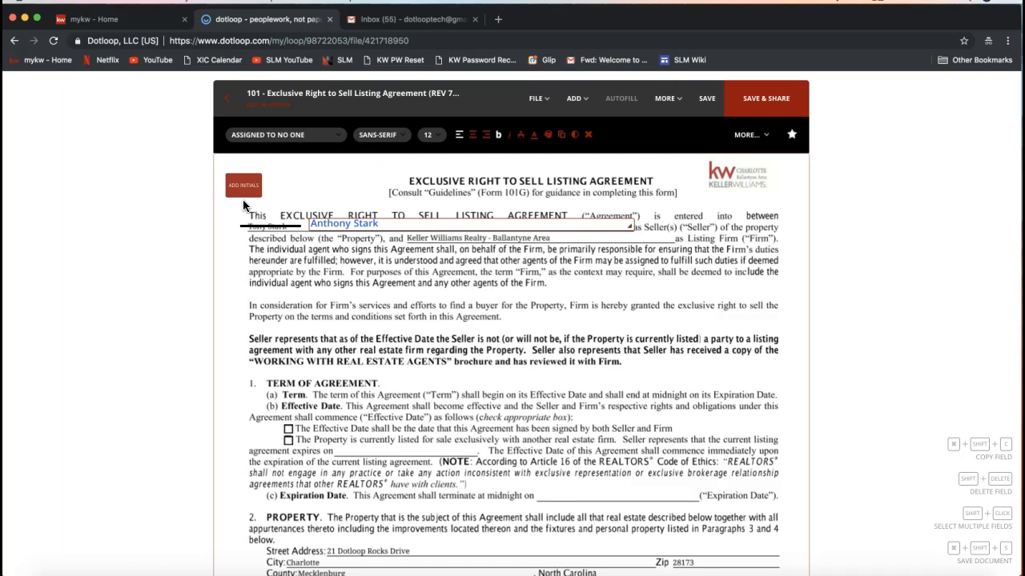
{"action": "left_click", "coordinate": [242, 200]}
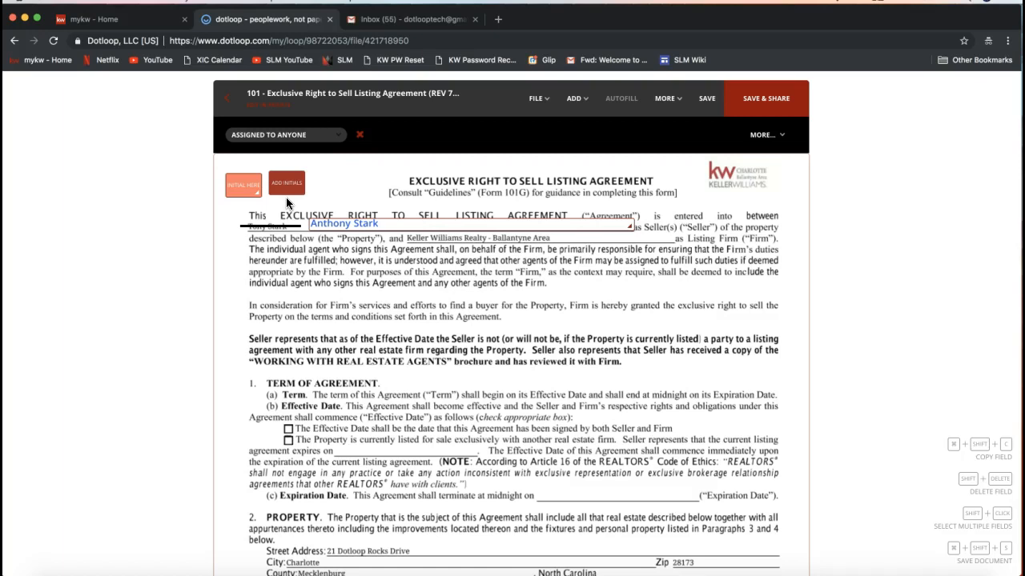
{"action": "left_click", "coordinate": [284, 203]}
{"action": "left_click", "coordinate": [359, 189]}
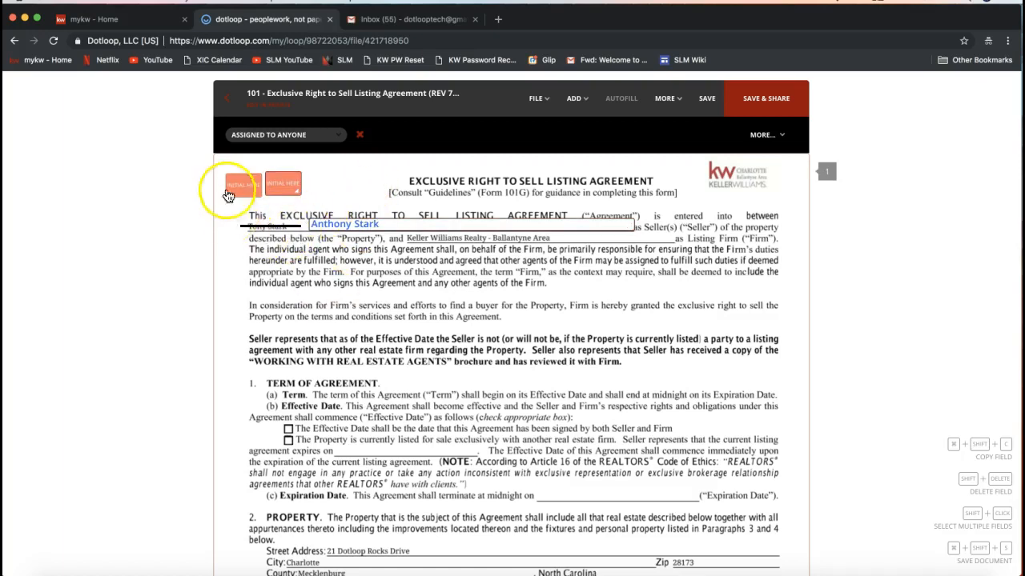
{"action": "left_click", "coordinate": [287, 189]}
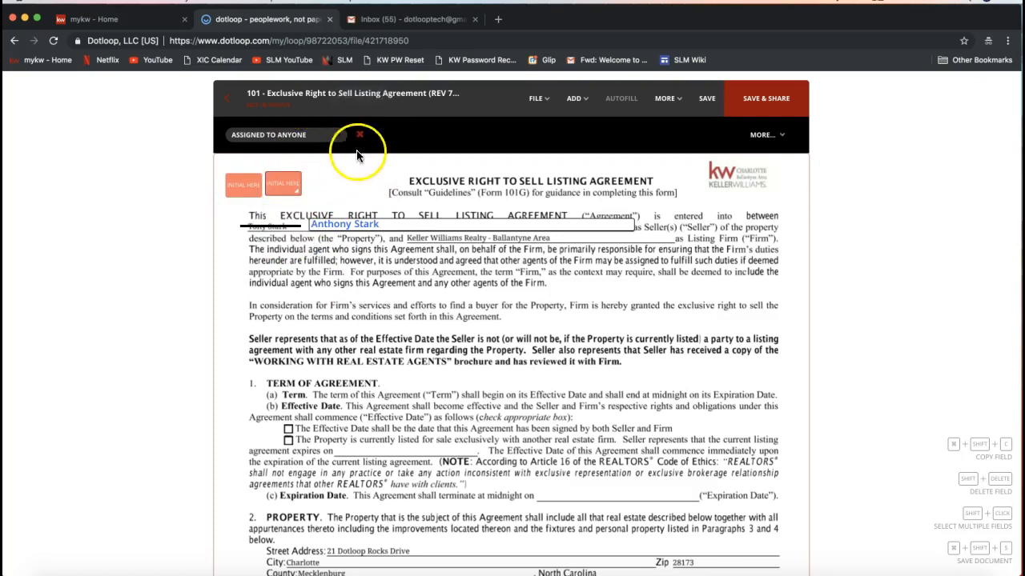
{"action": "left_click", "coordinate": [284, 183]}
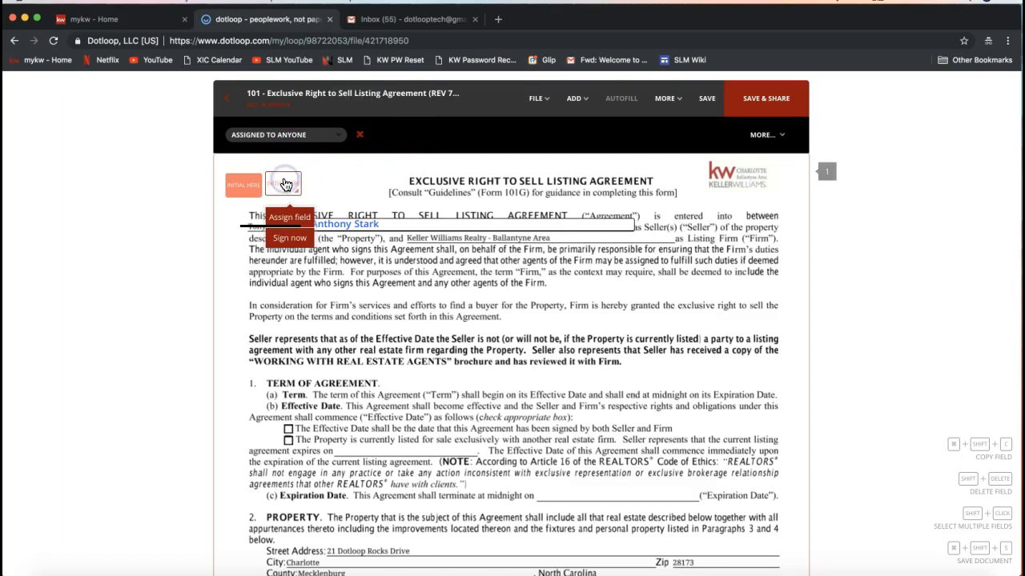
{"action": "left_click_drag", "start_coordinate": [282, 173], "coordinate": [381, 244]}
{"action": "left_click", "coordinate": [290, 291]}
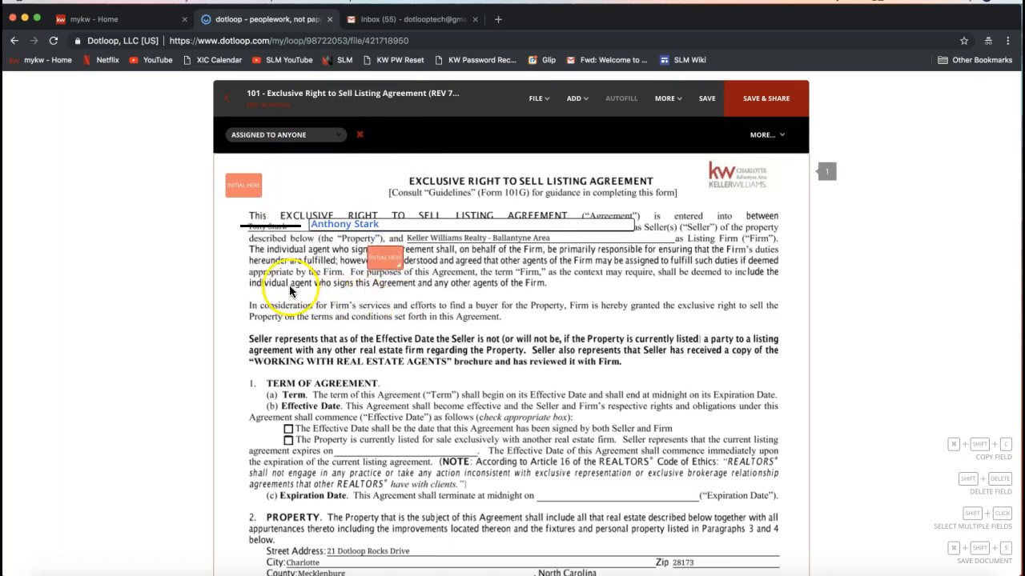
{"action": "left_click", "coordinate": [359, 138]}
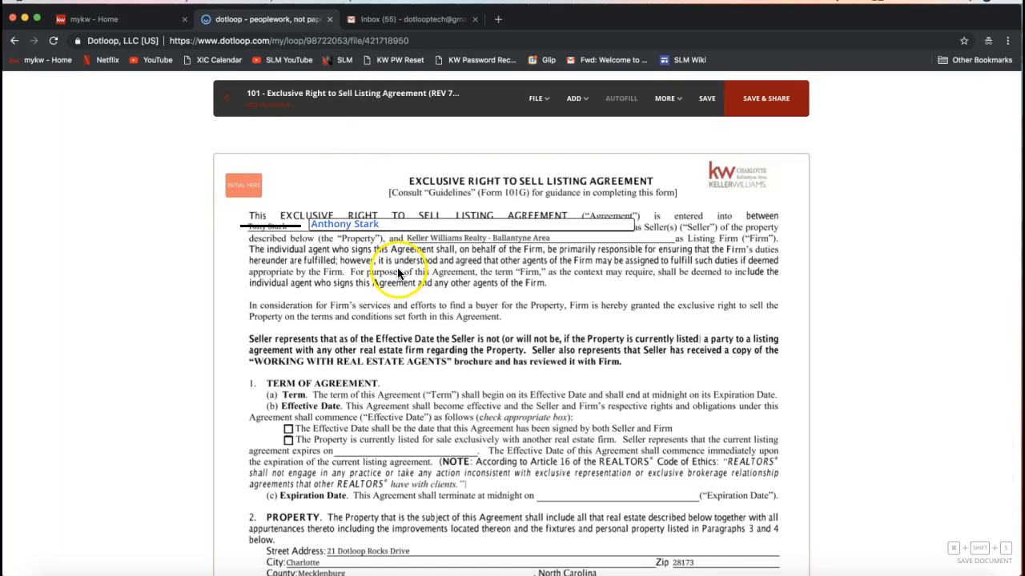
- Reposition the initials field at the top-left corner and assign it to the seller
{"action": "left_click", "coordinate": [244, 171]}
{"action": "left_click_drag", "start_coordinate": [244, 172], "coordinate": [259, 173]}
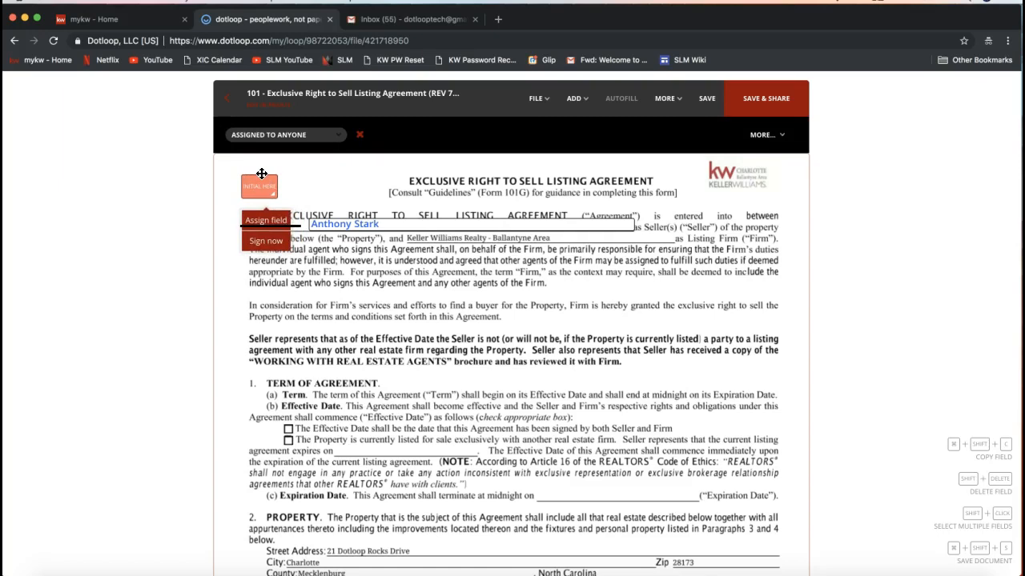
{"action": "left_click_drag", "start_coordinate": [261, 174], "coordinate": [240, 168]}
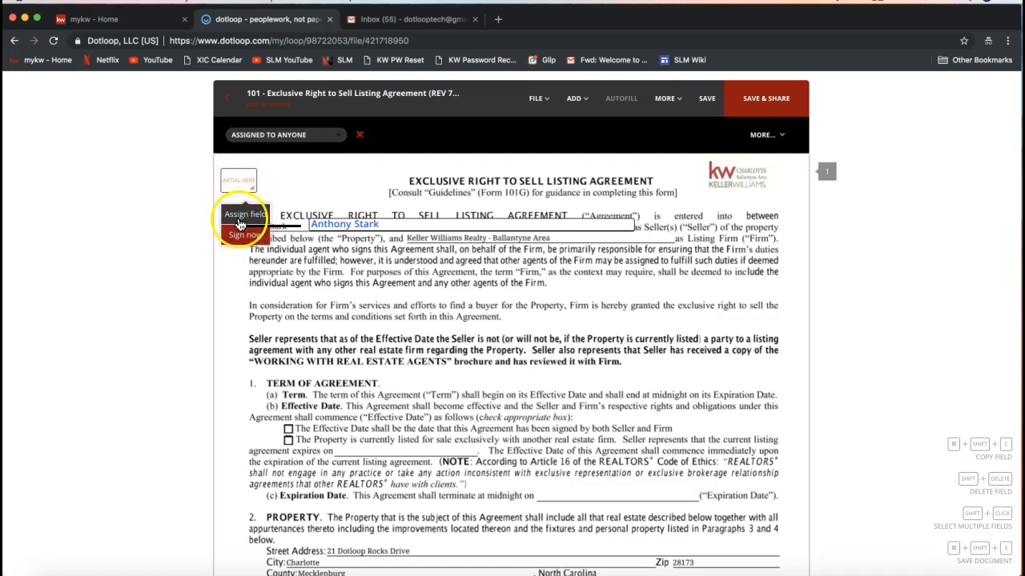
{"action": "left_click", "coordinate": [238, 223]}
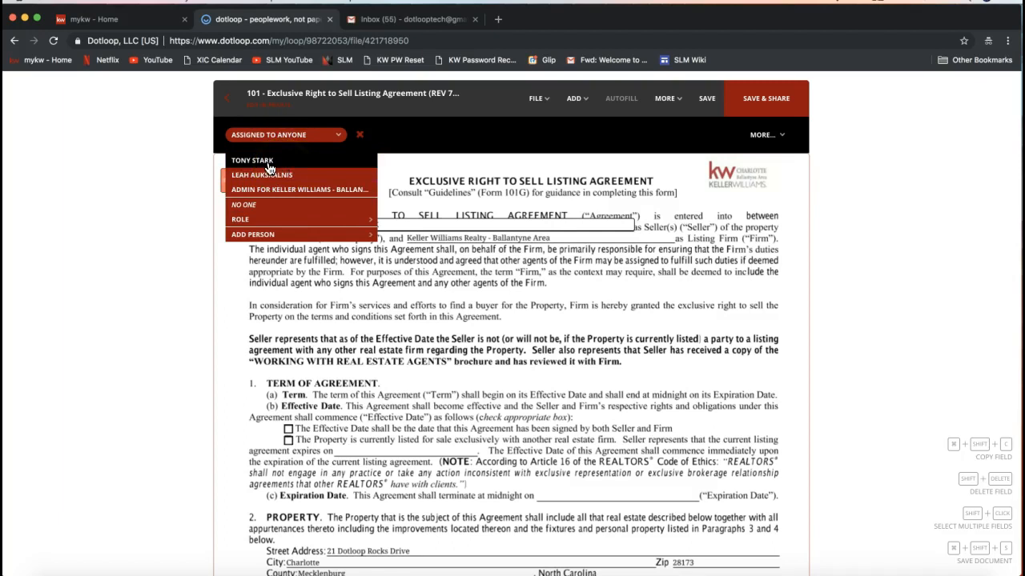
{"action": "left_click", "coordinate": [270, 168]}
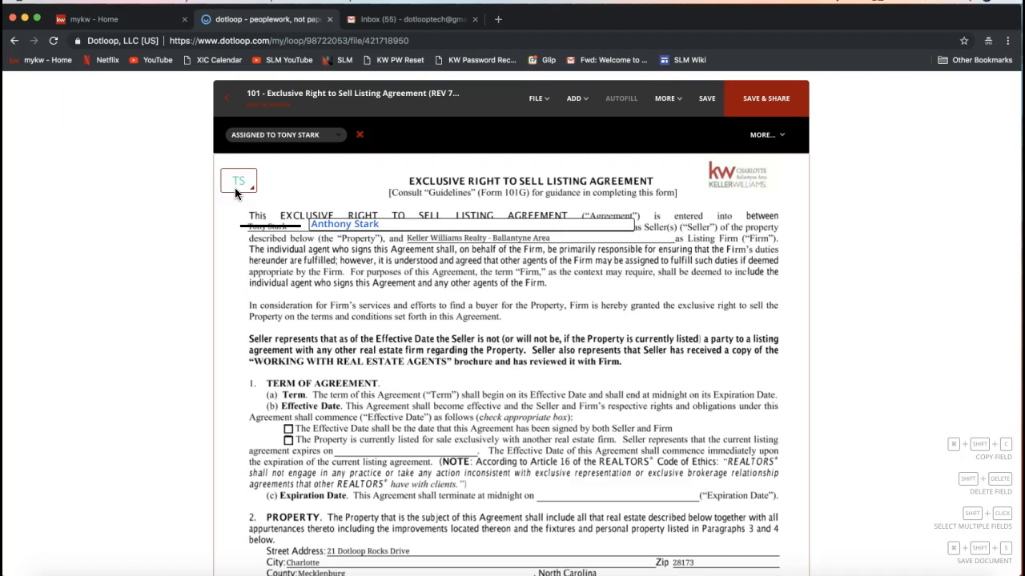
{"action": "mouse_move", "coordinate": [235, 176]}
{"action": "left_mouse_down"}
{"action": "mouse_move", "coordinate": [233, 165]}
{"action": "mouse_move", "coordinate": [244, 178]}
{"action": "left_mouse_up"}
{"action": "left_click", "coordinate": [573, 97]}
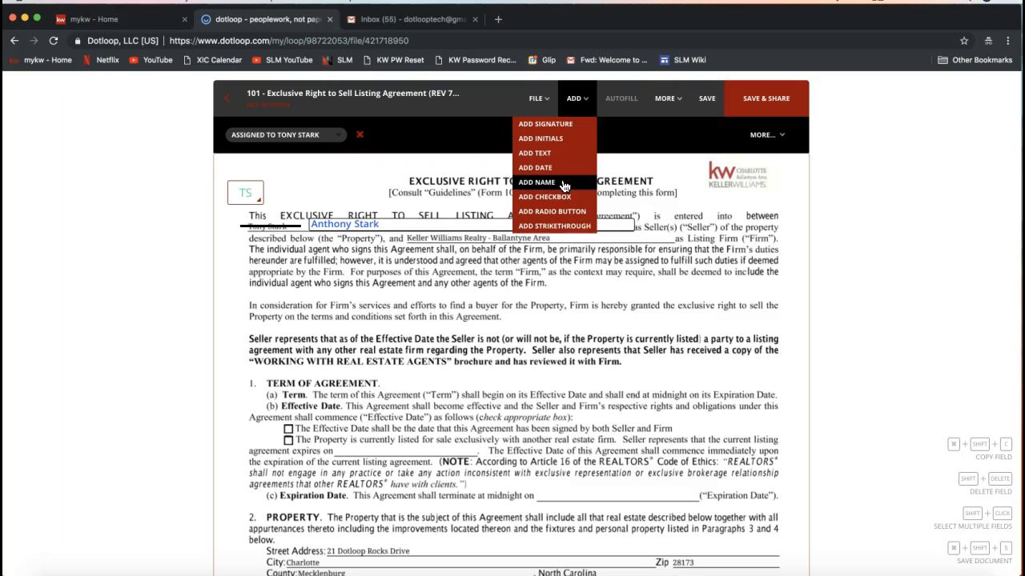
{"action": "left_click", "coordinate": [450, 181]}
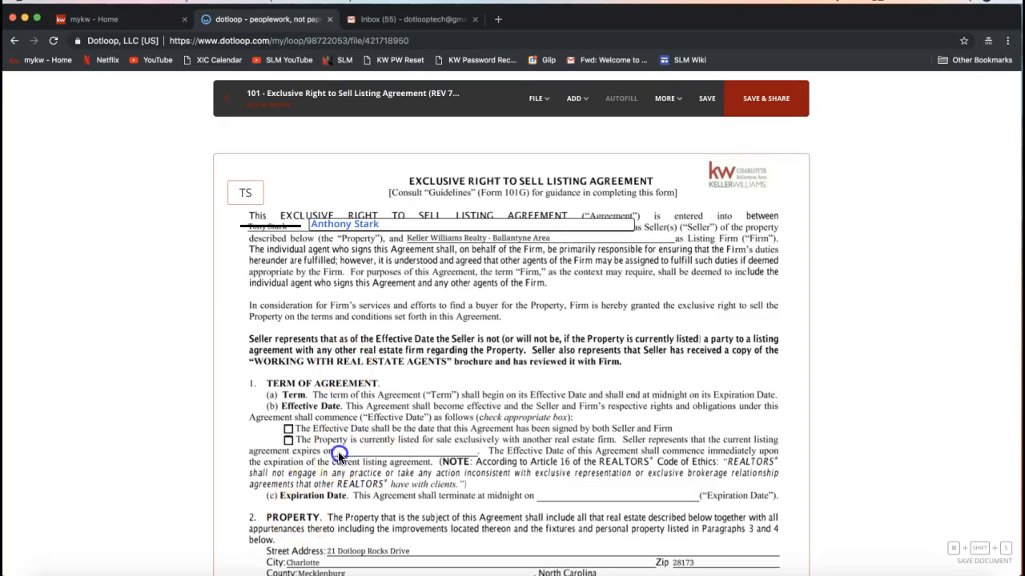
{"action": "left_click", "coordinate": [290, 445]}
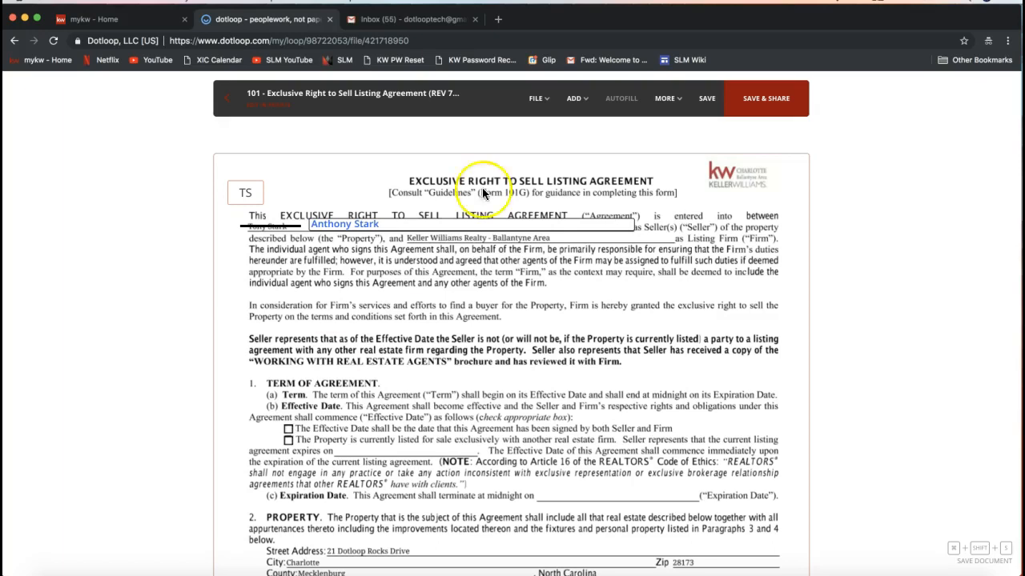
- Leave the listing agreement and save the unsaved changes to return to the loop
{"action": "left_click", "coordinate": [573, 98]}
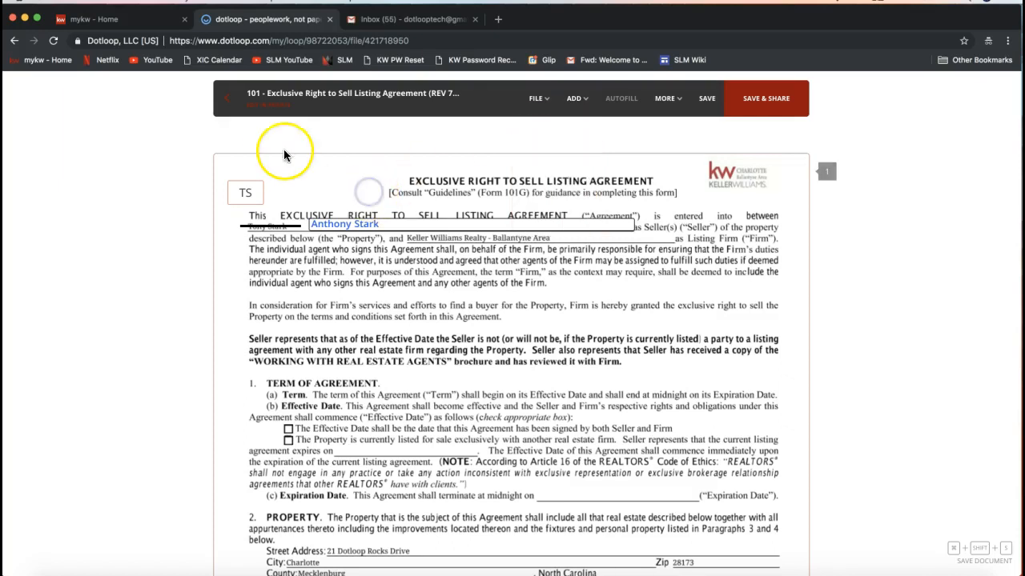
{"action": "left_click", "coordinate": [226, 106]}
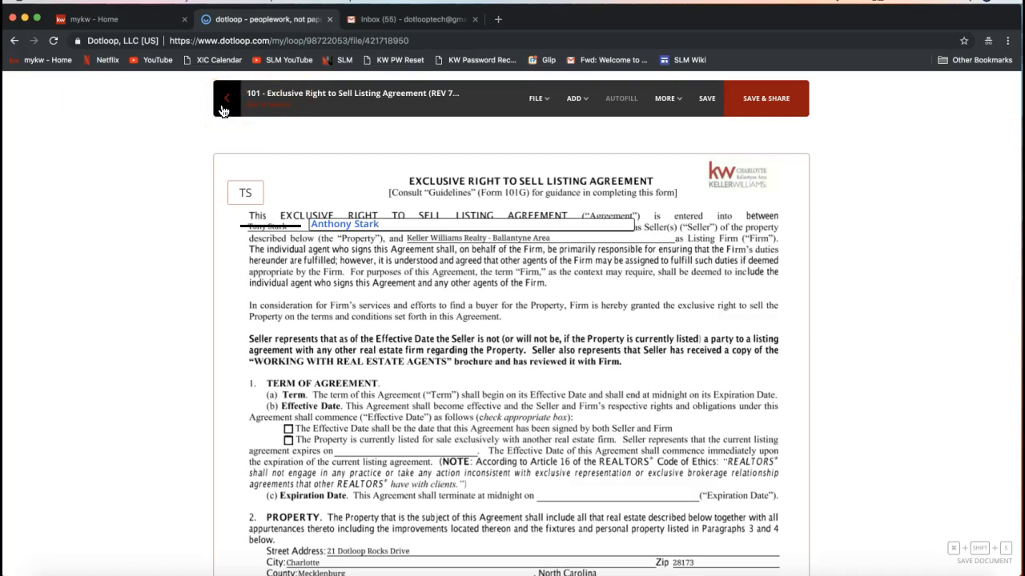
{"action": "left_click", "coordinate": [223, 108]}
{"action": "left_click", "coordinate": [447, 371]}
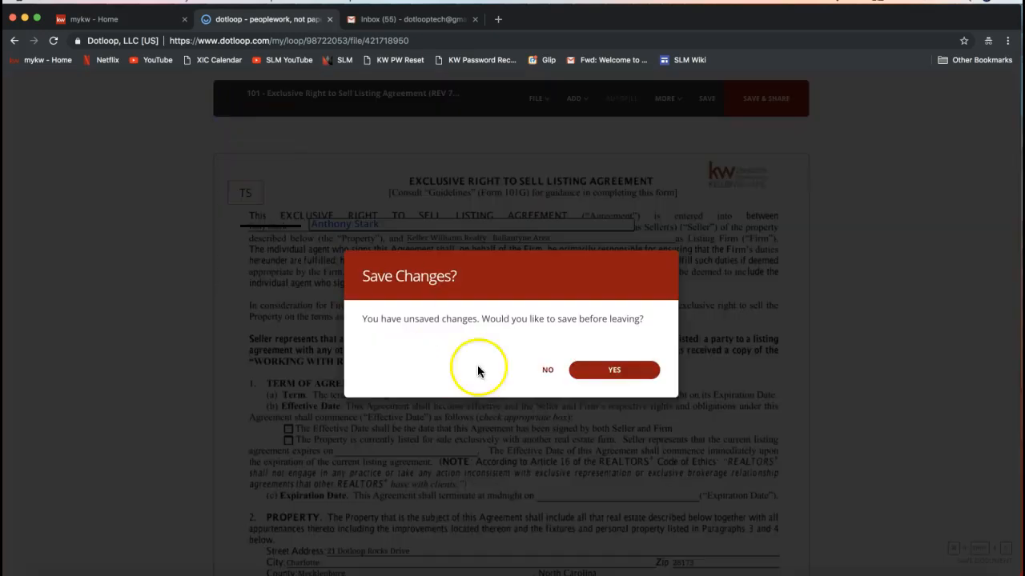
{"action": "left_click", "coordinate": [620, 382]}
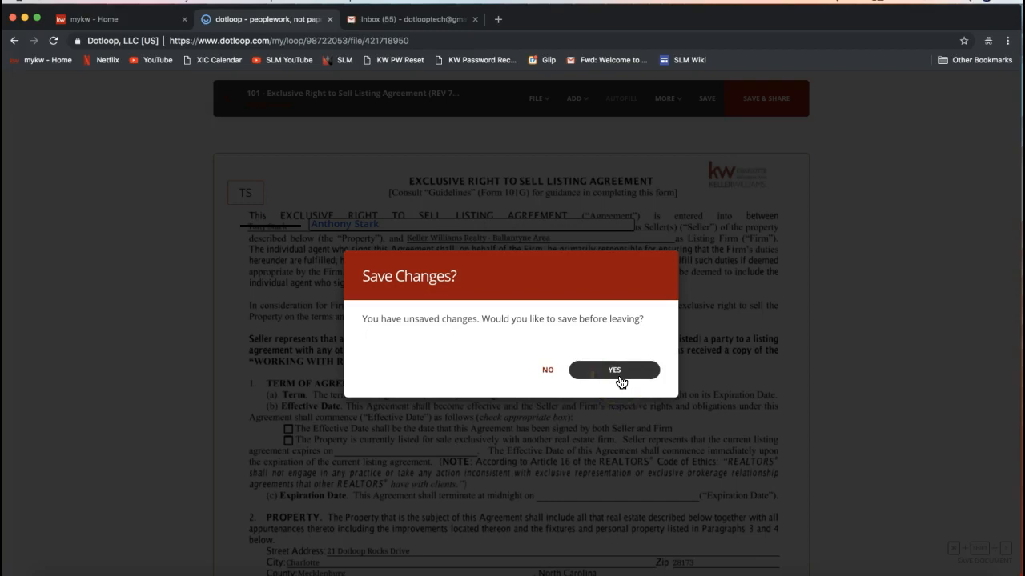
{"action": "left_click", "coordinate": [621, 381]}
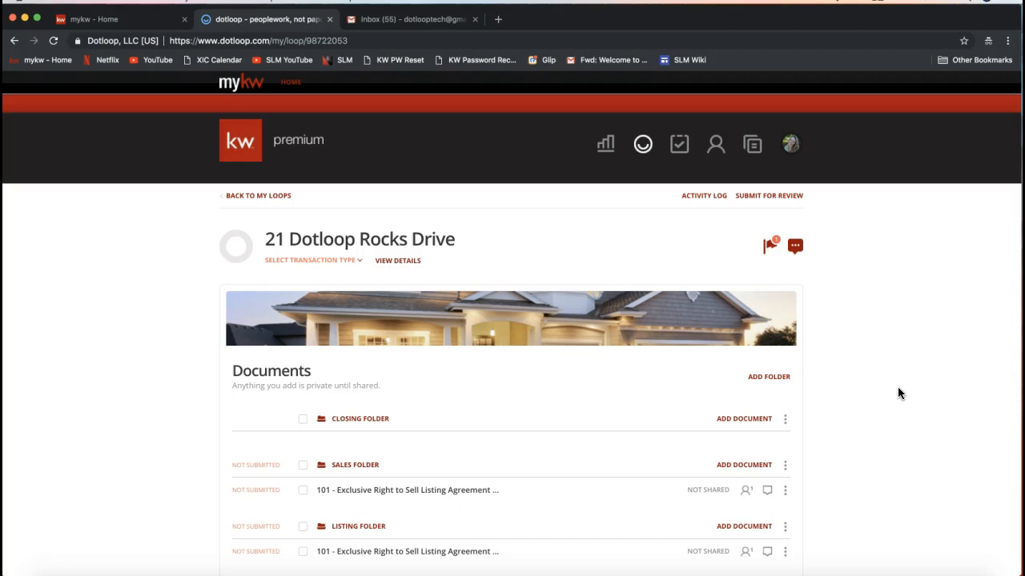
- Upload the PDF '2-T - Offer to Purchase and Contract (REV 7.2017) (c. 7.2017).pdf' from the computer into the Sales folder
{"action": "scroll", "coordinate": [897, 393], "scroll_direction": "down", "scroll_amount": 2}
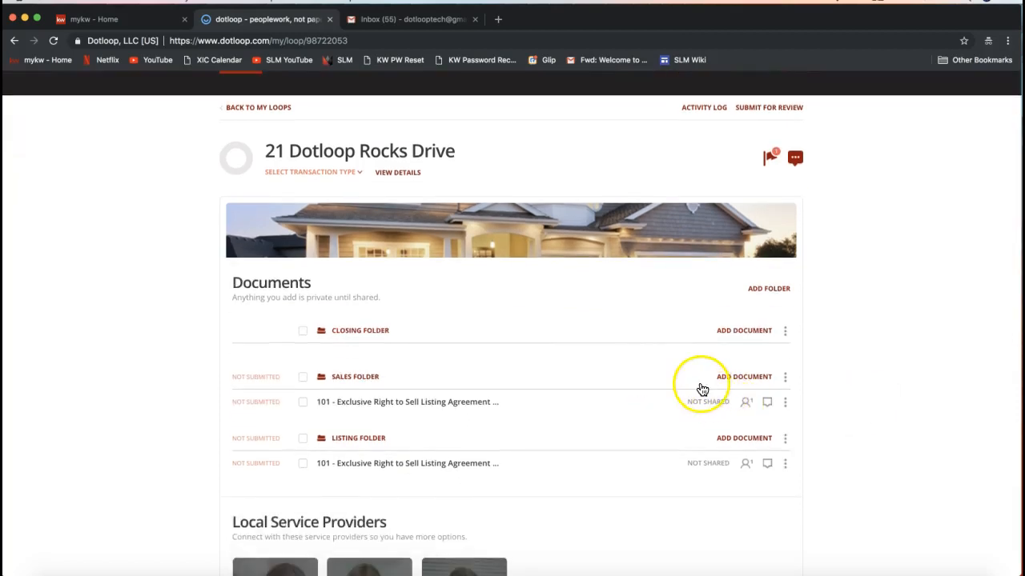
{"action": "left_click", "coordinate": [742, 379]}
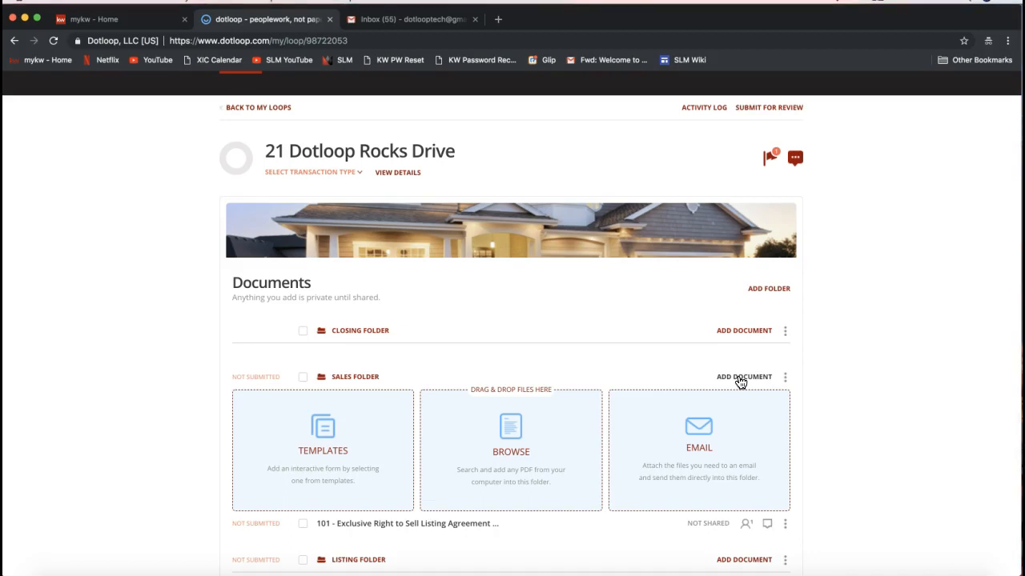
{"action": "left_click", "coordinate": [744, 385]}
{"action": "left_click", "coordinate": [507, 454]}
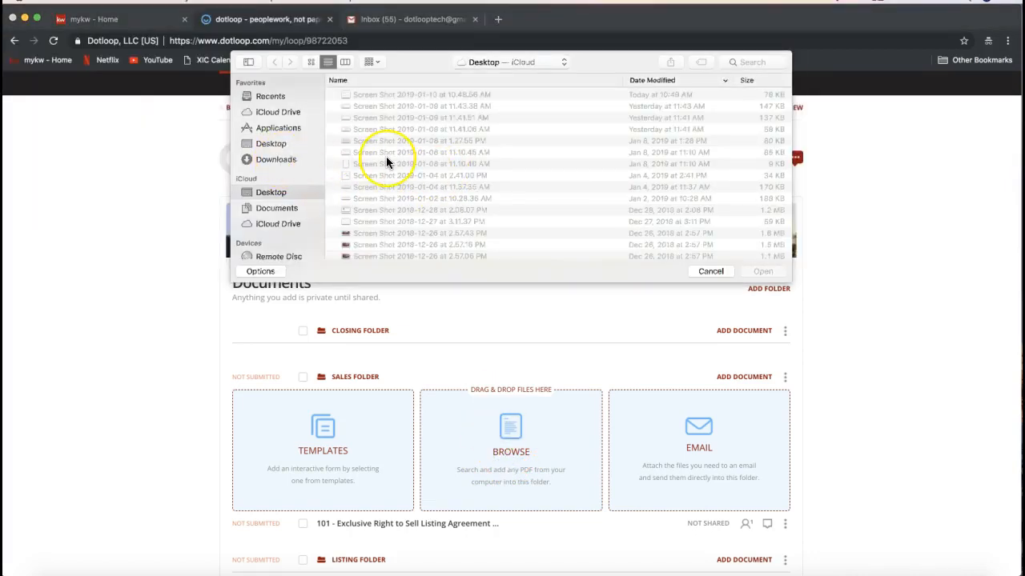
{"action": "scroll", "coordinate": [386, 160], "scroll_direction": "down", "scroll_amount": 10}
{"action": "scroll", "coordinate": [386, 160], "scroll_direction": "down", "scroll_amount": 10}
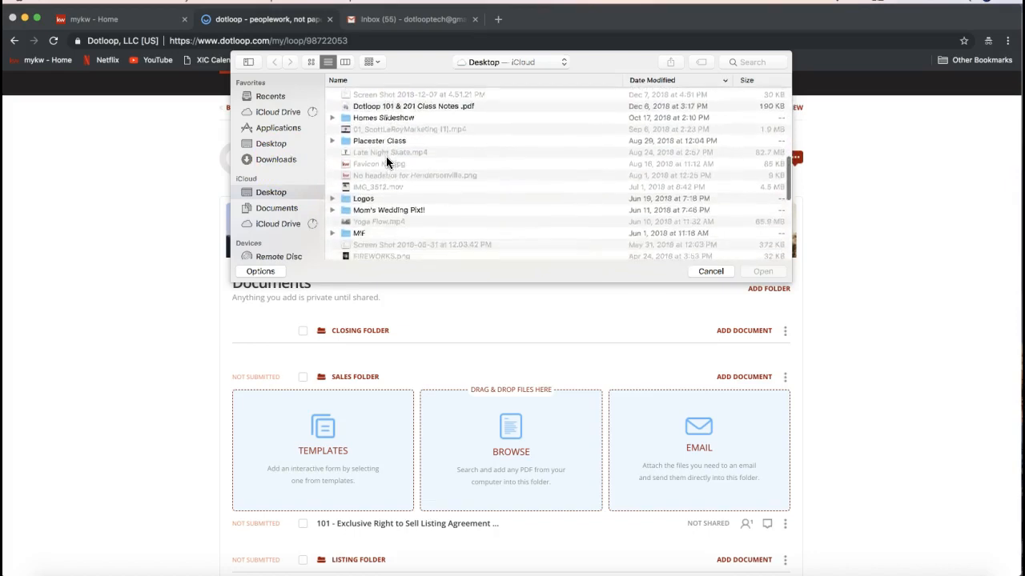
{"action": "scroll", "coordinate": [386, 160], "scroll_direction": "down", "scroll_amount": 3}
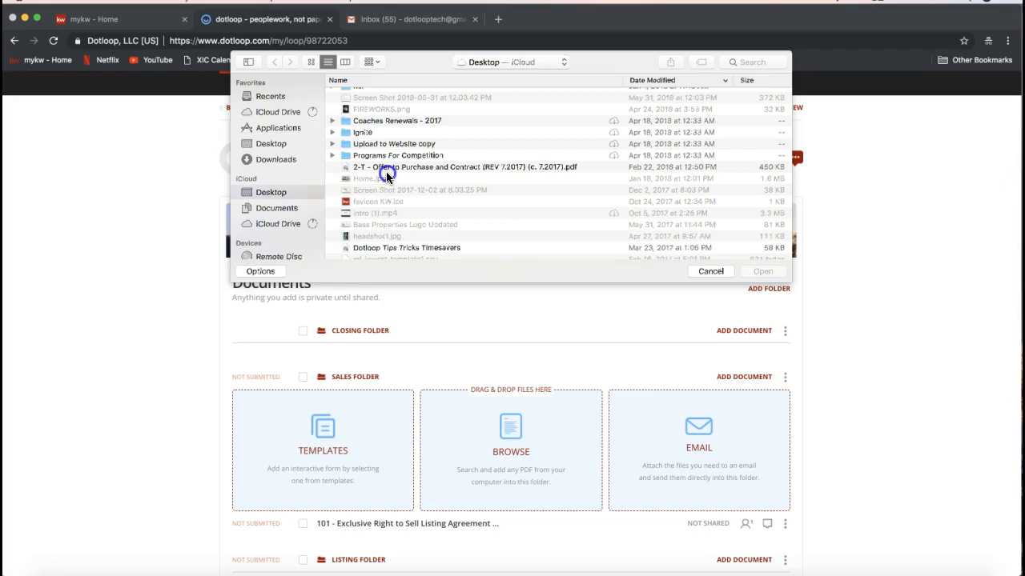
{"action": "left_click", "coordinate": [380, 166]}
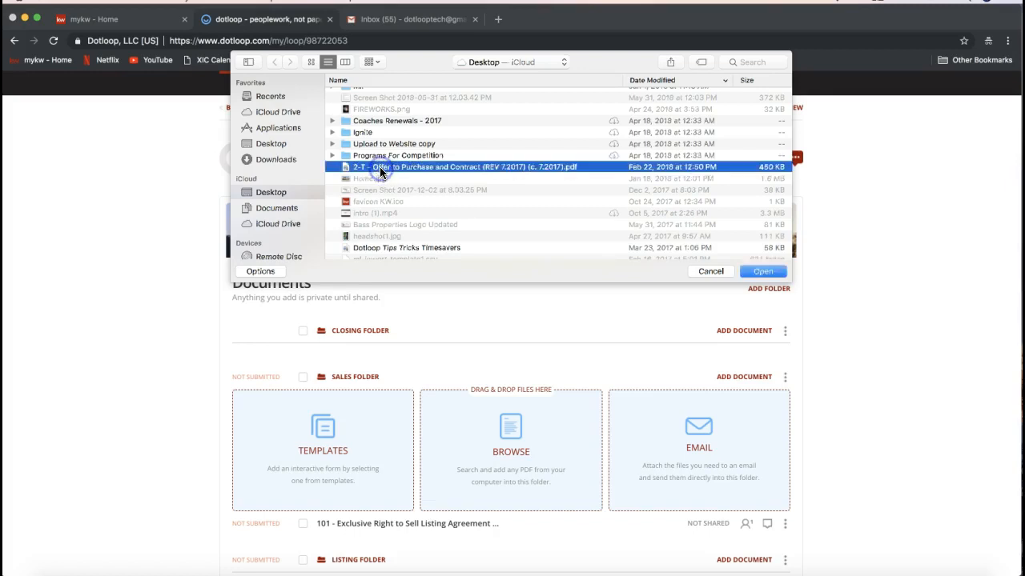
{"action": "double_click", "coordinate": [372, 166]}
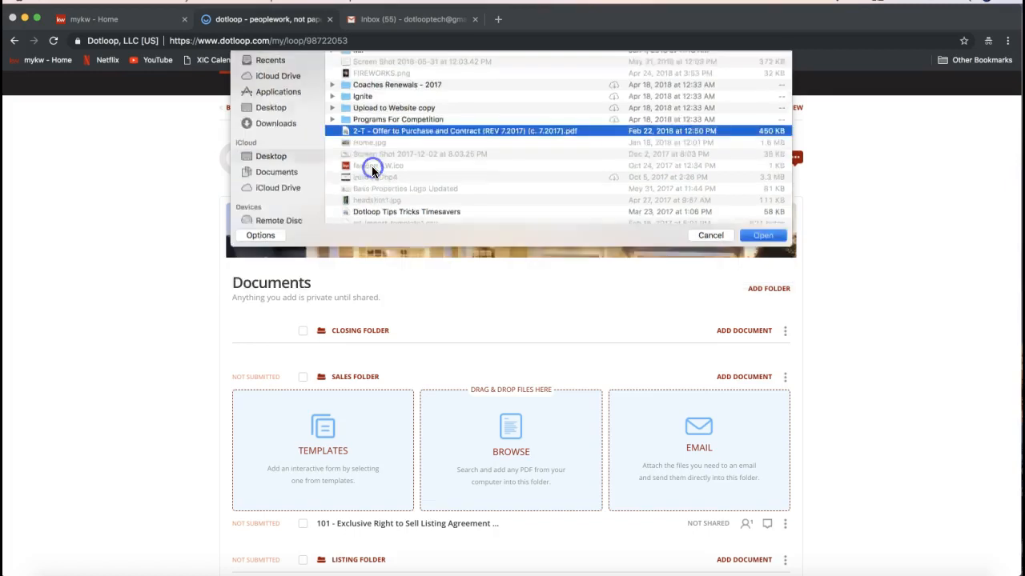
- Open the uploaded Offer to Purchase and Contract document and browse its first page
{"action": "scroll", "coordinate": [365, 464], "scroll_direction": "down", "scroll_amount": 5}
{"action": "scroll", "coordinate": [468, 343], "scroll_direction": "up", "scroll_amount": 2}
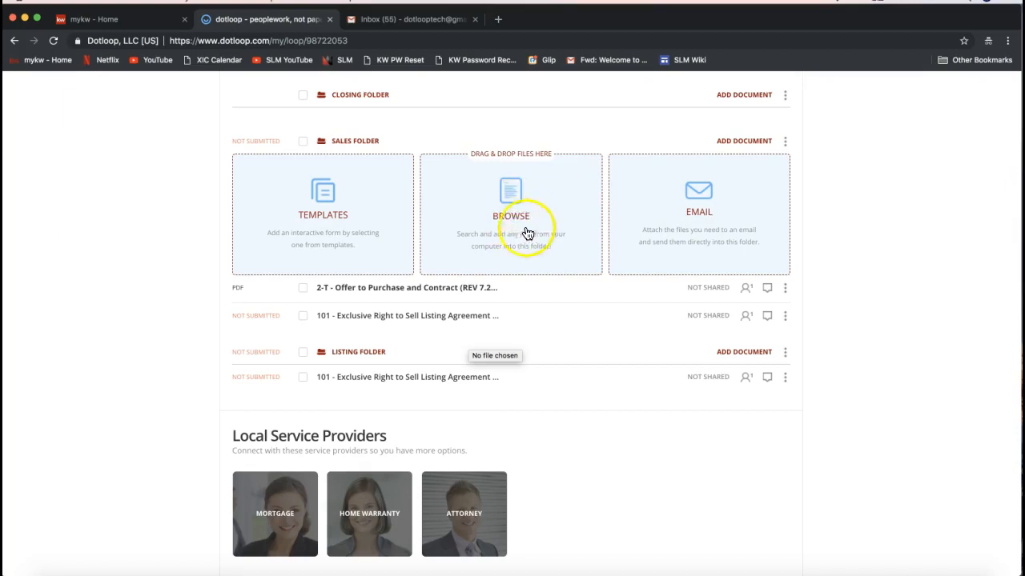
{"action": "left_click", "coordinate": [402, 295]}
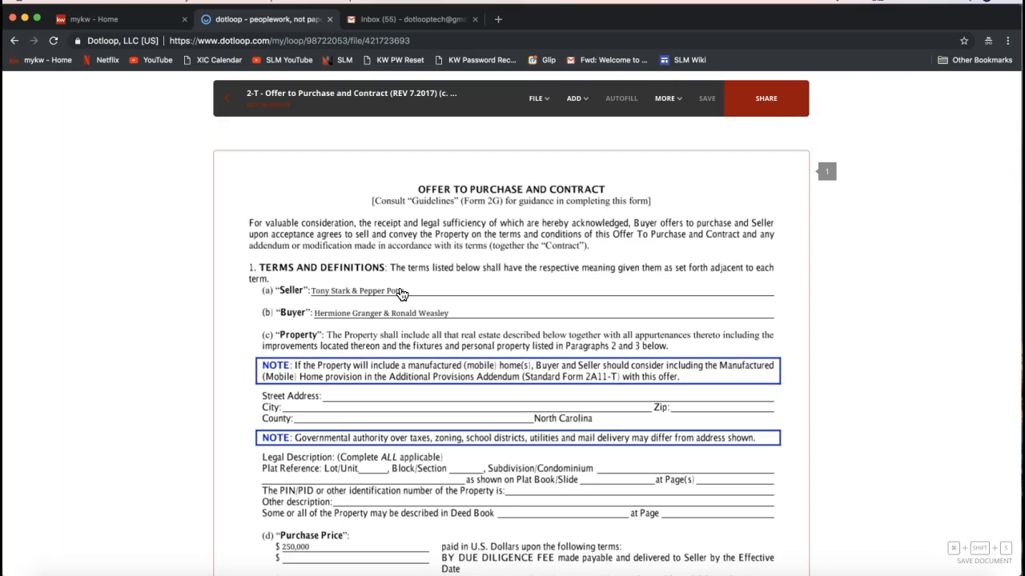
{"action": "scroll", "coordinate": [402, 294], "scroll_direction": "down", "scroll_amount": 3}
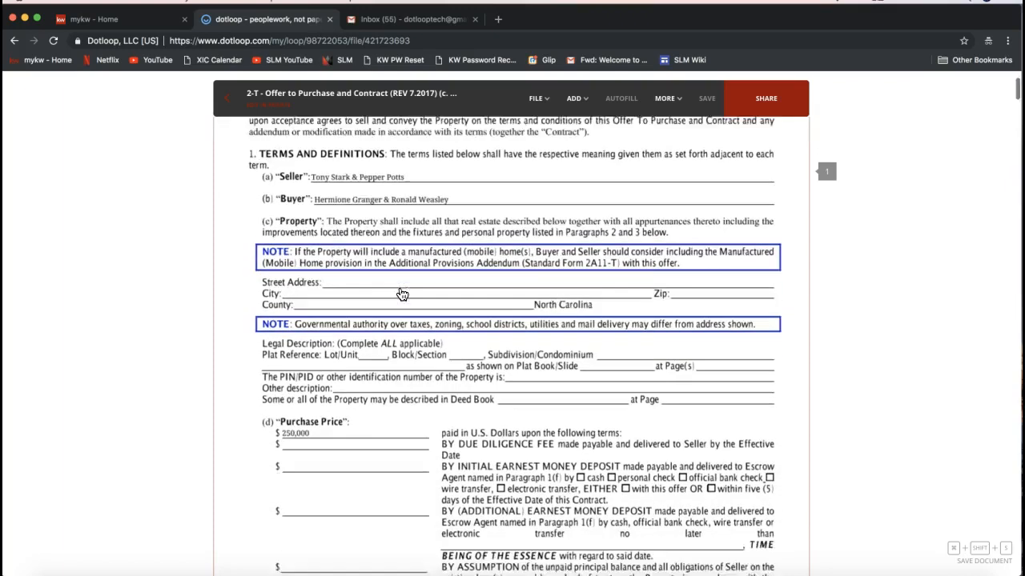
{"action": "scroll", "coordinate": [402, 294], "scroll_direction": "up", "scroll_amount": 3}
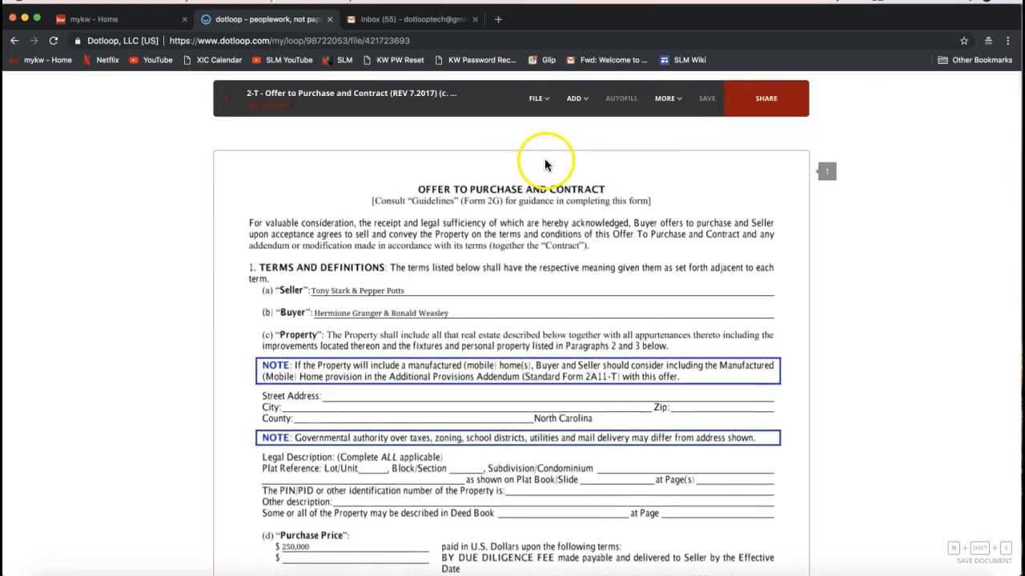
- Add an initials field in the Seller's initials box at the bottom of page 1
{"action": "left_click", "coordinate": [575, 98]}
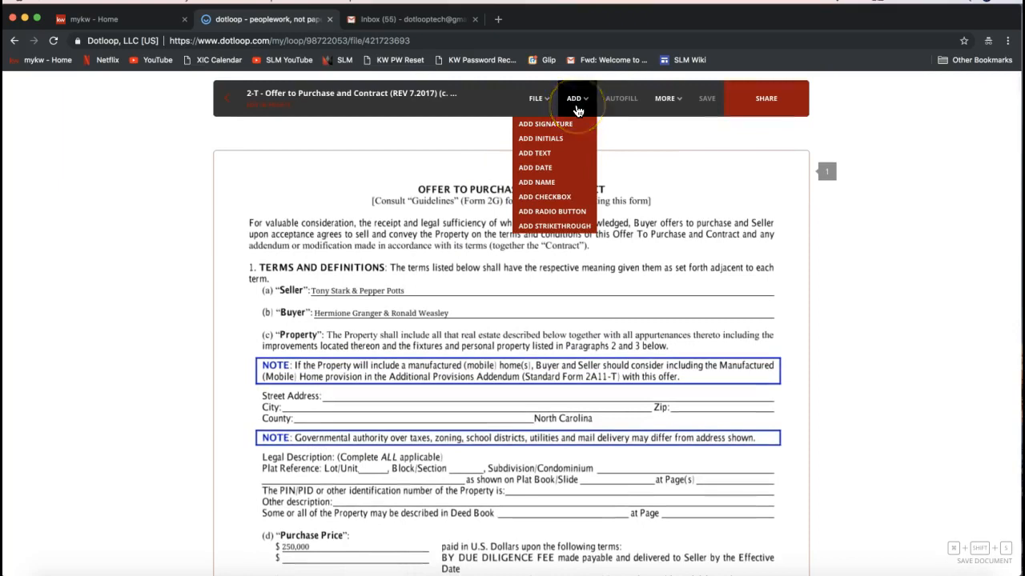
{"action": "left_click", "coordinate": [574, 125]}
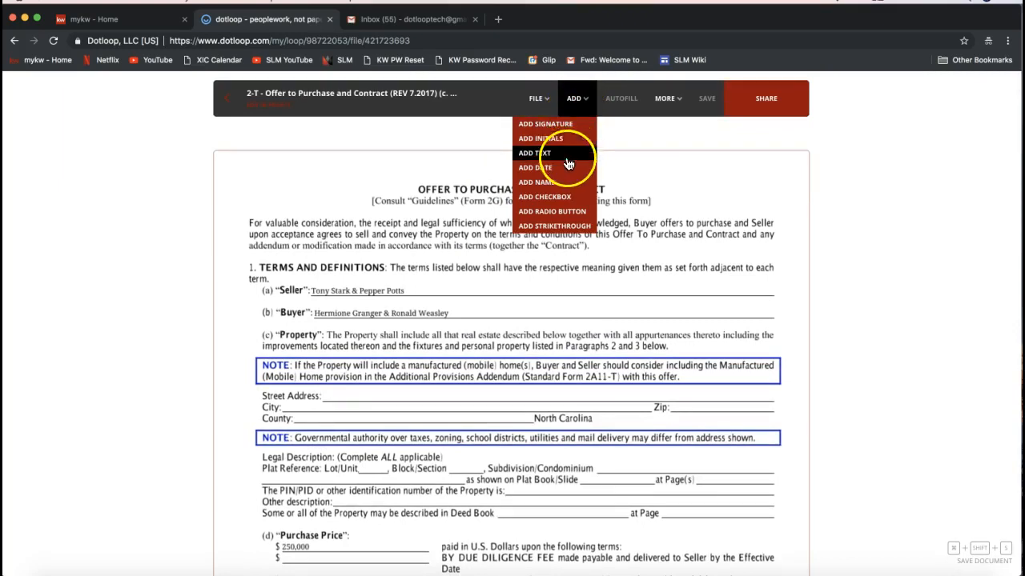
{"action": "left_click", "coordinate": [554, 228]}
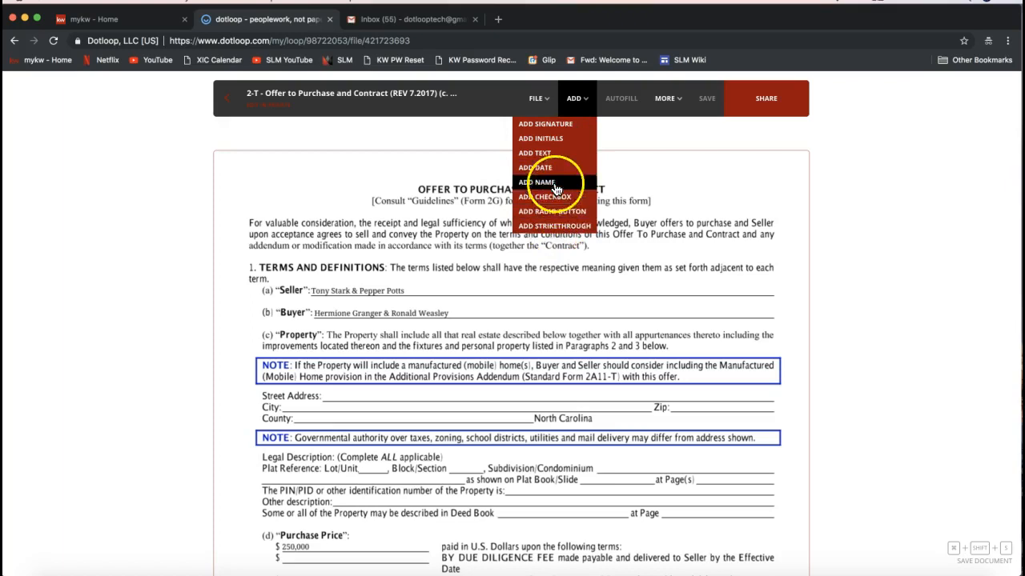
{"action": "scroll", "coordinate": [781, 216], "scroll_direction": "down", "scroll_amount": 10}
{"action": "scroll", "coordinate": [780, 215], "scroll_direction": "up", "scroll_amount": 1}
{"action": "left_click", "coordinate": [573, 111]}
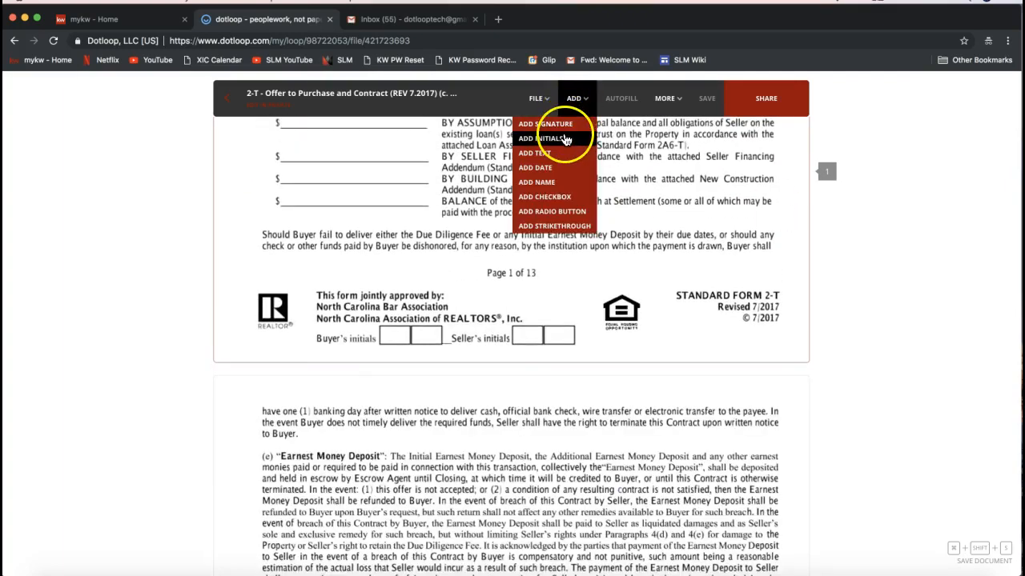
{"action": "left_click", "coordinate": [564, 138]}
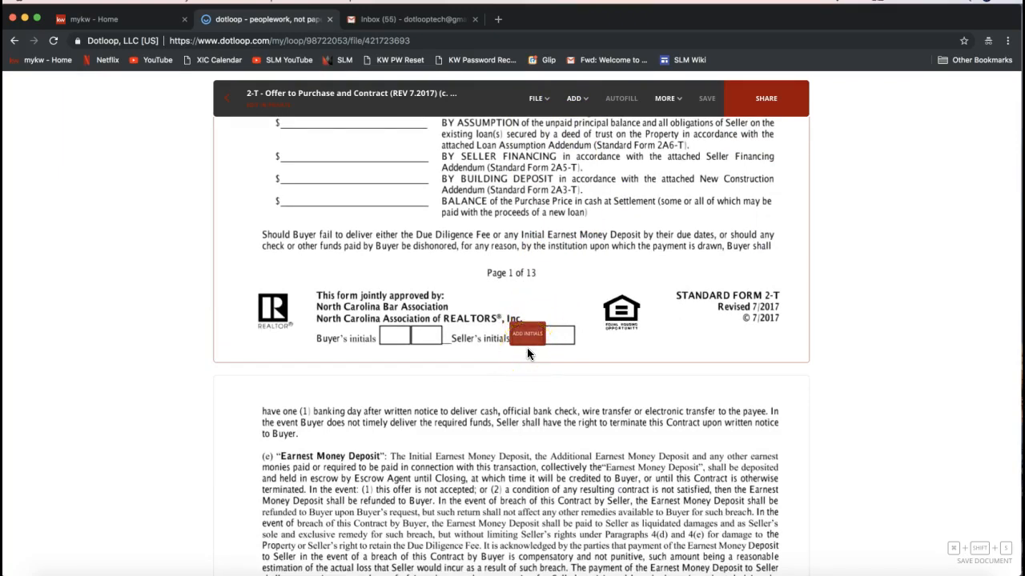
{"action": "left_click", "coordinate": [527, 347]}
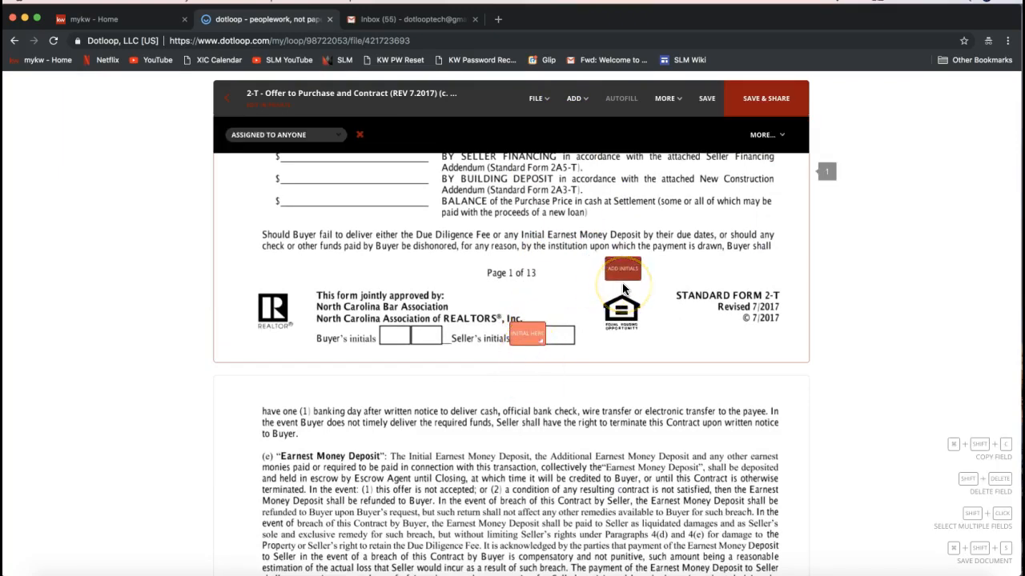
- Assign the page 1 initials field to the seller and save the document
{"action": "scroll", "coordinate": [622, 284], "scroll_direction": "down", "scroll_amount": 10}
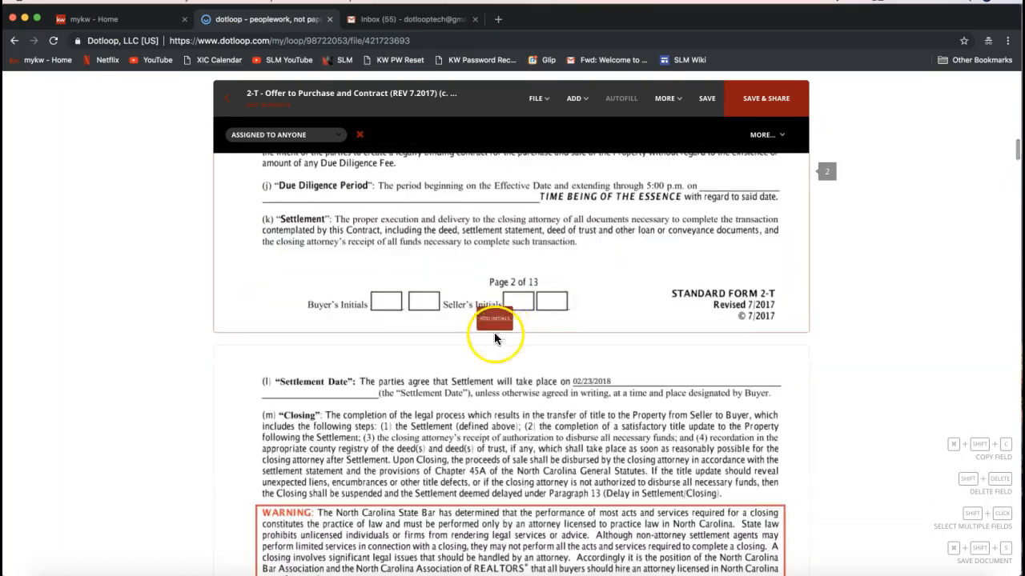
{"action": "left_click", "coordinate": [519, 313]}
{"action": "scroll", "coordinate": [566, 271], "scroll_direction": "up", "scroll_amount": 5}
{"action": "scroll", "coordinate": [566, 272], "scroll_direction": "up", "scroll_amount": 12}
{"action": "left_click", "coordinate": [531, 261]}
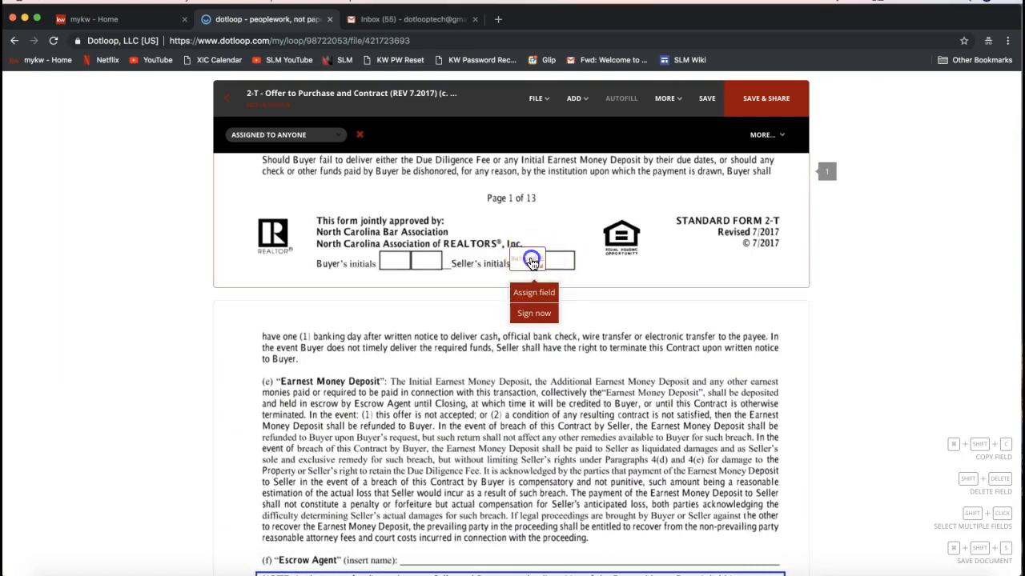
{"action": "left_click", "coordinate": [535, 300]}
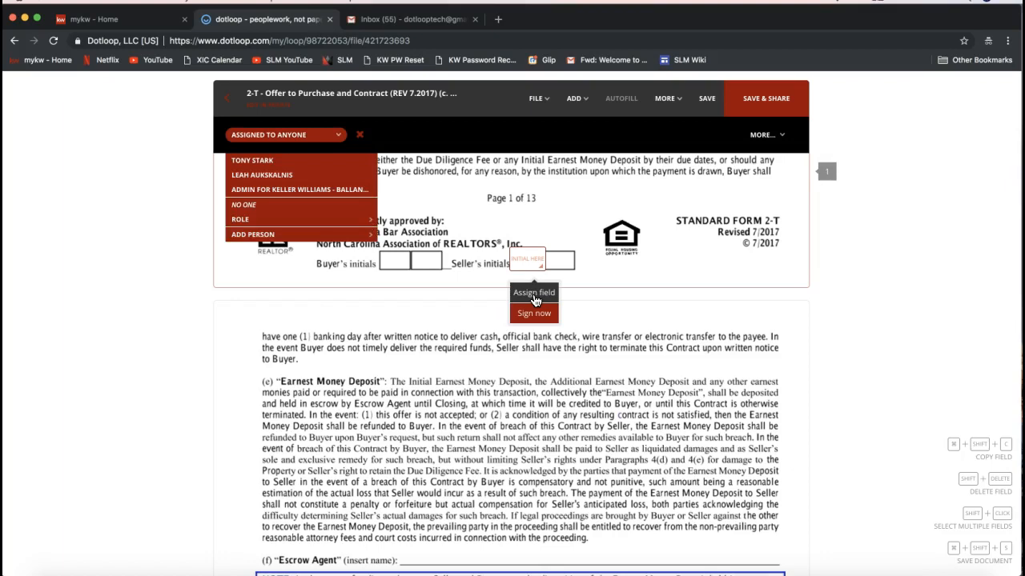
{"action": "left_click", "coordinate": [273, 160]}
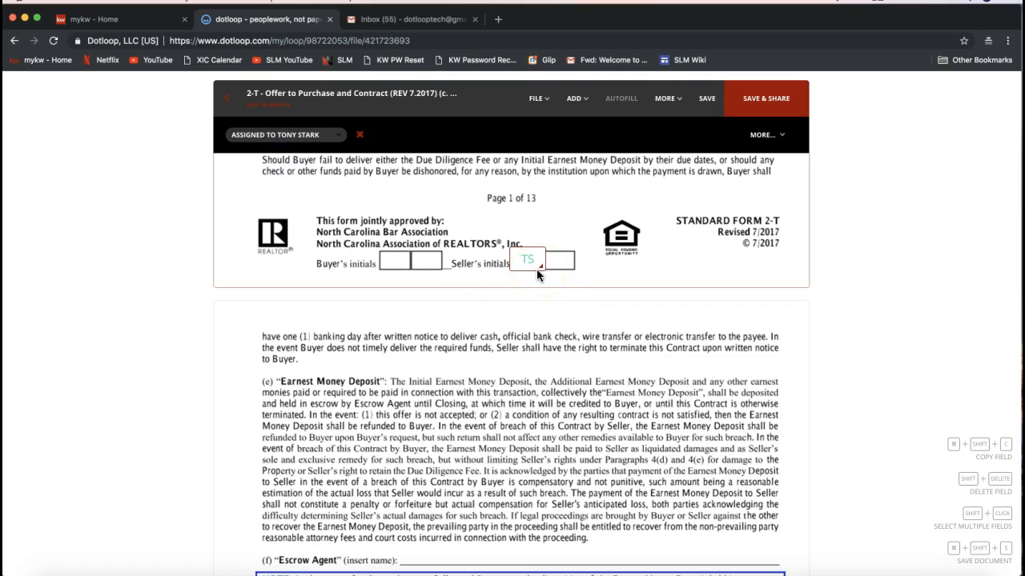
{"action": "left_click", "coordinate": [774, 109]}
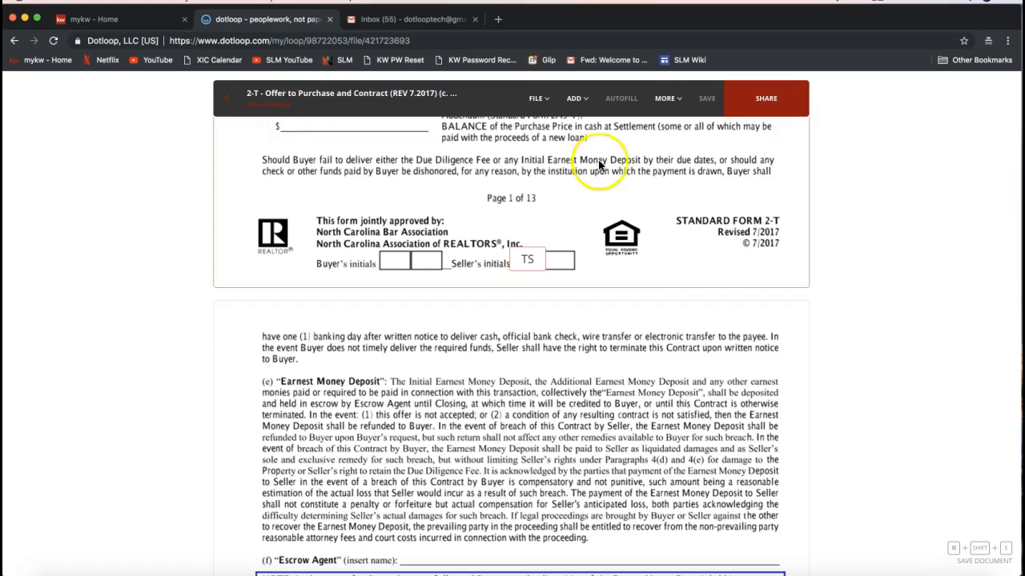
{"action": "left_click", "coordinate": [582, 103]}
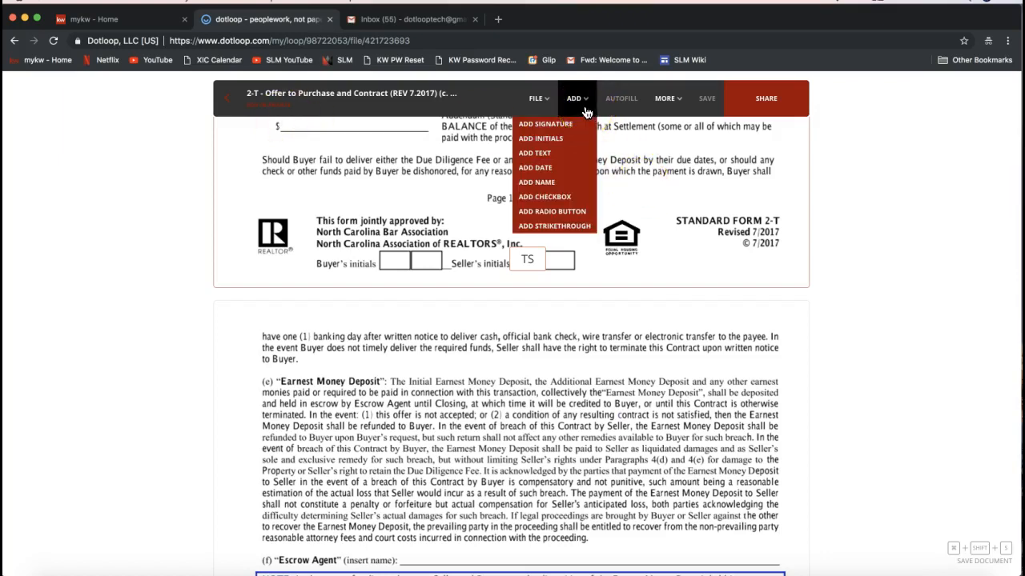
{"action": "left_click", "coordinate": [563, 127]}
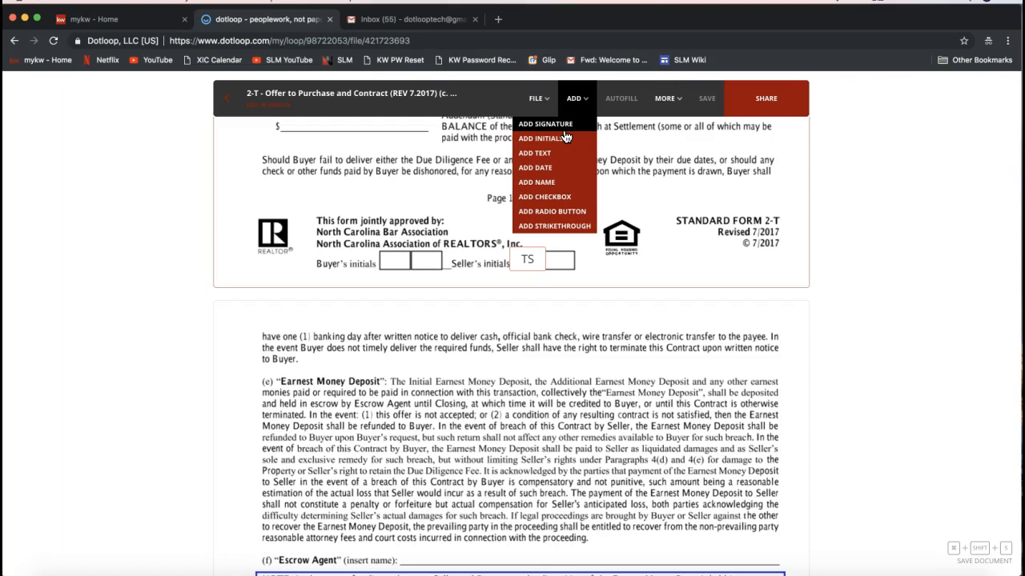
{"action": "left_click", "coordinate": [277, 150]}
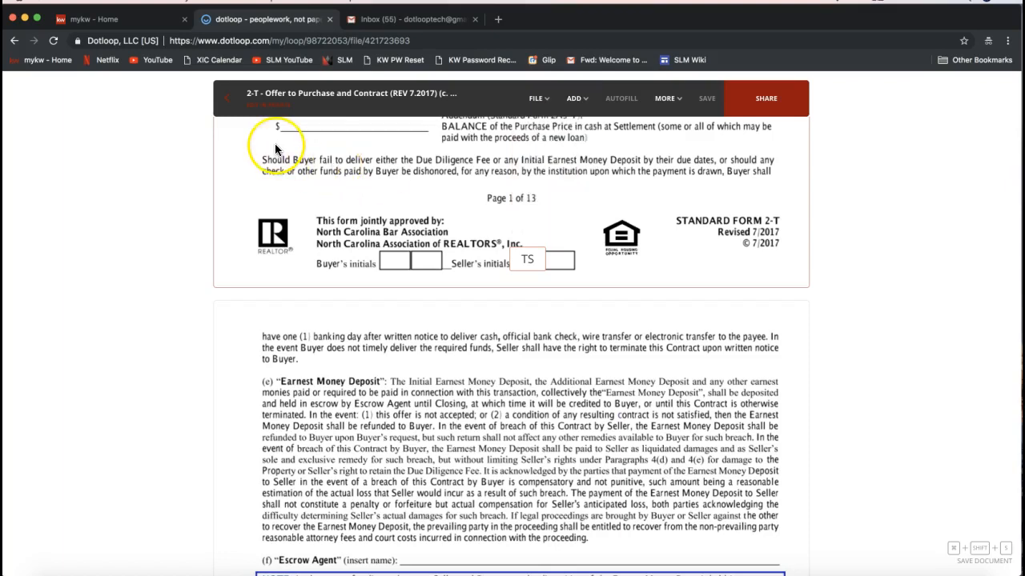
- Return to the loop and open the add-document options for the Sales folder
{"action": "left_click", "coordinate": [227, 111]}
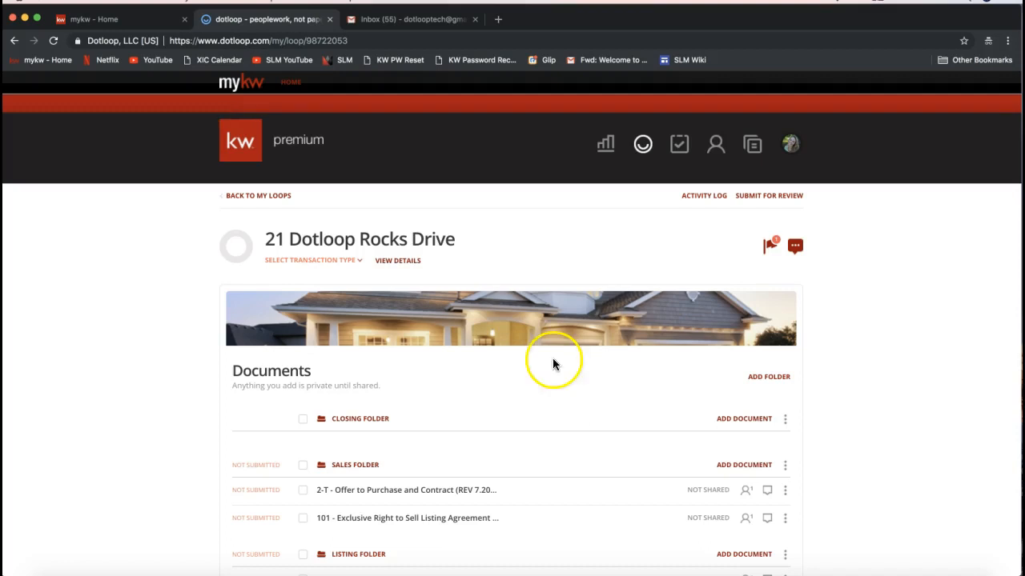
{"action": "scroll", "coordinate": [899, 431], "scroll_direction": "down", "scroll_amount": 3}
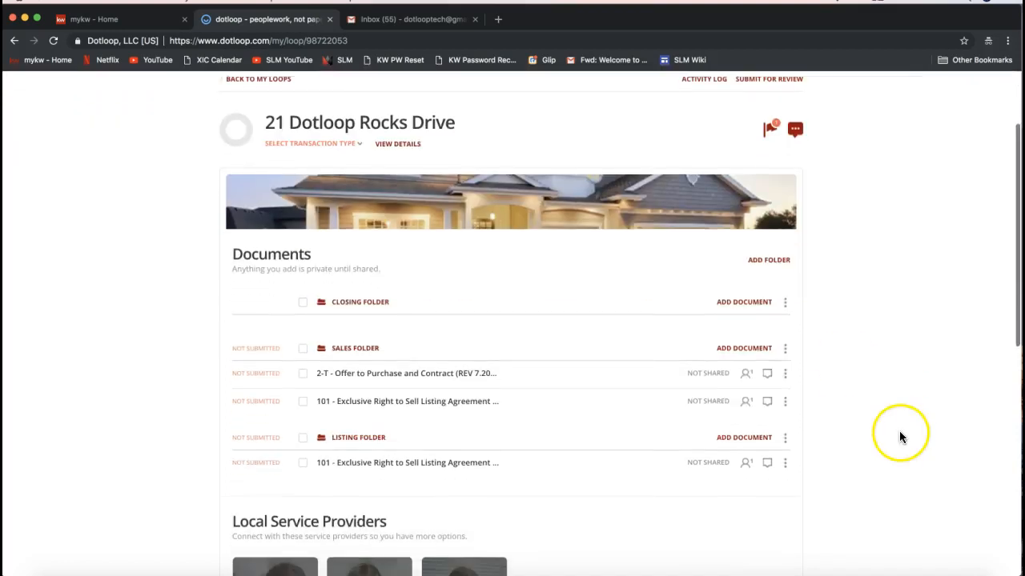
{"action": "left_click", "coordinate": [744, 346]}
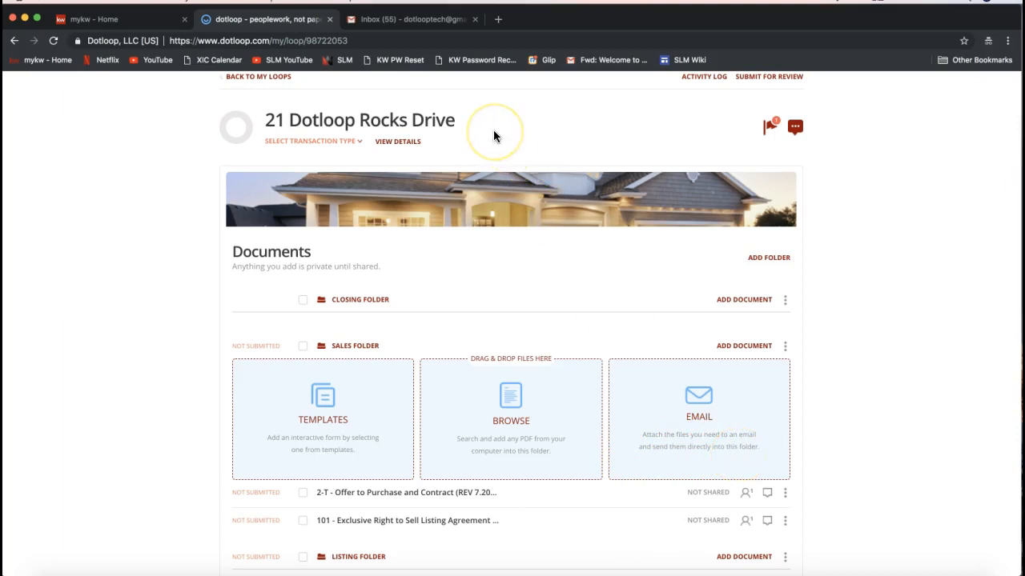
- Switch to Gmail and open the OTP email containing the Offer to Purchase attachment
{"action": "left_click", "coordinate": [415, 19]}
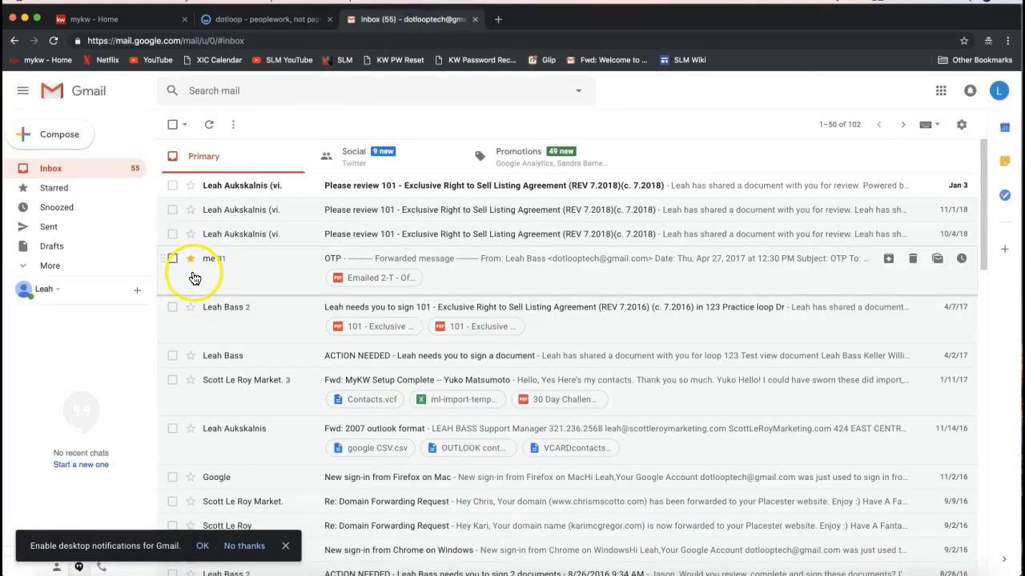
{"action": "left_click", "coordinate": [233, 261]}
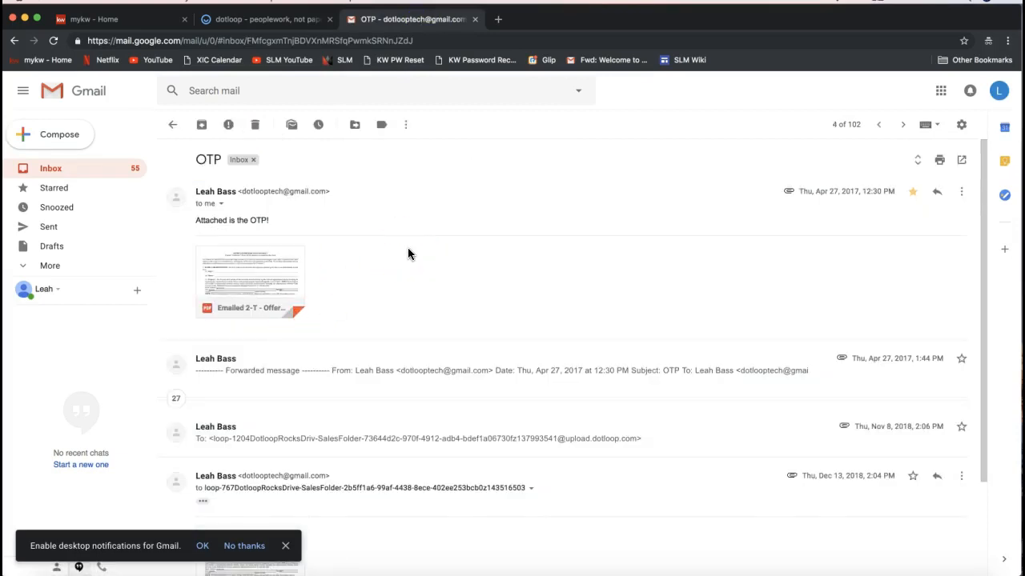
{"action": "mouse_move", "coordinate": [235, 254]}
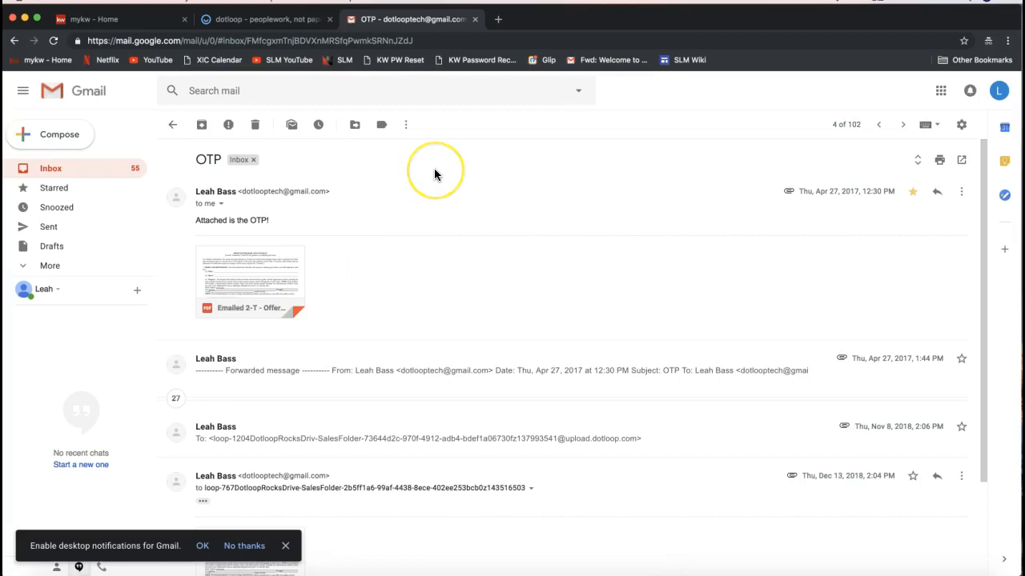
- Return to the loop and copy the Sales folder's upload email address to the clipboard
{"action": "left_click", "coordinate": [271, 19]}
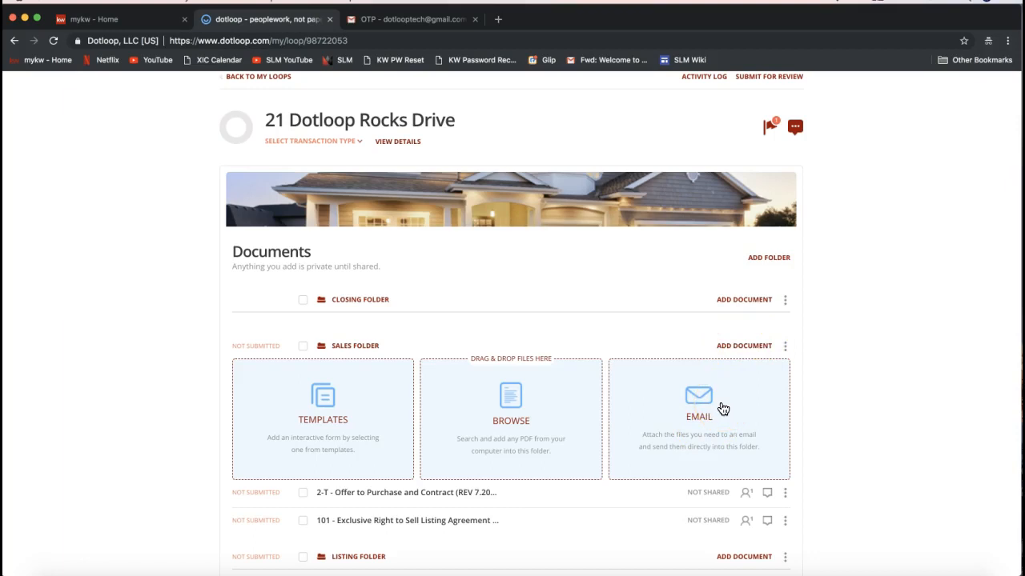
{"action": "left_click", "coordinate": [696, 409]}
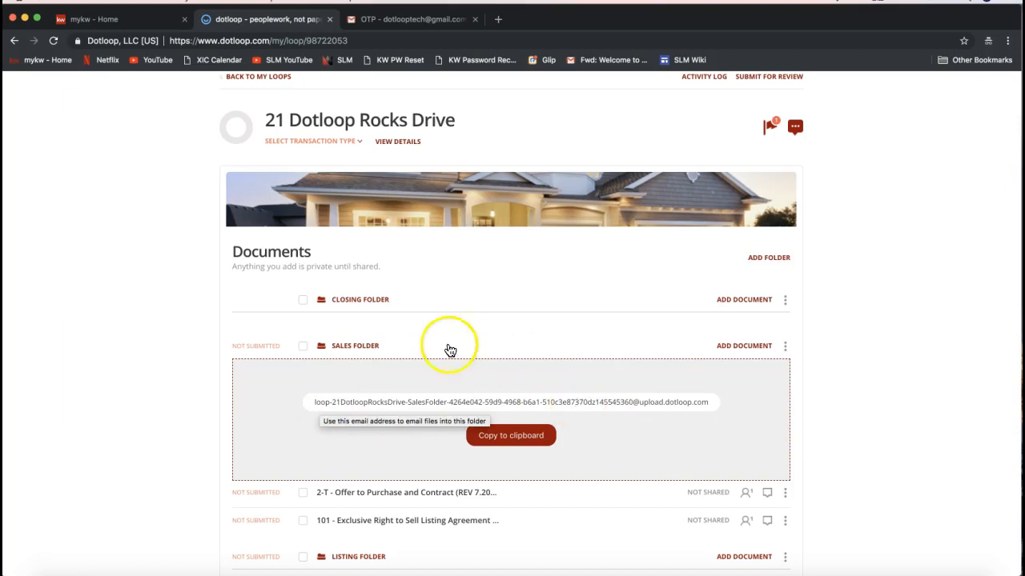
{"action": "left_click", "coordinate": [496, 442]}
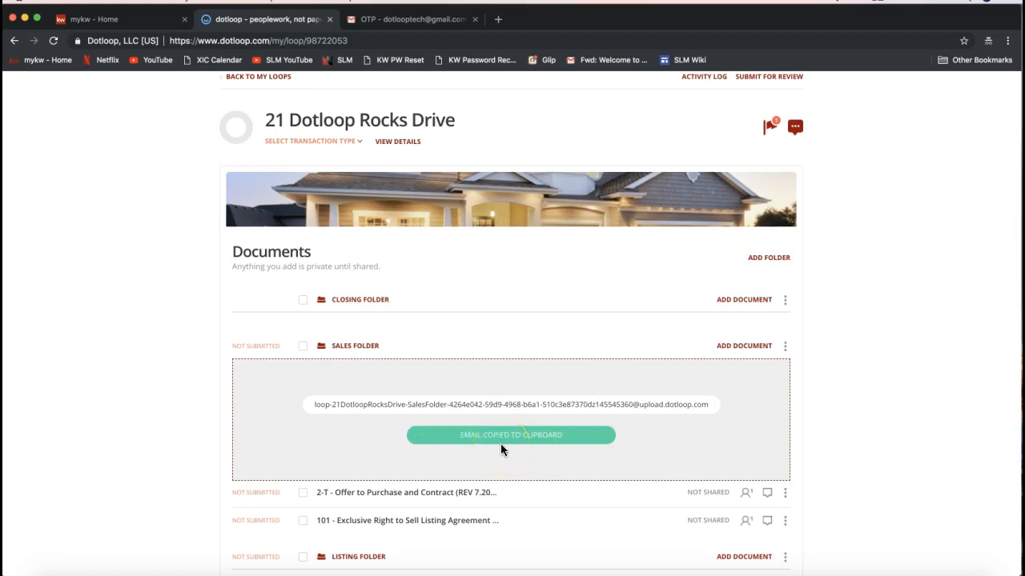
- Forward the OTP email with its Offer to Purchase attachment to the pasted Sales folder upload address
{"action": "left_click", "coordinate": [404, 19]}
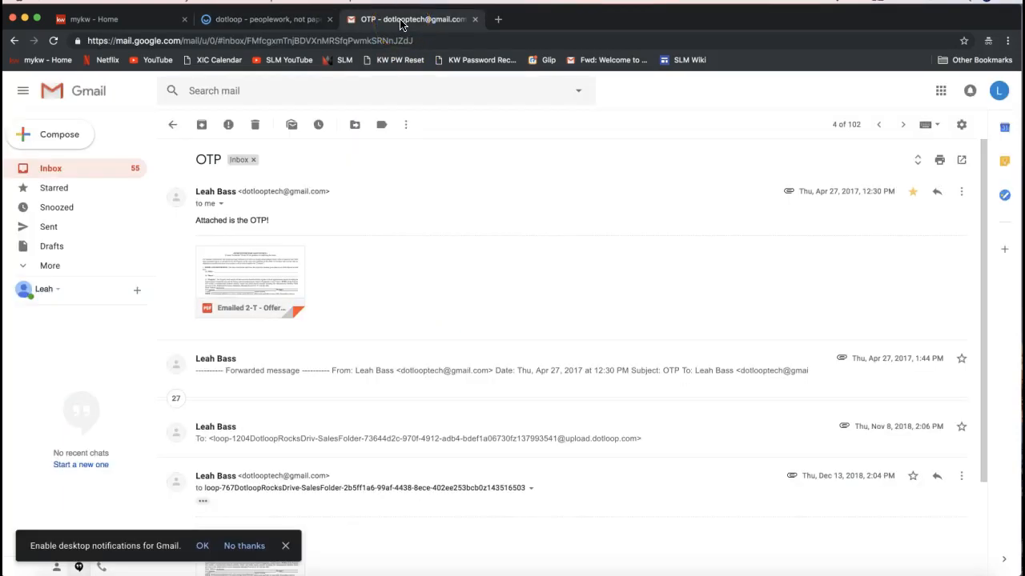
{"action": "left_click", "coordinate": [282, 282]}
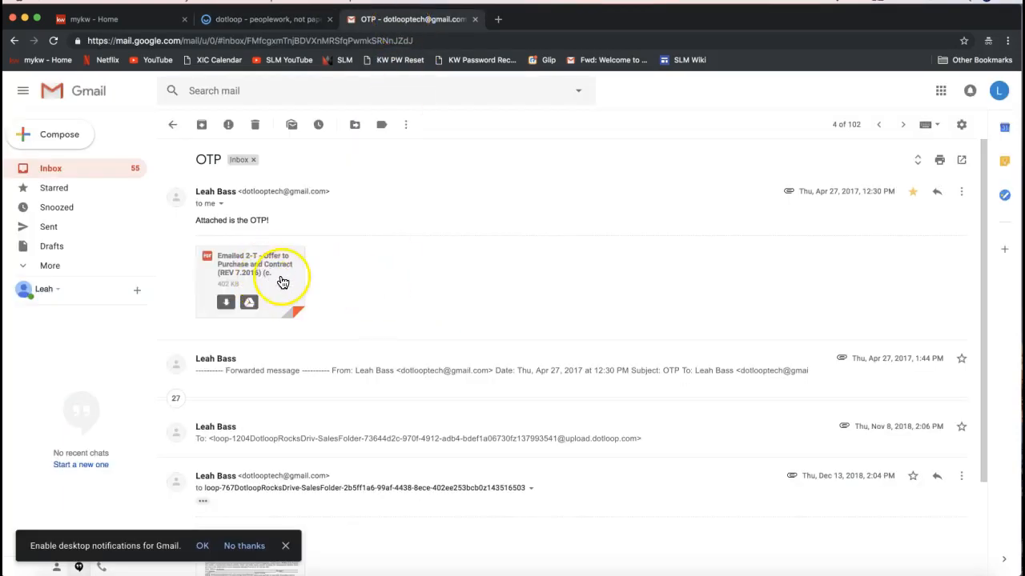
{"action": "left_click", "coordinate": [610, 227]}
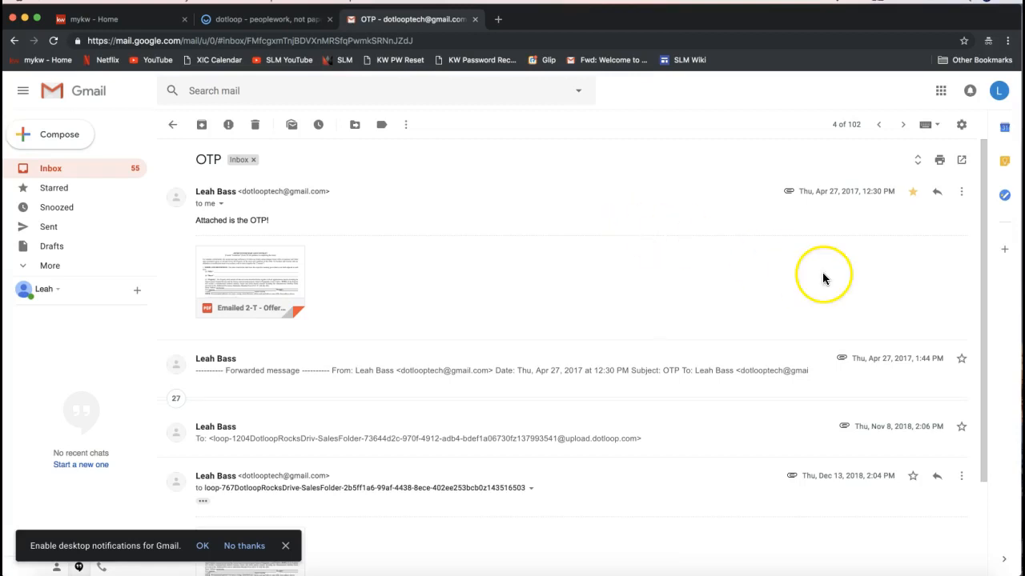
{"action": "left_click", "coordinate": [962, 196]}
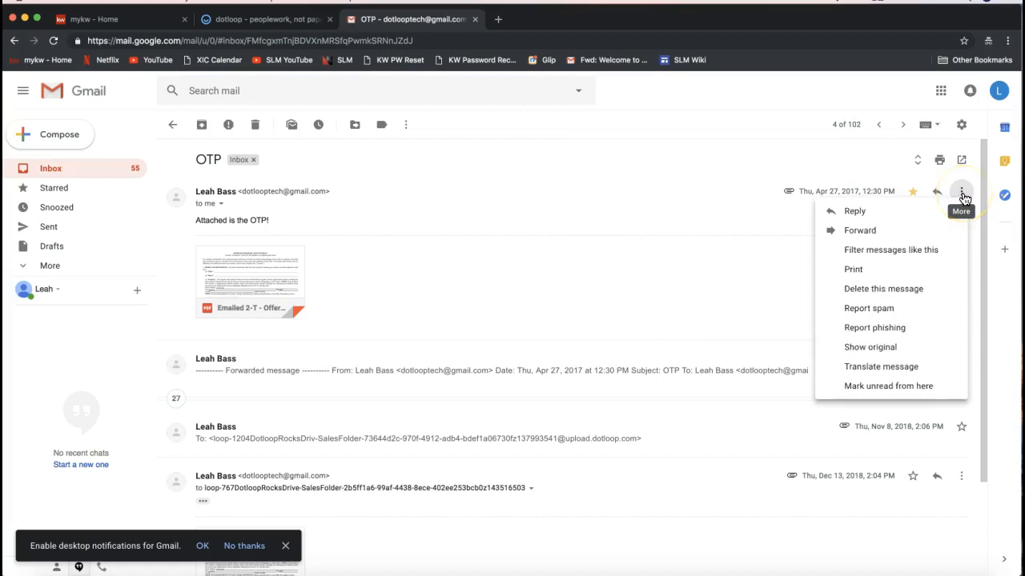
{"action": "left_click", "coordinate": [863, 236]}
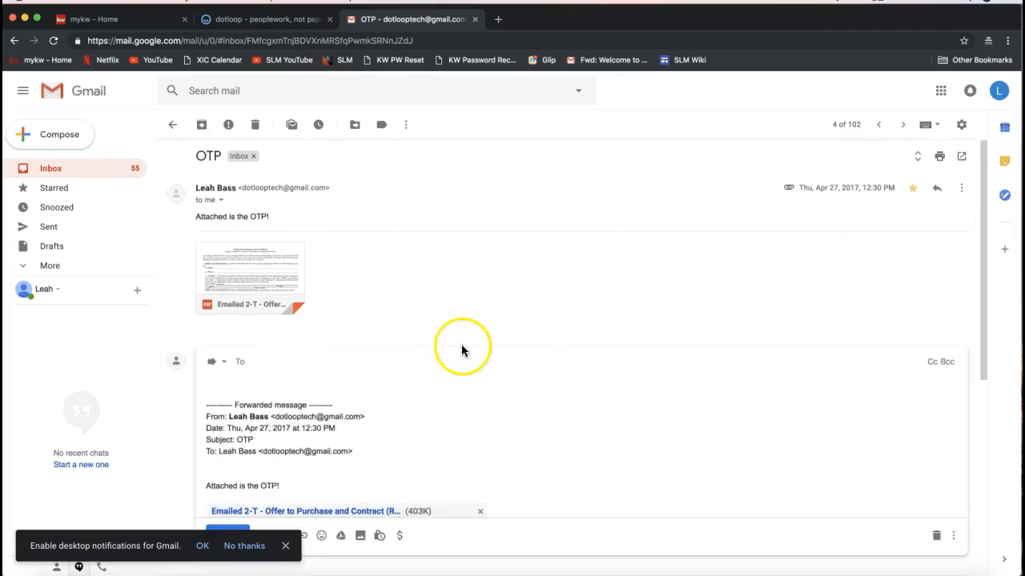
{"action": "scroll", "coordinate": [265, 380], "scroll_direction": "down", "scroll_amount": 1}
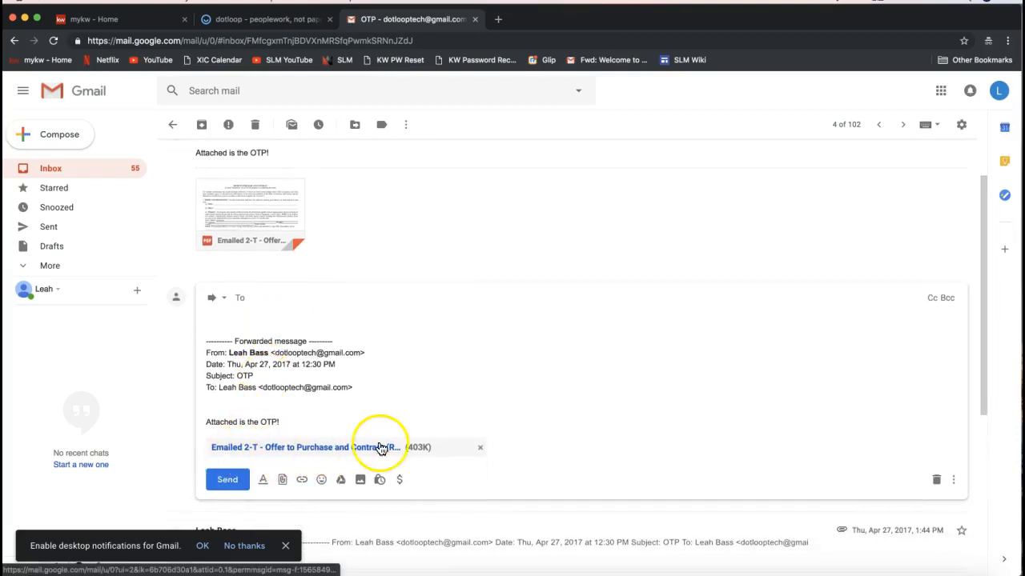
{"action": "right_click", "coordinate": [259, 298]}
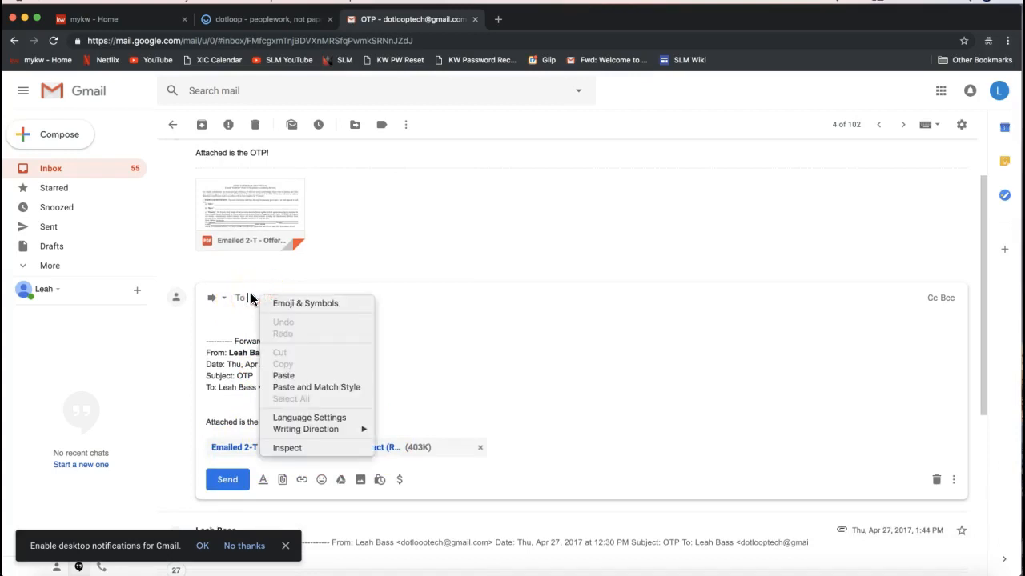
{"action": "left_click", "coordinate": [300, 378]}
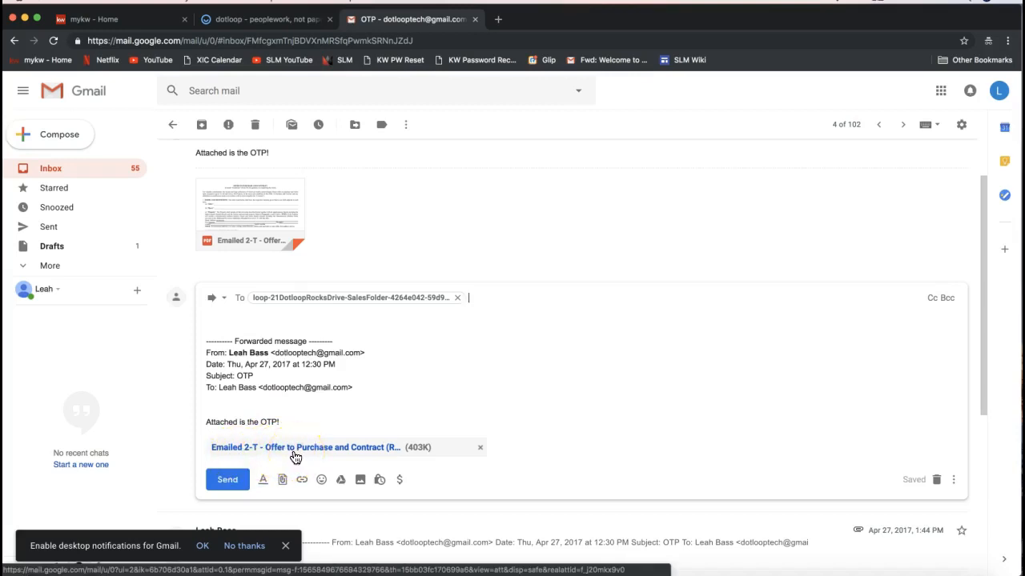
{"action": "left_click", "coordinate": [227, 481]}
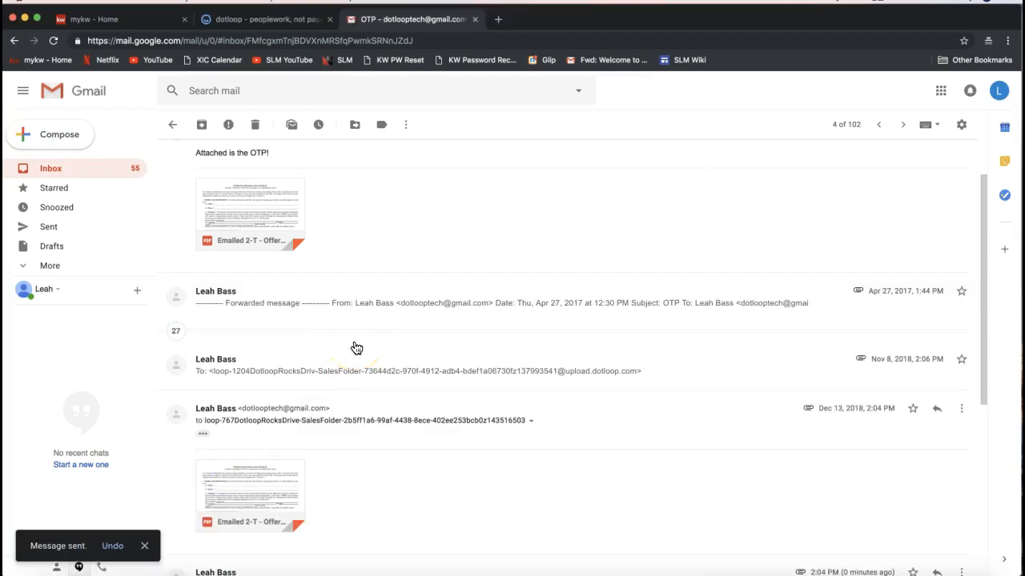
- Return to the loop and reload the page to check the Sales folder documents
{"action": "left_click", "coordinate": [261, 23]}
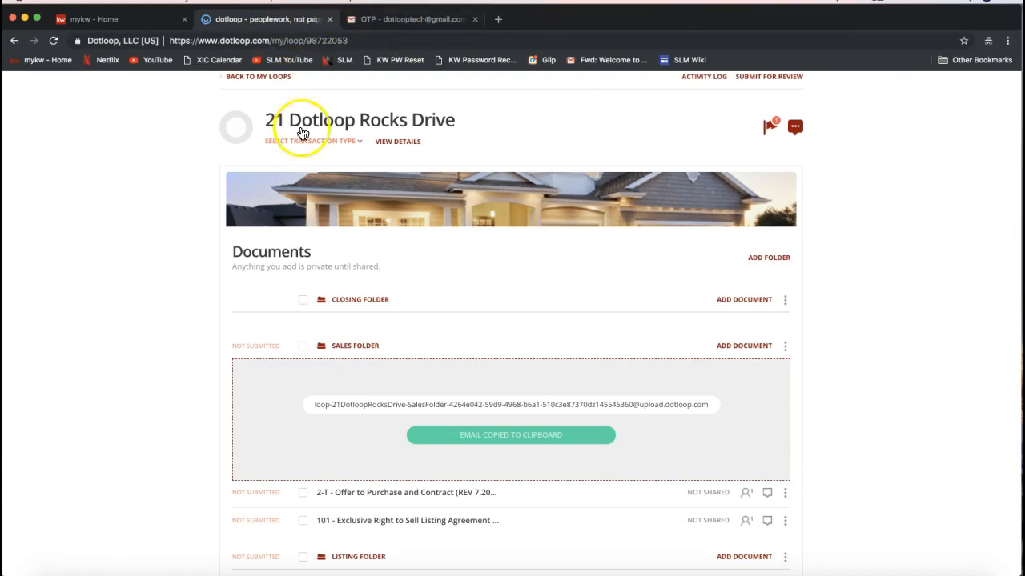
{"action": "scroll", "coordinate": [110, 310], "scroll_direction": "up", "scroll_amount": 1}
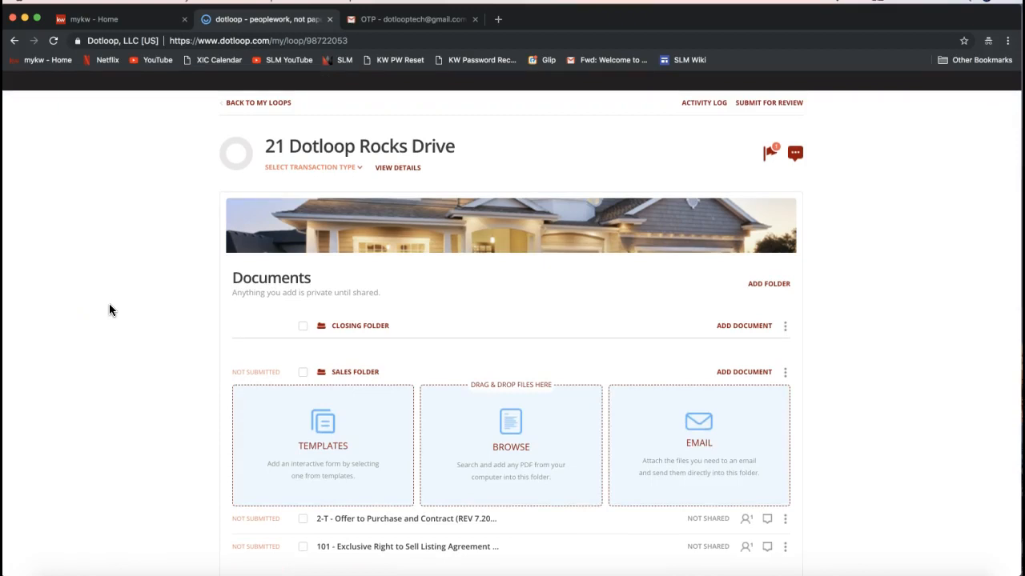
{"action": "left_click", "coordinate": [54, 44]}
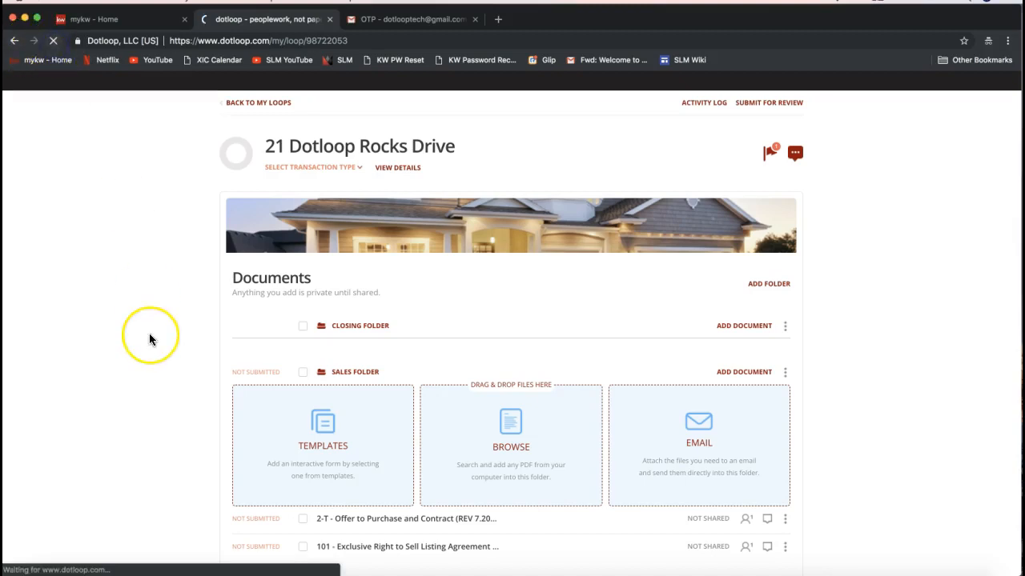
{"action": "scroll", "coordinate": [150, 339], "scroll_direction": "down", "scroll_amount": 1}
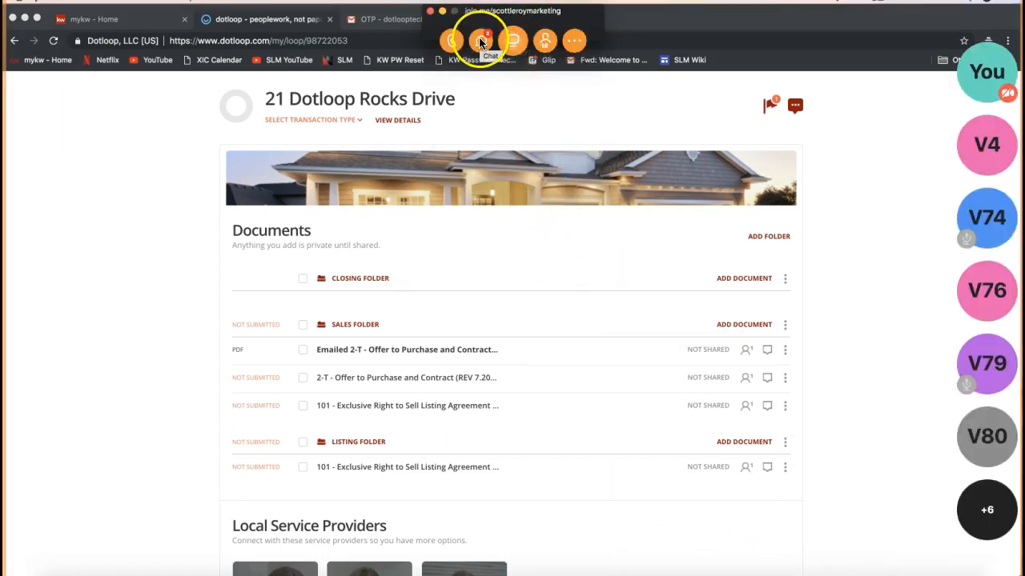
- Switch to the join.me chat, post "Email into Dotloop:" with the pasted video link, and close the chat
{"action": "left_click", "coordinate": [481, 41]}
{"action": "type", "text": "Email into Dotloop:"}
{"action": "key", "text": "ctrl+v"}
{"action": "key", "text": "Return"}
{"action": "left_click", "coordinate": [552, 344]}
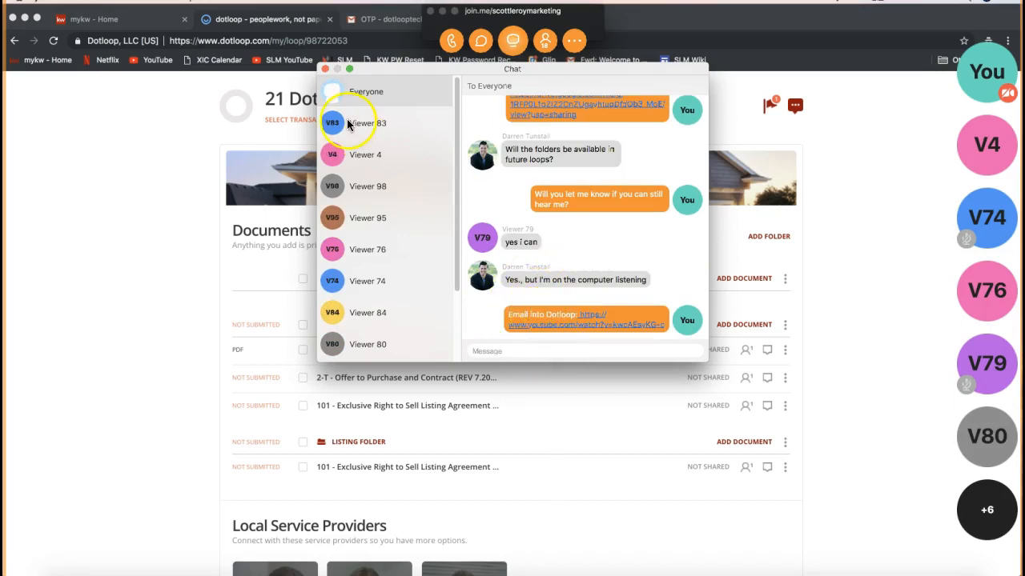
{"action": "left_click", "coordinate": [165, 243]}
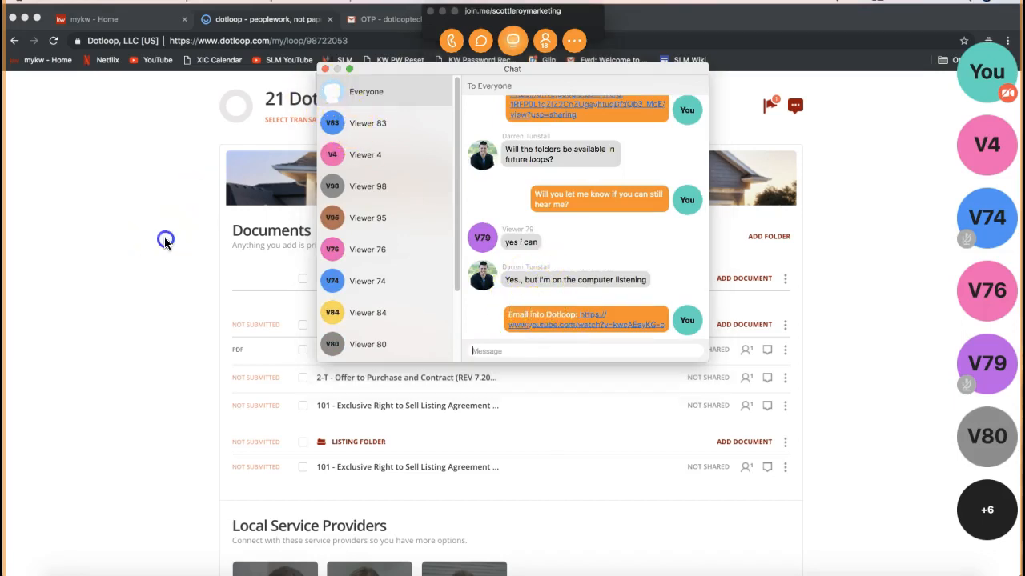
{"action": "left_click", "coordinate": [324, 69]}
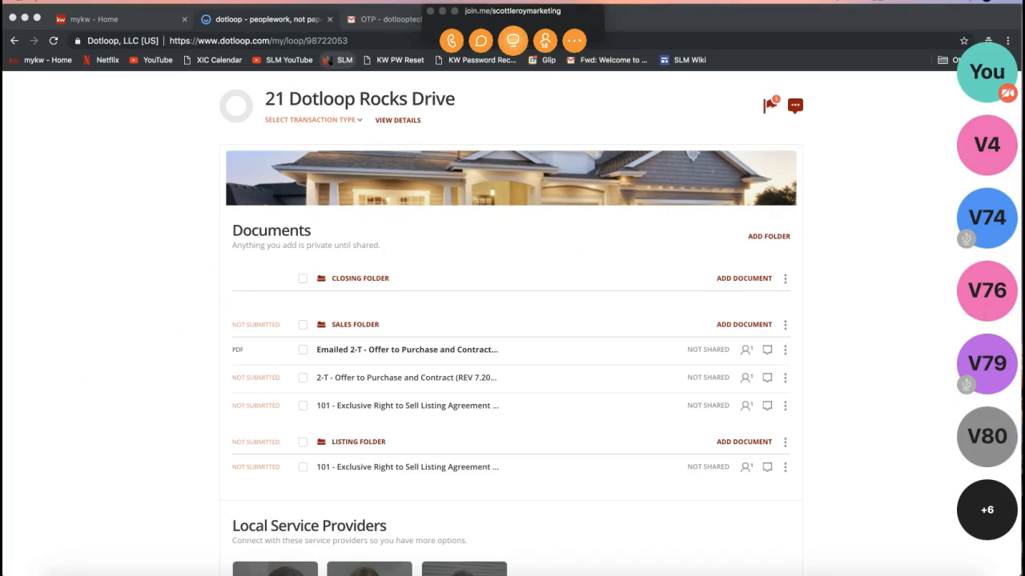
- Post the pasted "Make a Copy Feature" video link in the join.me chat and close the chat
{"action": "left_click", "coordinate": [480, 40]}
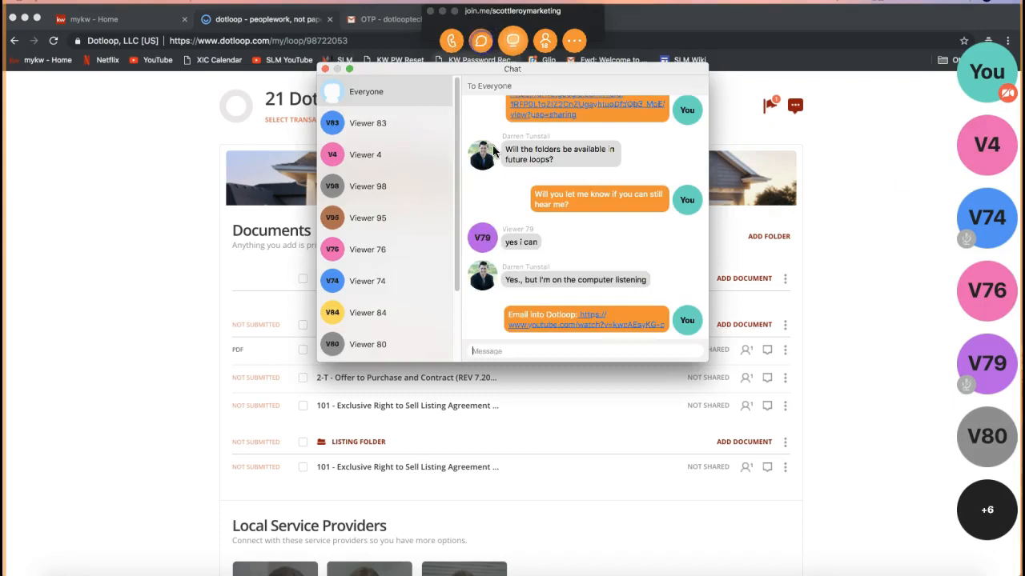
{"action": "left_click", "coordinate": [511, 350]}
{"action": "key", "text": "super+v"}
{"action": "key", "text": "Return"}
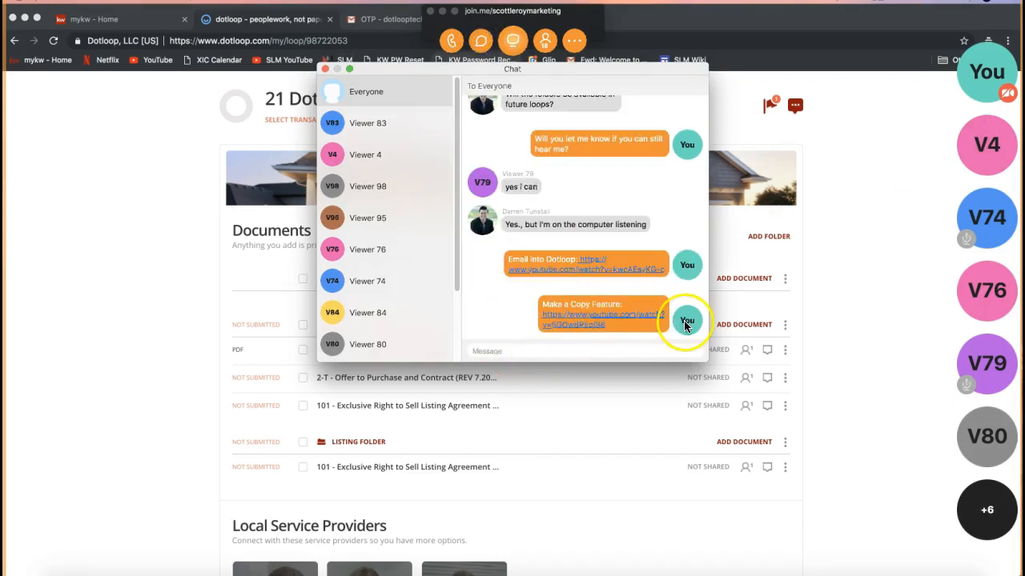
{"action": "left_click", "coordinate": [325, 68]}
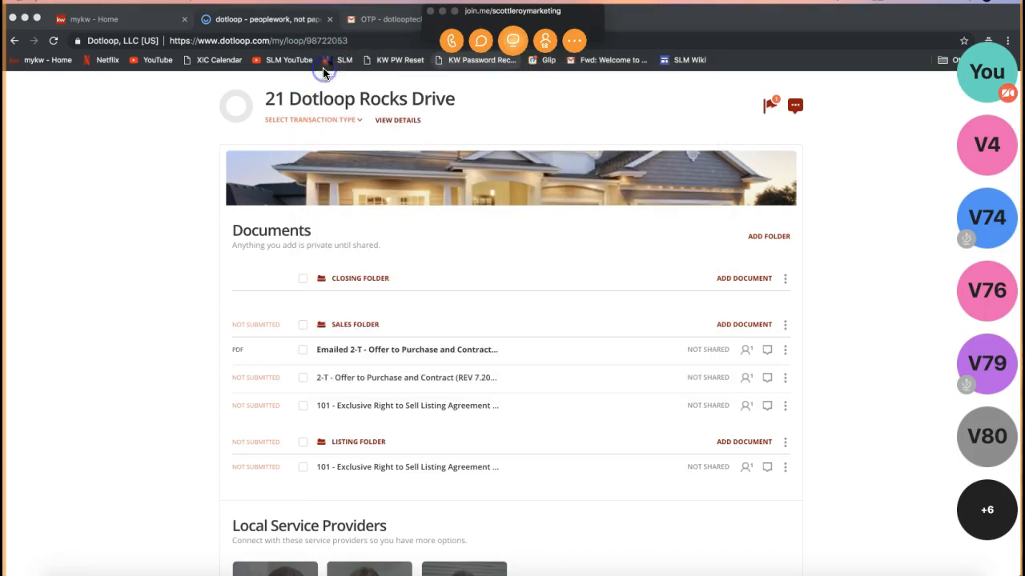
- Open the options menu of the 2-T Offer to Purchase document in the Sales folder, then dismiss it
{"action": "left_click", "coordinate": [785, 378]}
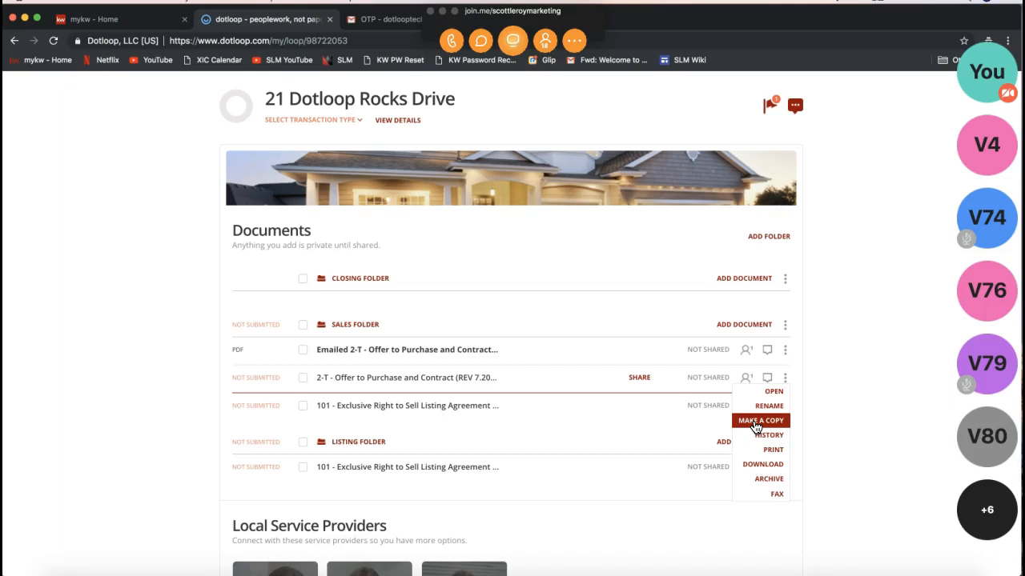
{"action": "left_click", "coordinate": [862, 280]}
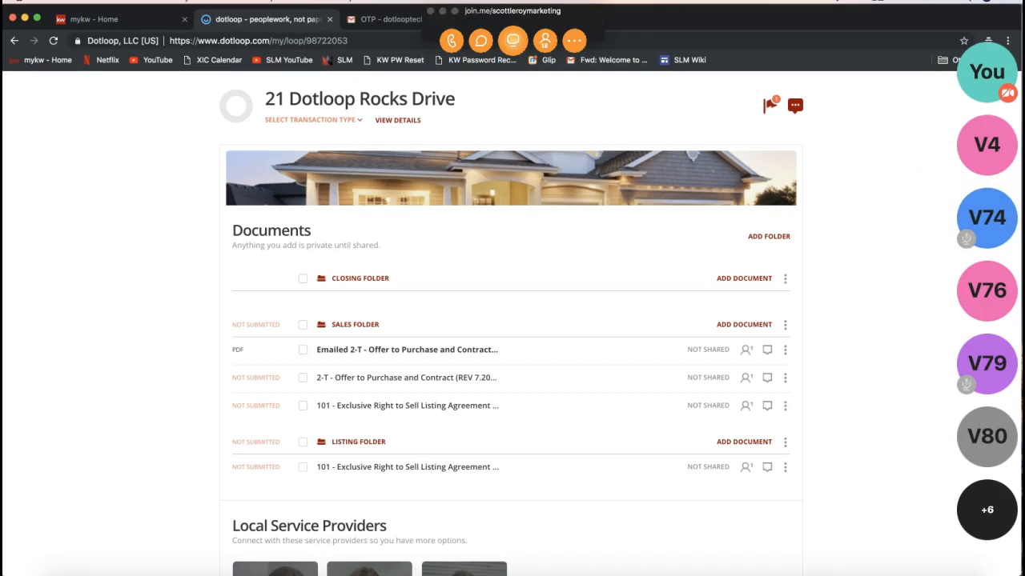
{"action": "left_click", "coordinate": [442, 12]}
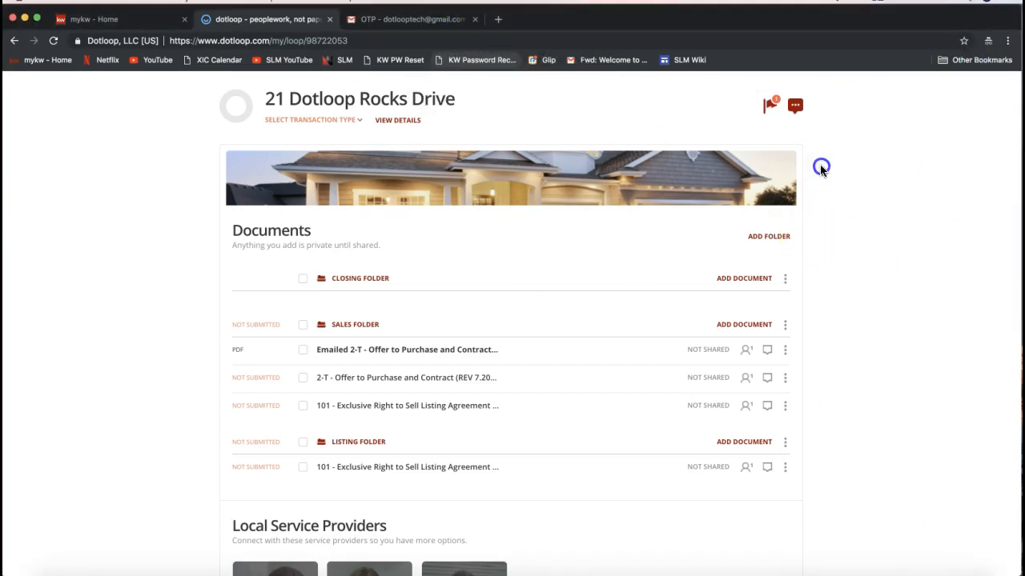
- Open the Templates page from the loop
{"action": "scroll", "coordinate": [819, 167], "scroll_direction": "up", "scroll_amount": 3}
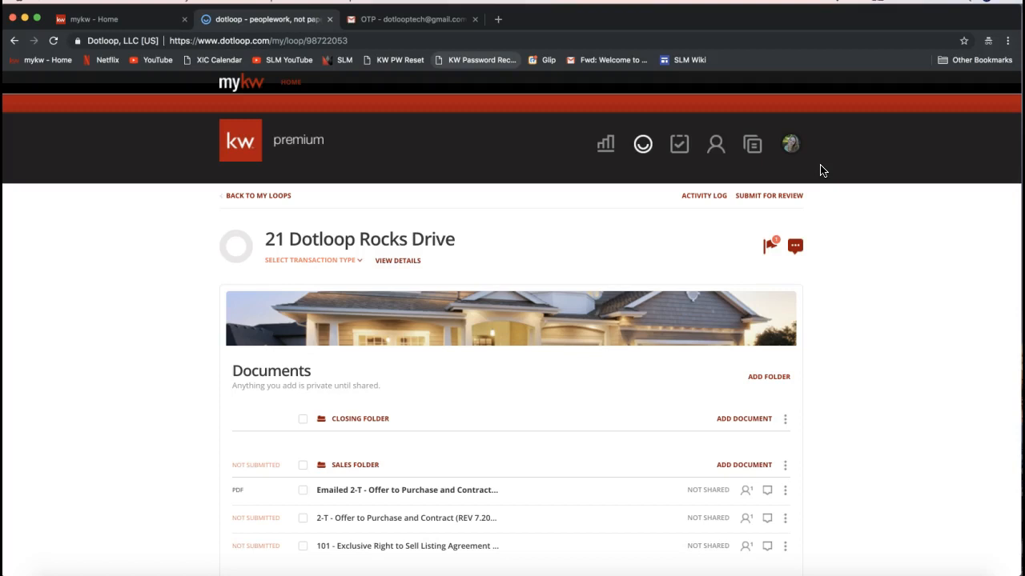
{"action": "left_click", "coordinate": [754, 154]}
{"action": "left_click", "coordinate": [756, 149]}
{"action": "left_click", "coordinate": [752, 147]}
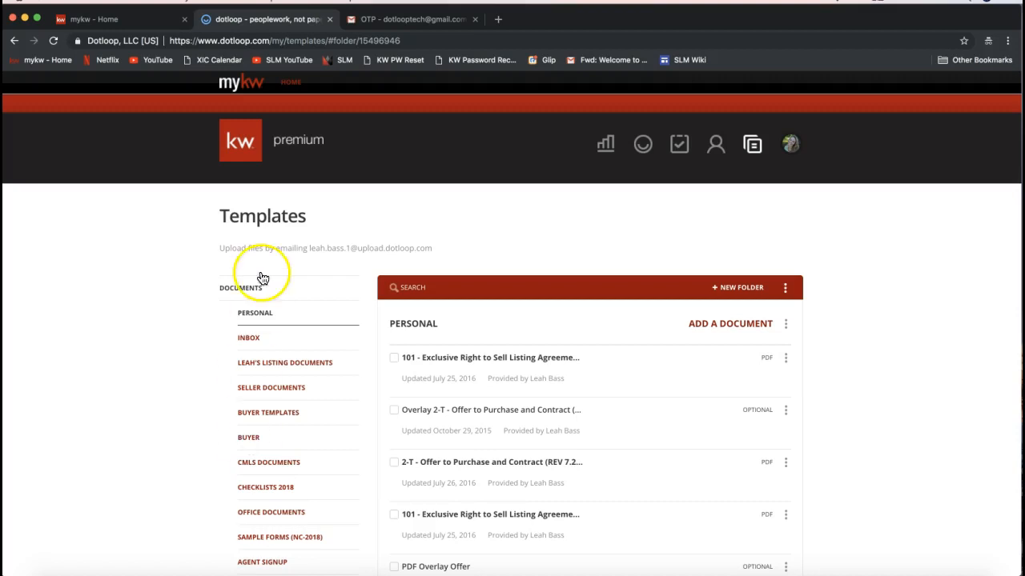
- Open the Templates Inbox folder and highlight the templates upload email address
{"action": "left_click_drag", "start_coordinate": [446, 253], "coordinate": [219, 248]}
{"action": "left_click", "coordinate": [240, 255]}
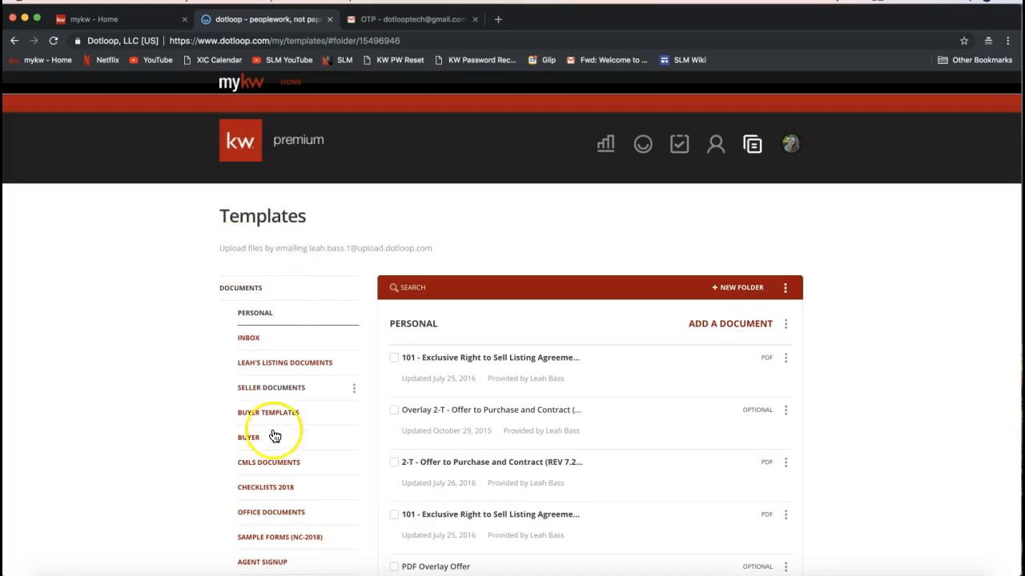
{"action": "left_click", "coordinate": [255, 346]}
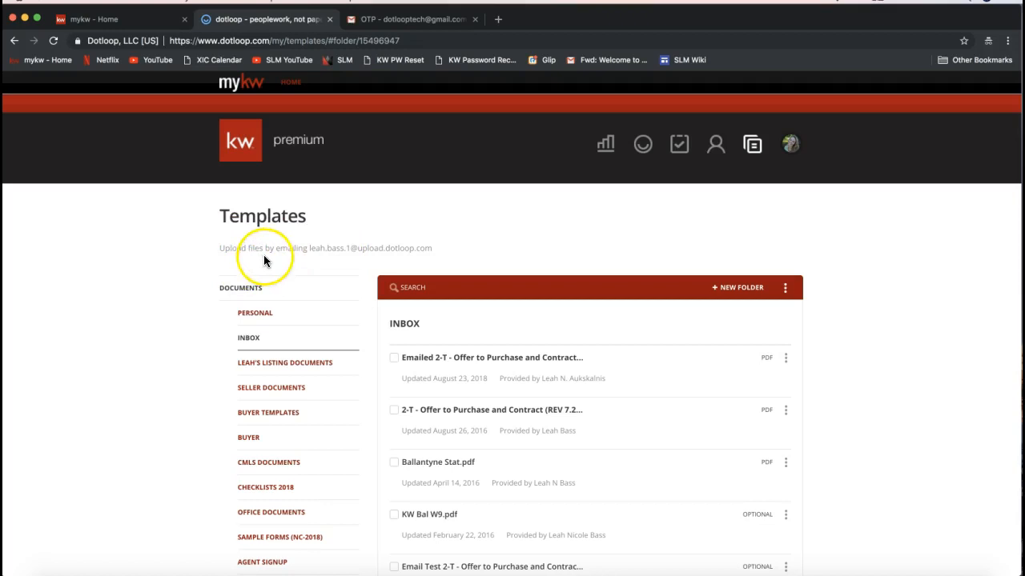
{"action": "left_click_drag", "start_coordinate": [436, 249], "coordinate": [308, 249]}
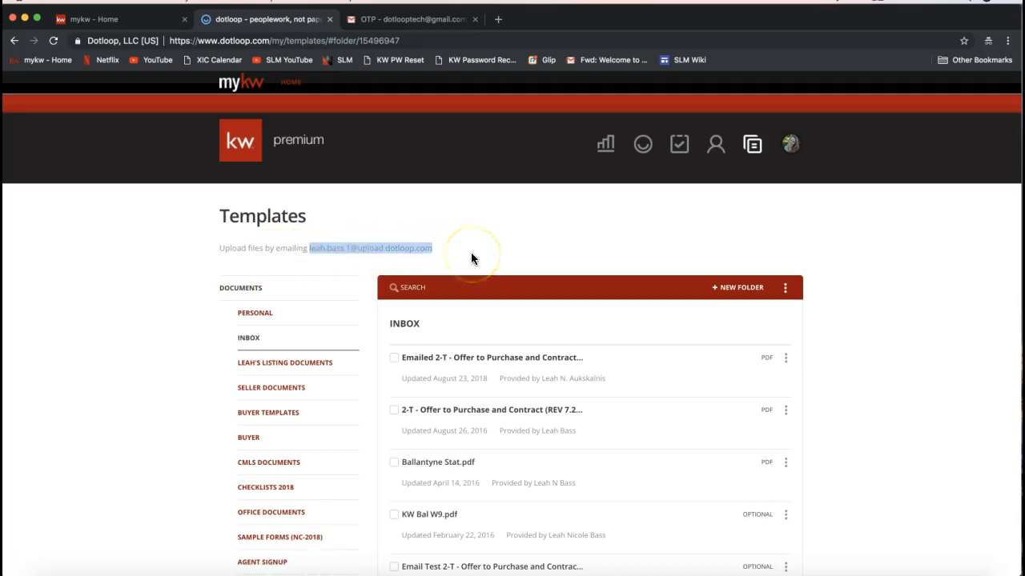
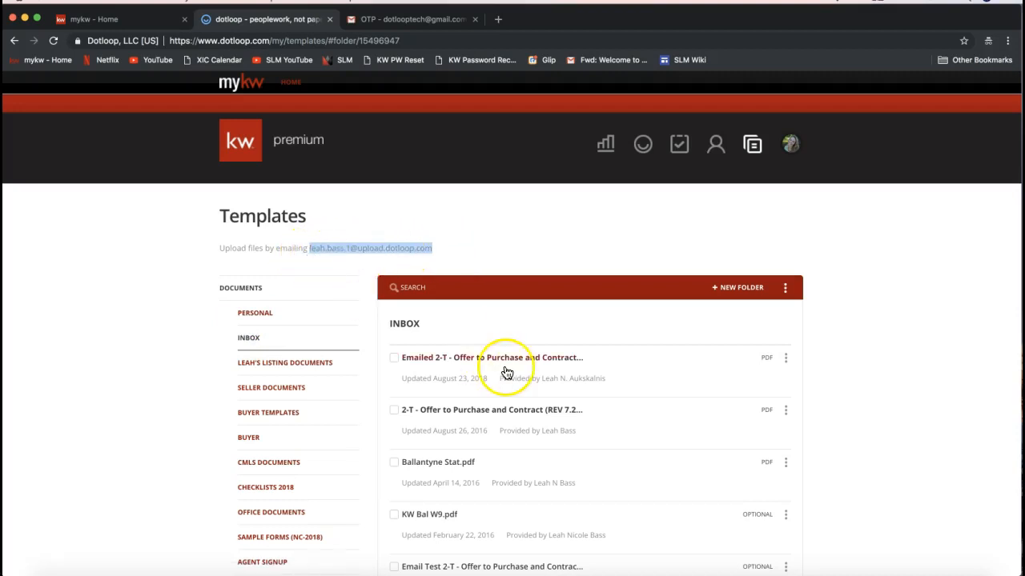
- Delete the Emailed 2-T - Offer to Purchase and Contract template from the Templates Inbox
{"action": "left_click", "coordinate": [785, 358]}
{"action": "left_click", "coordinate": [779, 429]}
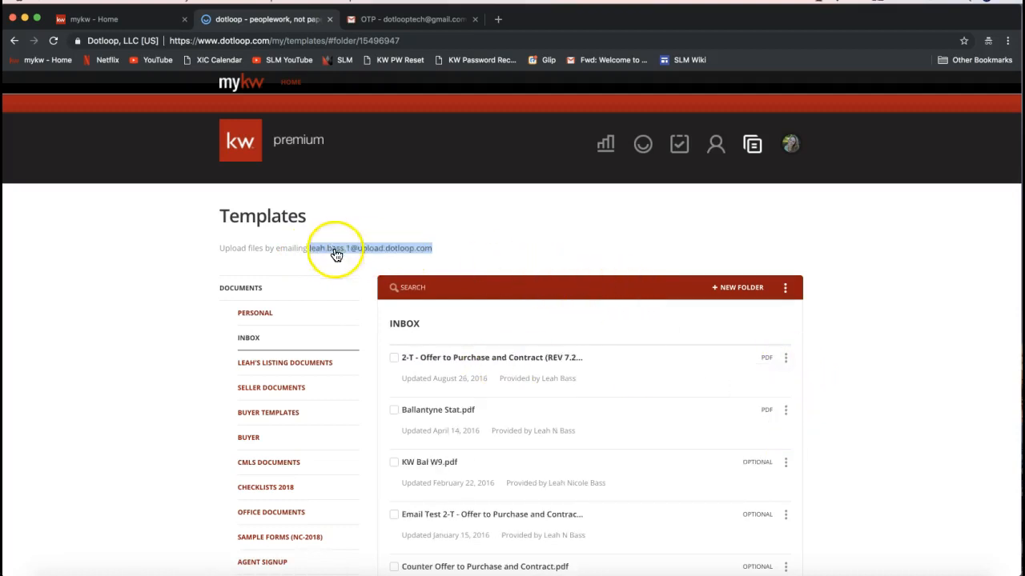
- In Gmail, forward the OTP email with its Emailed 2-T attachment to the templates upload address
{"action": "left_click", "coordinate": [403, 20]}
{"action": "scroll", "coordinate": [325, 308], "scroll_direction": "up", "scroll_amount": 3}
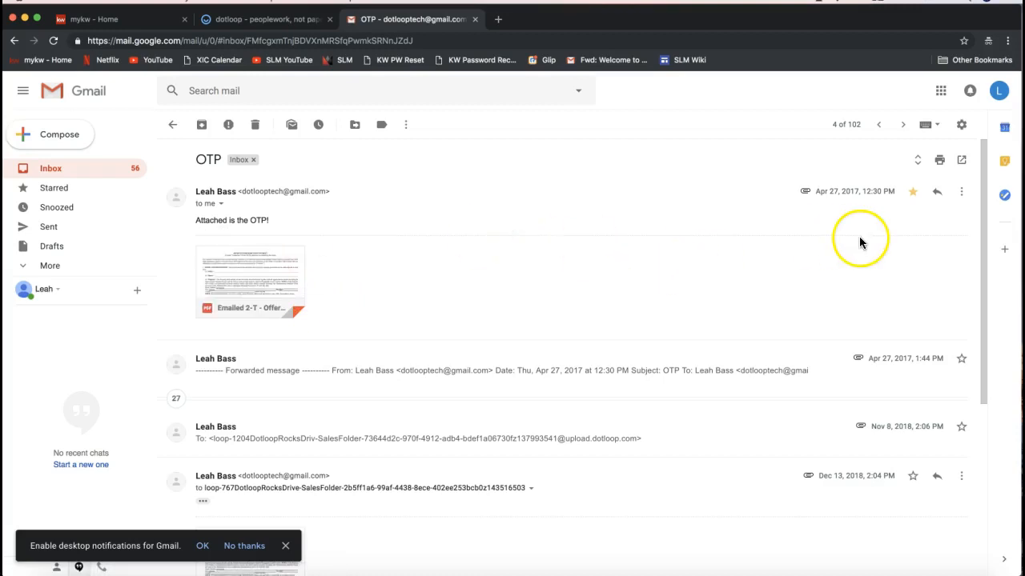
{"action": "left_click", "coordinate": [961, 193]}
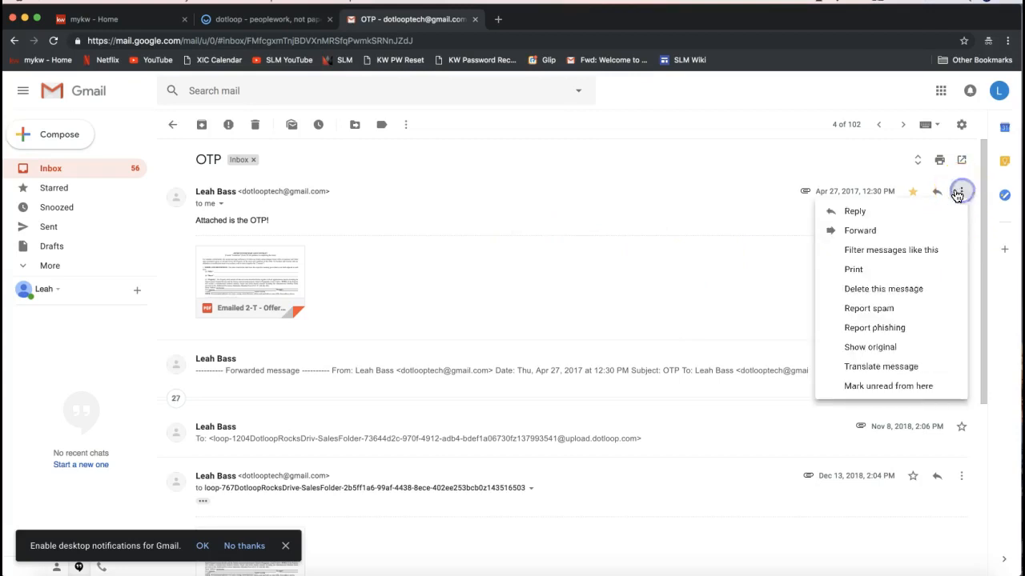
{"action": "left_click", "coordinate": [876, 238]}
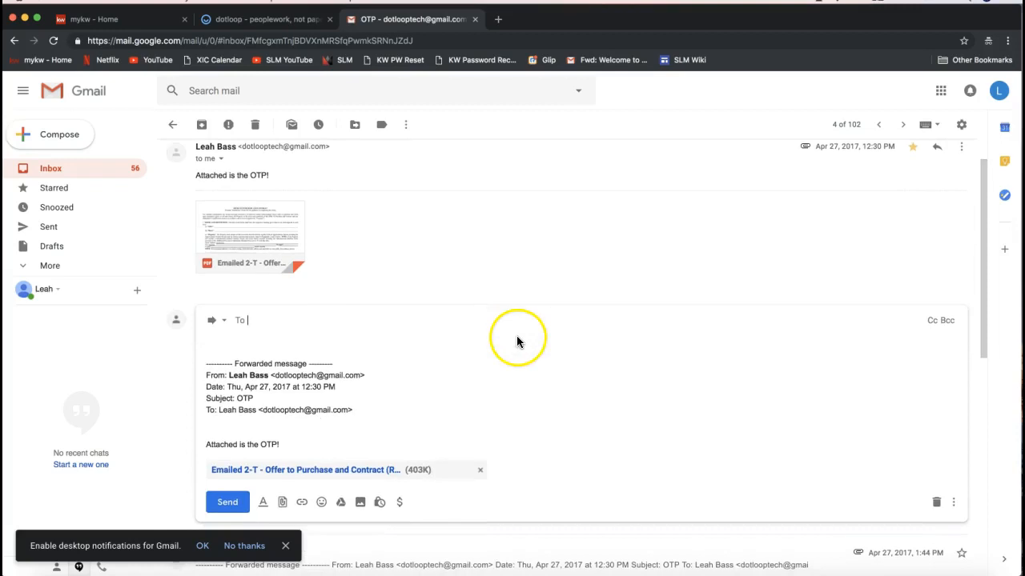
{"action": "key", "text": "super+v"}
{"action": "left_click", "coordinate": [281, 333]}
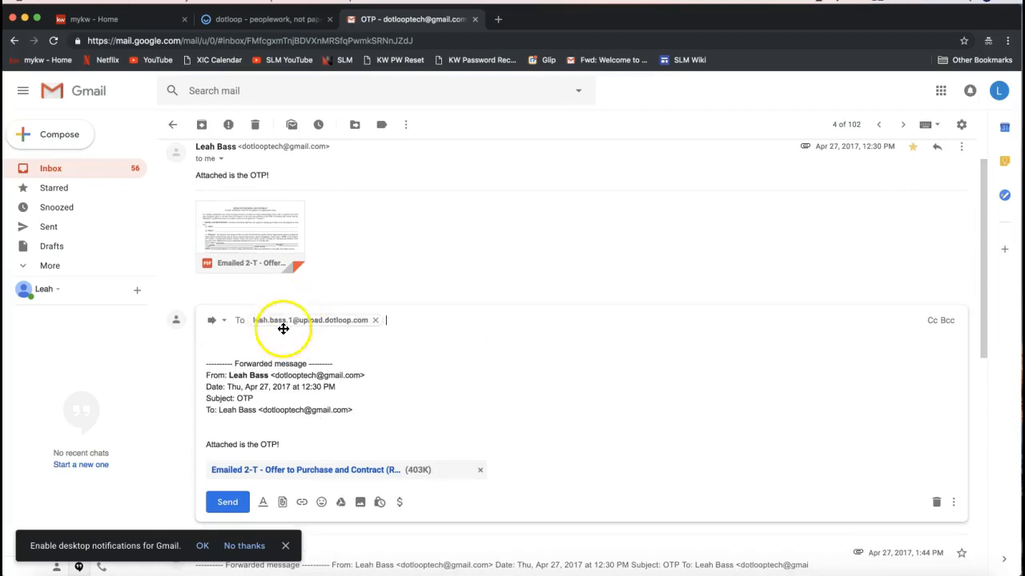
{"action": "left_click", "coordinate": [313, 337]}
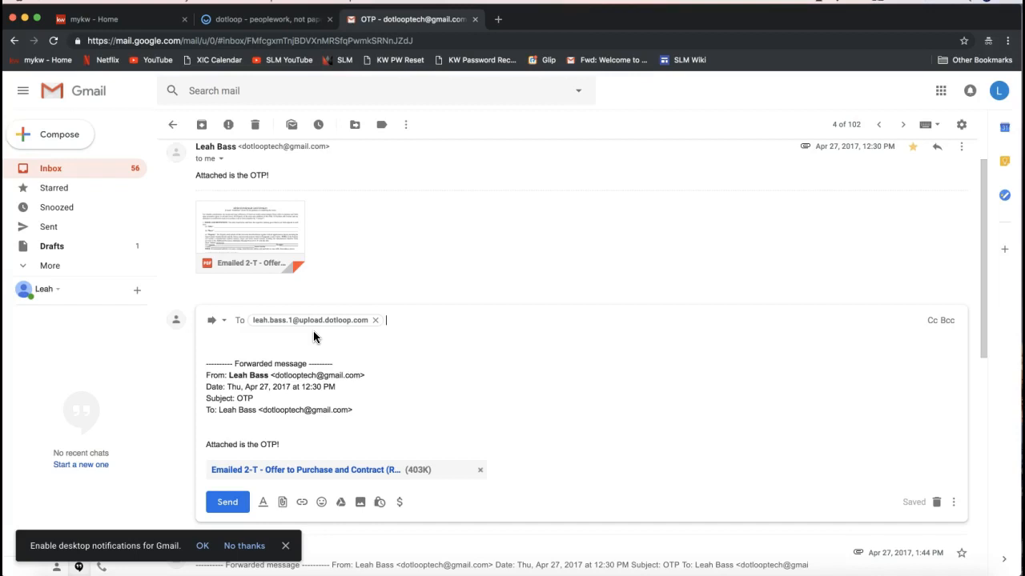
{"action": "left_click", "coordinate": [227, 505]}
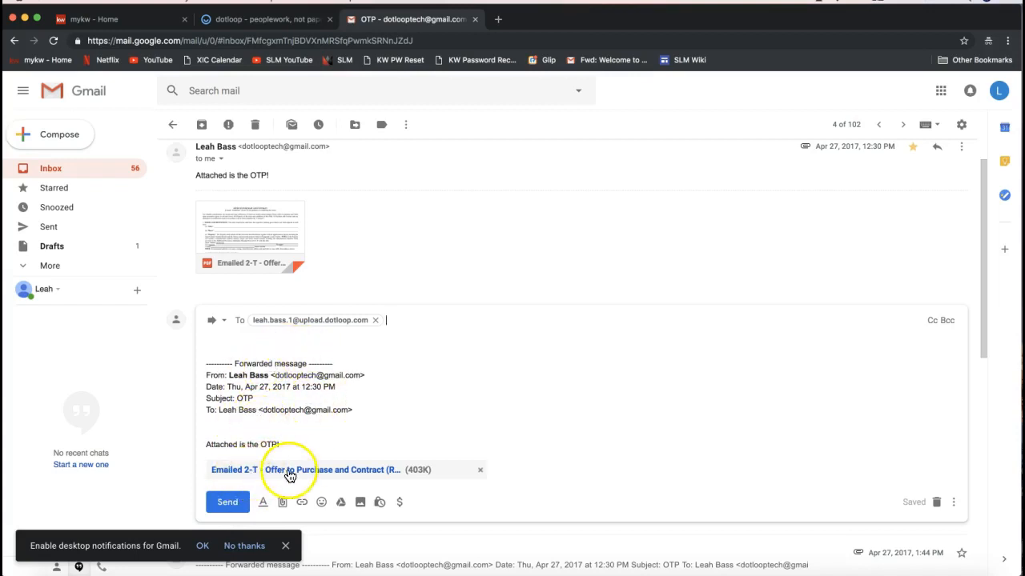
{"action": "left_click", "coordinate": [224, 507]}
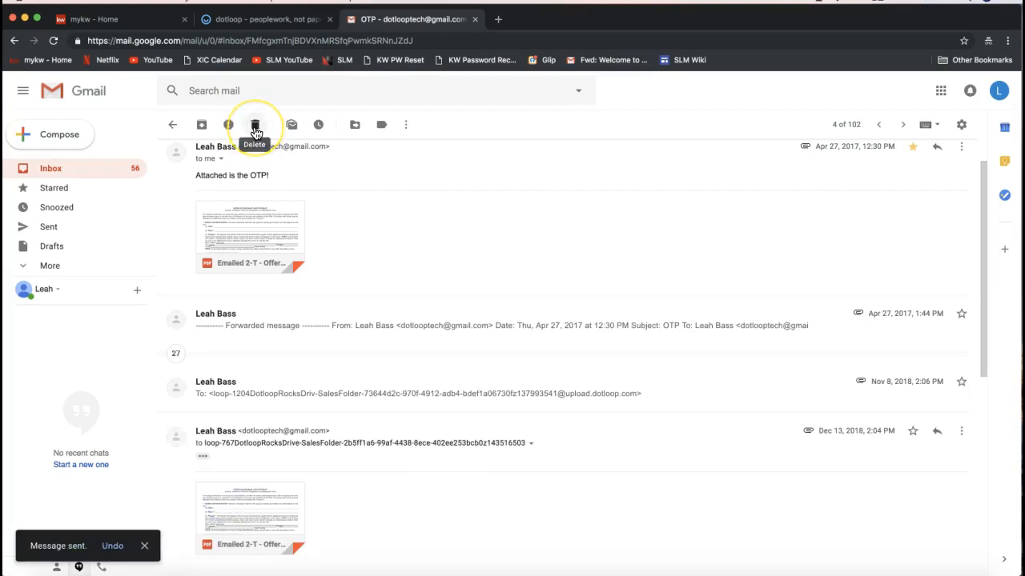
- Return to dotloop and reload the Templates Inbox folder
{"action": "left_click", "coordinate": [258, 24]}
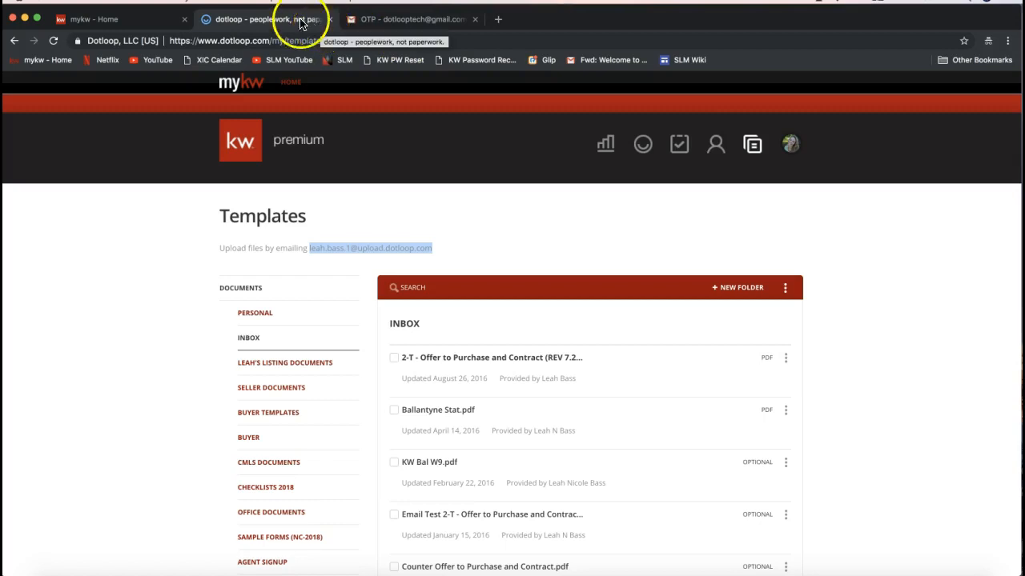
{"action": "left_click", "coordinate": [249, 339]}
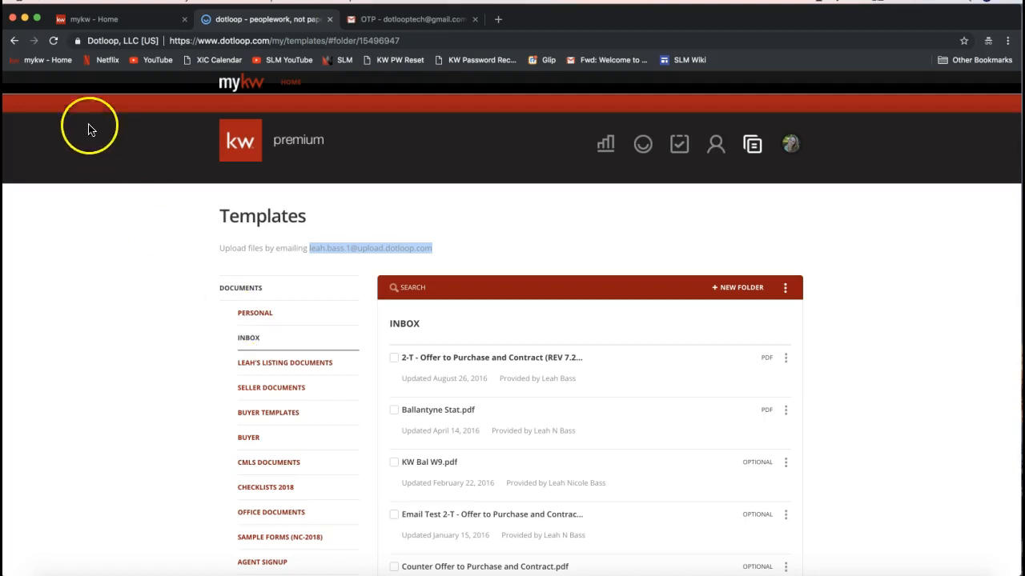
{"action": "left_click", "coordinate": [53, 44]}
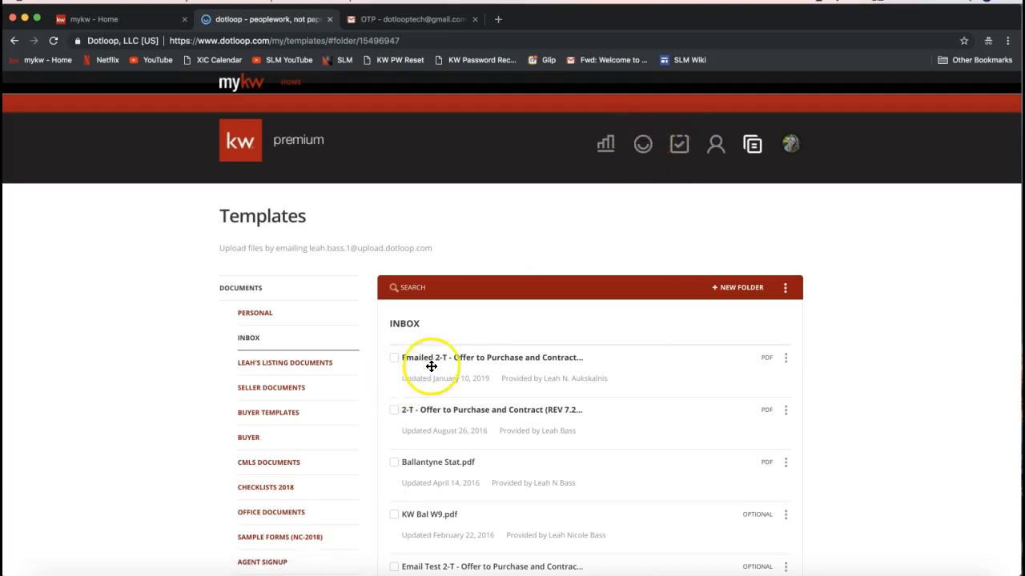
- Go to the Loops page and open the 21 Dotloop Rocks Drive loop
{"action": "left_click", "coordinate": [643, 145]}
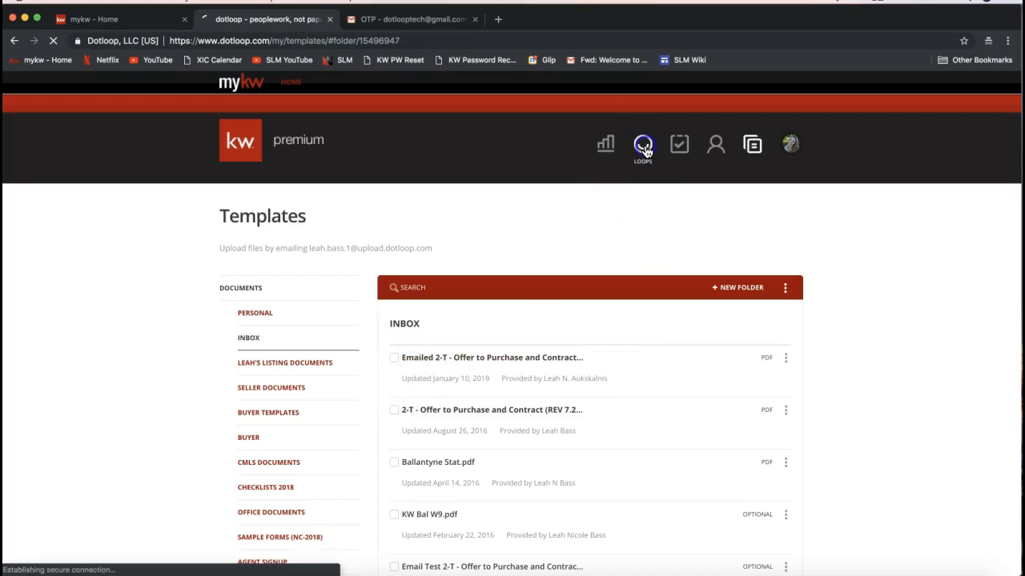
{"action": "left_click", "coordinate": [14, 40]}
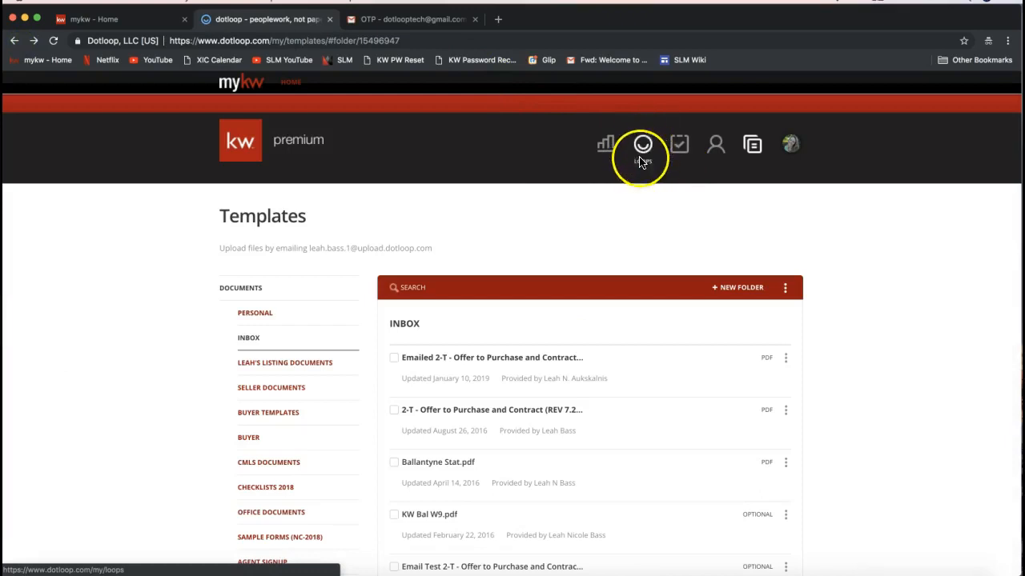
{"action": "left_click", "coordinate": [643, 151]}
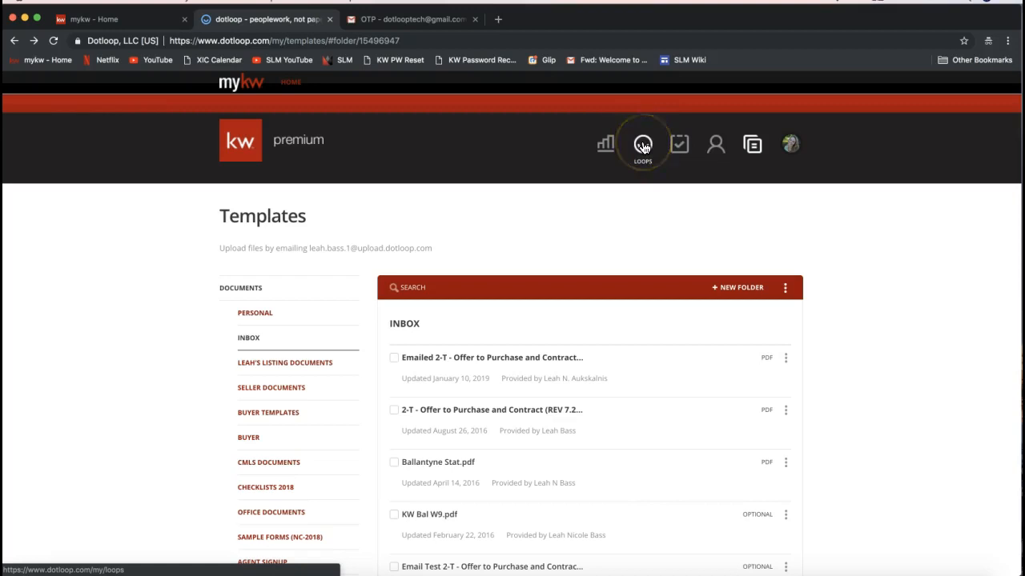
{"action": "left_click", "coordinate": [643, 146]}
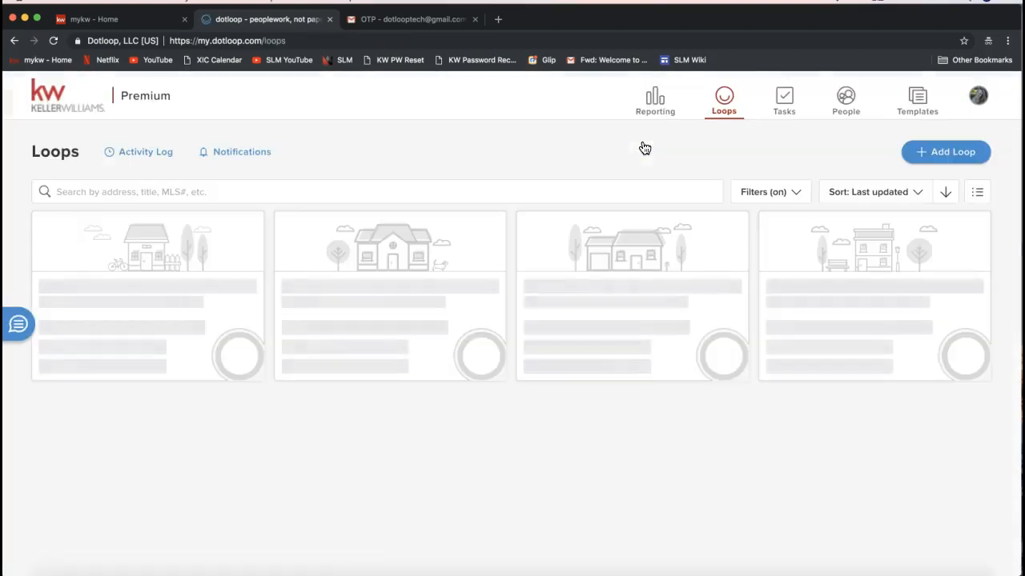
{"action": "left_click", "coordinate": [630, 143]}
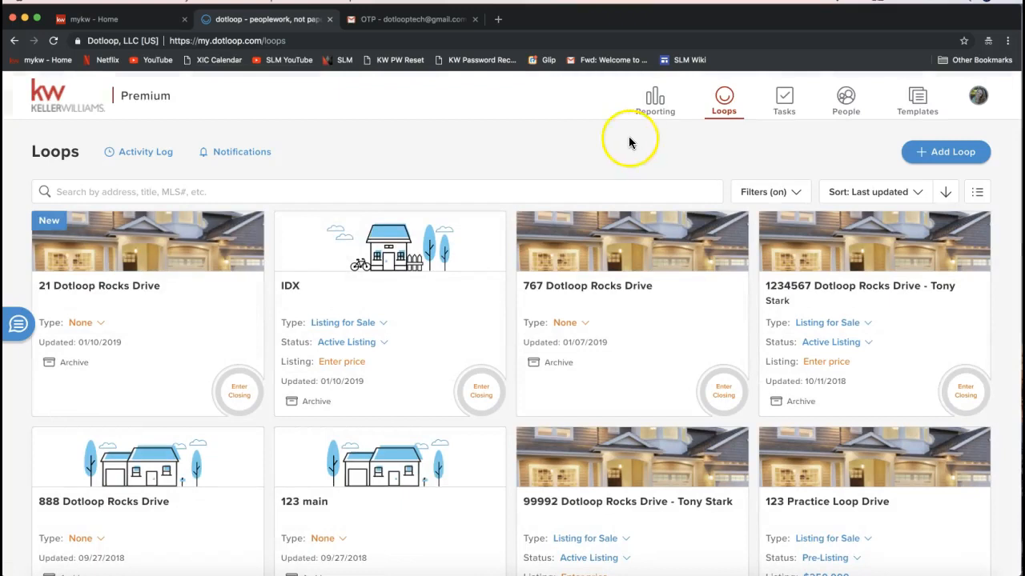
{"action": "left_click", "coordinate": [165, 252]}
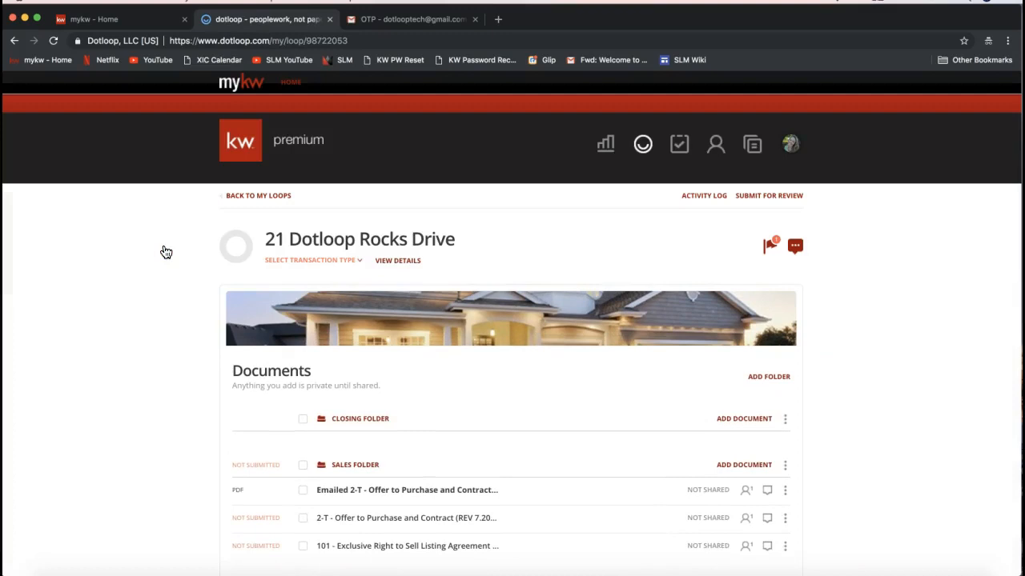
- Add the Emailed 2-T - Offer to Purchase template from the Inbox templates to the Closing Folder
{"action": "scroll", "coordinate": [493, 268], "scroll_direction": "down", "scroll_amount": 2}
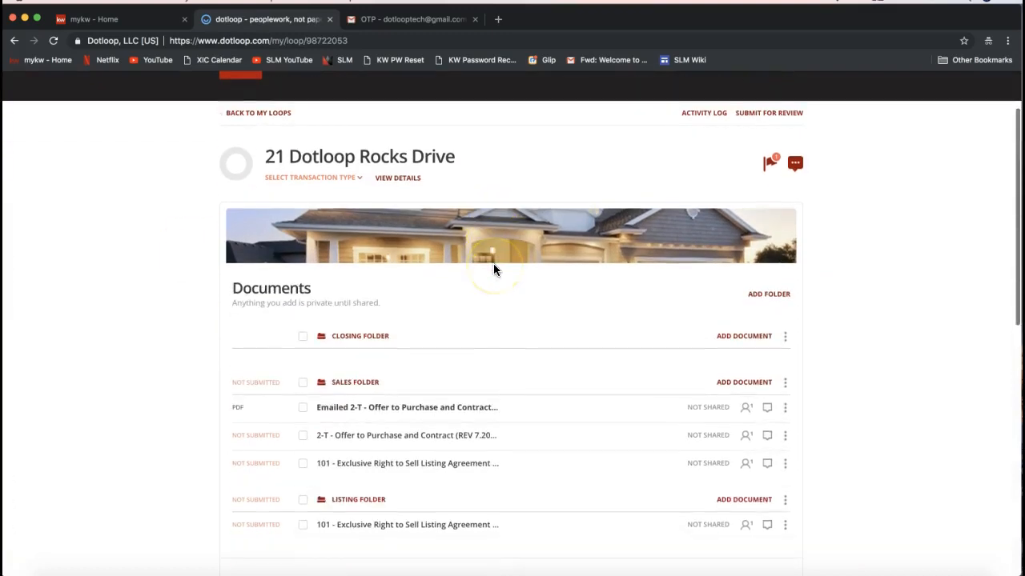
{"action": "left_click", "coordinate": [742, 338]}
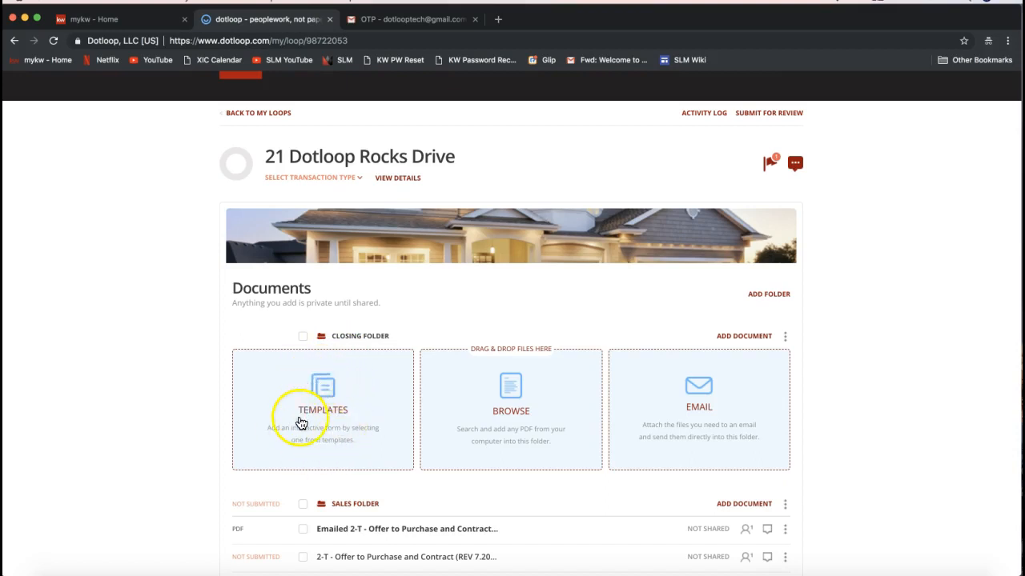
{"action": "scroll", "coordinate": [314, 426], "scroll_direction": "up", "scroll_amount": 1}
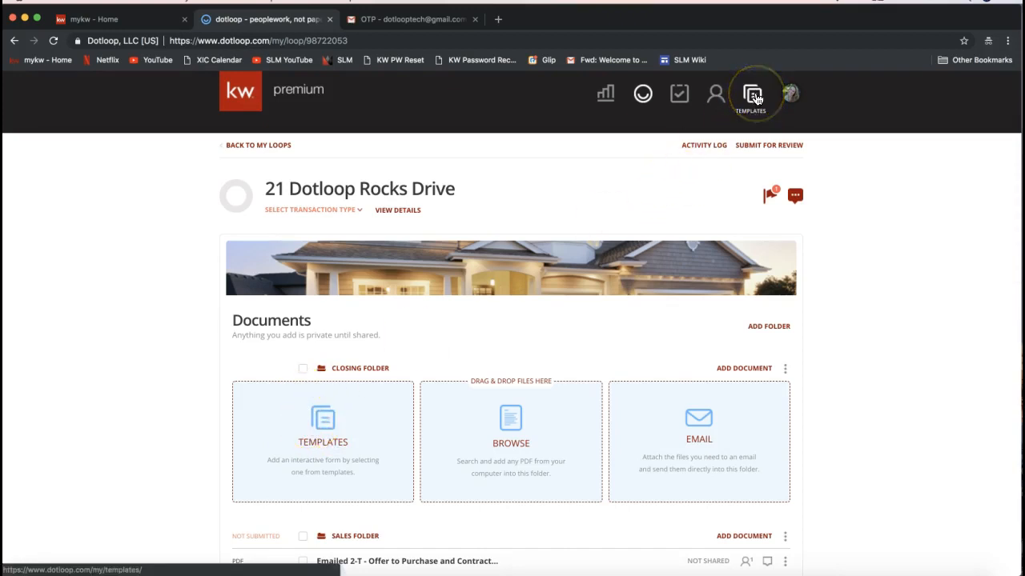
{"action": "scroll", "coordinate": [755, 97], "scroll_direction": "up", "scroll_amount": 1}
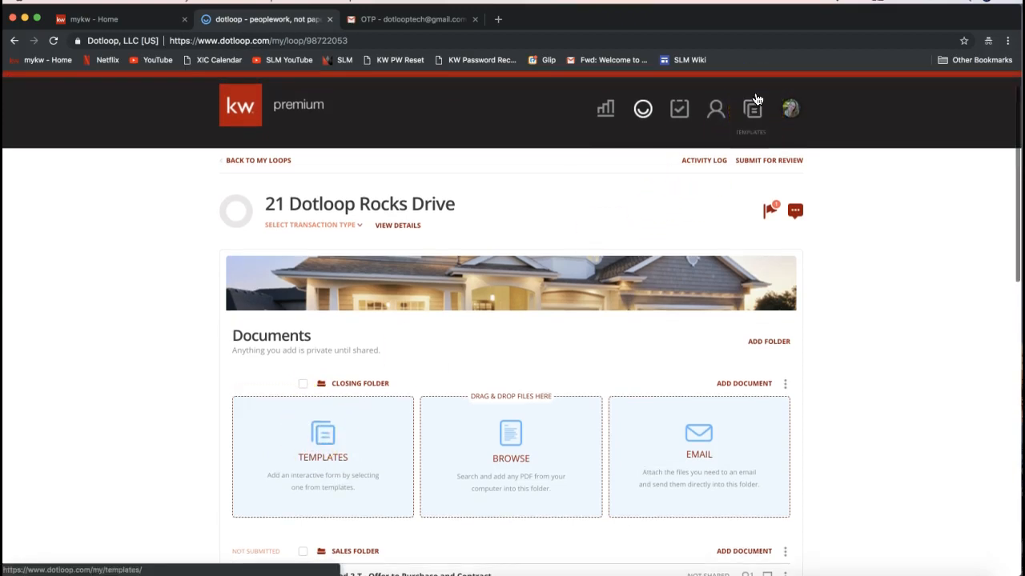
{"action": "left_click", "coordinate": [323, 437]}
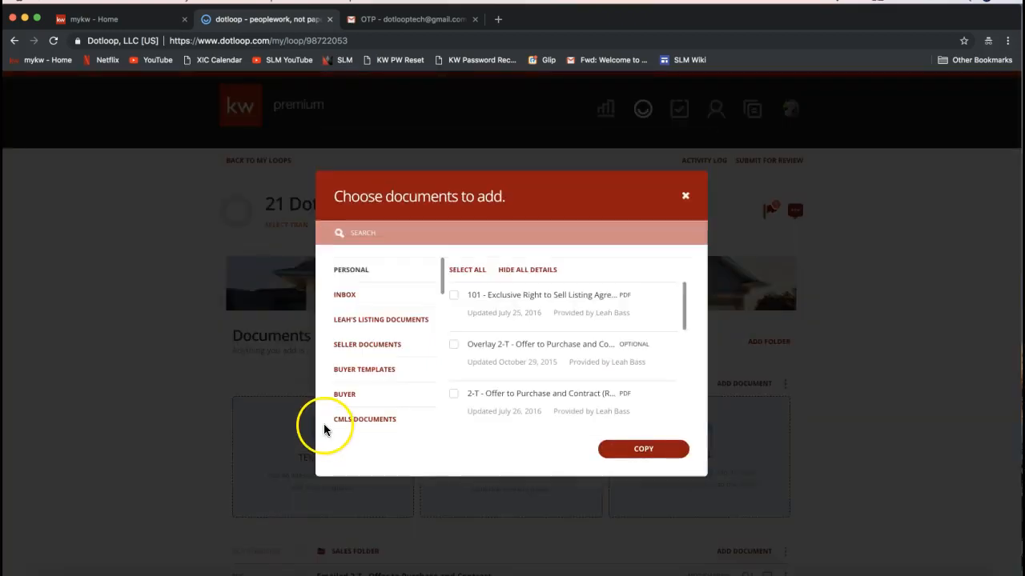
{"action": "left_click", "coordinate": [353, 303]}
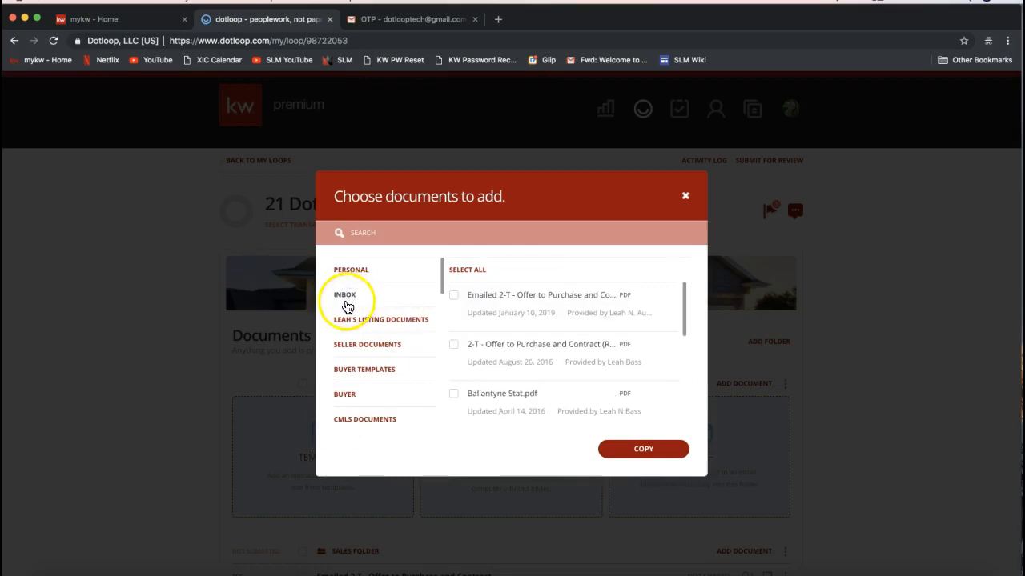
{"action": "left_click", "coordinate": [454, 297]}
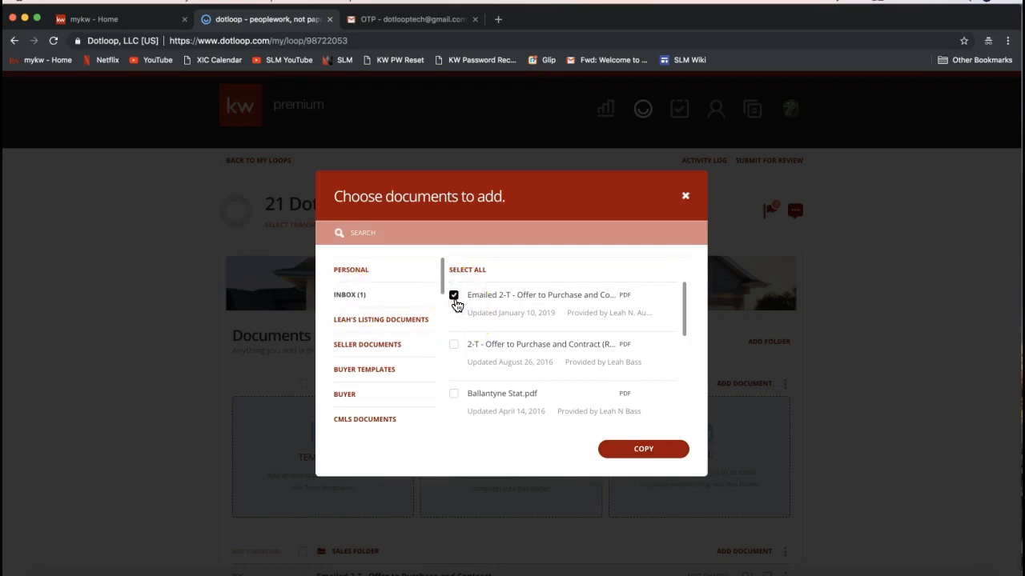
{"action": "left_click", "coordinate": [631, 454]}
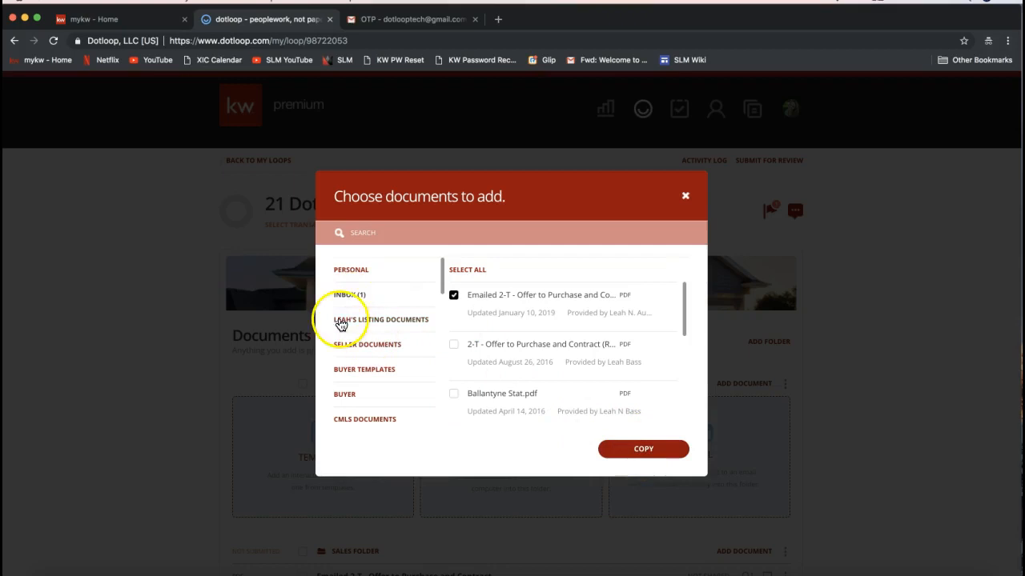
{"action": "left_click", "coordinate": [643, 453]}
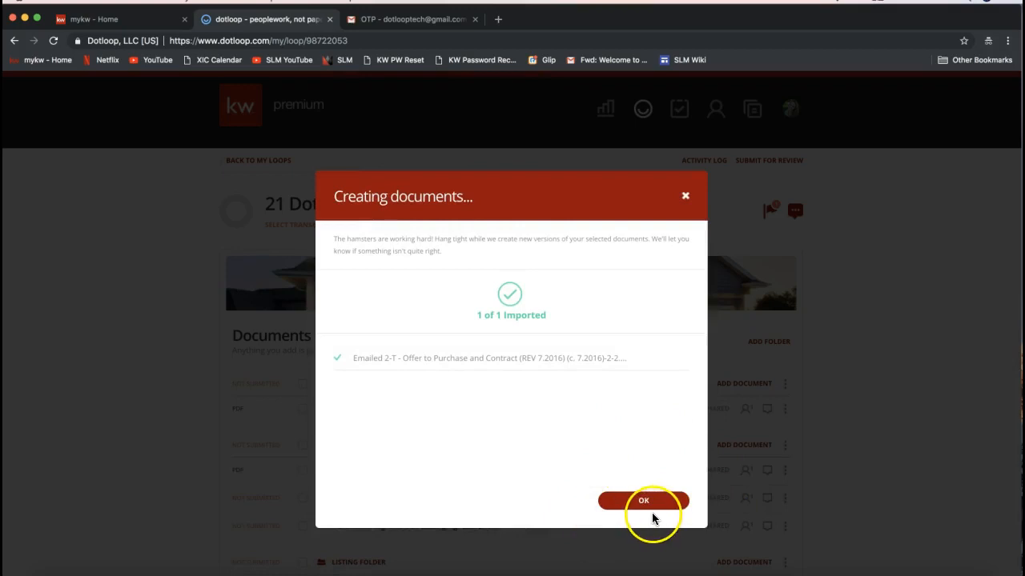
{"action": "left_click", "coordinate": [651, 508]}
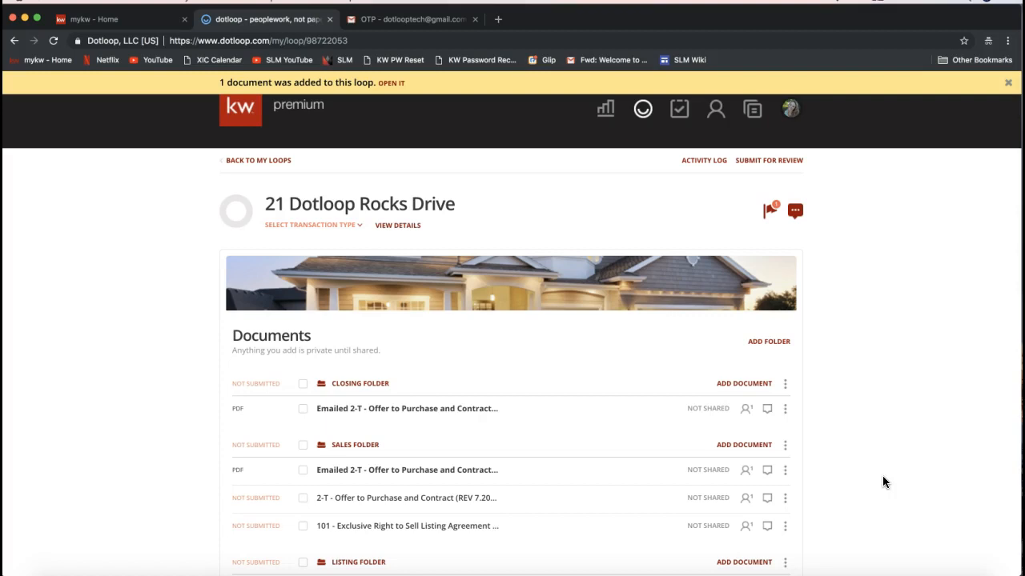
- Open the Templates page from the loop
{"action": "scroll", "coordinate": [882, 481], "scroll_direction": "up", "scroll_amount": 1}
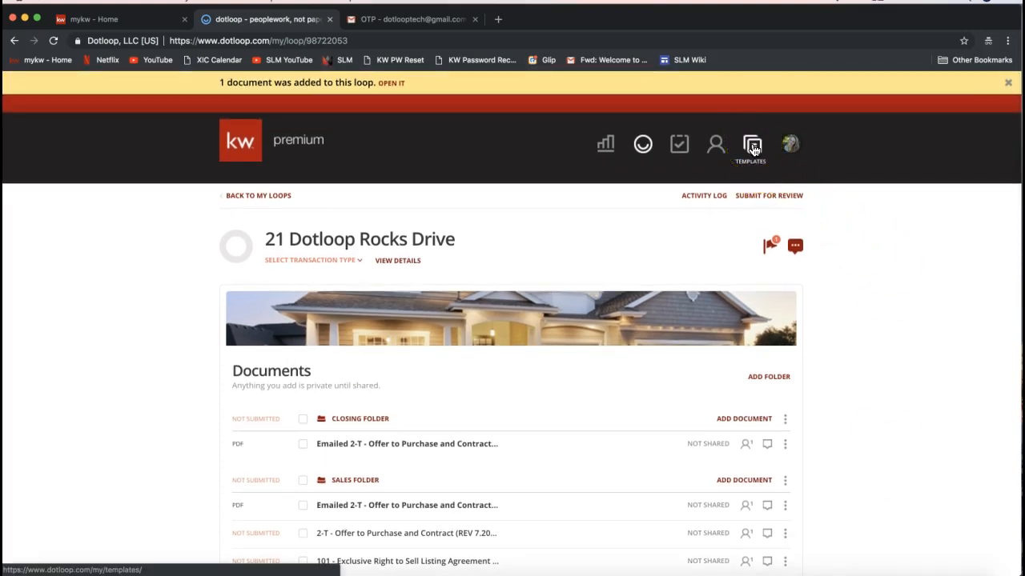
{"action": "left_click", "coordinate": [753, 150]}
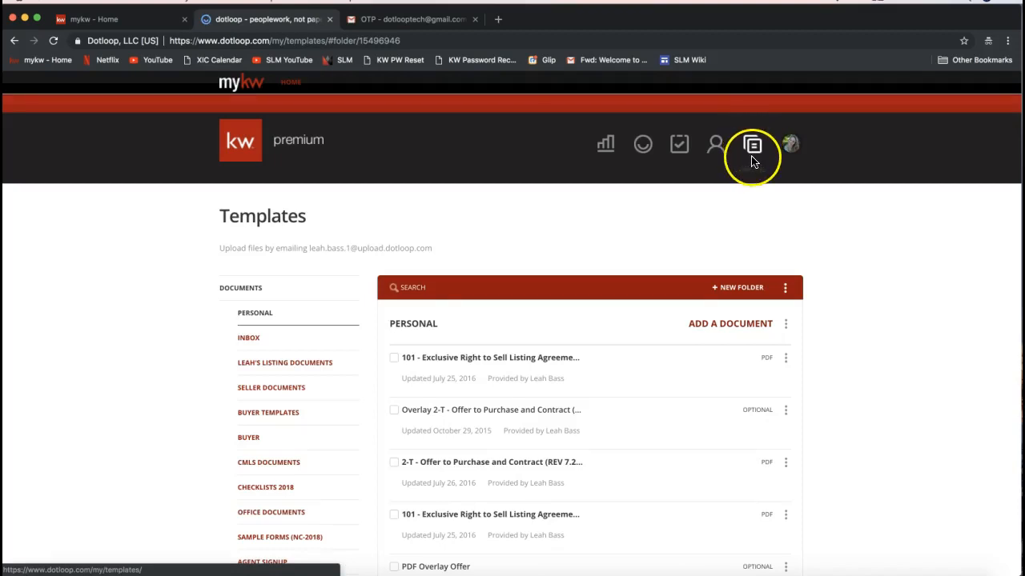
{"action": "left_click", "coordinate": [753, 152]}
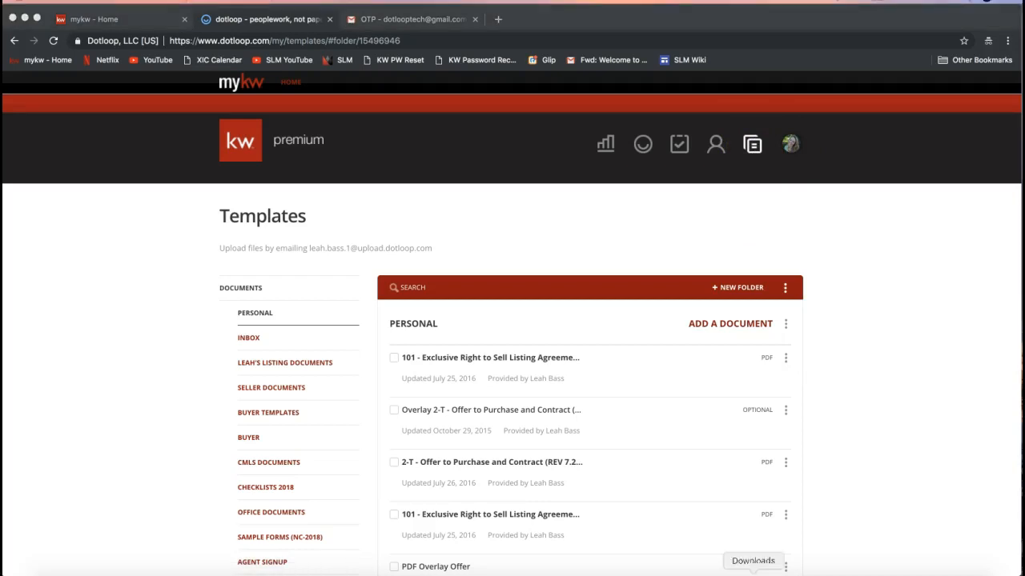
- Post the "Create Form Templates" video link in the join.me chat and close the chat
{"action": "left_click", "coordinate": [693, 573]}
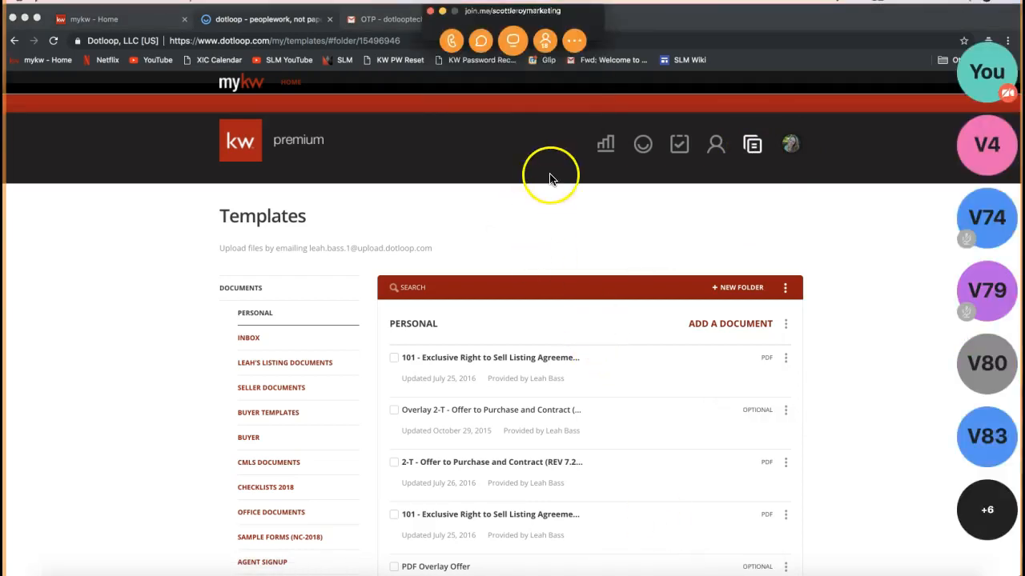
{"action": "left_click", "coordinate": [481, 40]}
{"action": "left_click", "coordinate": [492, 348]}
{"action": "left_click", "coordinate": [472, 334]}
{"action": "type", "text": "Create Form Templates:"}
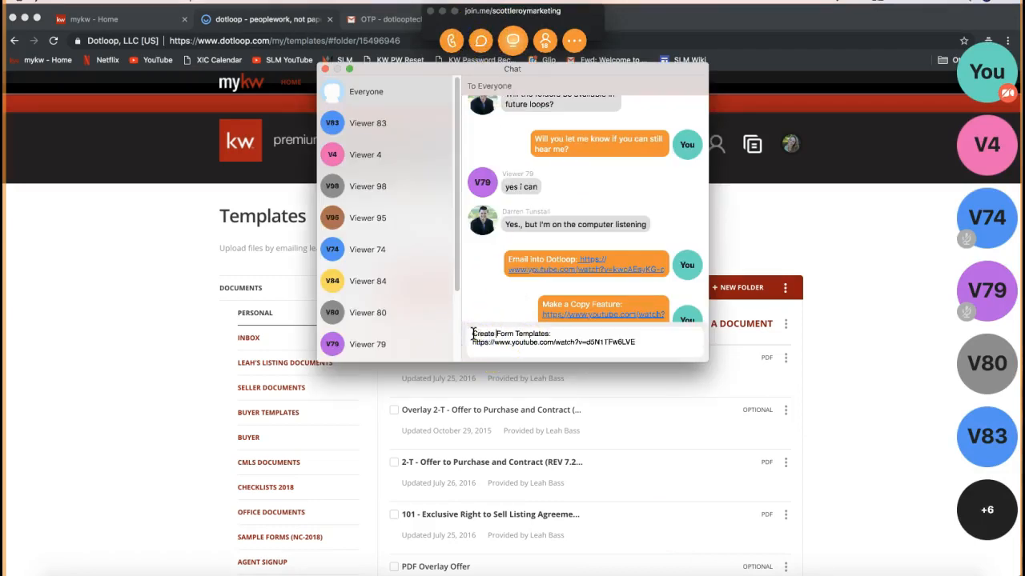
{"action": "key", "text": "Return"}
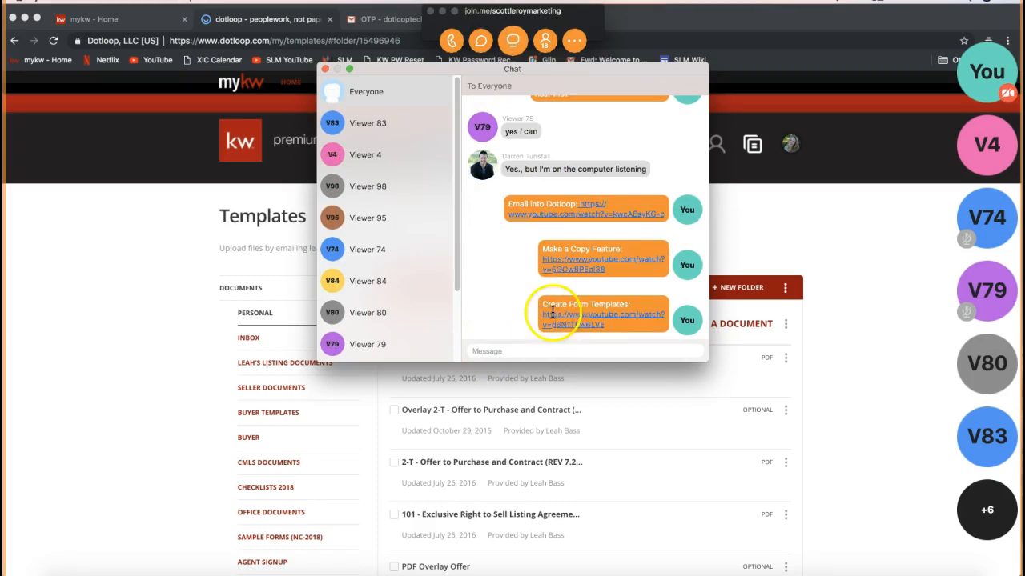
{"action": "left_click", "coordinate": [325, 69]}
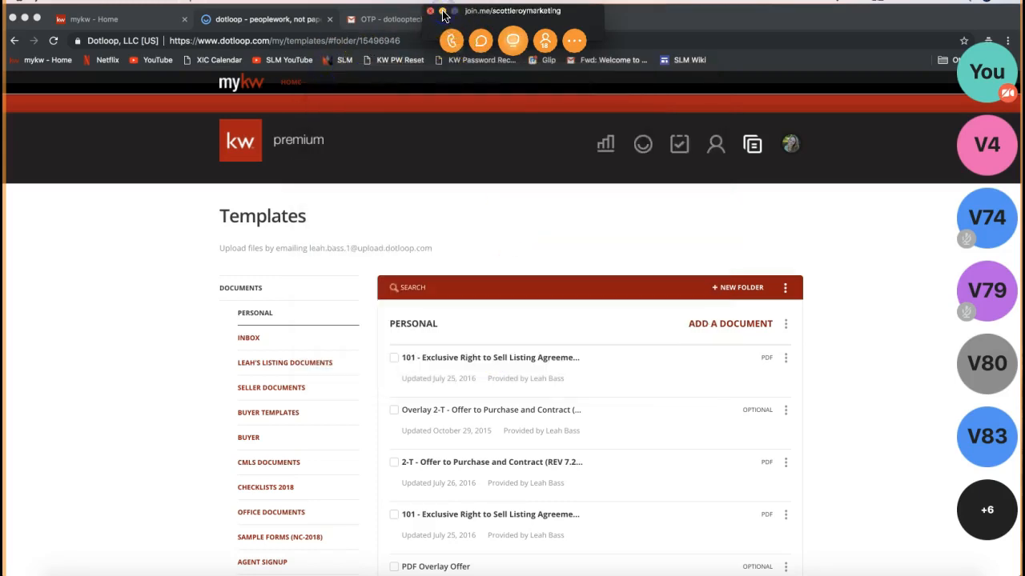
{"action": "left_click", "coordinate": [124, 317]}
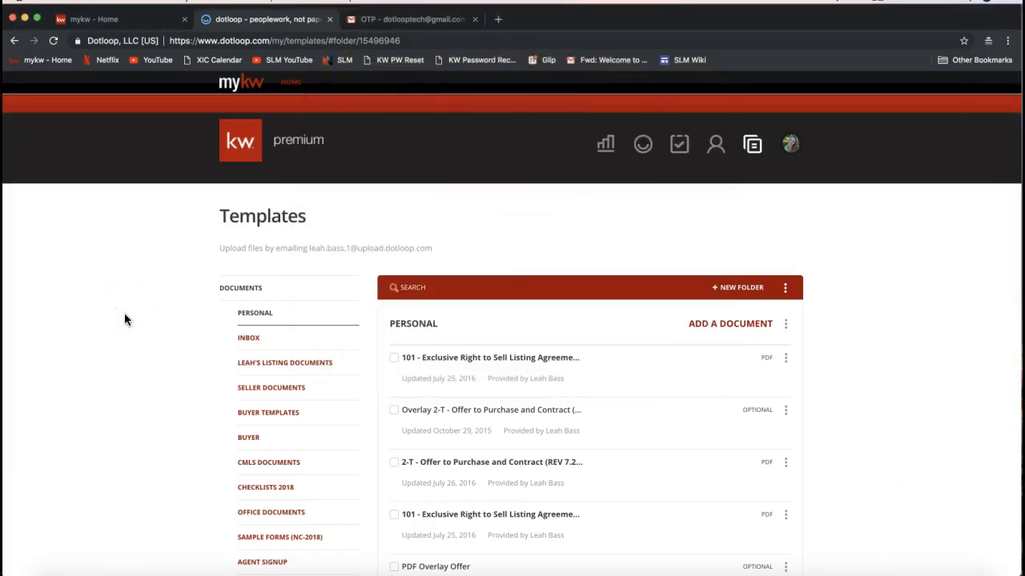